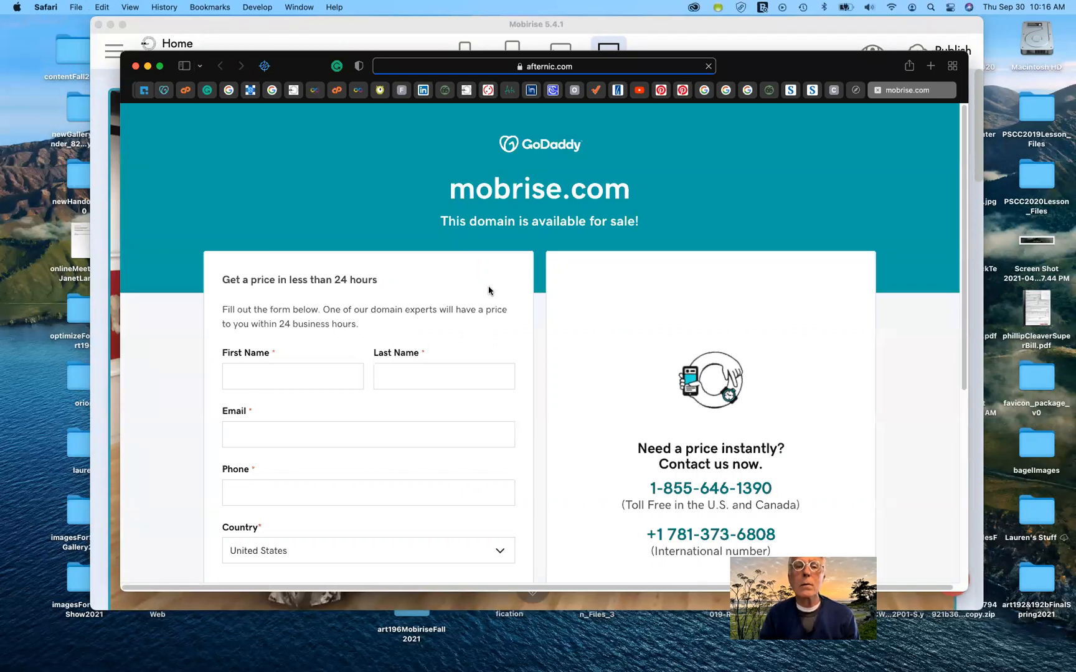
Try to load the website builder's homepage at mobrise.com.
{"action": "key", "text": "Return"}
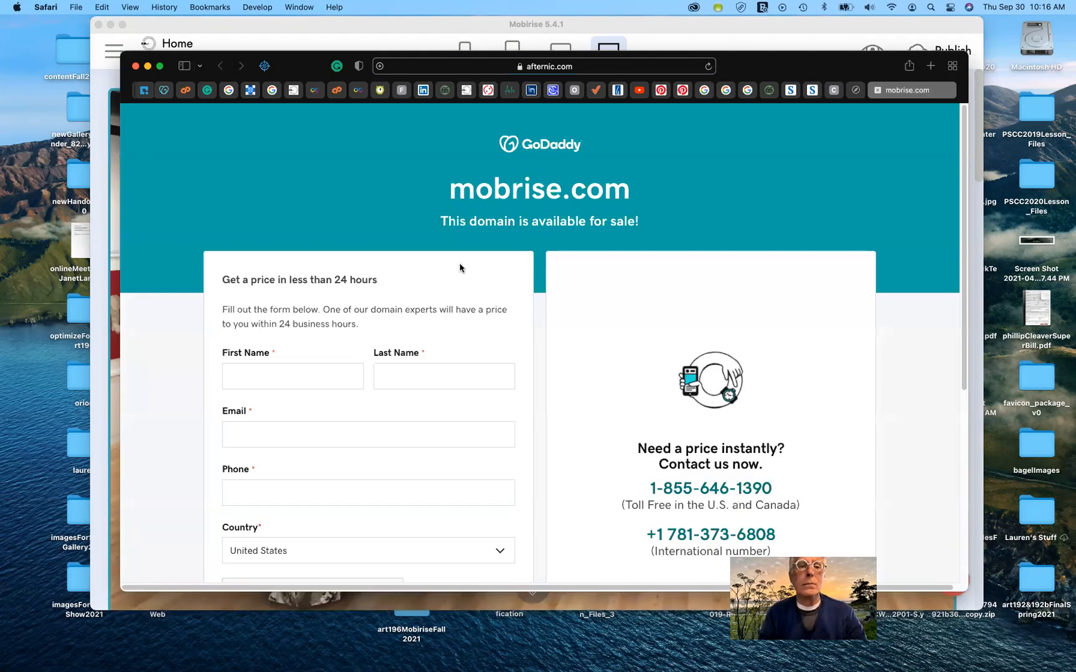
{"action": "left_click", "coordinate": [578, 67]}
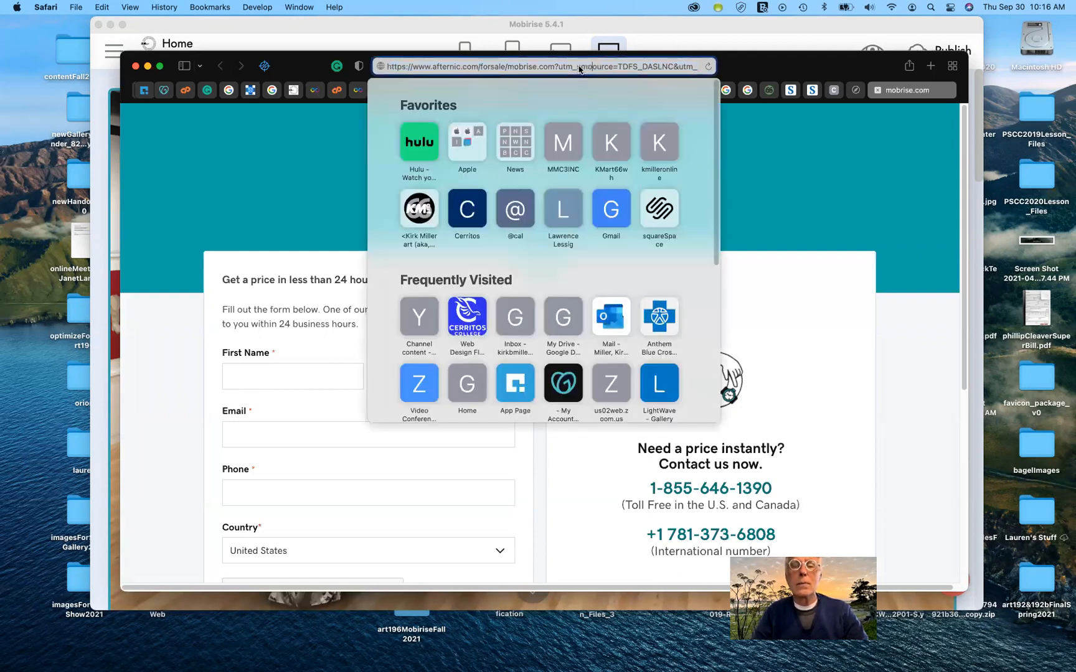
{"action": "left_click", "coordinate": [471, 57]}
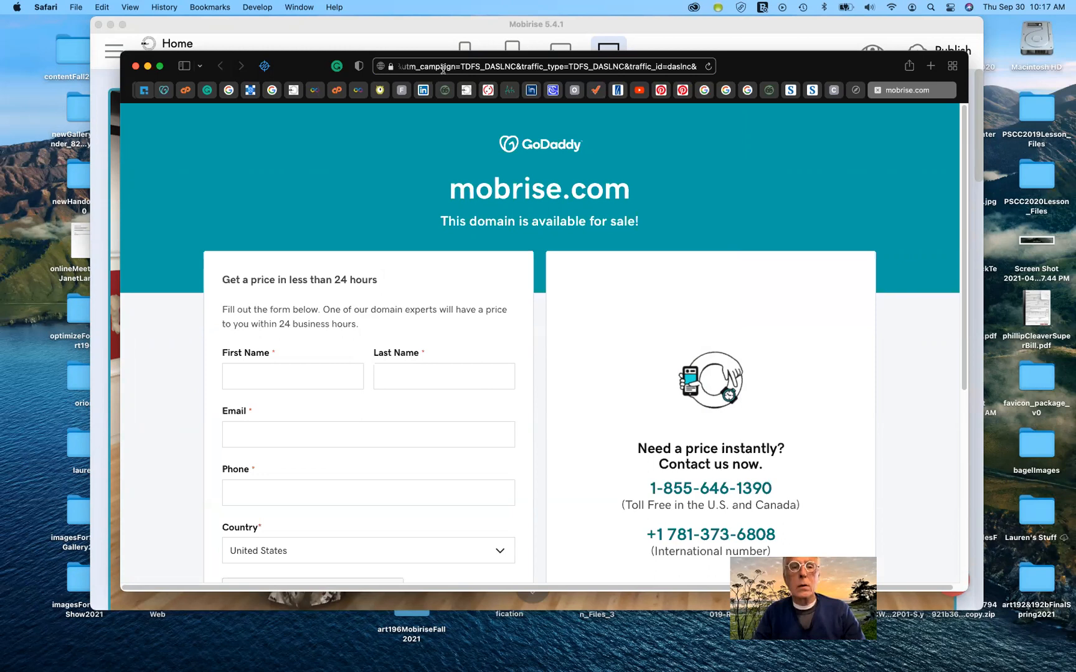
{"action": "left_click", "coordinate": [442, 67]}
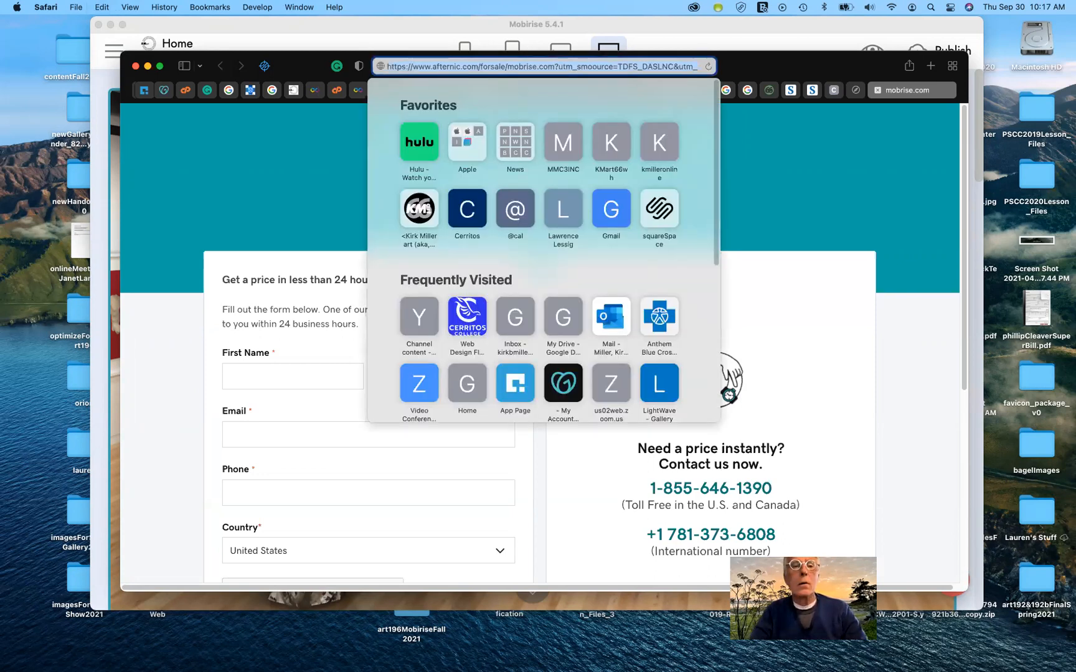
{"action": "type", "text": "mo"}
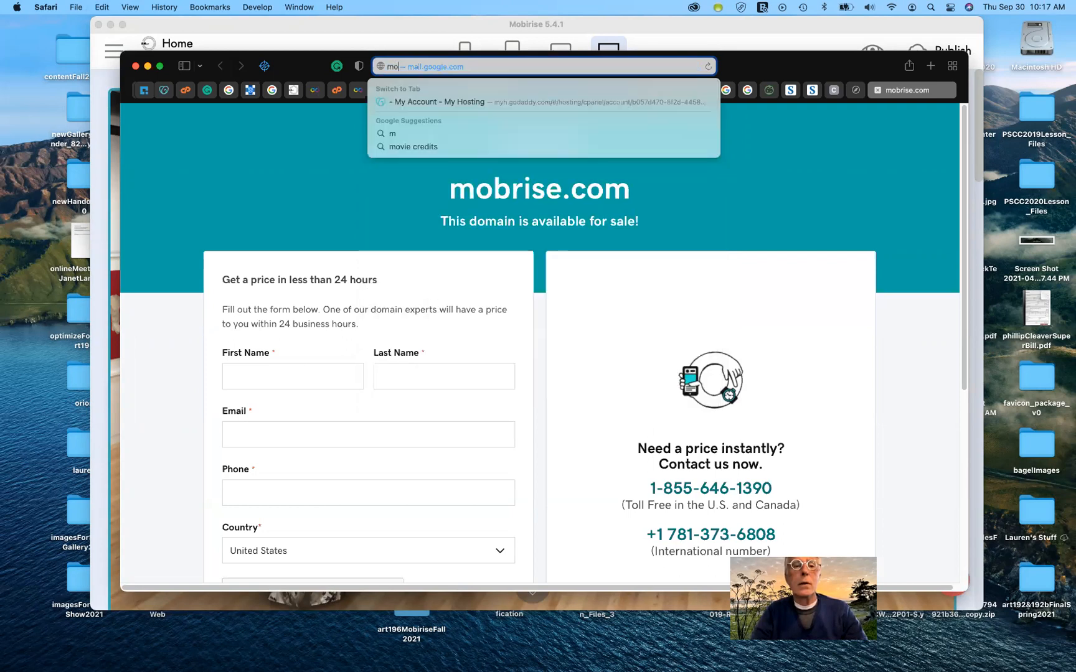
{"action": "type", "text": "brise.com"}
{"action": "key", "text": "Return"}
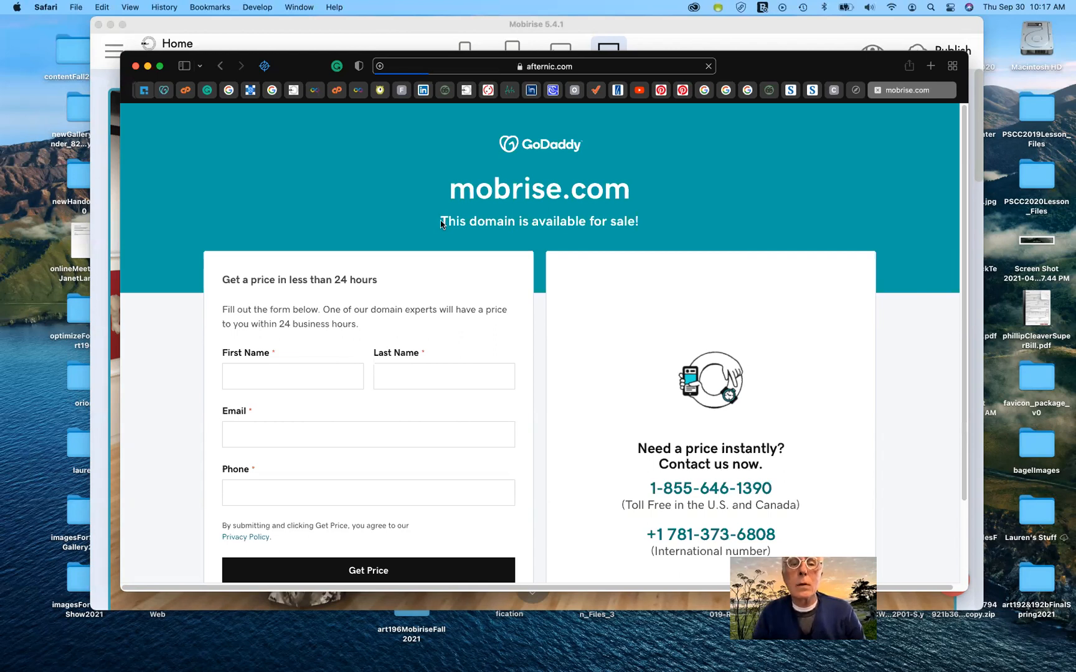
Try to load the Mobirise site by inserting "mobirise" into the domain of the current web address.
{"action": "left_click", "coordinate": [460, 67]}
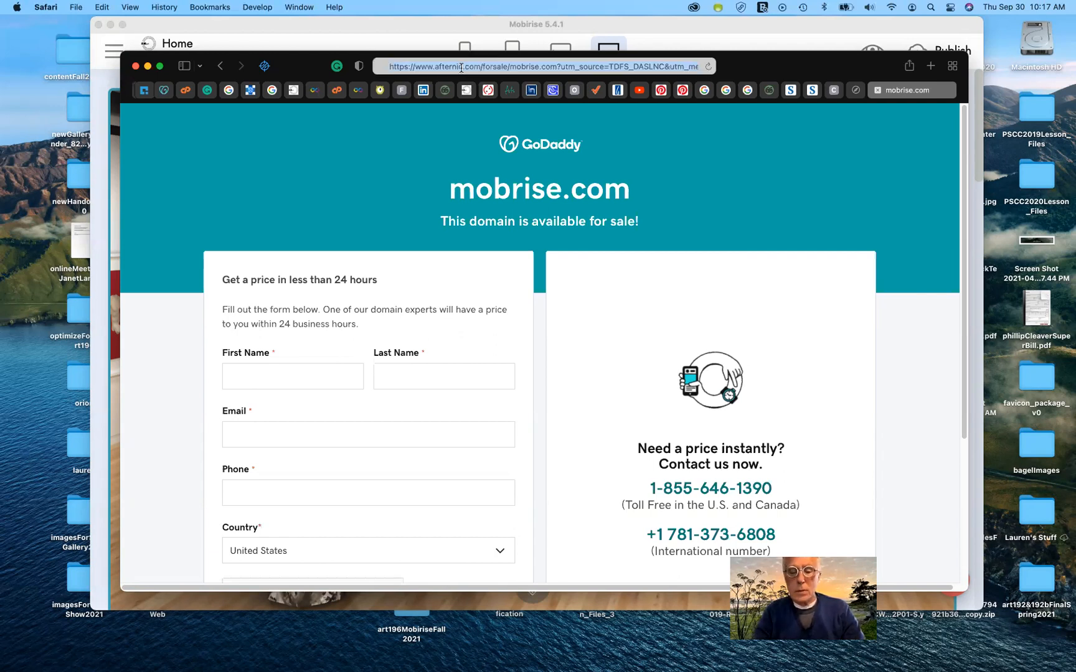
{"action": "left_click", "coordinate": [465, 65]}
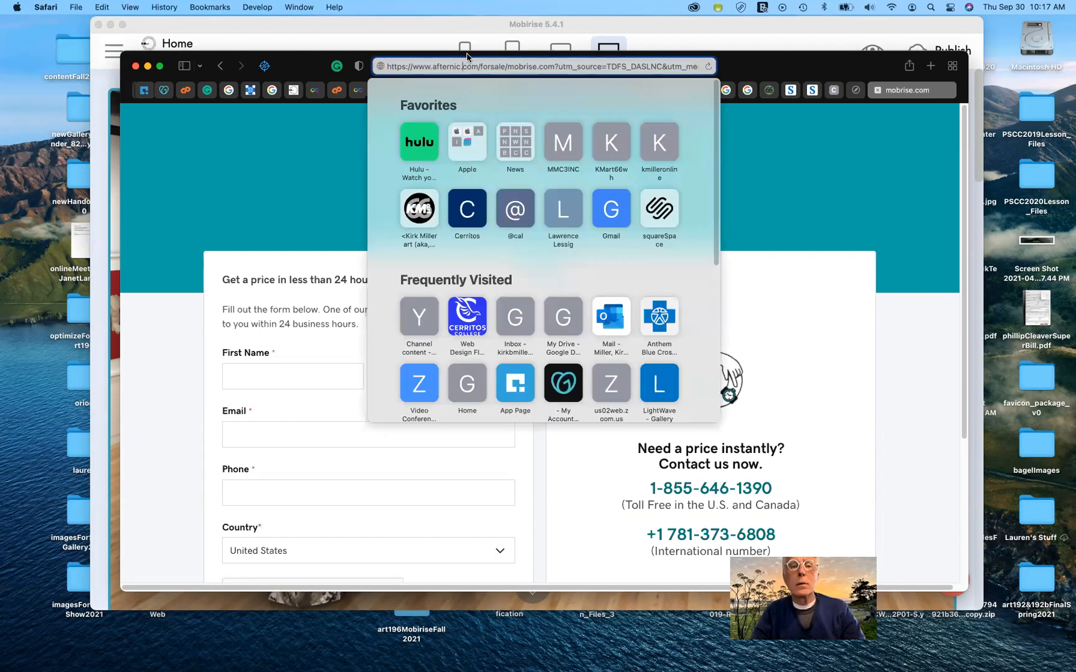
{"action": "type", "text": "mob"}
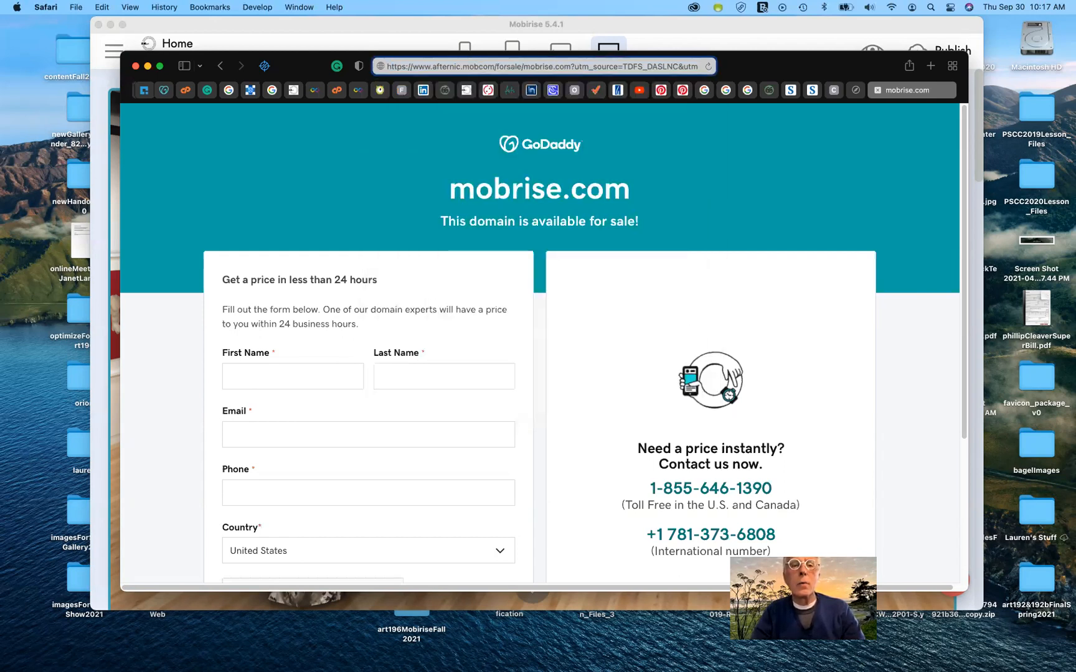
{"action": "type", "text": "i"}
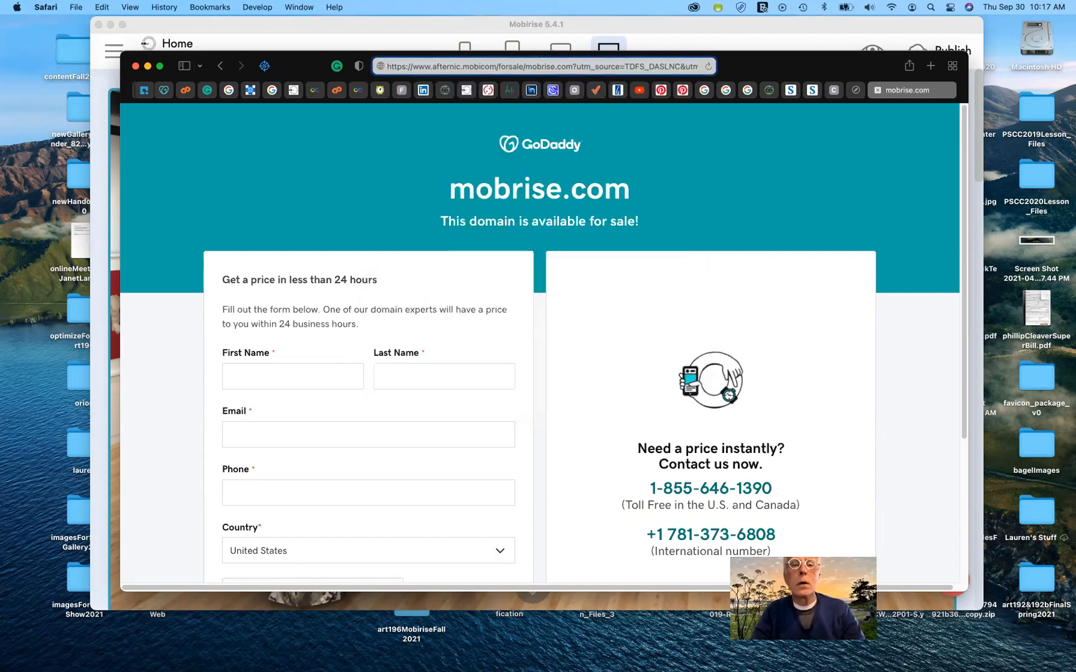
{"action": "type", "text": "rise"}
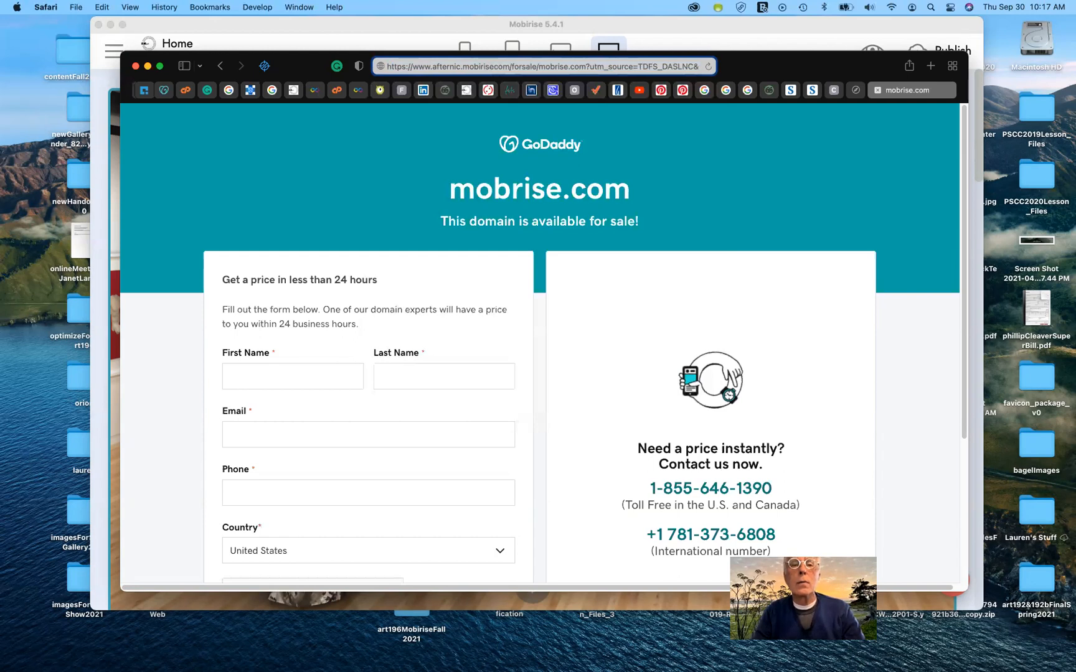
{"action": "key", "text": "Return"}
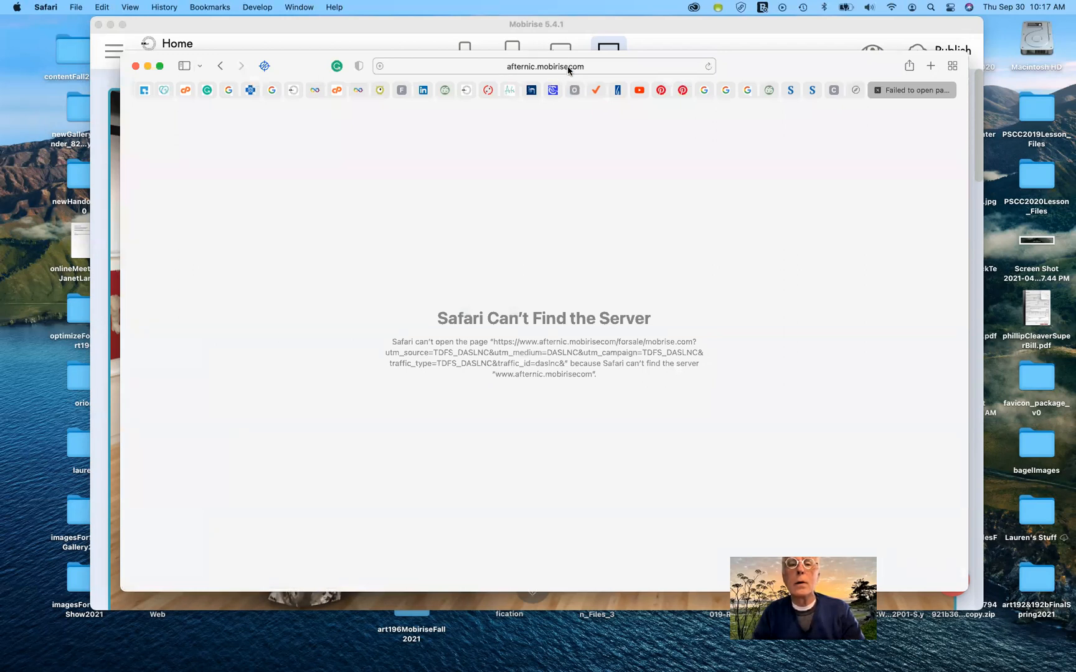
{"action": "left_click", "coordinate": [568, 66]}
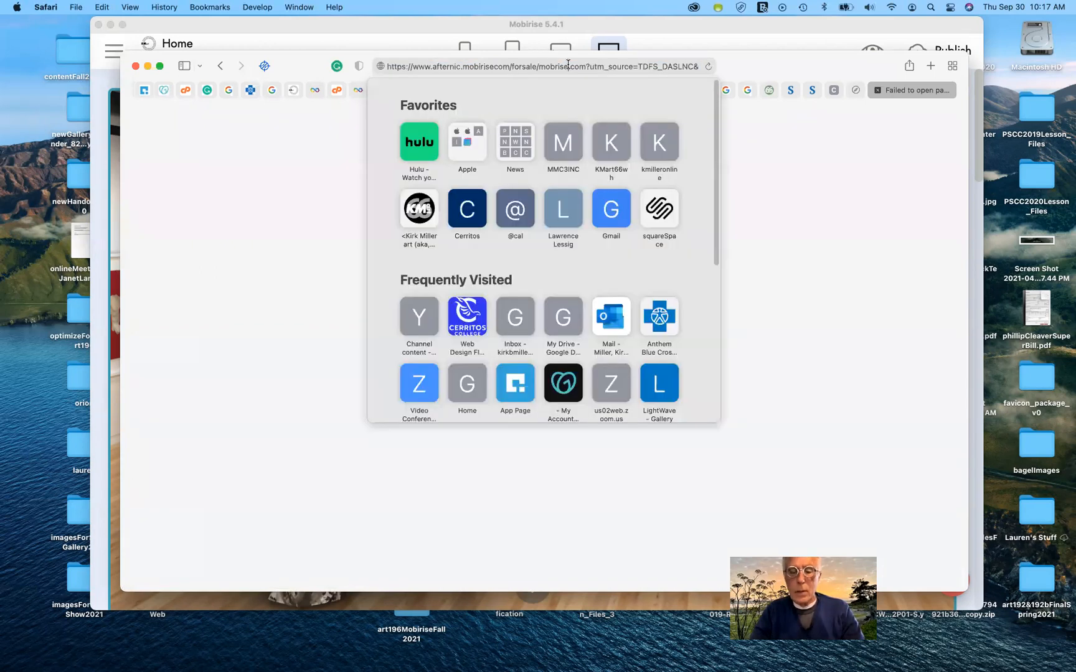
{"action": "left_click", "coordinate": [567, 65]}
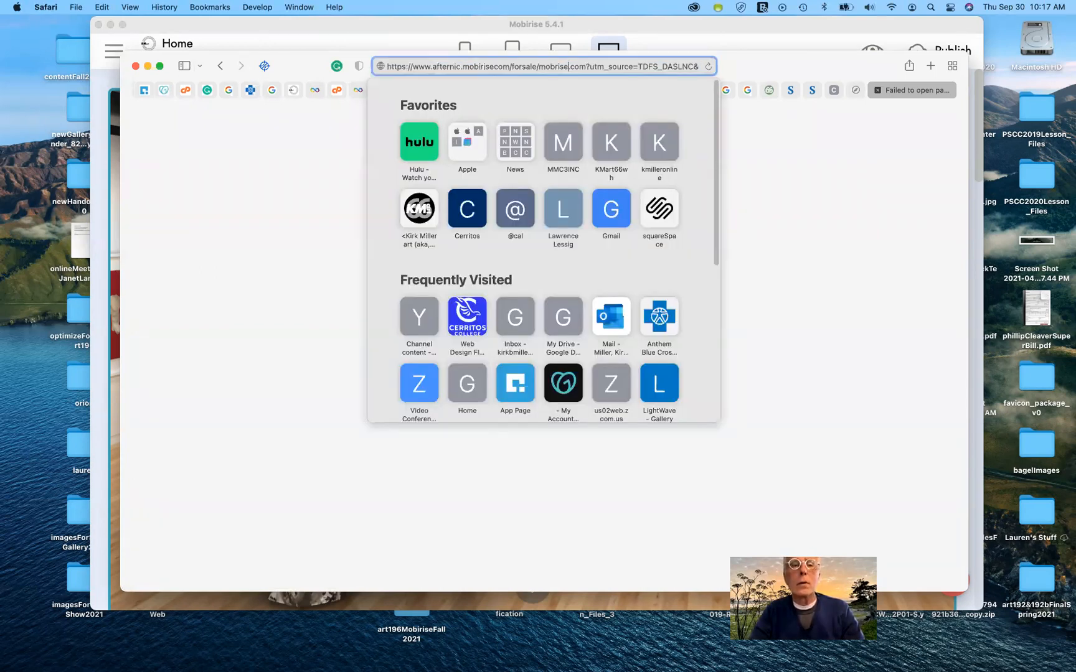
{"action": "type", "text": "mobi"}
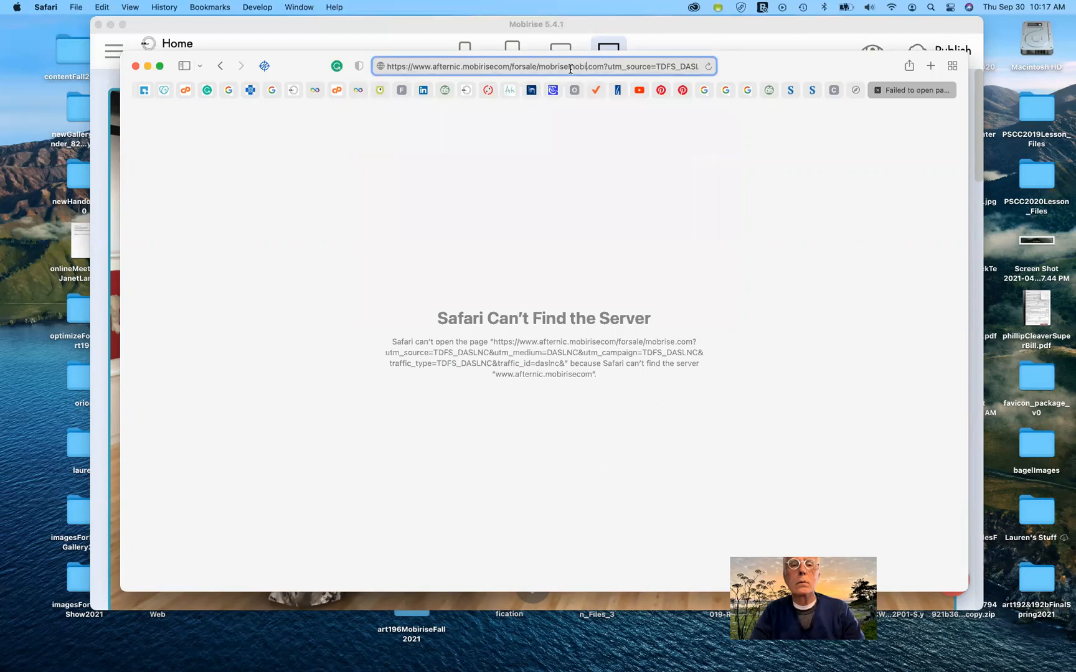
{"action": "type", "text": "rise.co"}
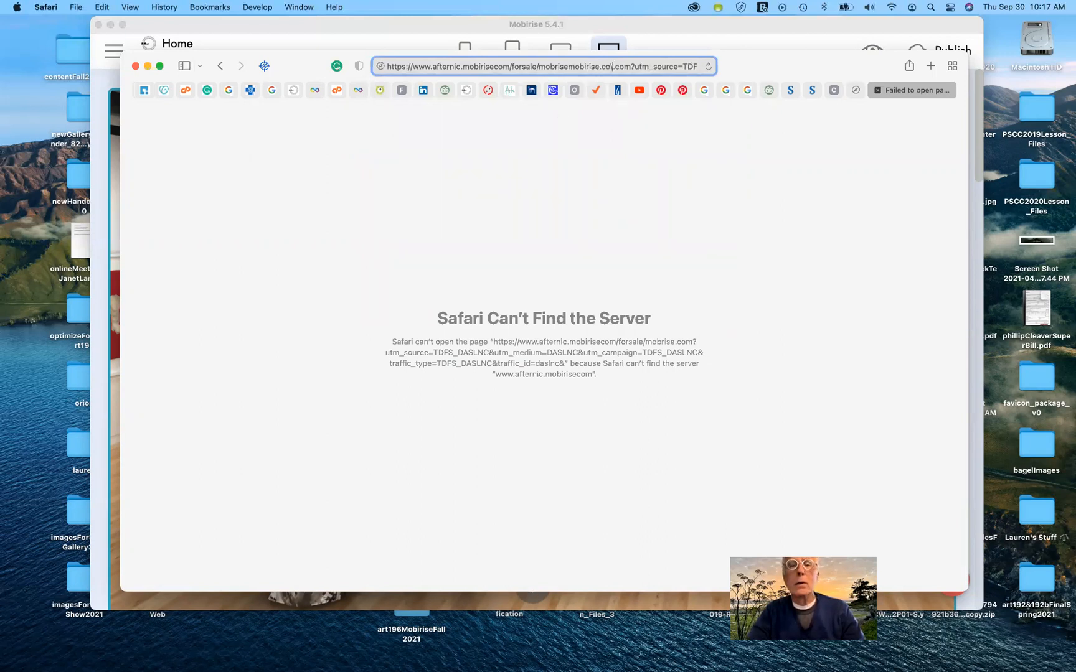
{"action": "key", "text": "BackSpace"}
{"action": "key", "text": "BackSpace"}
{"action": "key", "text": "BackSpace"}
{"action": "key", "text": "BackSpace"}
{"action": "key", "text": "BackSpace"}
{"action": "key", "text": "BackSpace"}
{"action": "key", "text": "BackSpace"}
{"action": "key", "text": "BackSpace"}
{"action": "key", "text": "BackSpace"}
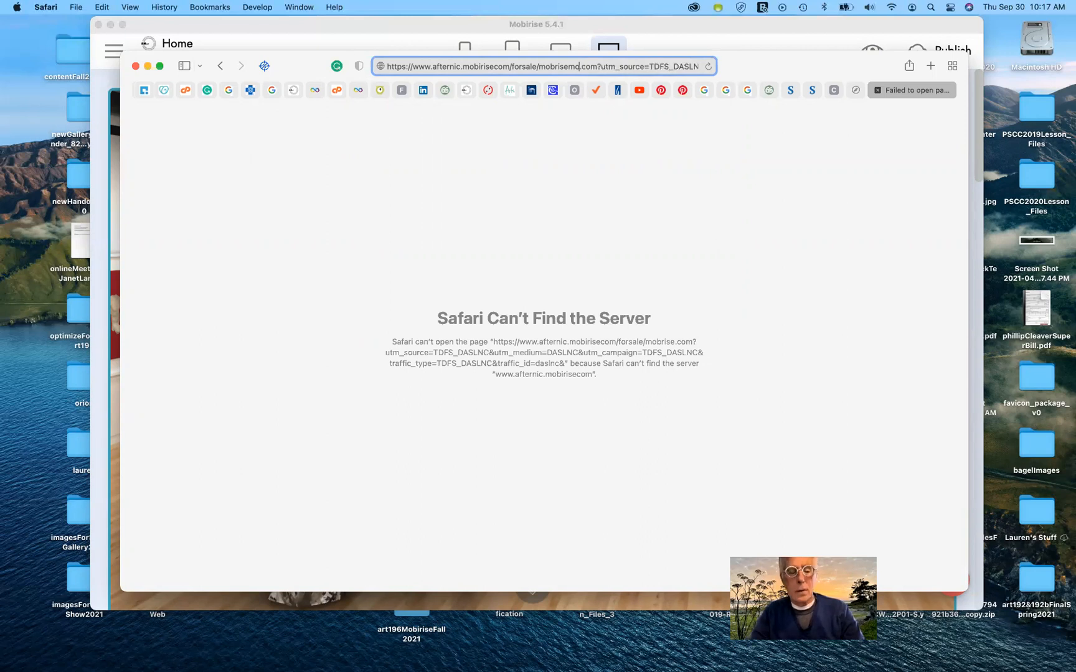
{"action": "key", "text": "BackSpace"}
{"action": "key", "text": "BackSpace"}
{"action": "key", "text": "BackSpace"}
{"action": "key", "text": "BackSpace"}
{"action": "key", "text": "BackSpace"}
{"action": "key", "text": "BackSpace"}
{"action": "key", "text": "BackSpace"}
{"action": "key", "text": "BackSpace"}
{"action": "key", "text": "BackSpace"}
{"action": "key", "text": "BackSpace"}
{"action": "key", "text": "BackSpace"}
{"action": "key", "text": "BackSpace"}
{"action": "key", "text": "BackSpace"}
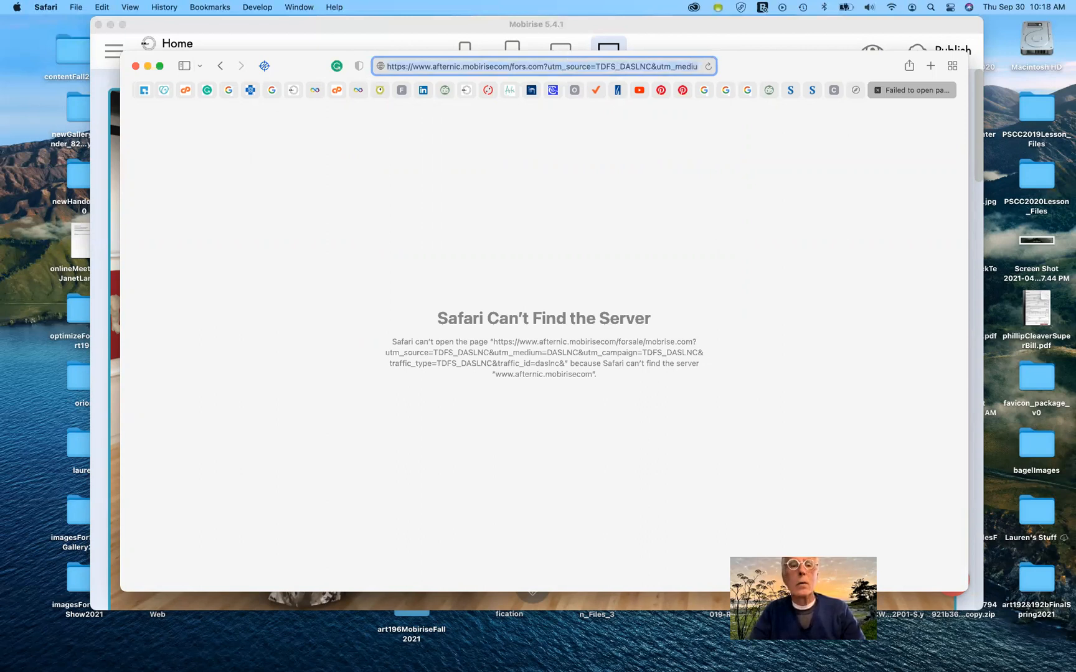
Replace the entire web address with mobirise.com and load the site.
{"action": "key", "text": "super+a"}
{"action": "key", "text": "BackSpace"}
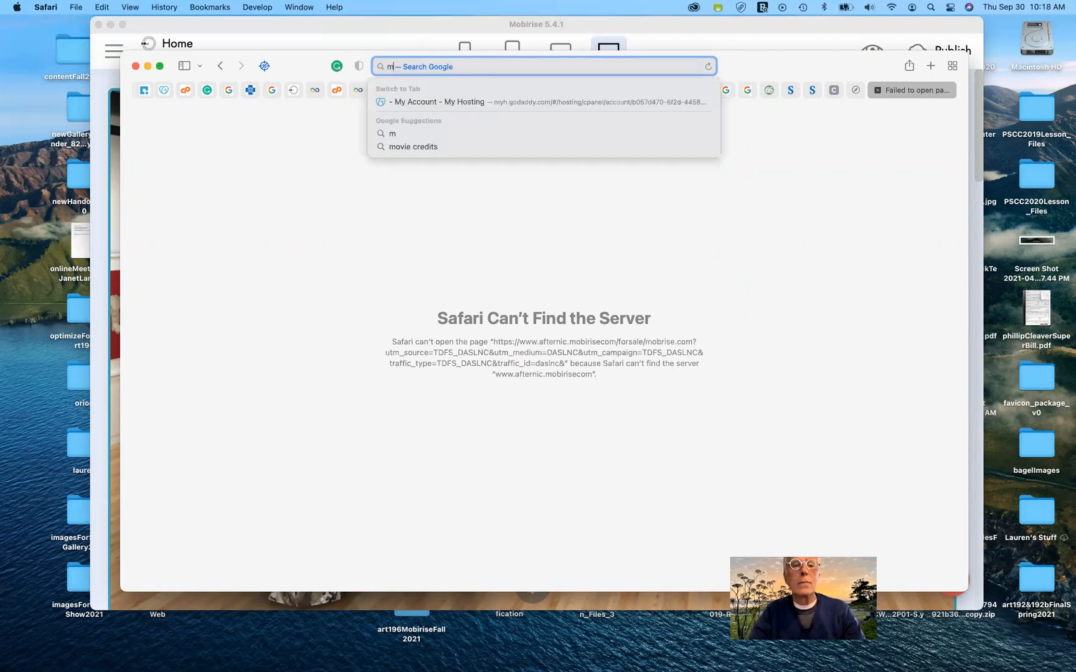
{"action": "type", "text": "mb"}
{"action": "key", "text": "BackSpace"}
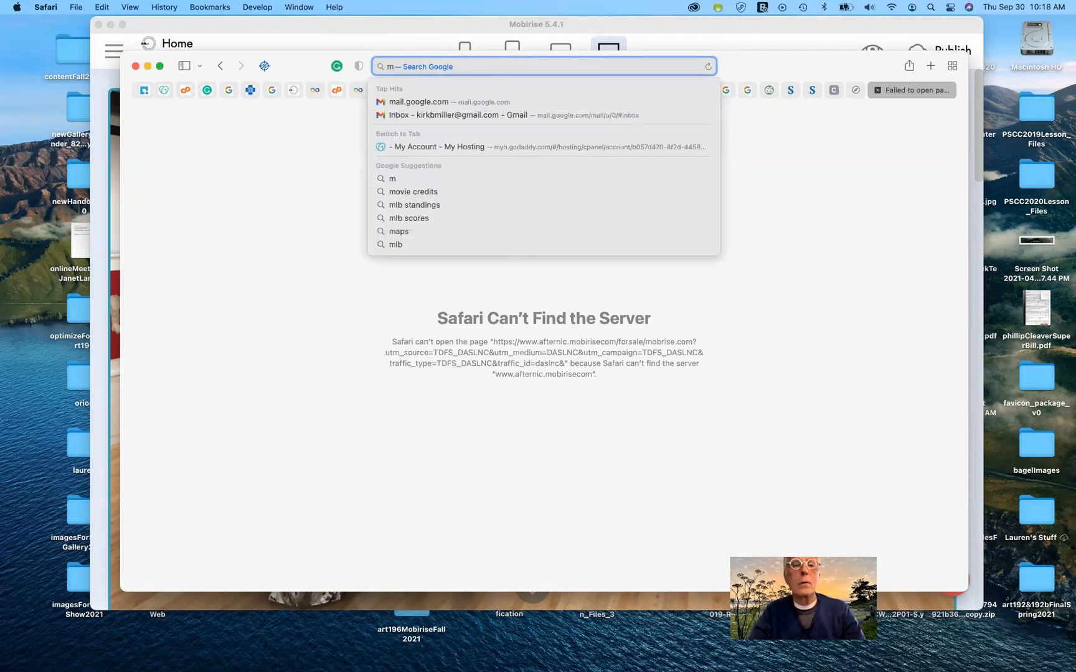
{"action": "type", "text": "obrise.com"}
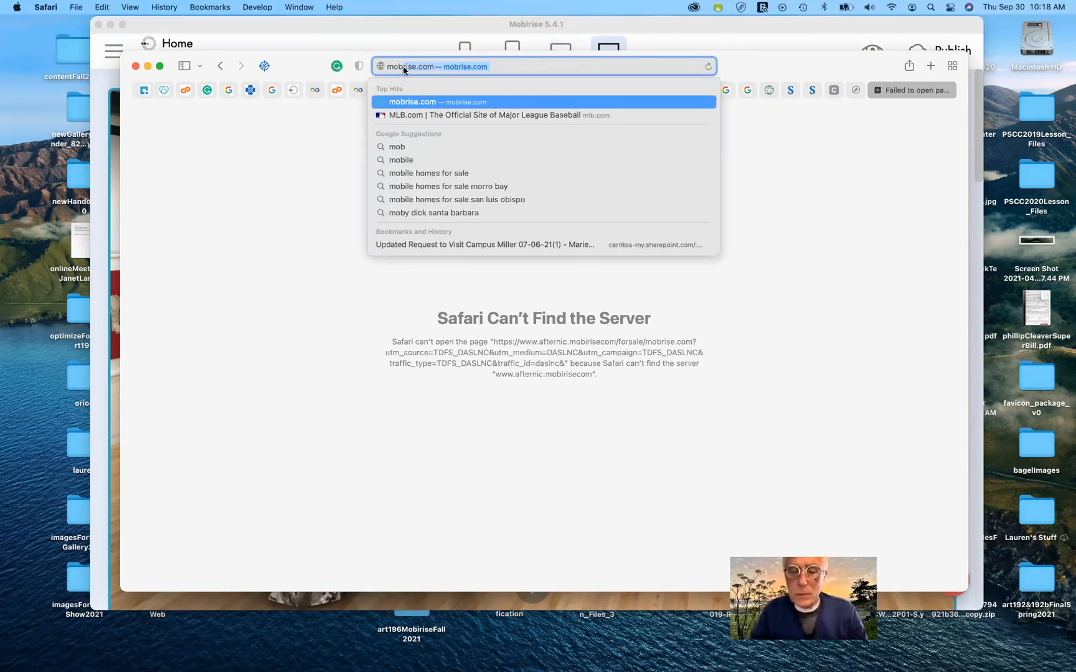
{"action": "left_click", "coordinate": [403, 76]}
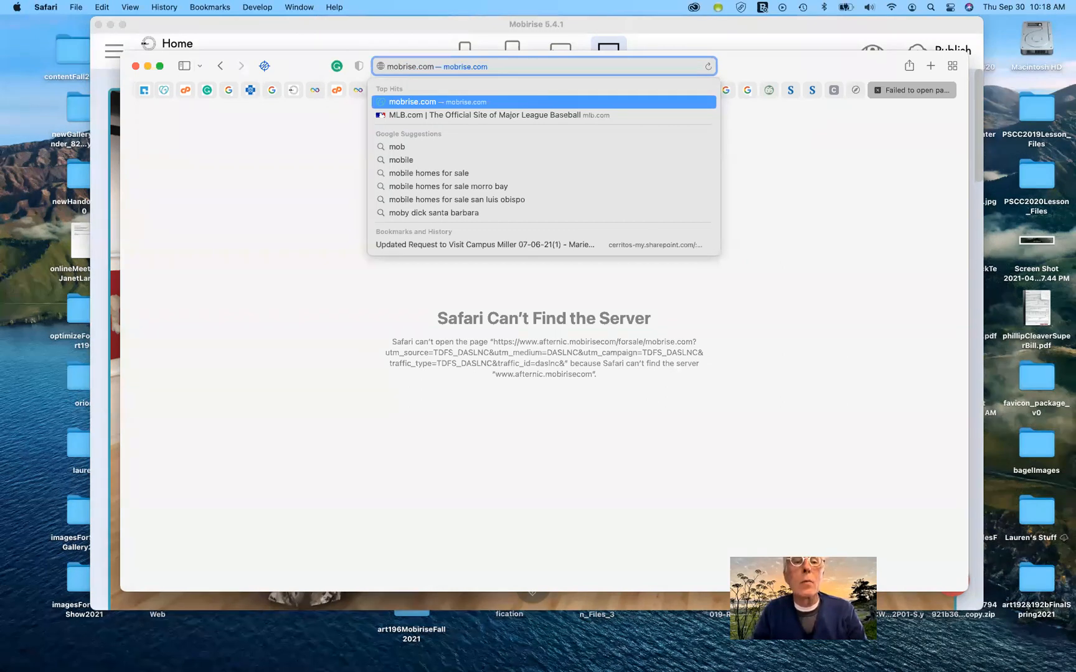
{"action": "type", "text": "i"}
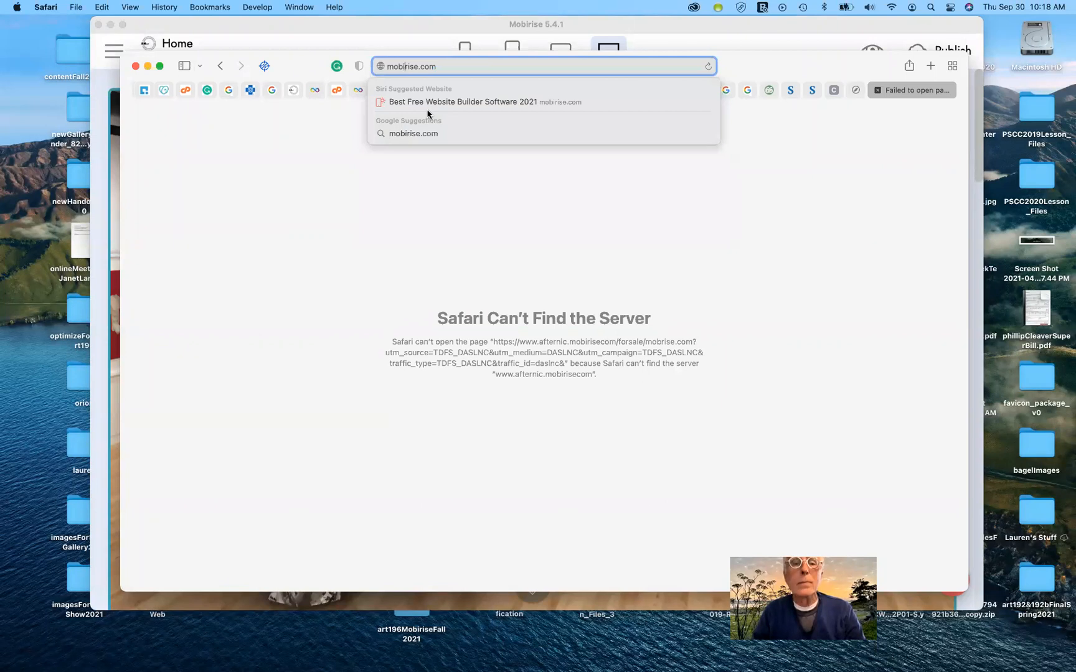
{"action": "key", "text": "Return"}
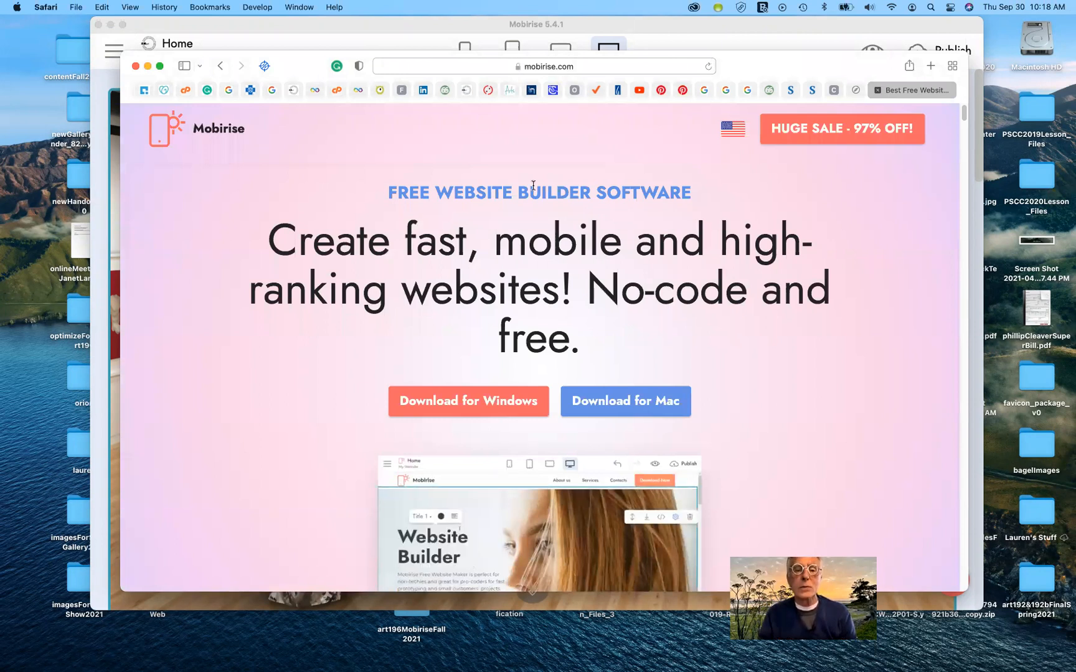
Examine the Windows and Mac download options and the product overview on the Mobirise homepage.
{"action": "scroll", "coordinate": [533, 185], "scroll_direction": "down", "scroll_amount": 3}
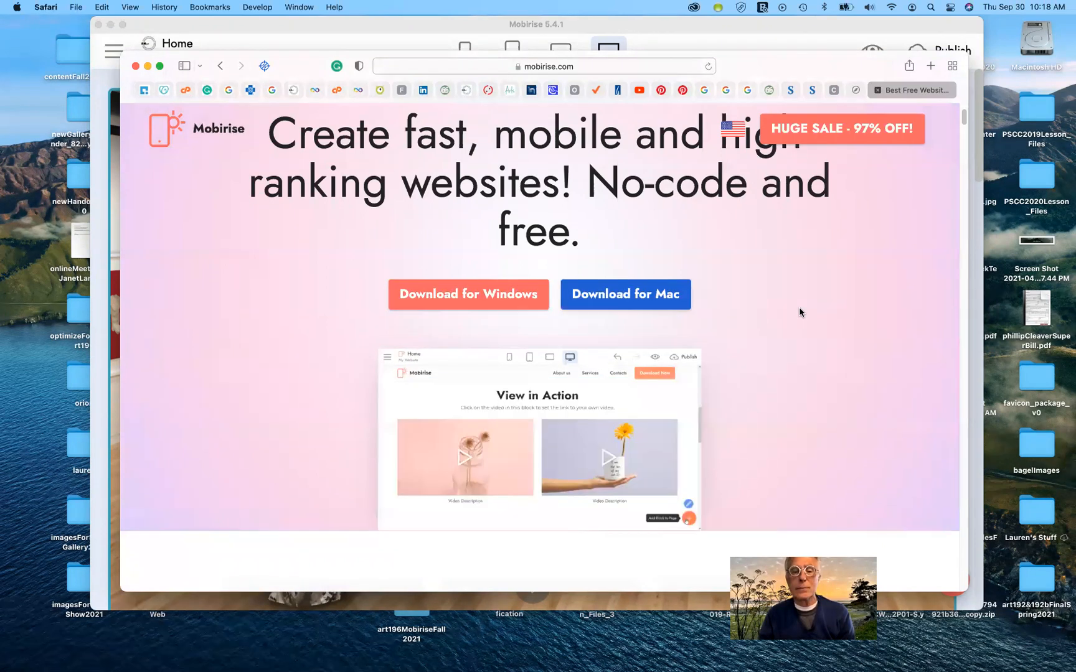
{"action": "scroll", "coordinate": [800, 312], "scroll_direction": "down", "scroll_amount": 3}
{"action": "scroll", "coordinate": [800, 313], "scroll_direction": "down", "scroll_amount": 1}
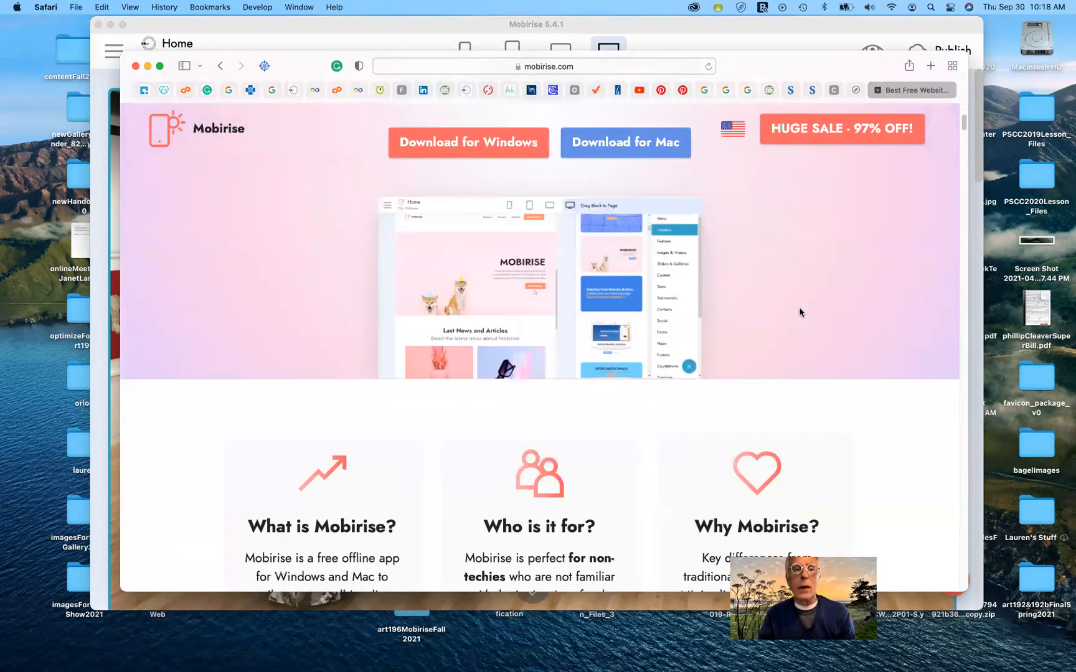
{"action": "scroll", "coordinate": [800, 313], "scroll_direction": "down", "scroll_amount": 1}
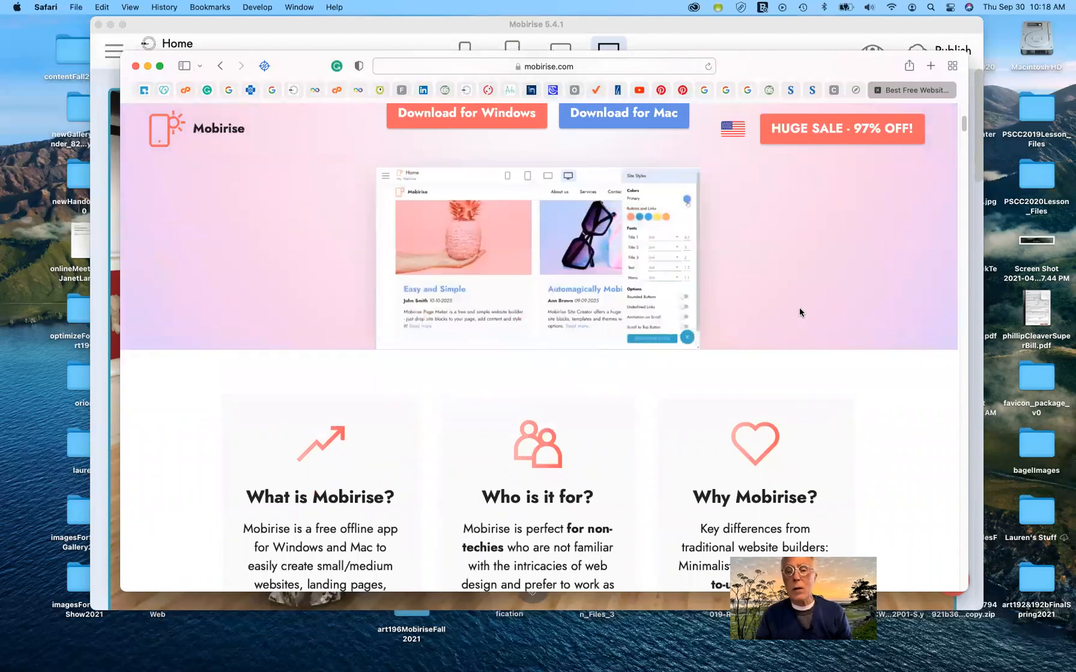
{"action": "scroll", "coordinate": [799, 313], "scroll_direction": "up", "scroll_amount": 1}
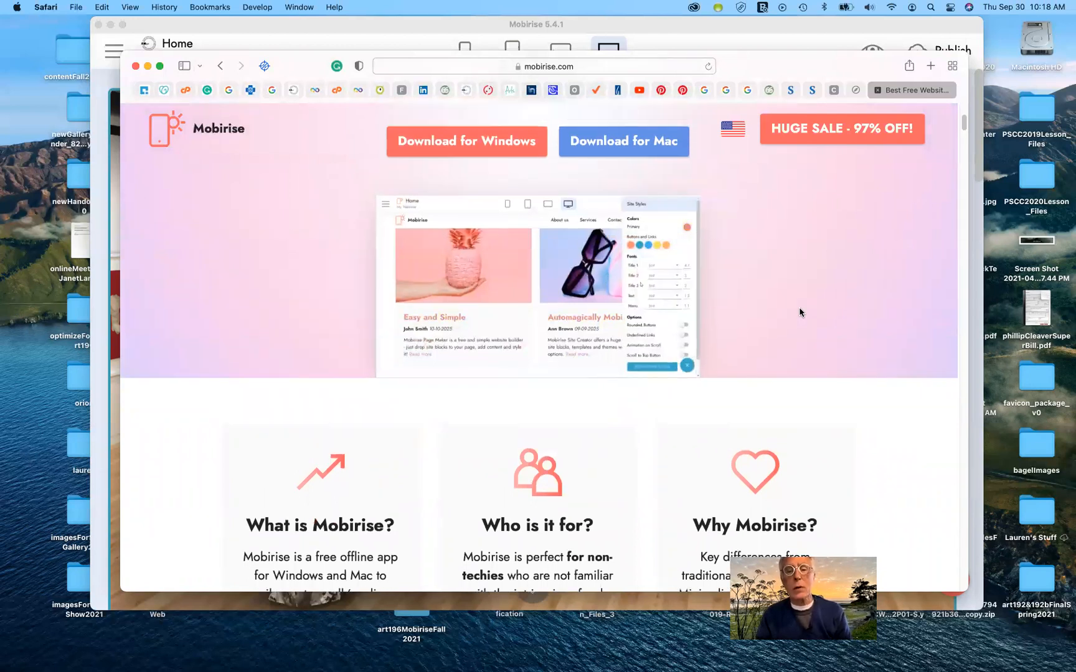
{"action": "scroll", "coordinate": [800, 312], "scroll_direction": "up", "scroll_amount": 2}
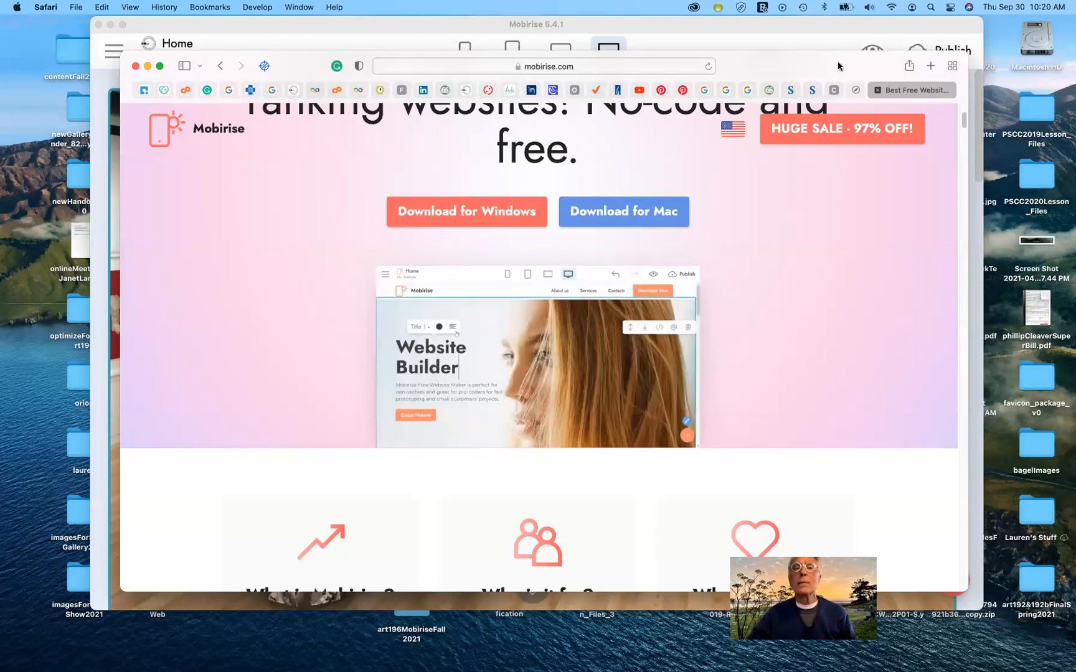
Switch to the Mobirise app and review the workInProgress2021 Home page, including its header, About section and image gallery.
{"action": "key", "text": "super+h"}
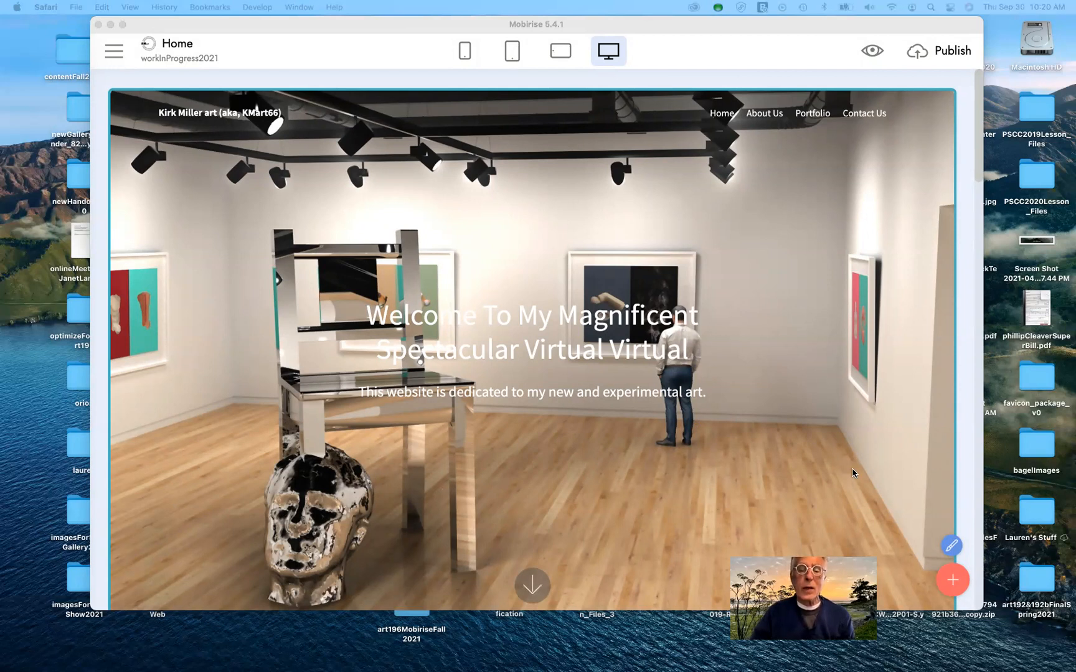
{"action": "scroll", "coordinate": [853, 473], "scroll_direction": "down", "scroll_amount": 2}
{"action": "scroll", "coordinate": [853, 473], "scroll_direction": "down", "scroll_amount": 4}
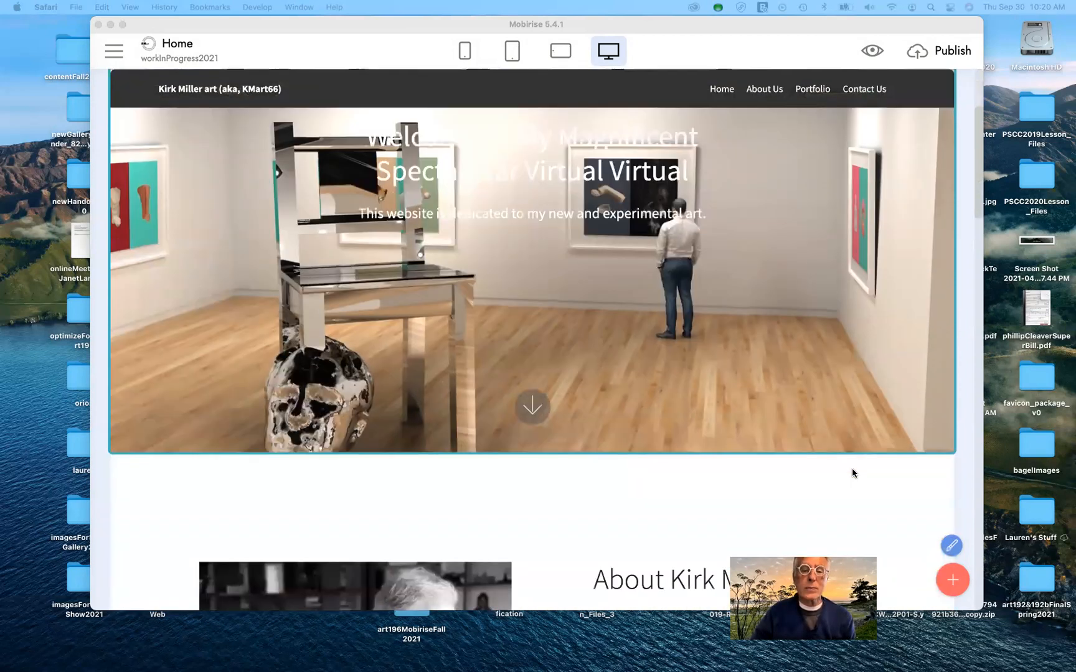
{"action": "scroll", "coordinate": [852, 473], "scroll_direction": "down", "scroll_amount": 10}
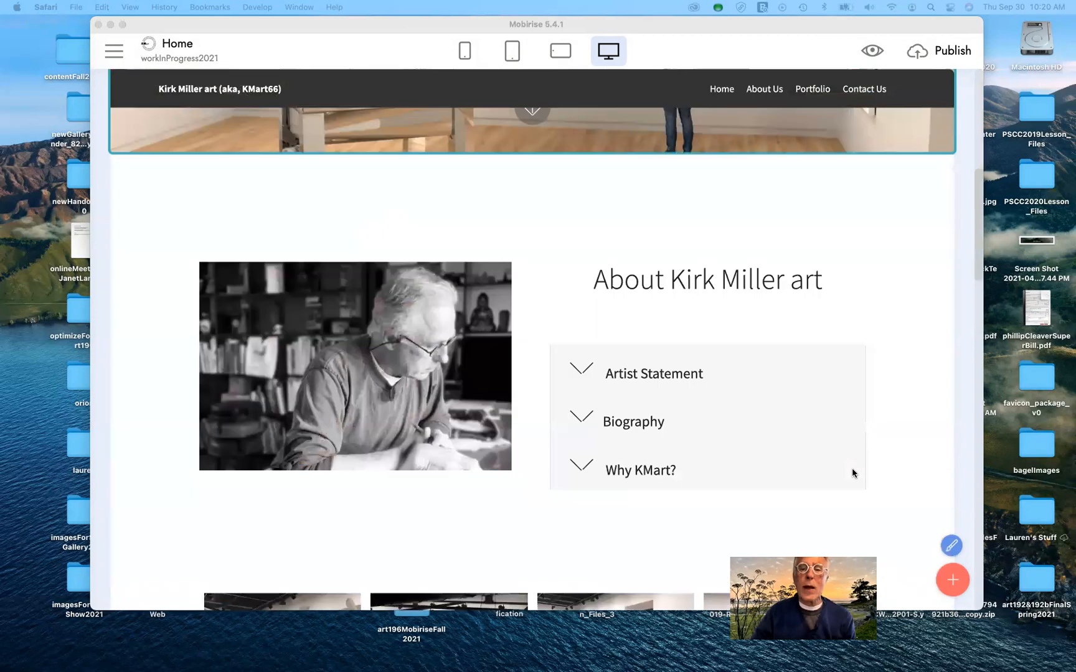
{"action": "scroll", "coordinate": [852, 473], "scroll_direction": "down", "scroll_amount": 6}
{"action": "scroll", "coordinate": [852, 473], "scroll_direction": "up", "scroll_amount": 7}
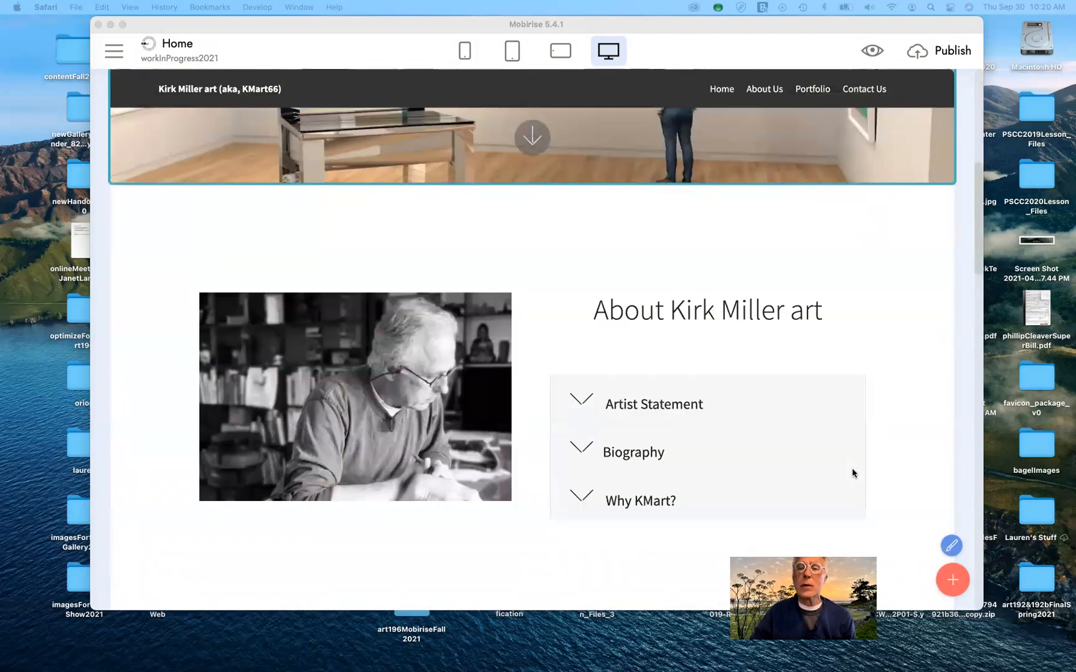
{"action": "scroll", "coordinate": [812, 90], "scroll_direction": "up", "scroll_amount": 14}
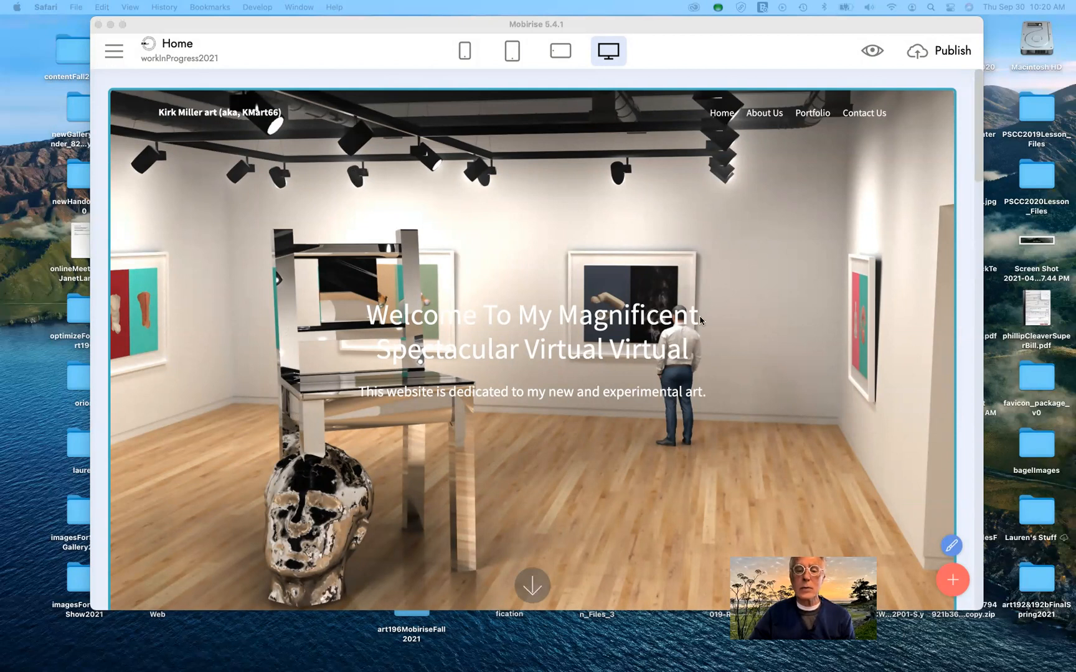
{"action": "scroll", "coordinate": [702, 320], "scroll_direction": "down", "scroll_amount": 6}
{"action": "scroll", "coordinate": [702, 320], "scroll_direction": "down", "scroll_amount": 6}
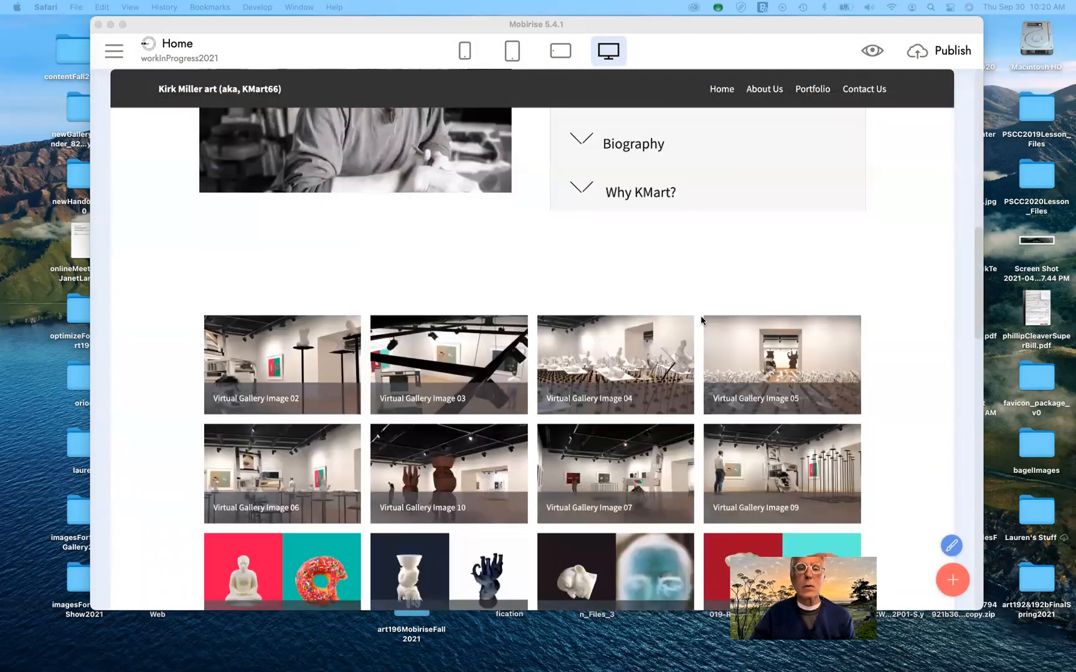
Look over the Home page from its welcome image down through the About section to the virtual gallery thumbnails.
{"action": "scroll", "coordinate": [701, 320], "scroll_direction": "up", "scroll_amount": 3}
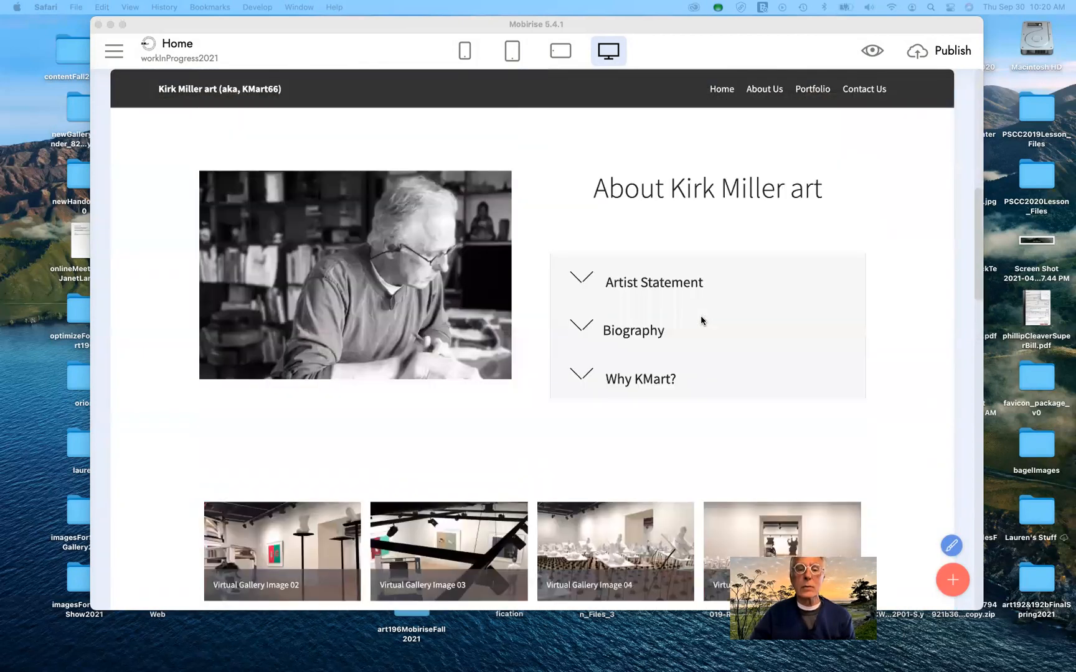
{"action": "scroll", "coordinate": [702, 320], "scroll_direction": "up", "scroll_amount": 10}
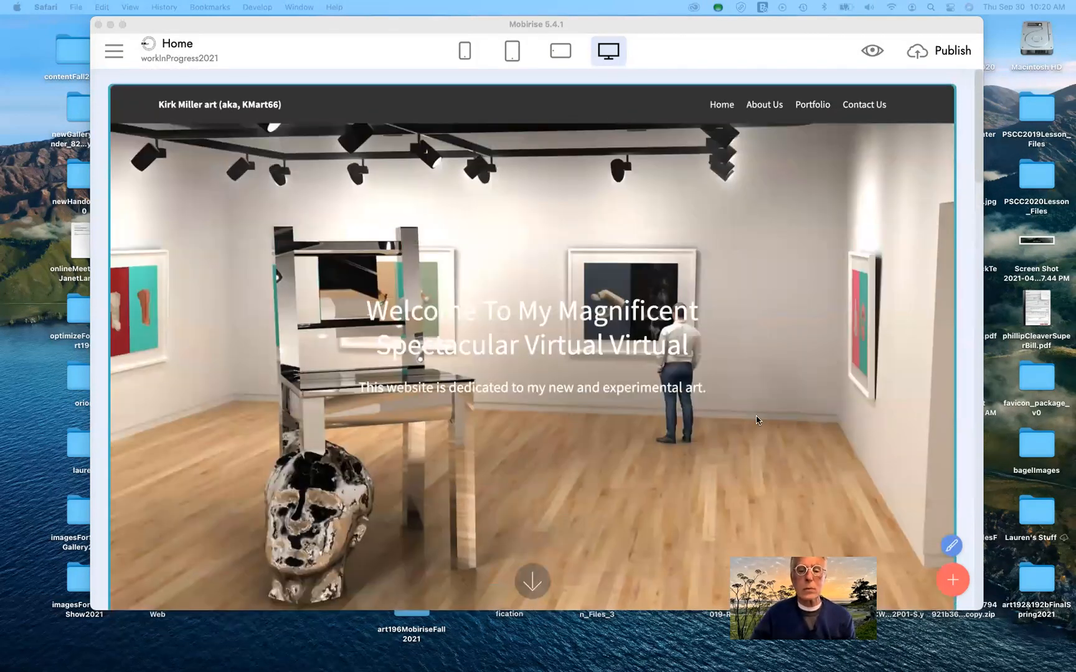
{"action": "scroll", "coordinate": [753, 417], "scroll_direction": "down", "scroll_amount": 5}
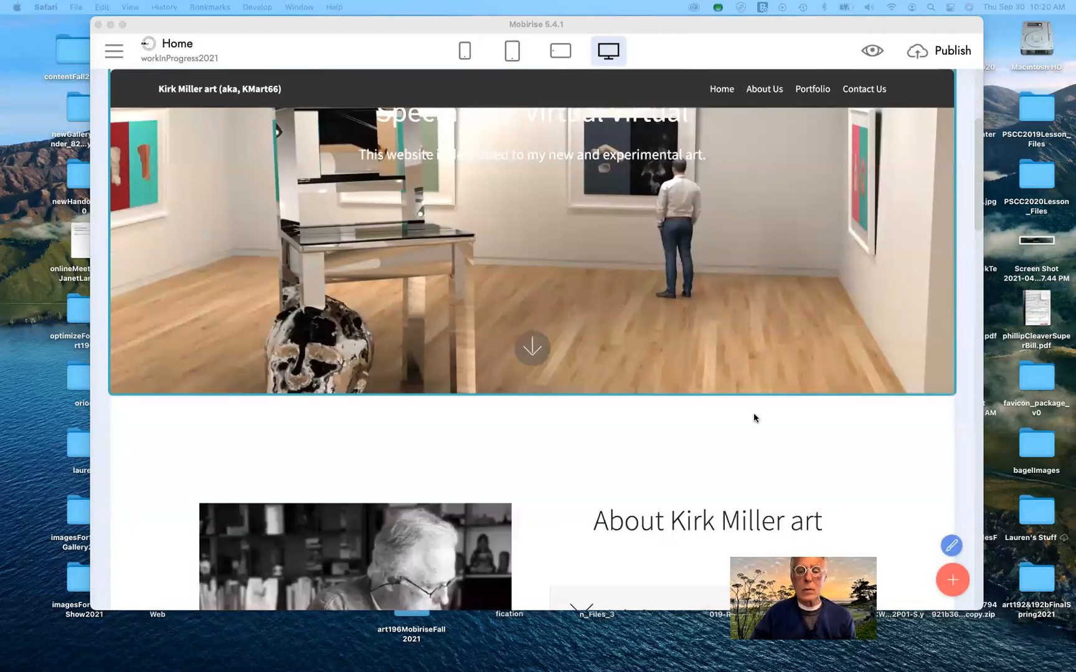
{"action": "scroll", "coordinate": [534, 531], "scroll_direction": "up", "scroll_amount": 5}
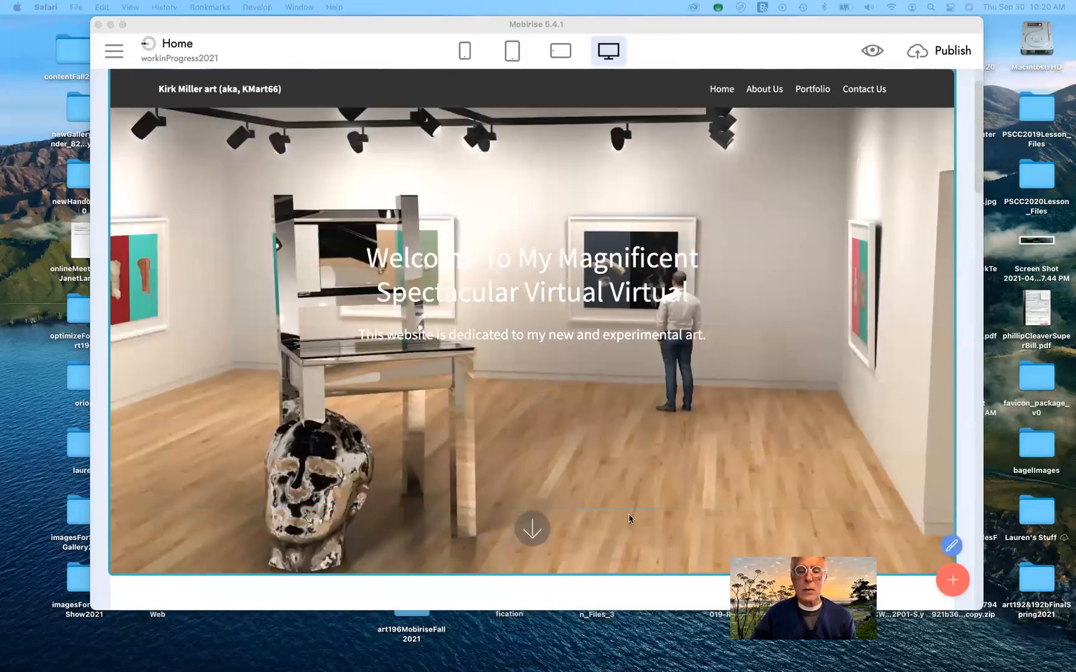
{"action": "scroll", "coordinate": [629, 519], "scroll_direction": "down", "scroll_amount": 3}
{"action": "scroll", "coordinate": [629, 518], "scroll_direction": "down", "scroll_amount": 5}
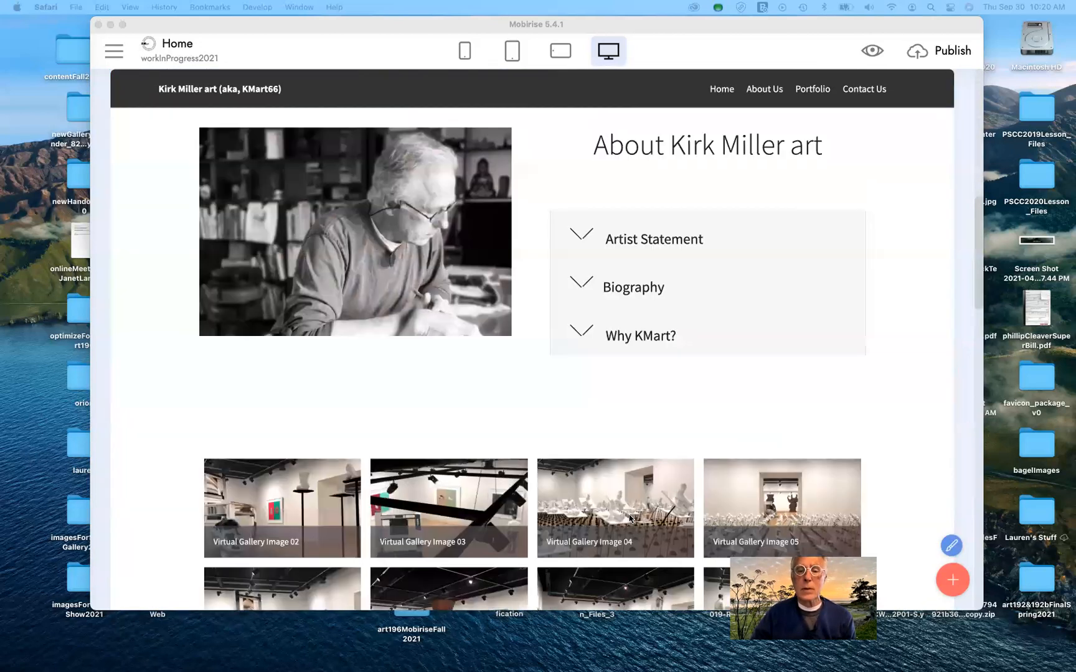
{"action": "scroll", "coordinate": [629, 519], "scroll_direction": "up", "scroll_amount": 3}
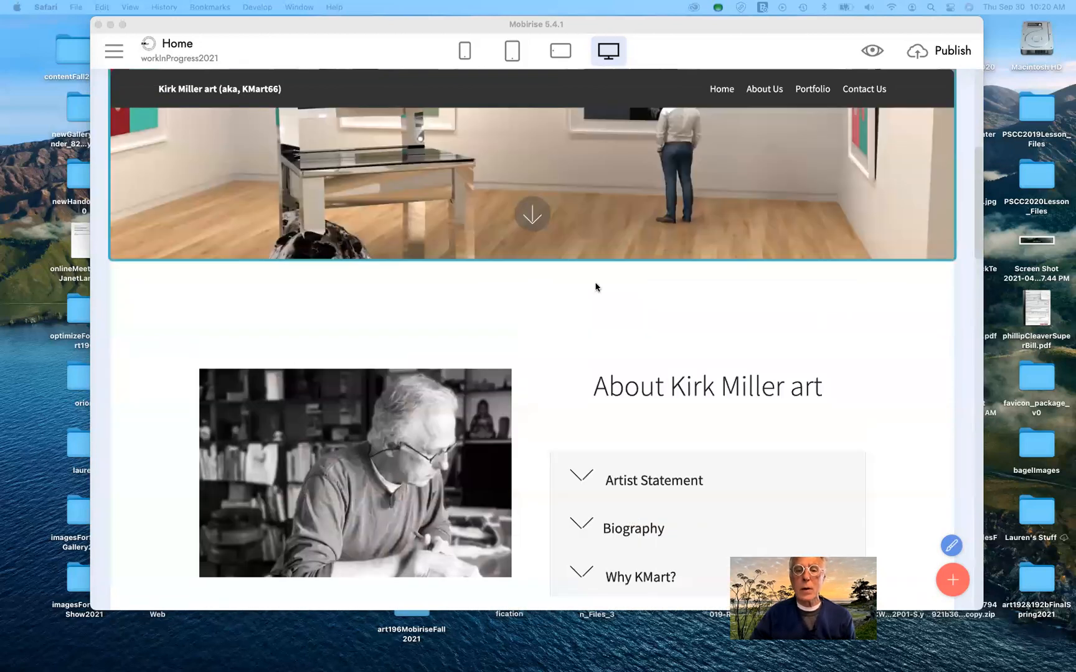
Expand and collapse the Artist Statement, Biography and Why KMart? entries in the About section to review their text.
{"action": "scroll", "coordinate": [595, 287], "scroll_direction": "down", "scroll_amount": 2}
{"action": "scroll", "coordinate": [582, 298], "scroll_direction": "down", "scroll_amount": 1}
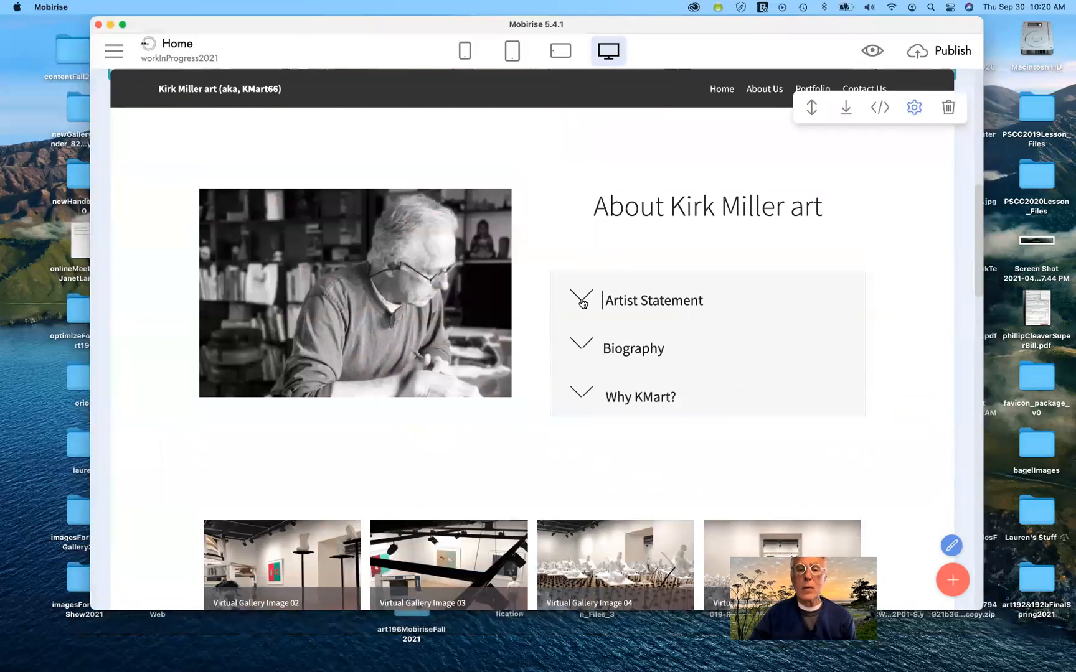
{"action": "left_click", "coordinate": [596, 295]}
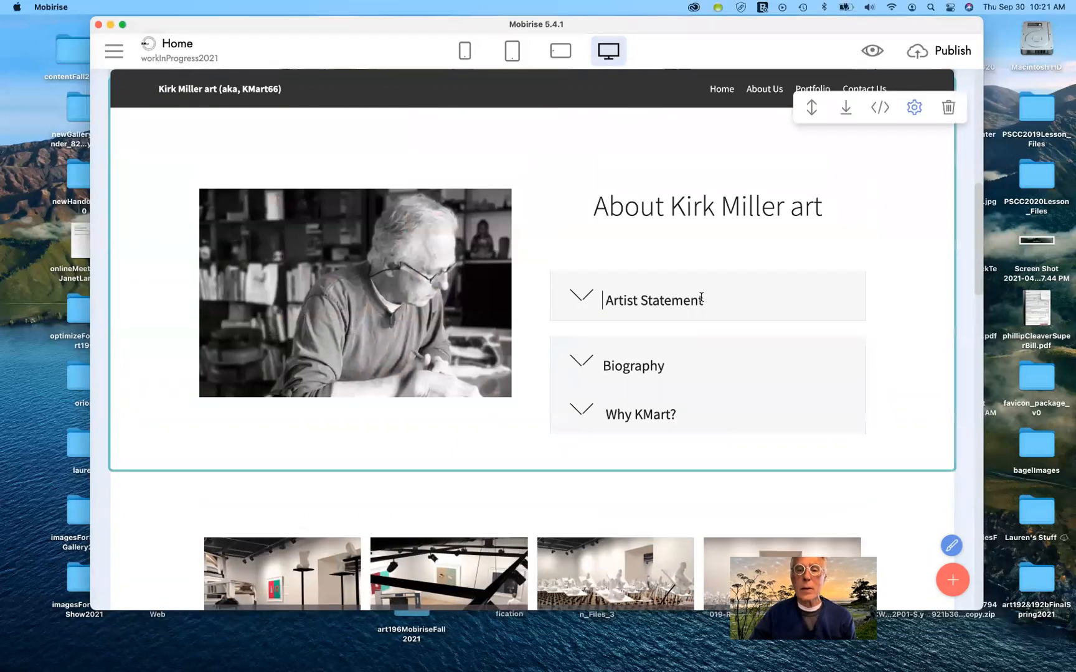
{"action": "left_click", "coordinate": [580, 296]}
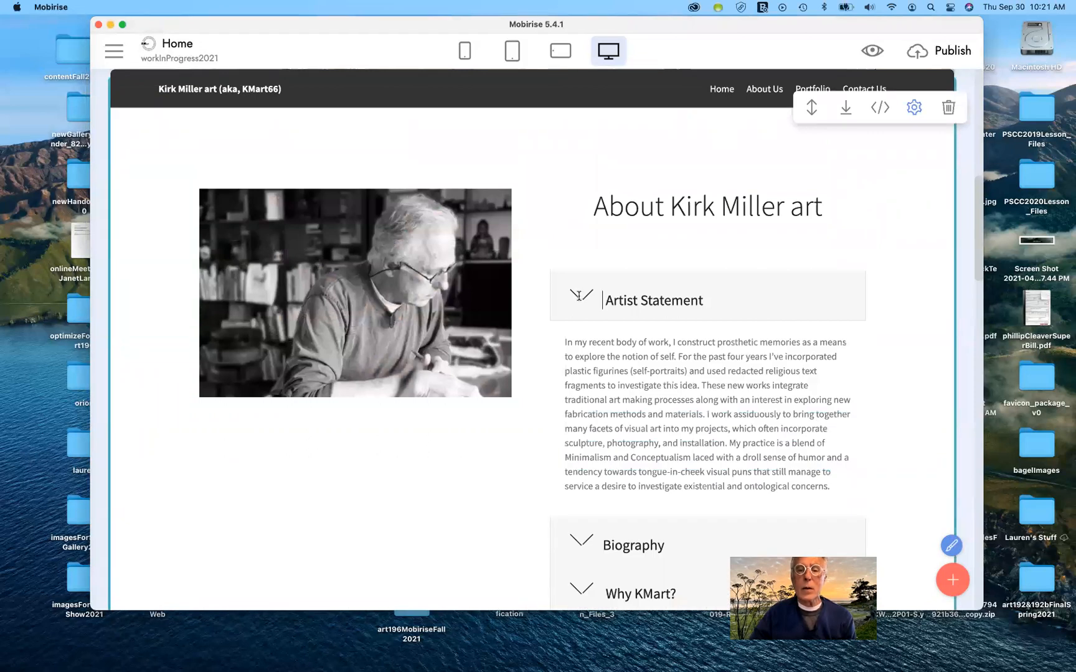
{"action": "left_click", "coordinate": [579, 296]}
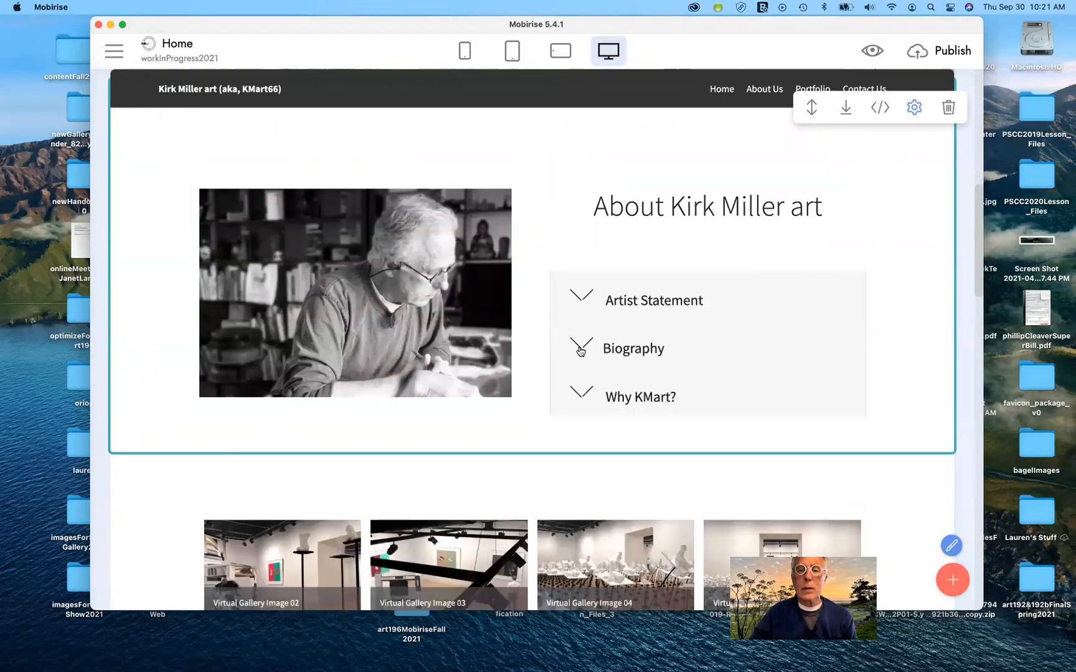
{"action": "left_click", "coordinate": [582, 345]}
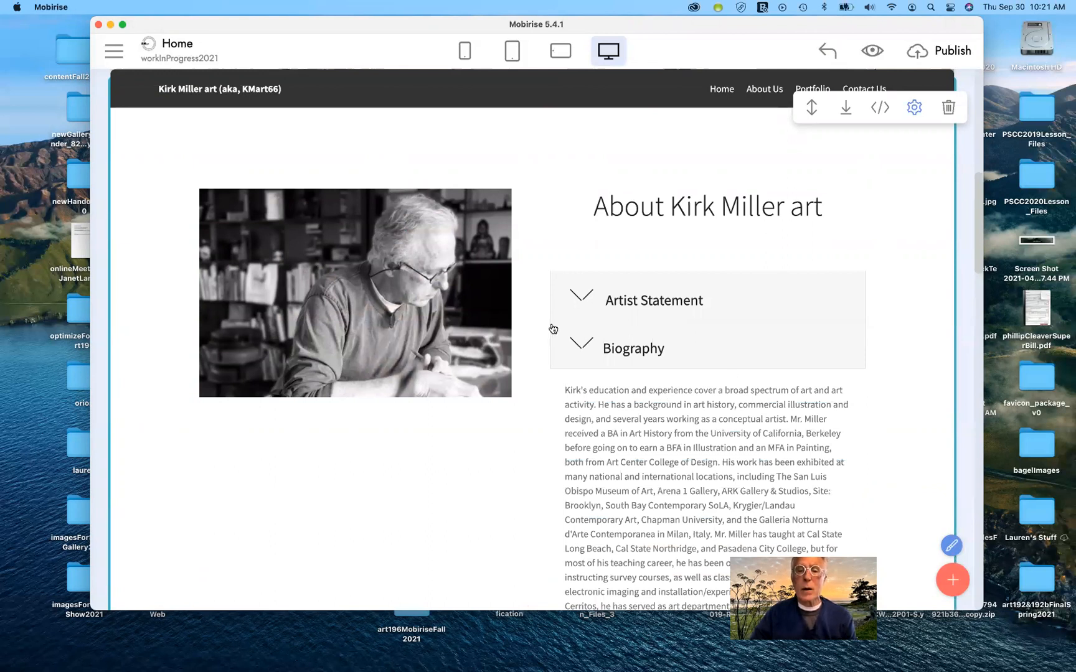
{"action": "scroll", "coordinate": [583, 285], "scroll_direction": "down", "scroll_amount": 2}
{"action": "left_click", "coordinate": [583, 284]}
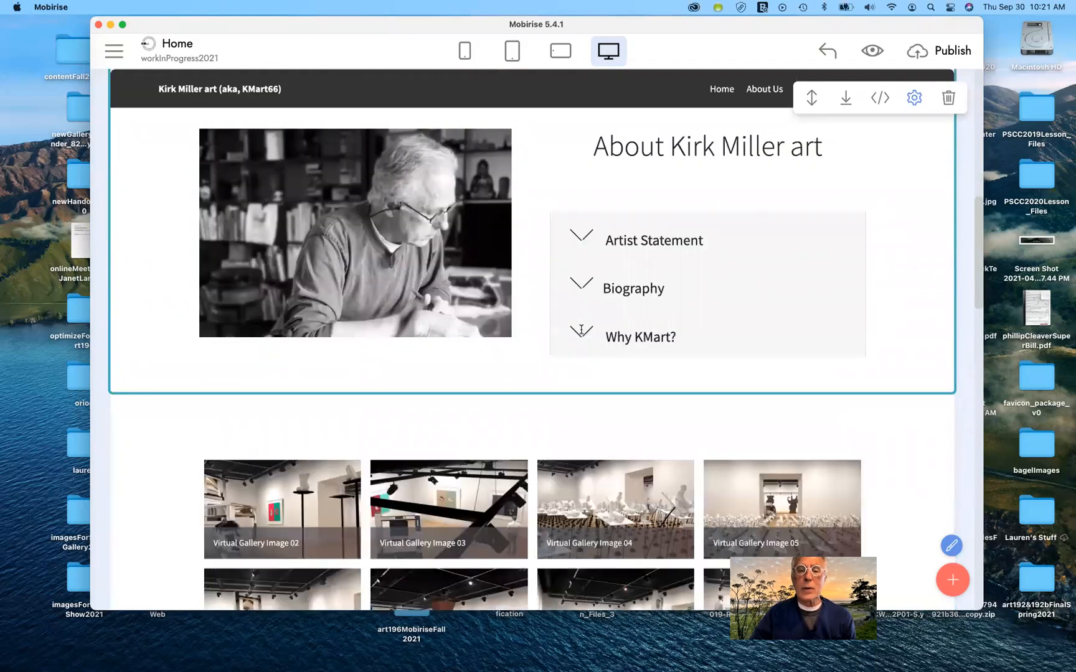
{"action": "left_click", "coordinate": [581, 330]}
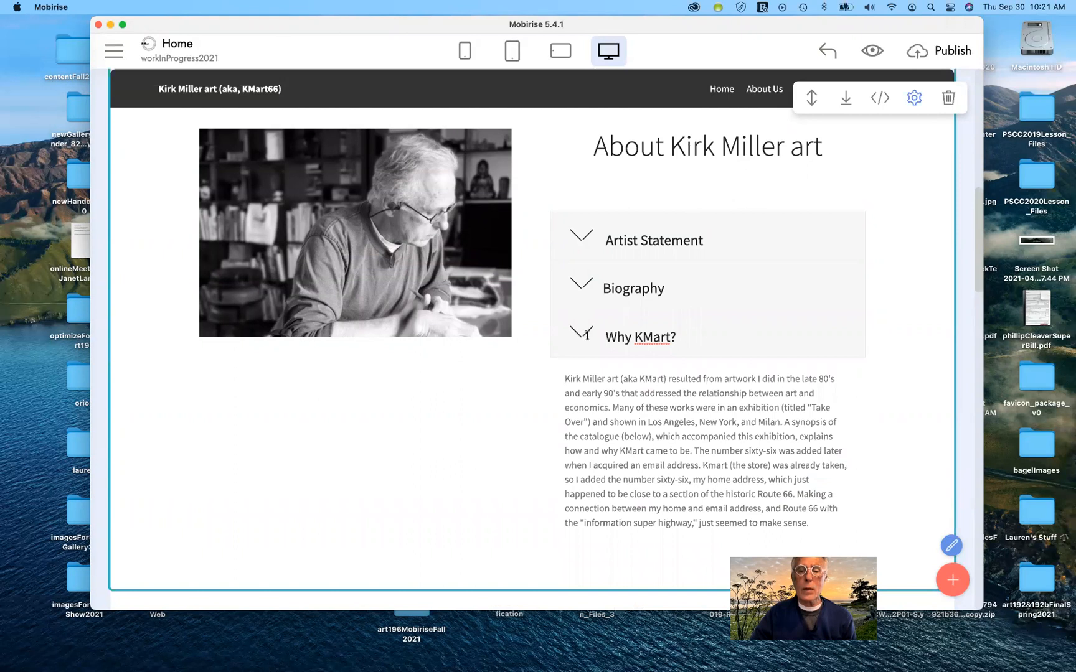
{"action": "left_click", "coordinate": [587, 336]}
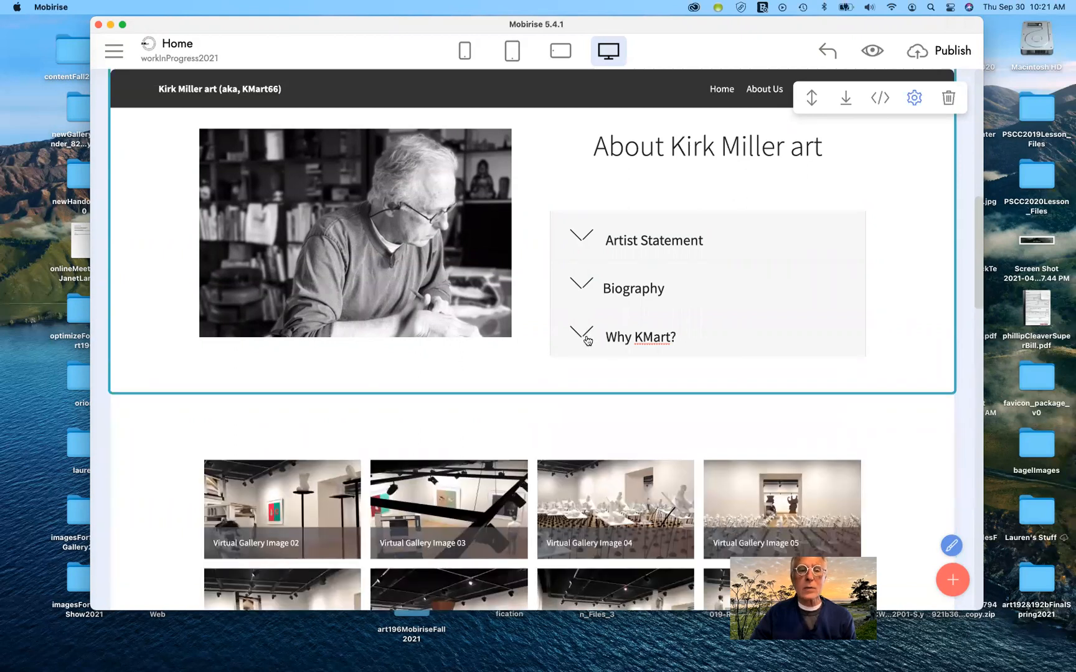
Preview the Home page's welcome header in horizontal tablet, vertical tablet and phone views, and return to desktop view.
{"action": "scroll", "coordinate": [906, 392], "scroll_direction": "down", "scroll_amount": 5}
{"action": "scroll", "coordinate": [902, 395], "scroll_direction": "up", "scroll_amount": 2}
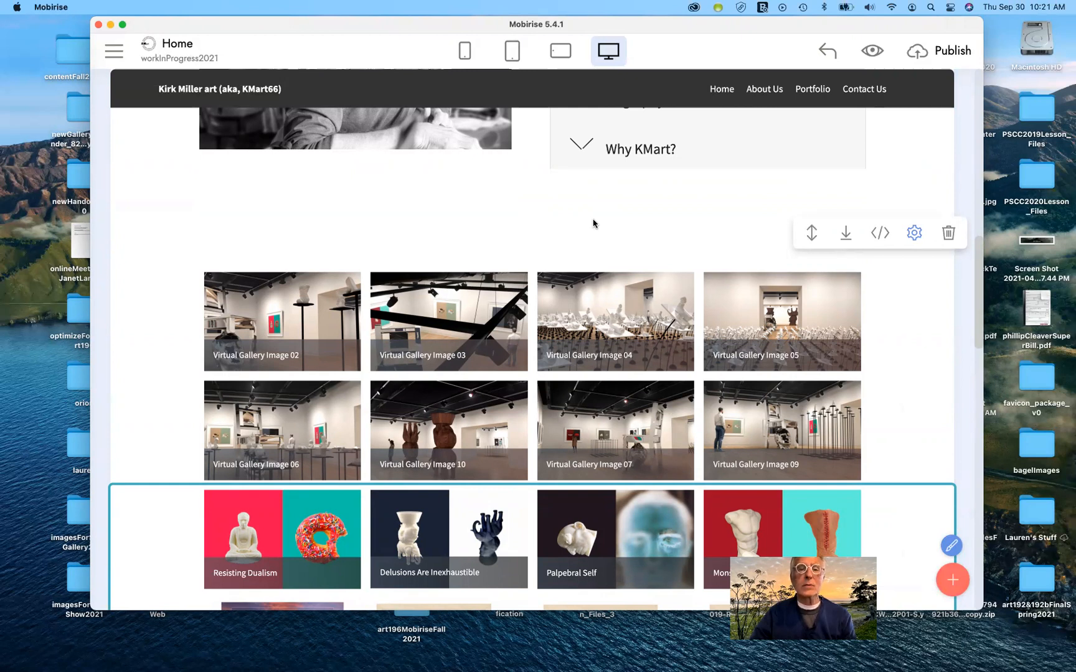
{"action": "scroll", "coordinate": [593, 222], "scroll_direction": "up", "scroll_amount": 10}
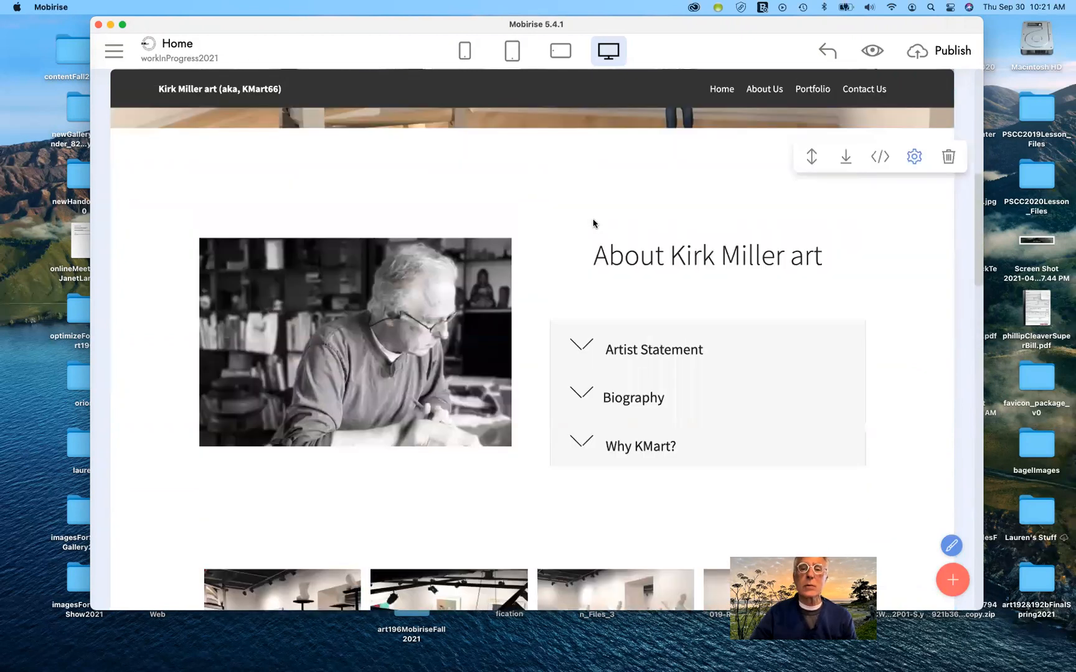
{"action": "scroll", "coordinate": [593, 223], "scroll_direction": "up", "scroll_amount": 6}
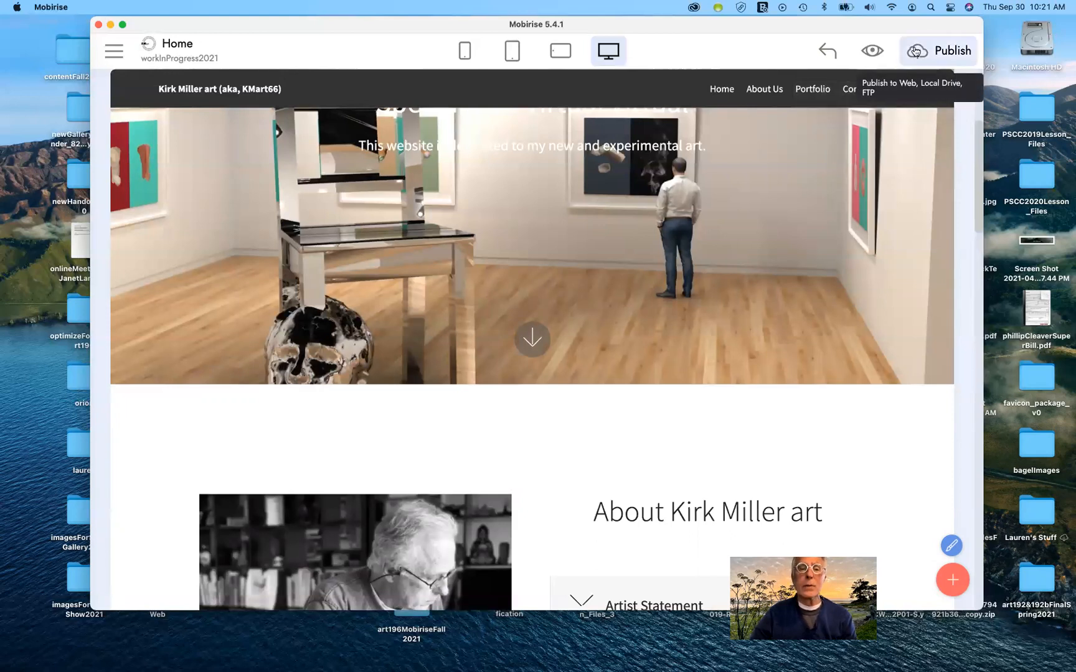
{"action": "scroll", "coordinate": [905, 67], "scroll_direction": "up", "scroll_amount": 4}
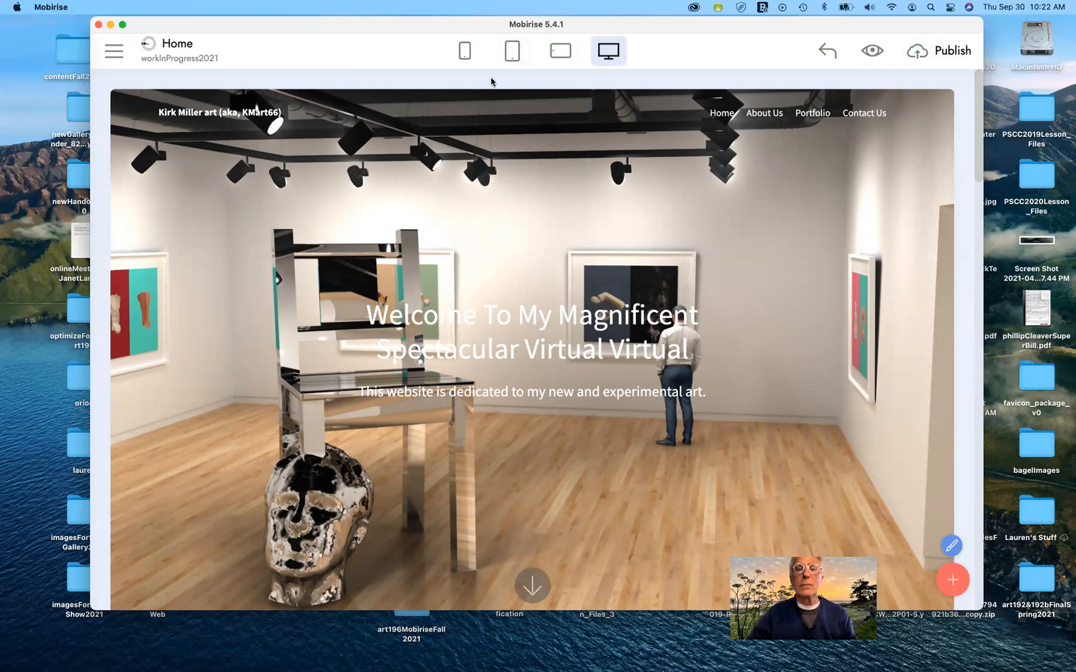
{"action": "left_click", "coordinate": [558, 52]}
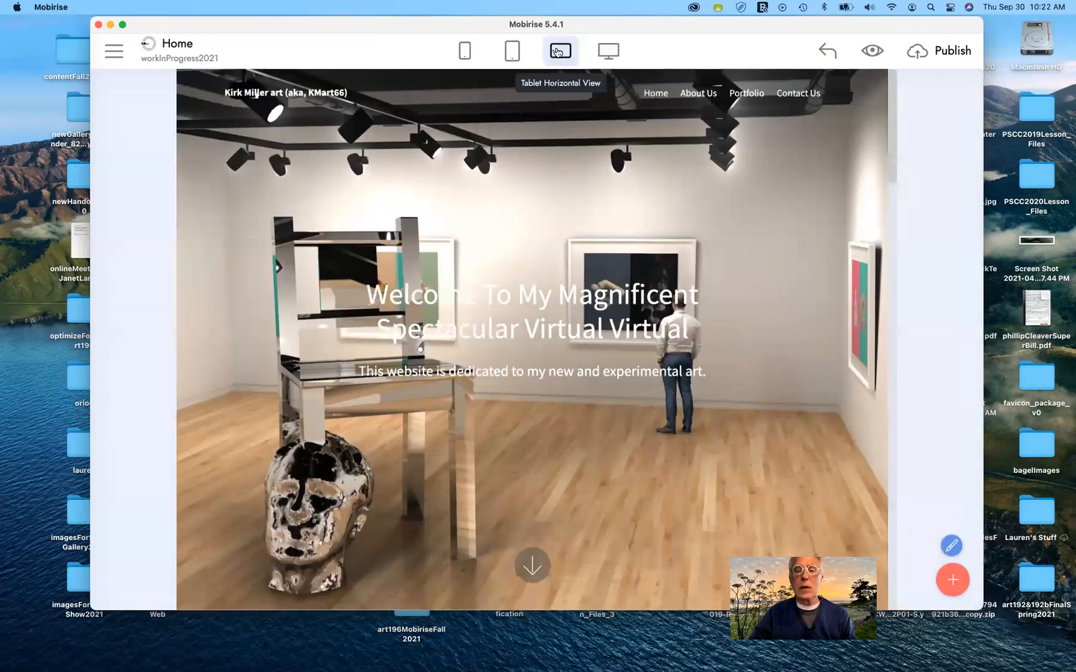
{"action": "left_click", "coordinate": [512, 56]}
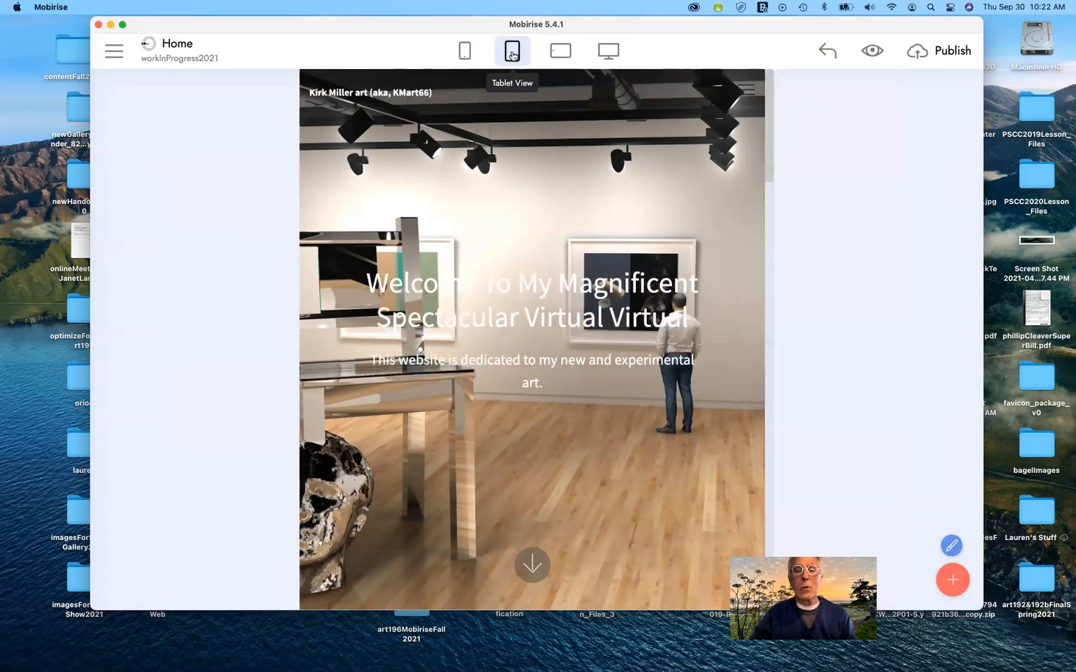
{"action": "left_click", "coordinate": [464, 55]}
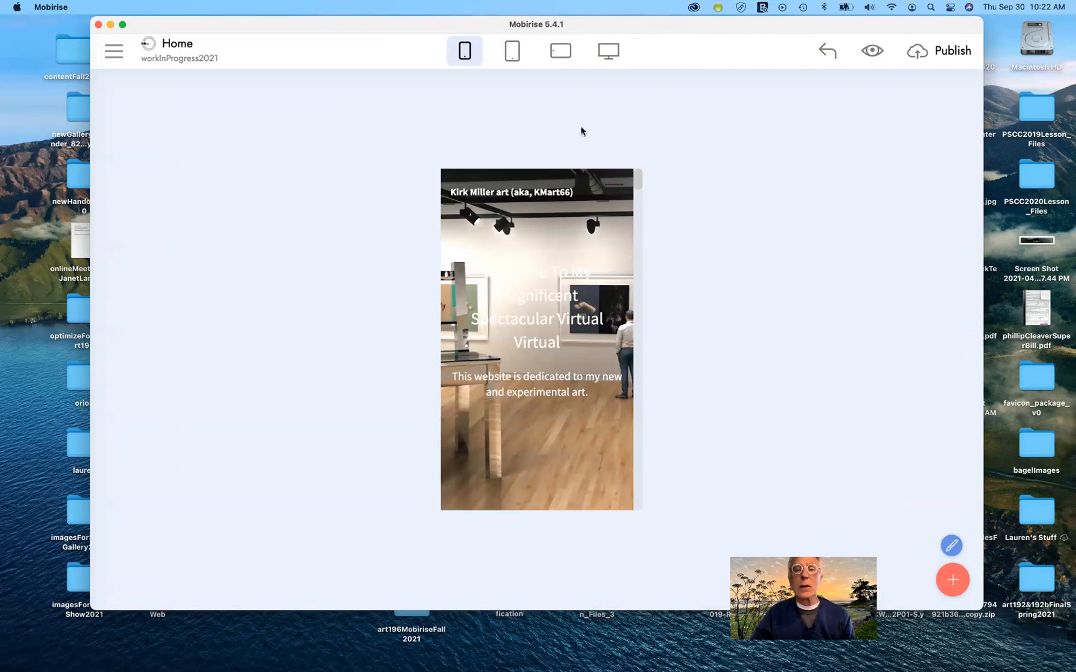
{"action": "left_click", "coordinate": [607, 53]}
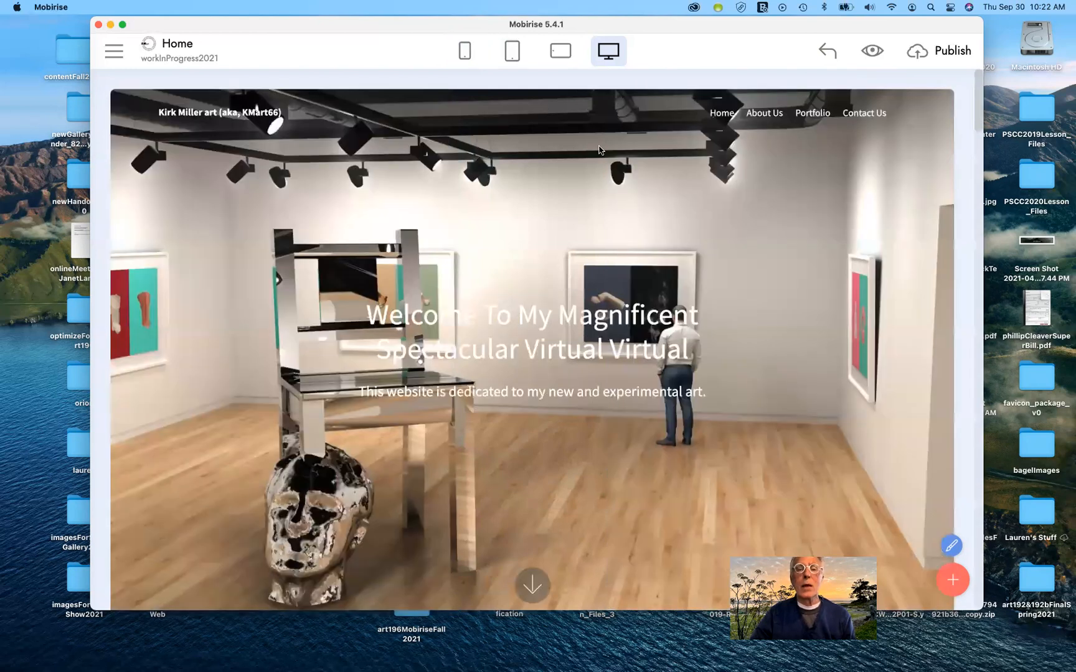
{"action": "mouse_move", "coordinate": [599, 149]}
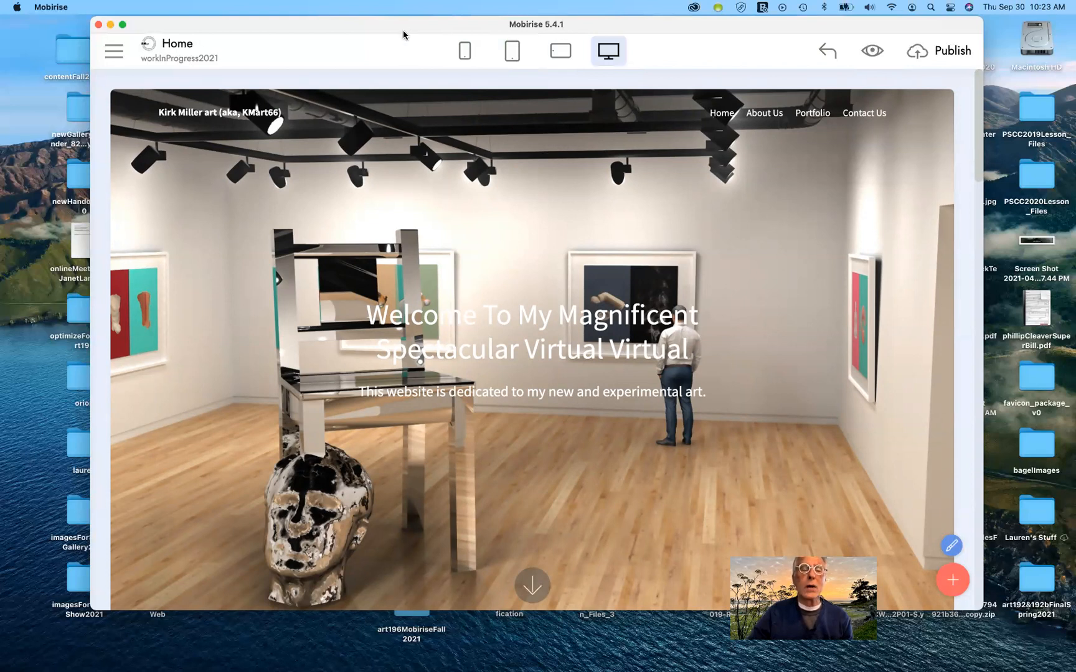
Open the account's App Settings, examine the toolbar, app, language and code editor options, and accept them as they are.
{"action": "left_click_drag", "start_coordinate": [402, 30], "coordinate": [403, 34]}
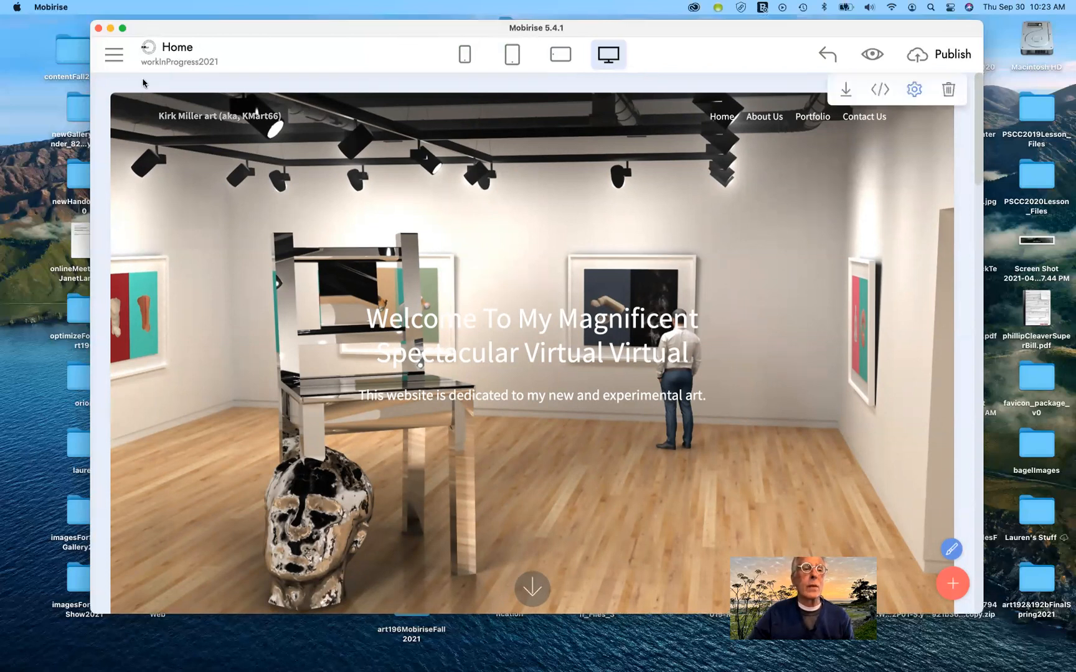
{"action": "left_click", "coordinate": [113, 56]}
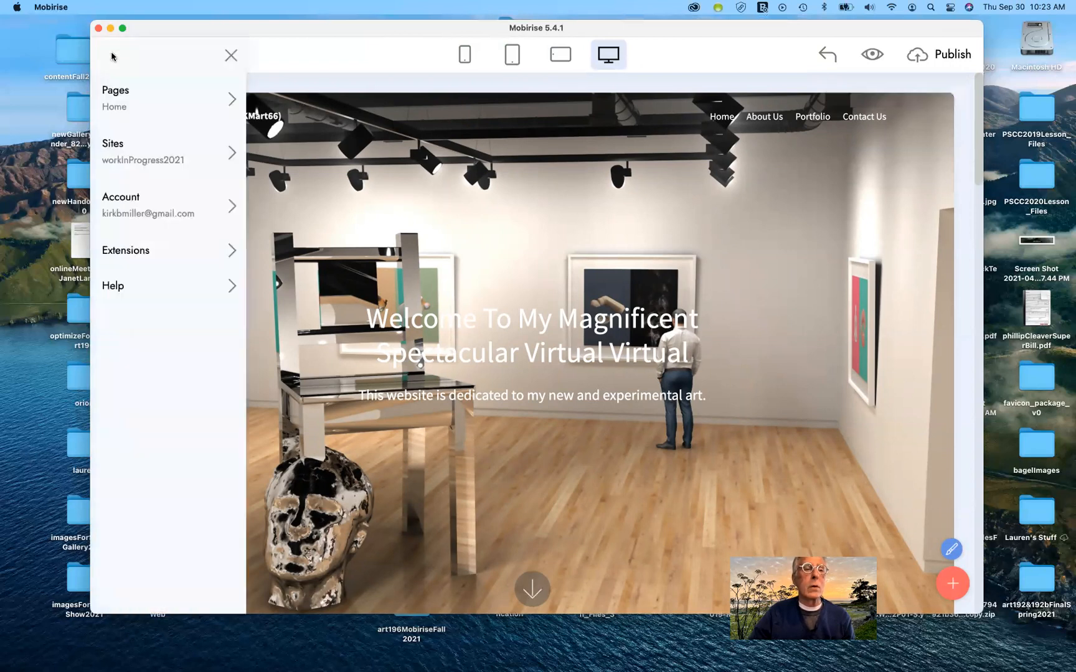
{"action": "left_click", "coordinate": [231, 56]}
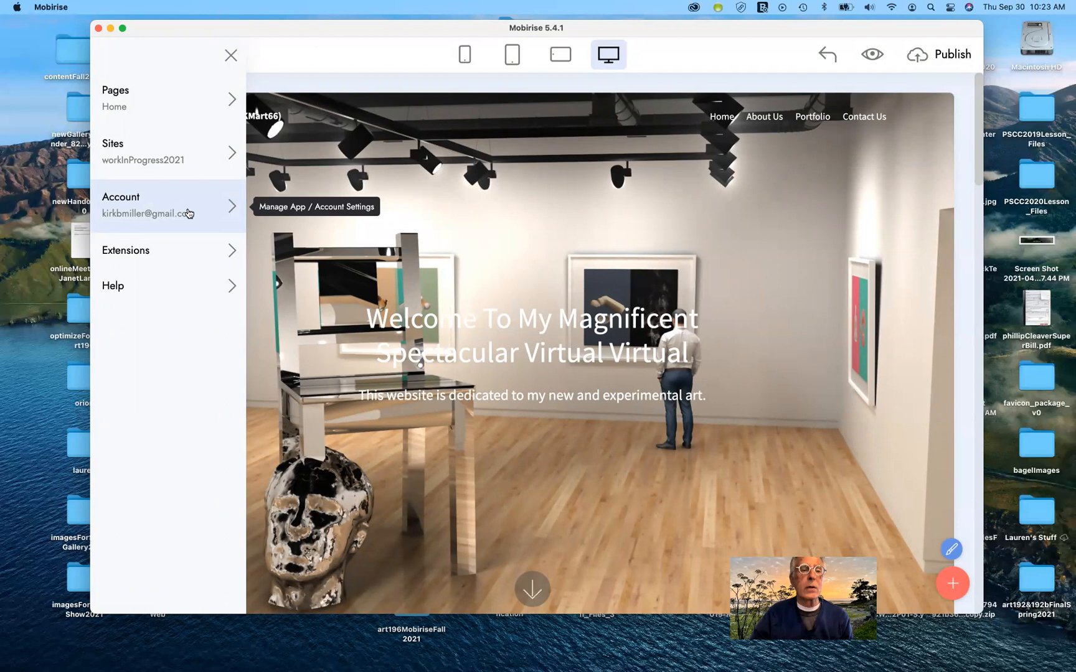
{"action": "left_click", "coordinate": [228, 208]}
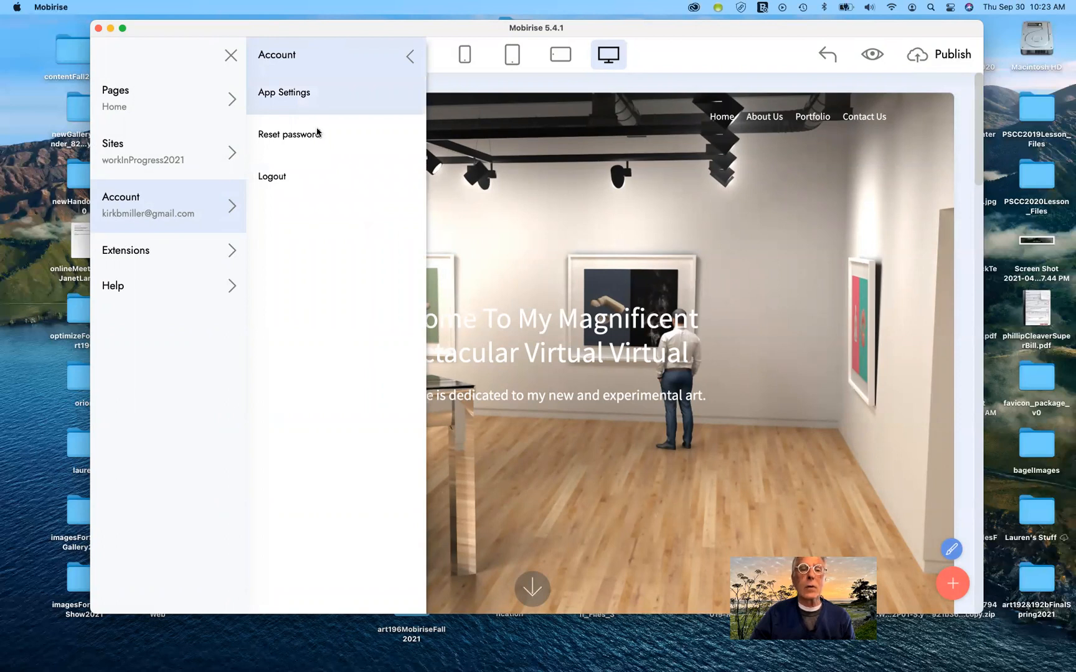
{"action": "left_click", "coordinate": [315, 93]}
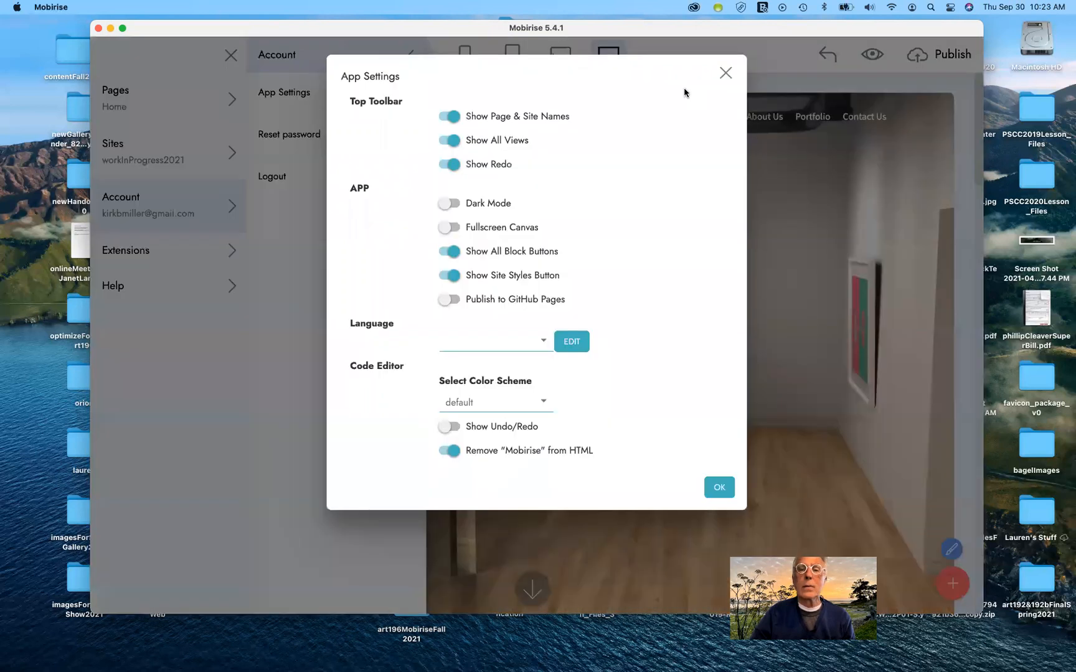
{"action": "left_click", "coordinate": [726, 74]}
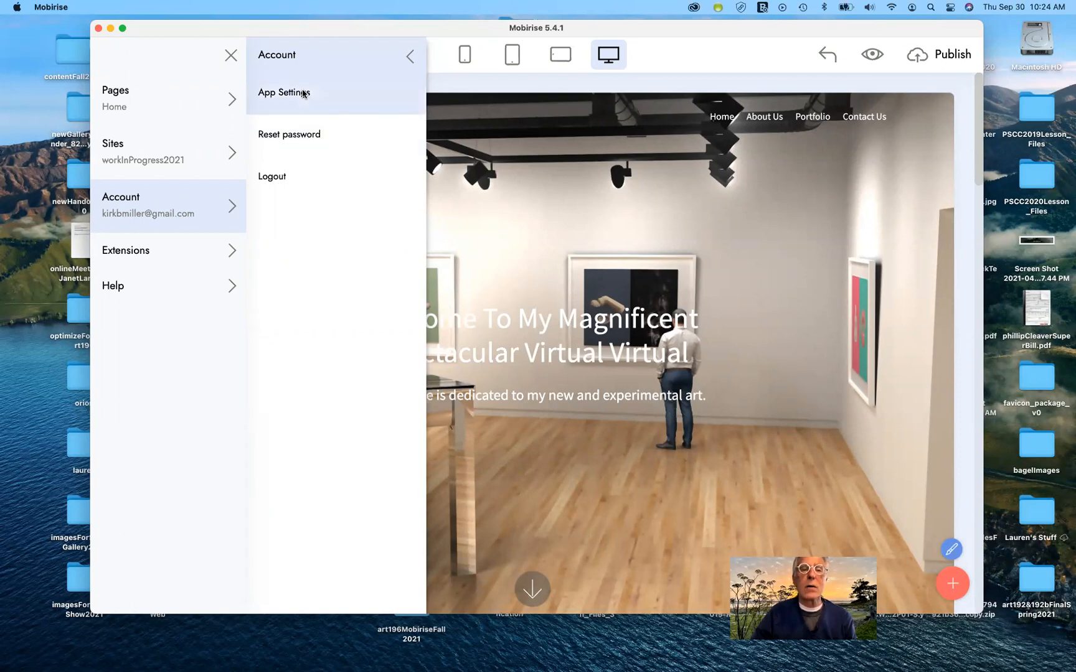
{"action": "left_click", "coordinate": [303, 93]}
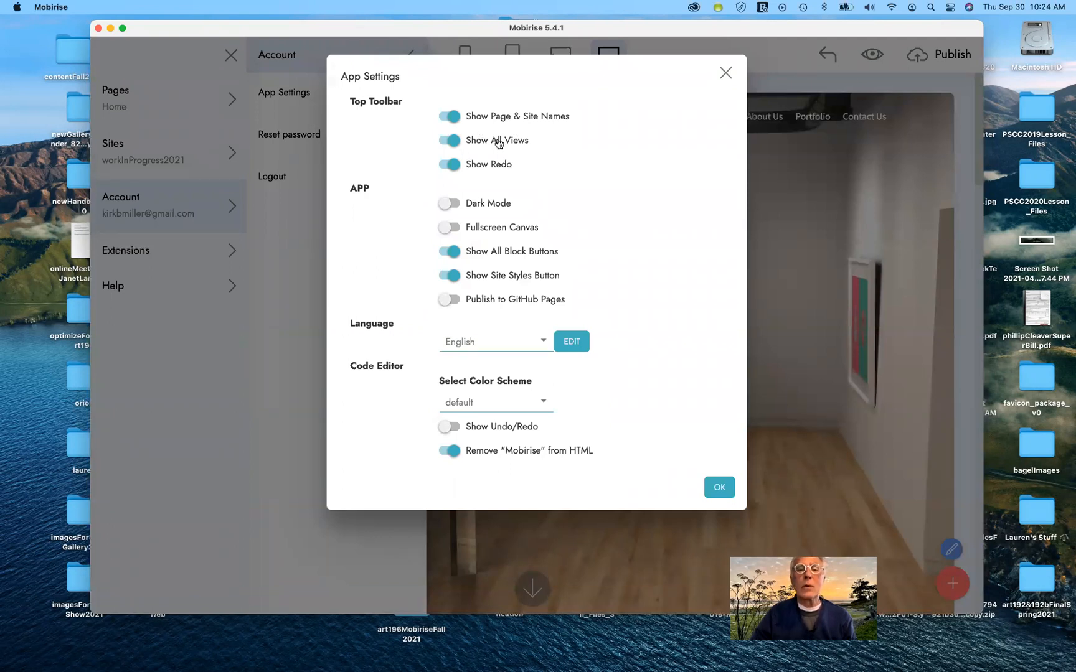
{"action": "mouse_move", "coordinate": [508, 145]}
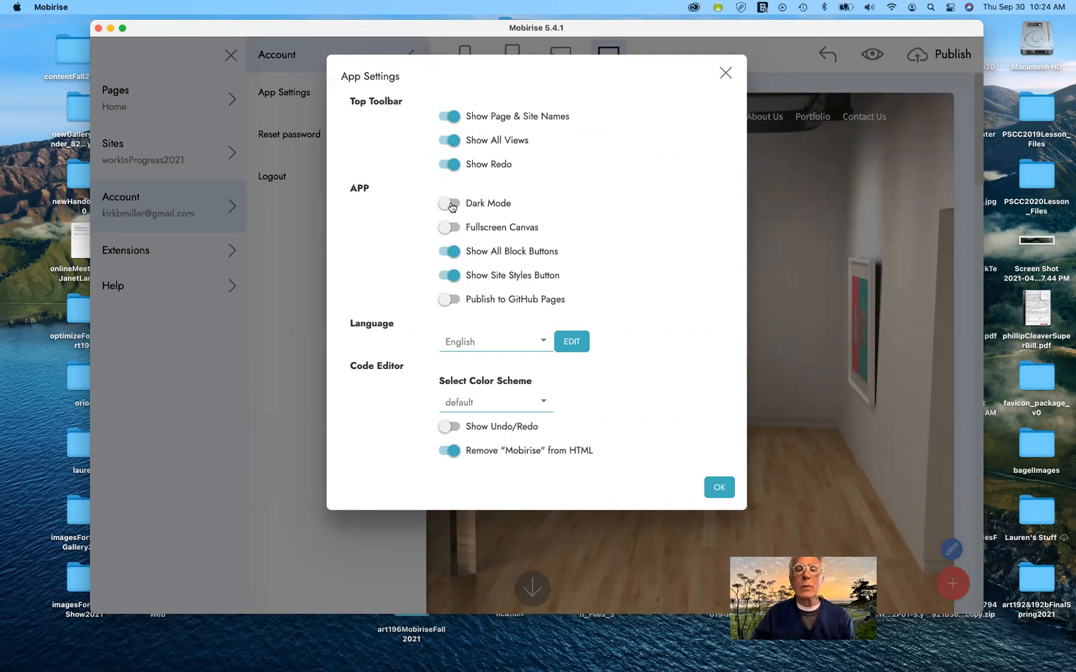
{"action": "mouse_move", "coordinate": [511, 226]}
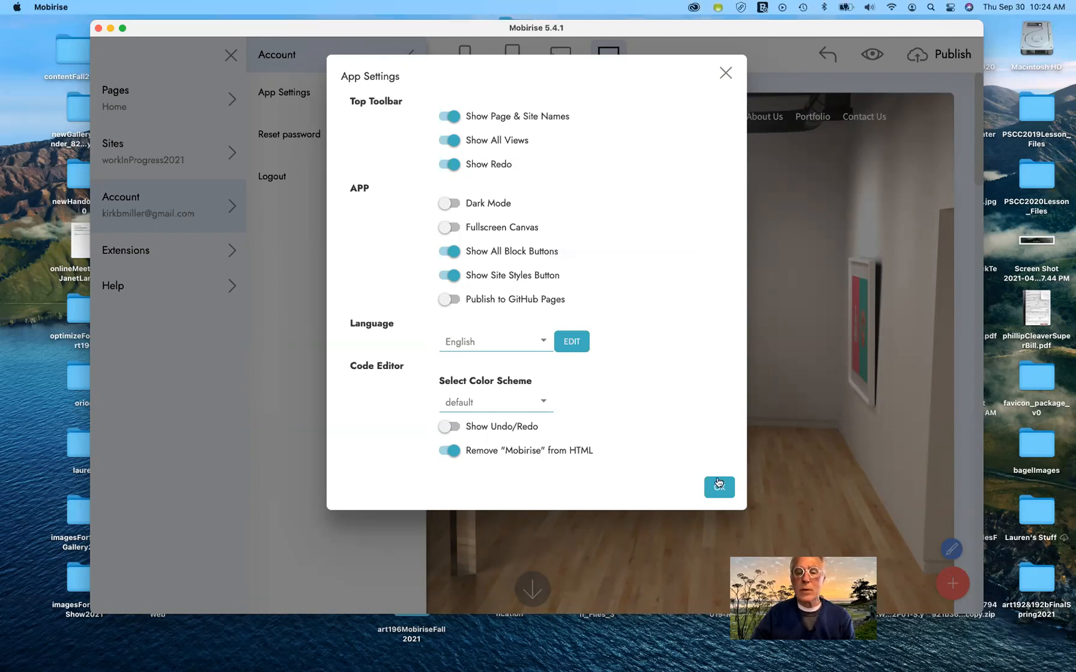
{"action": "left_click", "coordinate": [721, 488]}
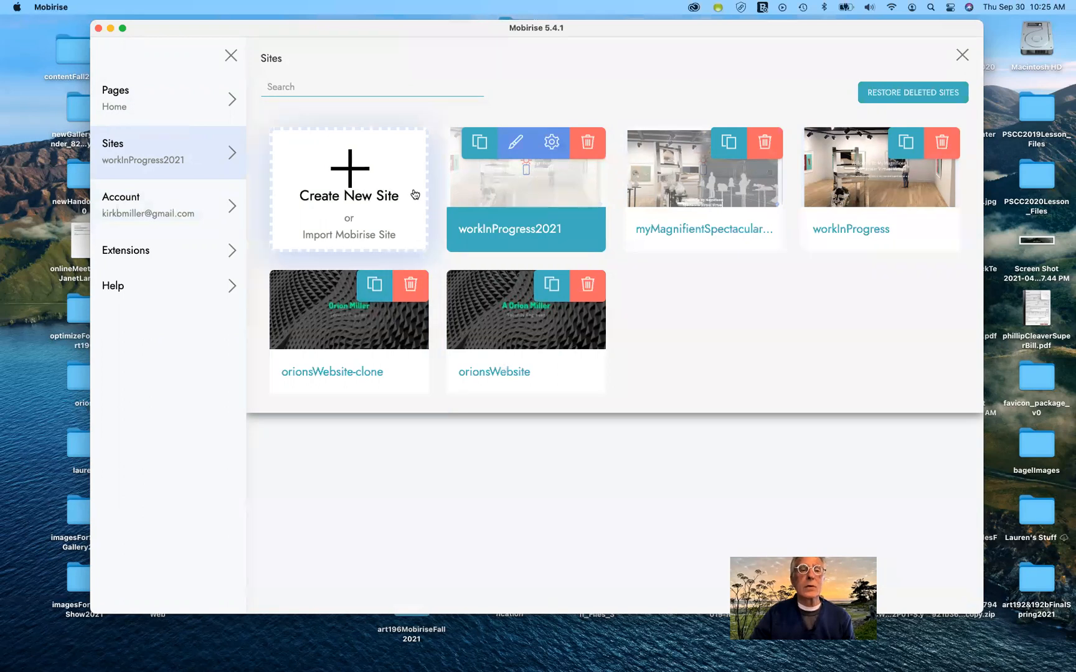
Create a new site from the Mobirise 5 theme with a blank page, keeping the default site name.
{"action": "left_click", "coordinate": [350, 173]}
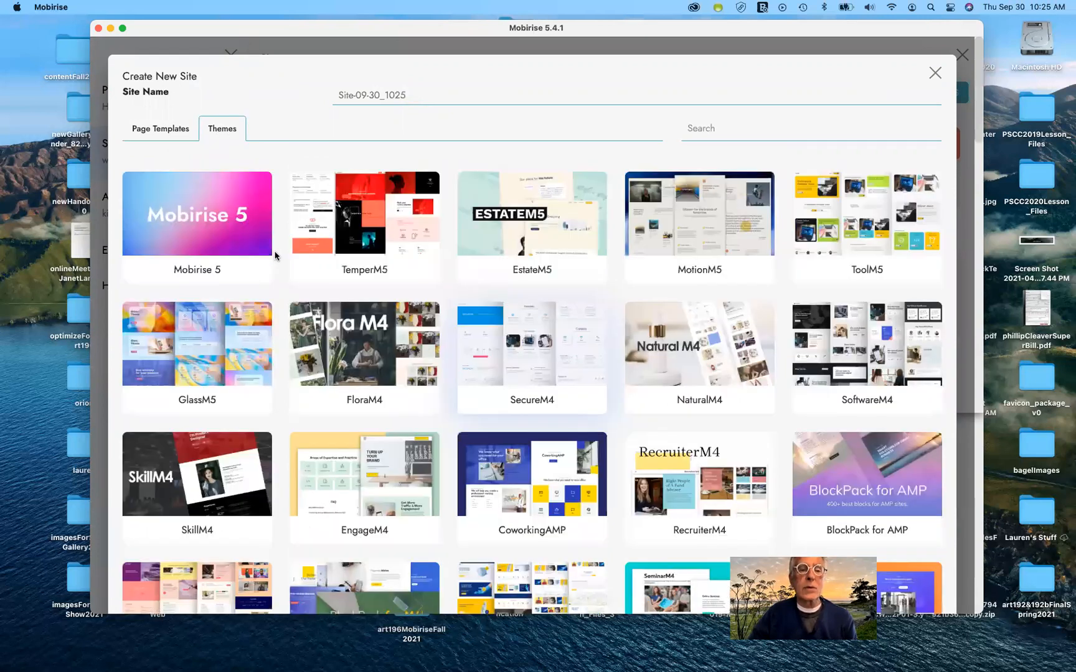
{"action": "left_click", "coordinate": [216, 223]}
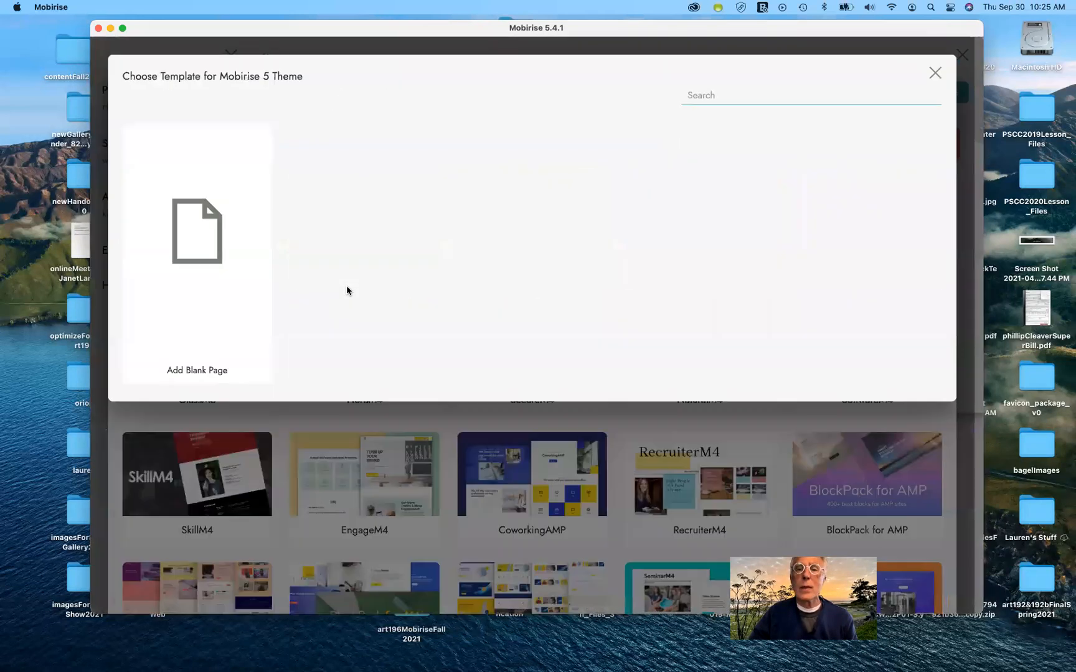
{"action": "left_click", "coordinate": [196, 234]}
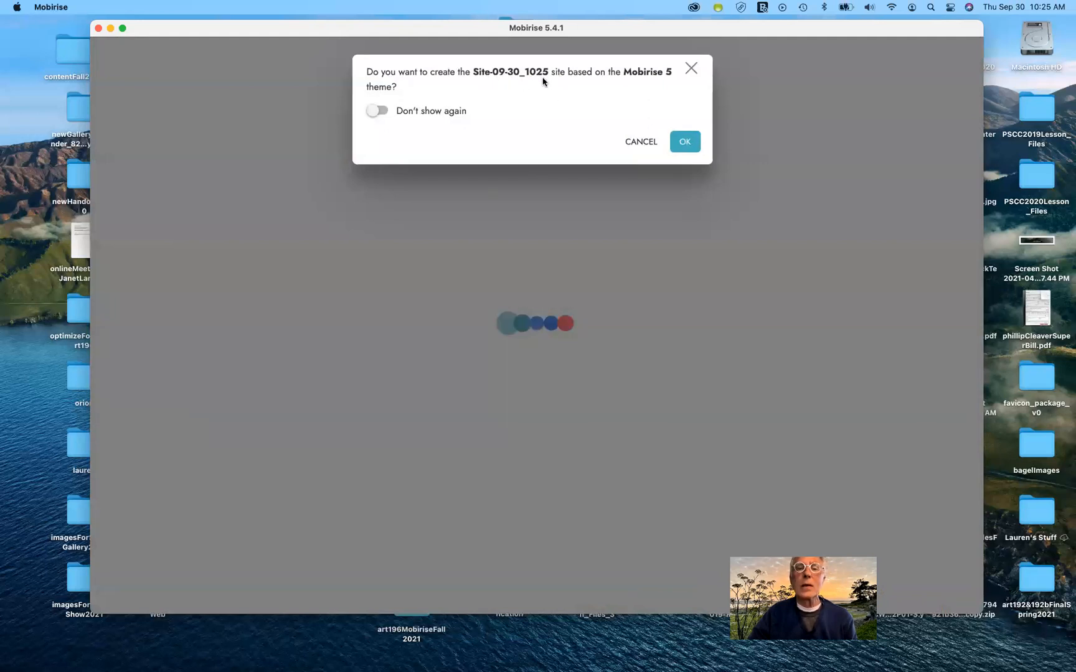
{"action": "left_click", "coordinate": [685, 143]}
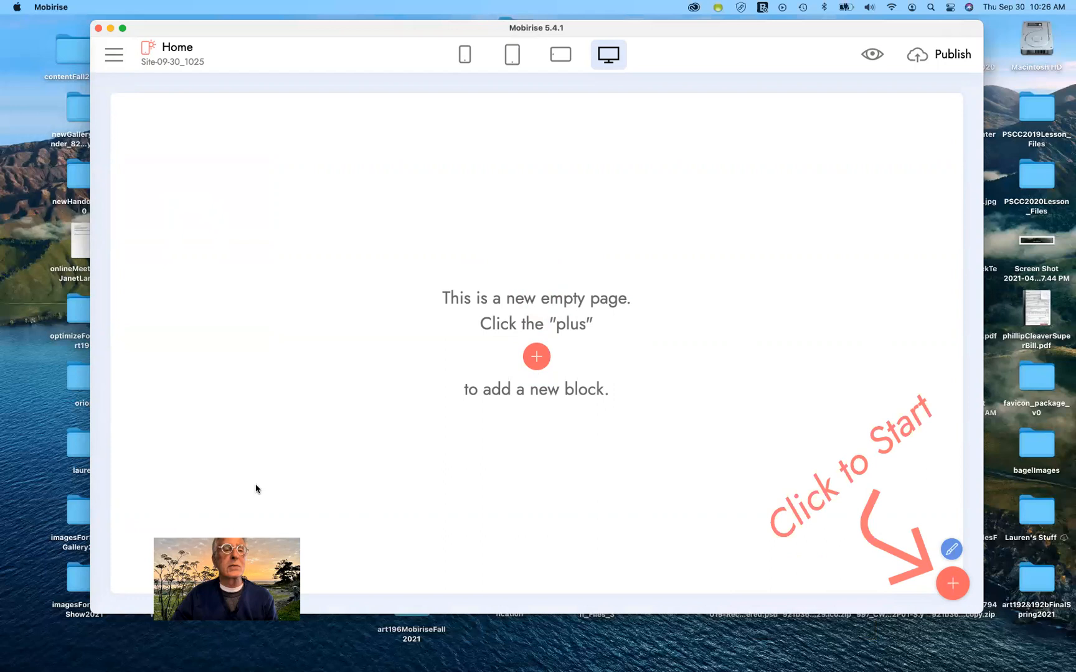
Rename the new site as art196Fall2021 in its common site settings and return to the empty Home page.
{"action": "left_click", "coordinate": [114, 57]}
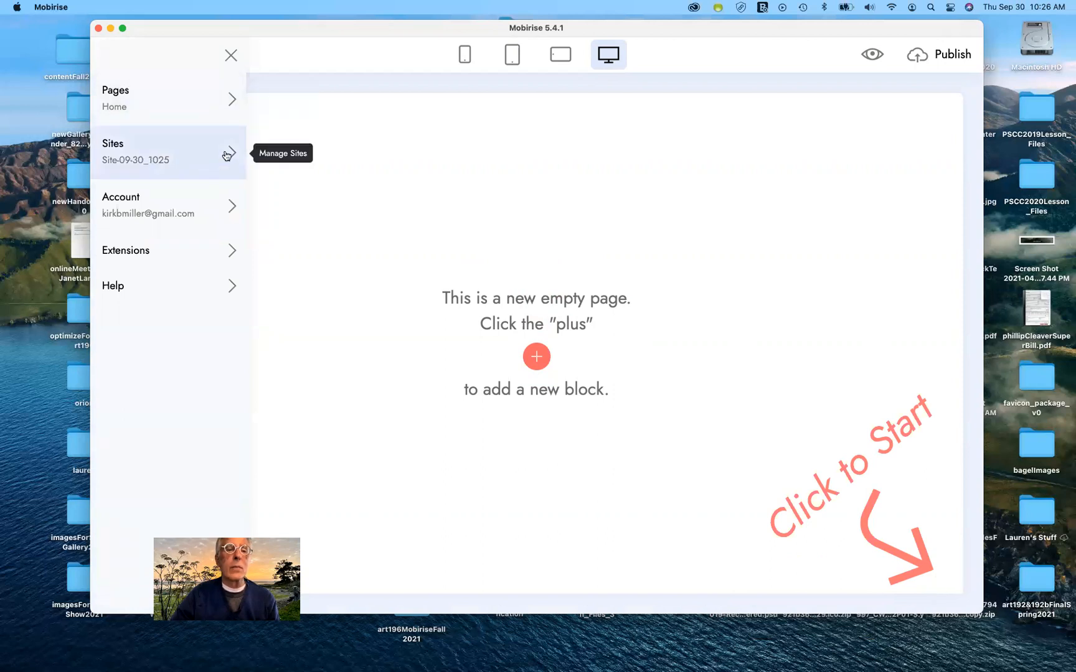
{"action": "left_click", "coordinate": [228, 153]}
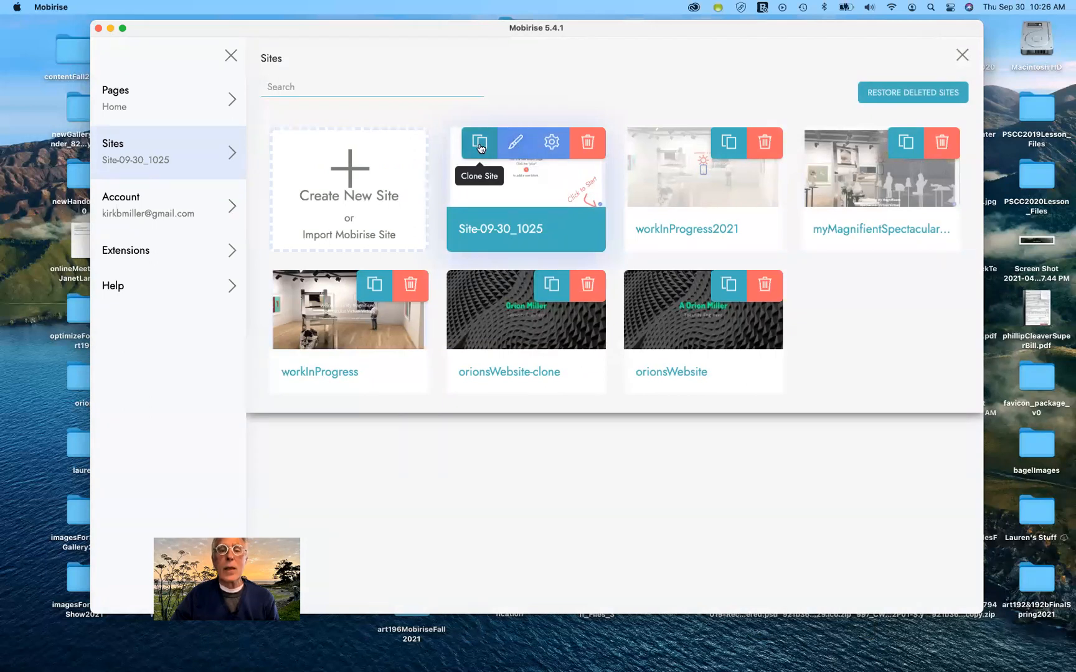
{"action": "left_click", "coordinate": [551, 142]}
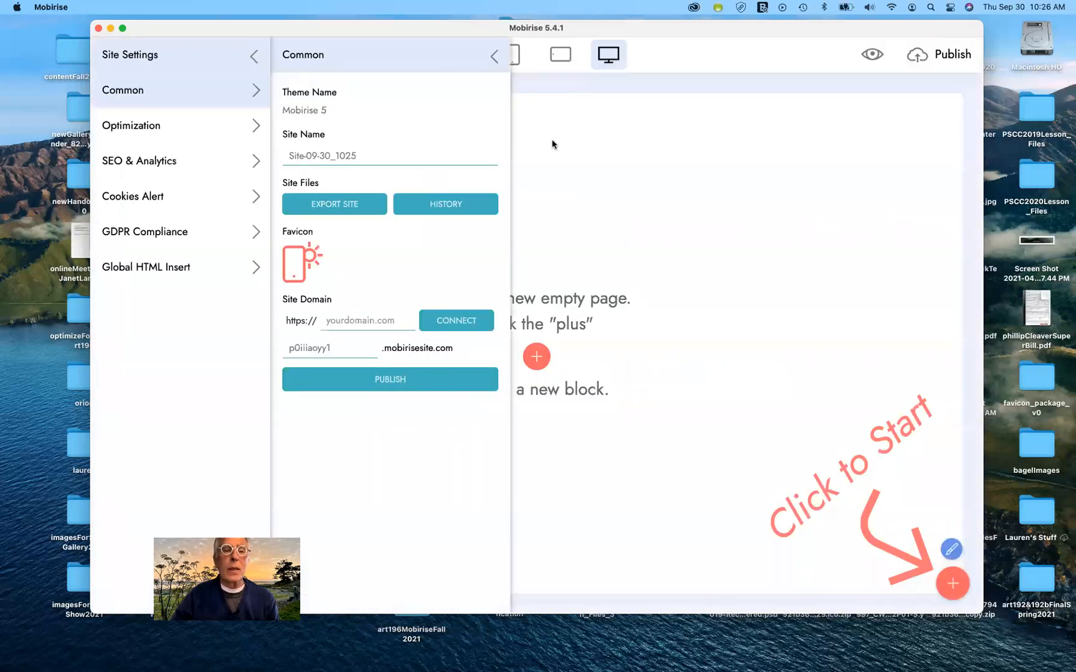
{"action": "left_click_drag", "start_coordinate": [363, 154], "coordinate": [282, 149]}
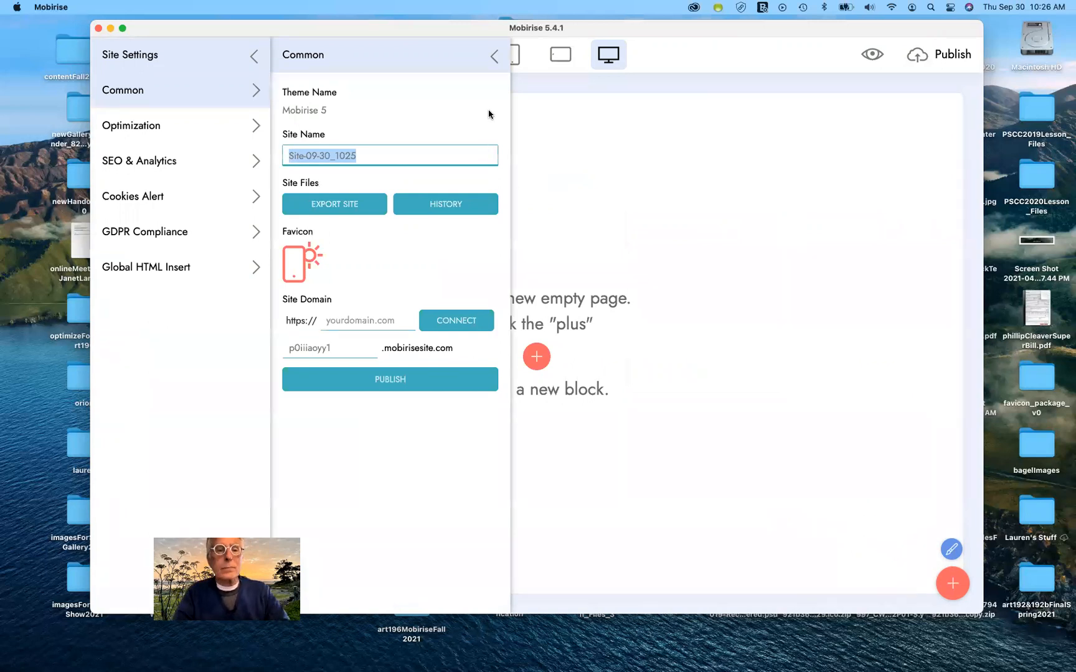
{"action": "type", "text": "a"}
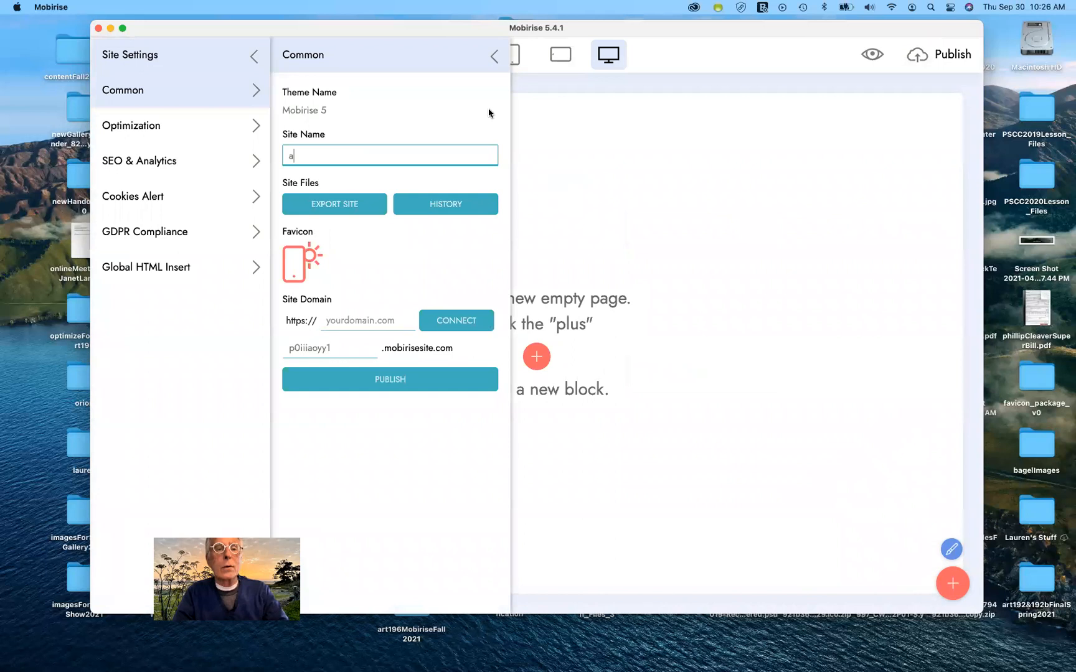
{"action": "type", "text": "rt1"}
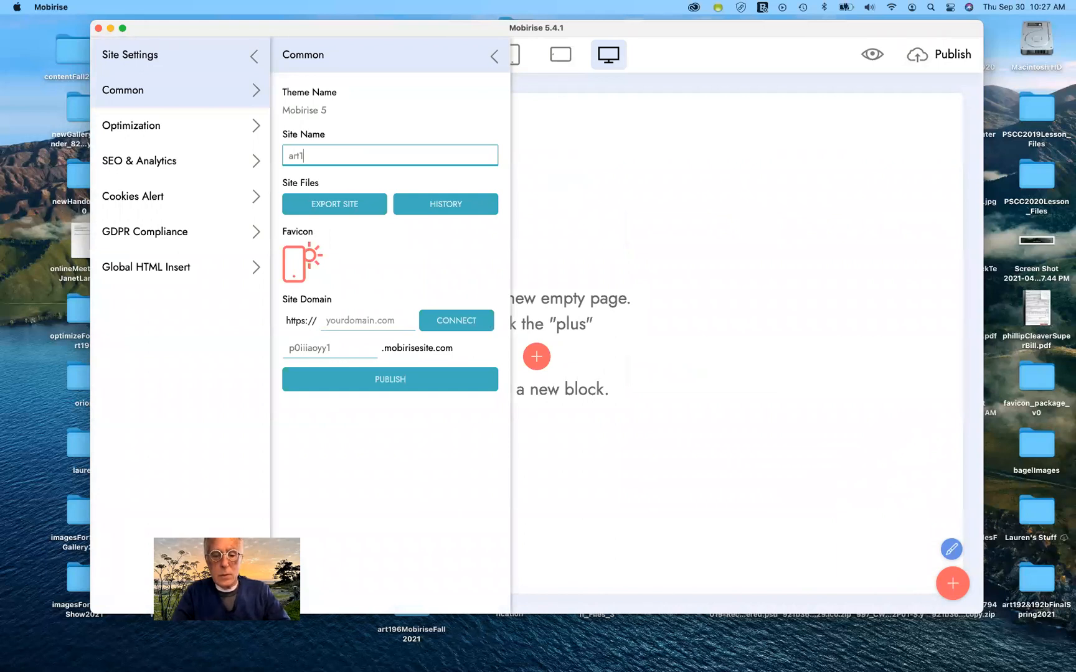
{"action": "type", "text": "96Fall2021"}
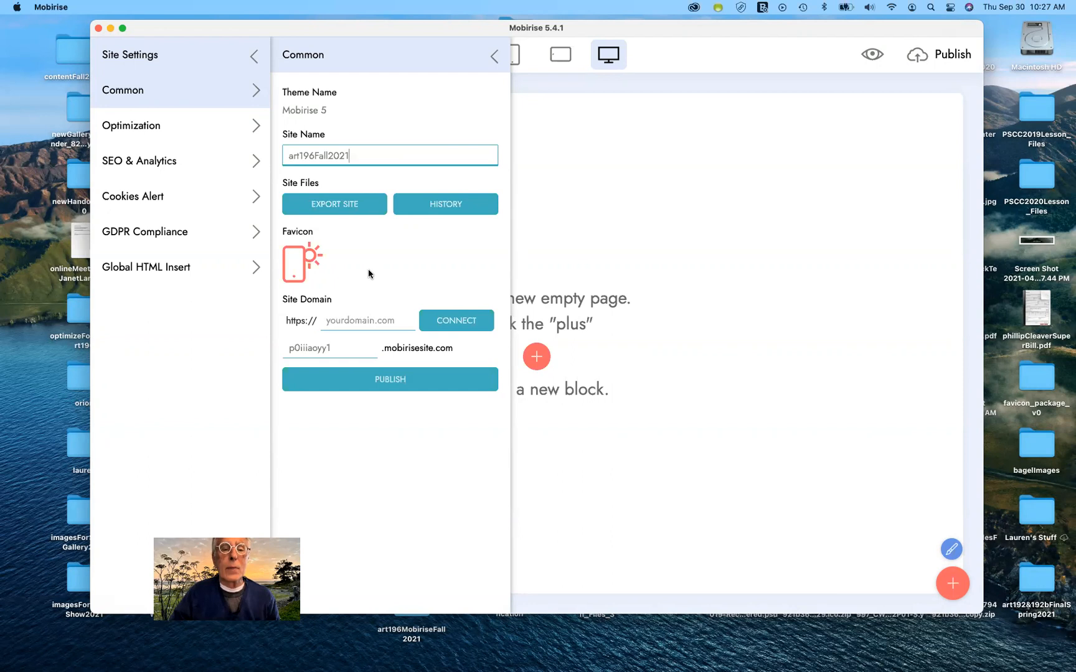
{"action": "left_click", "coordinate": [493, 51]}
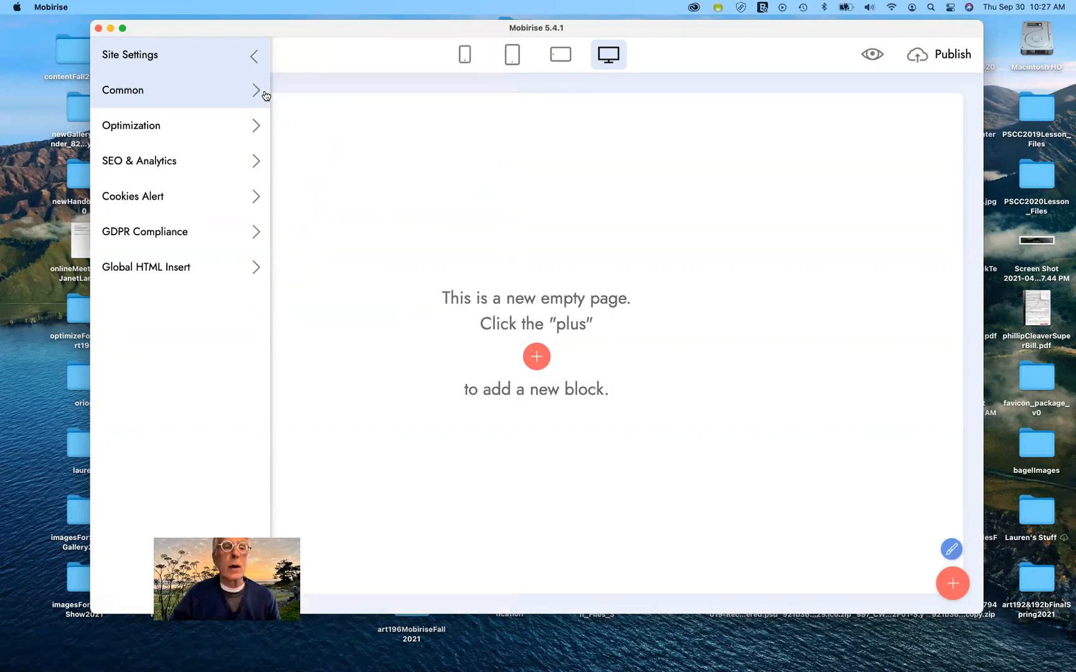
{"action": "left_click", "coordinate": [252, 54]}
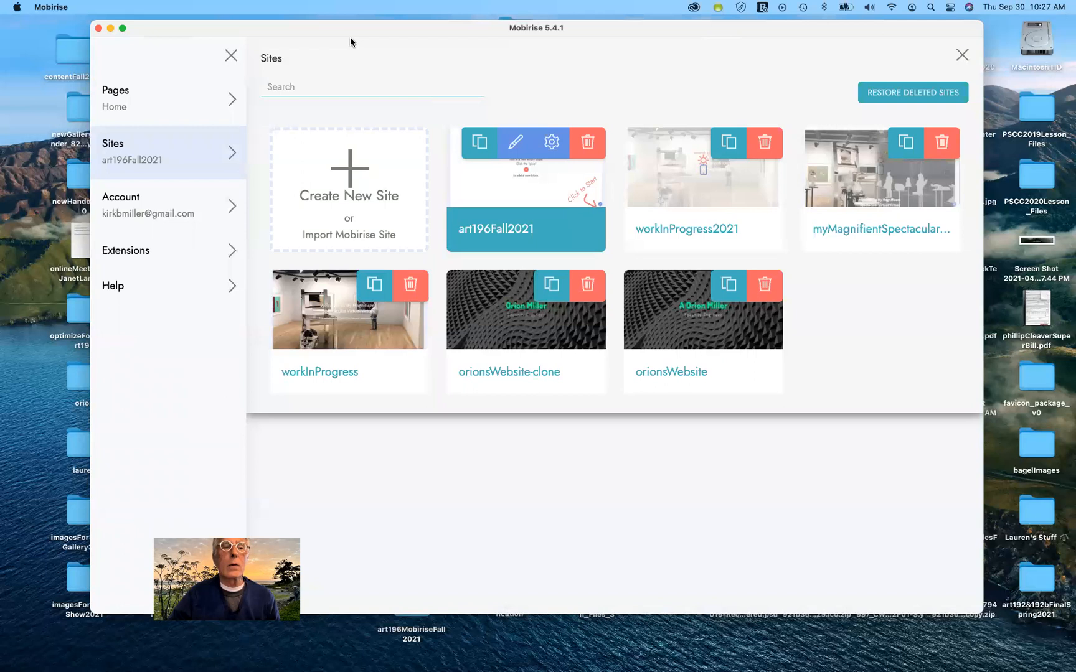
{"action": "left_click", "coordinate": [962, 56]}
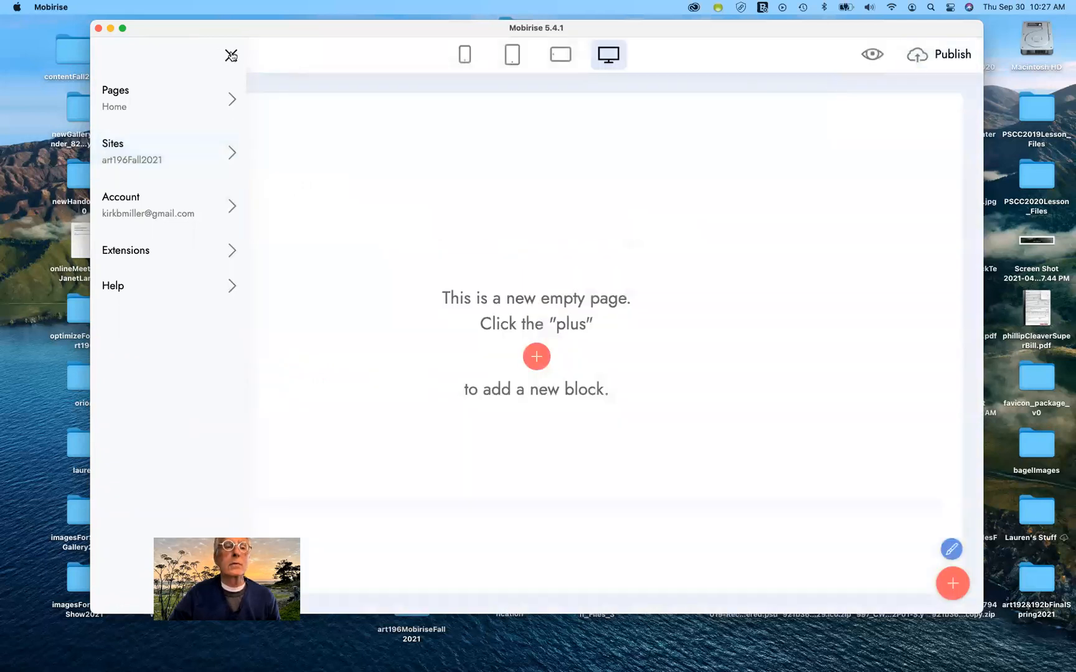
{"action": "left_click", "coordinate": [288, 143]}
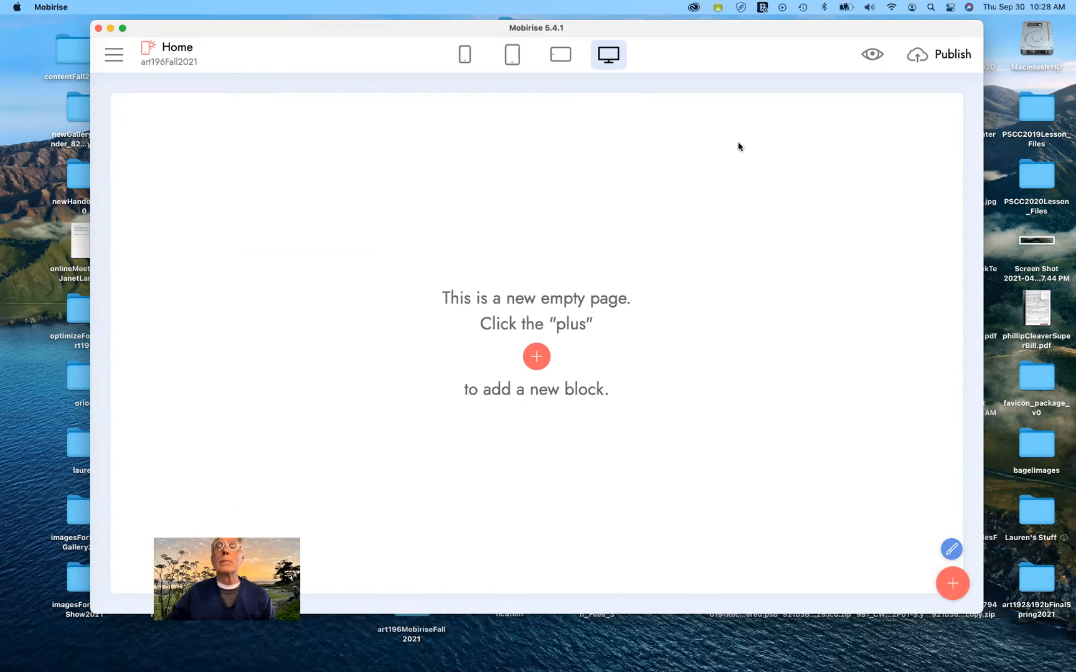
Add the menu block with a logo and a button to the Home page, followed by the pink "Make Fun Creating" header block.
{"action": "left_click", "coordinate": [952, 583]}
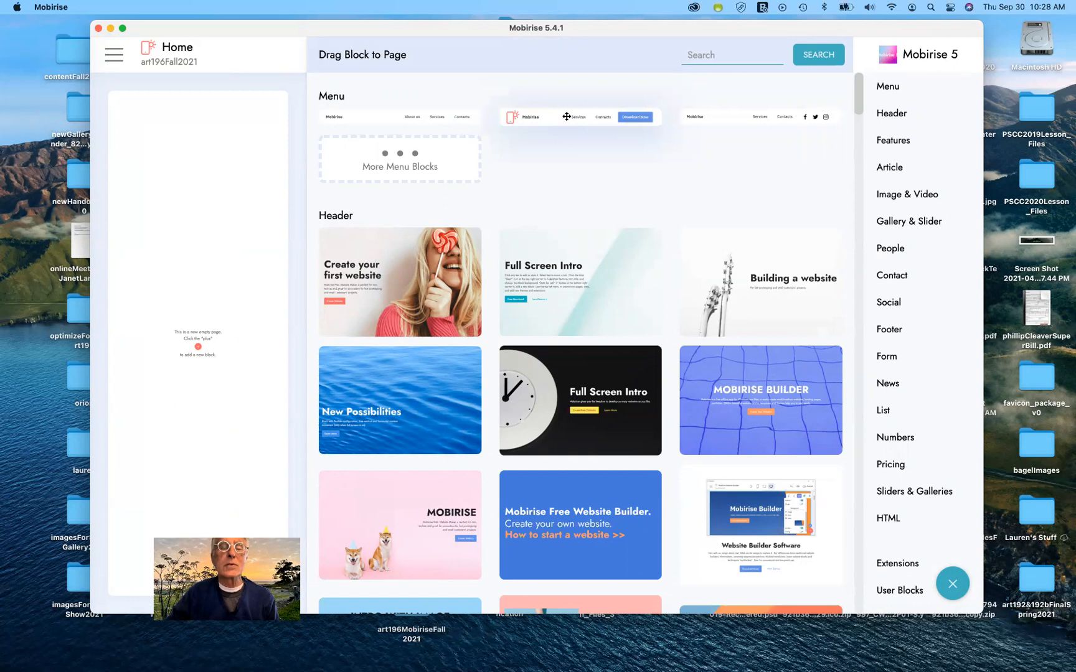
{"action": "left_click_drag", "start_coordinate": [566, 117], "coordinate": [242, 146]}
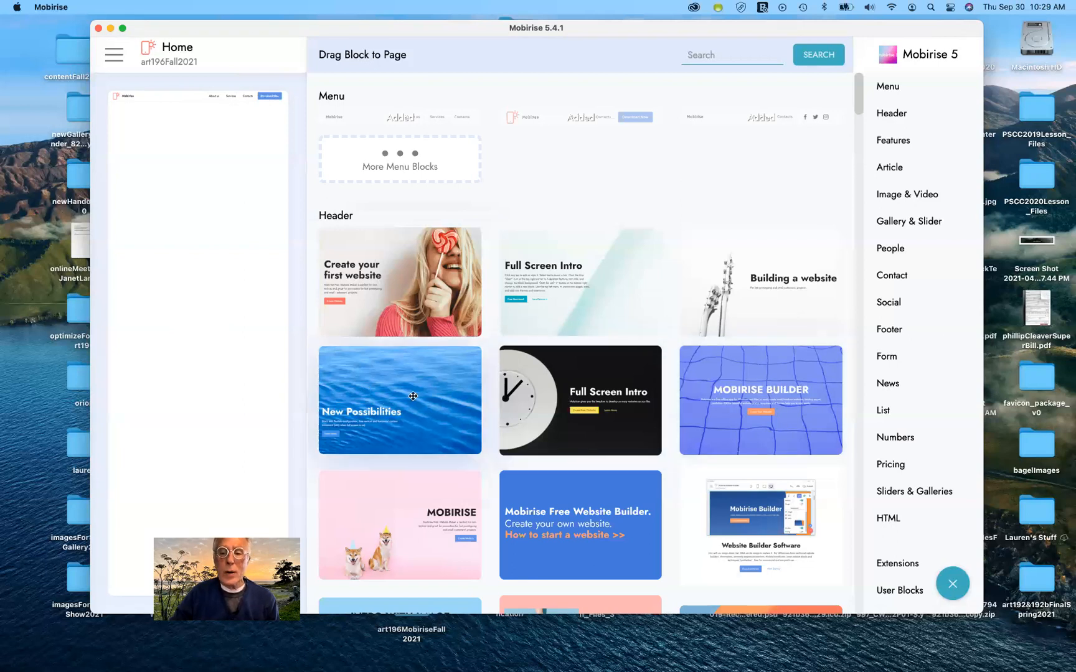
{"action": "scroll", "coordinate": [638, 460], "scroll_direction": "down", "scroll_amount": 1}
{"action": "scroll", "coordinate": [637, 460], "scroll_direction": "down", "scroll_amount": 5}
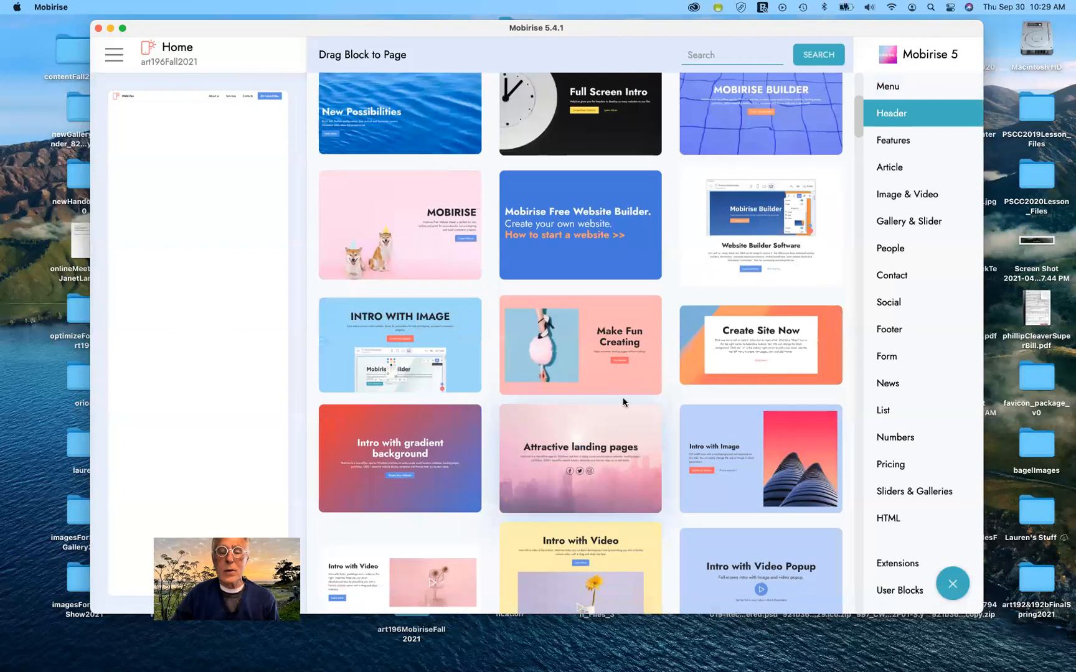
{"action": "scroll", "coordinate": [627, 384], "scroll_direction": "down", "scroll_amount": 5}
{"action": "scroll", "coordinate": [627, 384], "scroll_direction": "down", "scroll_amount": 1}
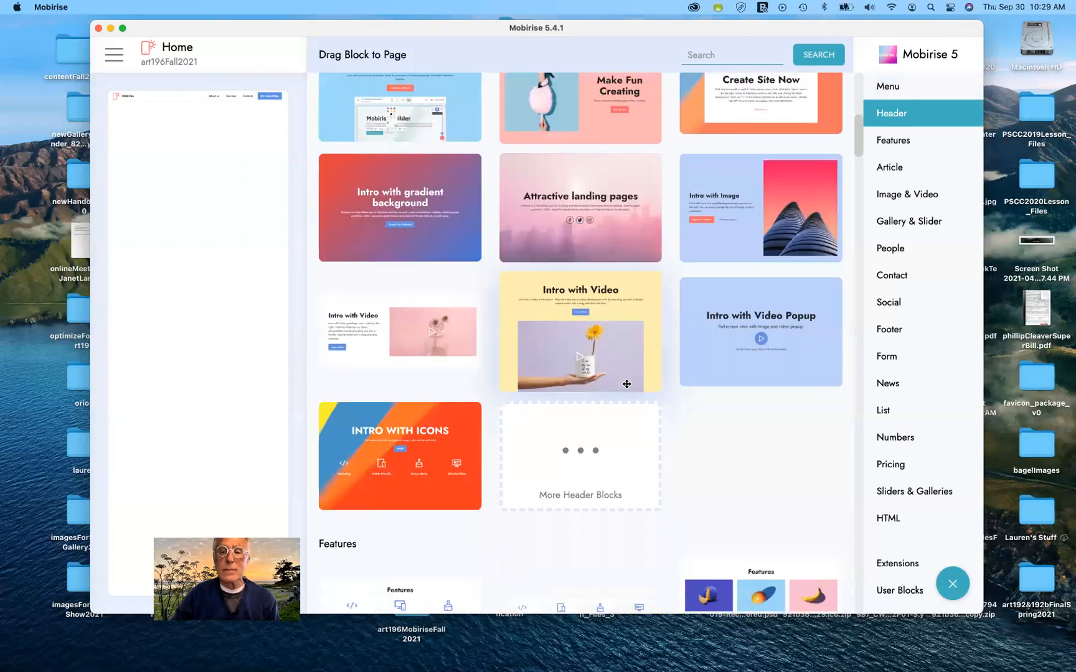
{"action": "scroll", "coordinate": [626, 384], "scroll_direction": "up", "scroll_amount": 5}
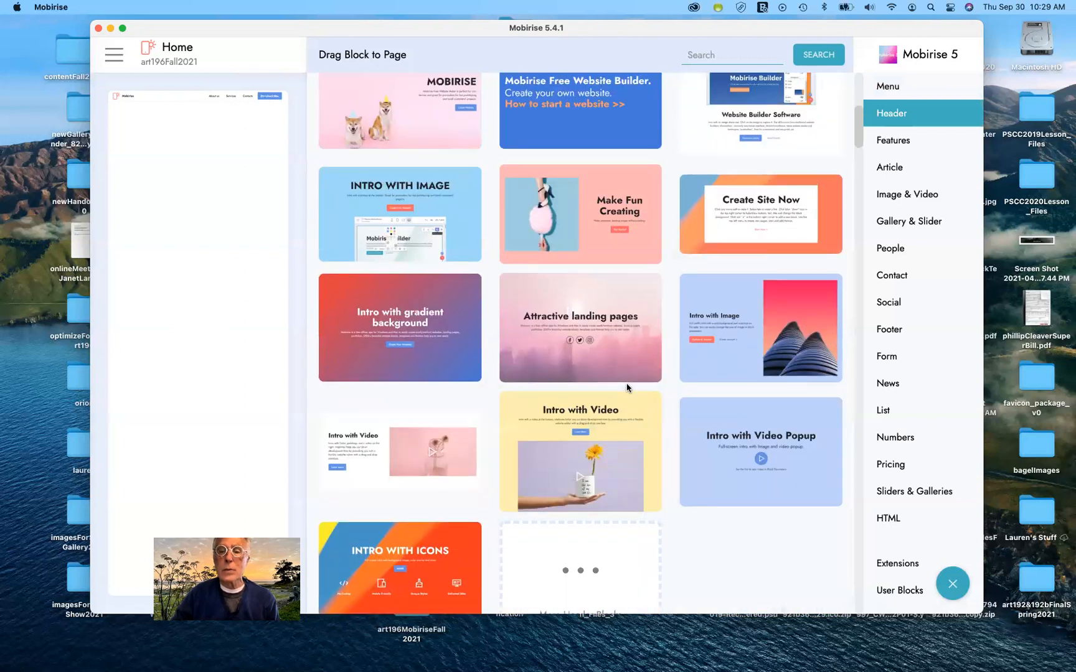
{"action": "scroll", "coordinate": [627, 386], "scroll_direction": "up", "scroll_amount": 3}
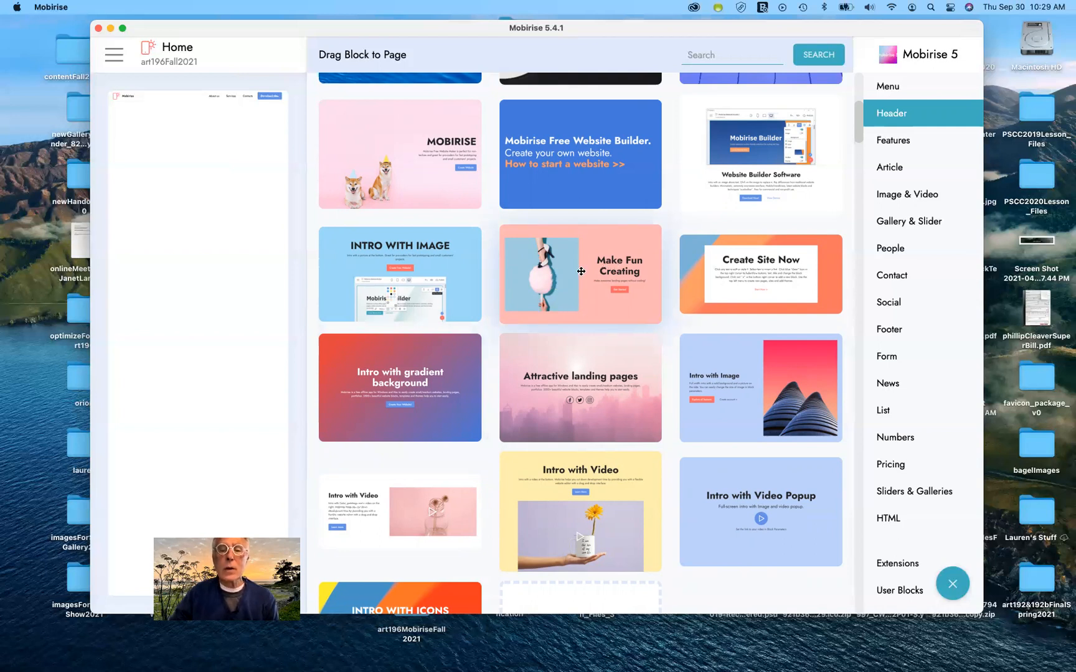
{"action": "left_click_drag", "start_coordinate": [581, 272], "coordinate": [243, 162]}
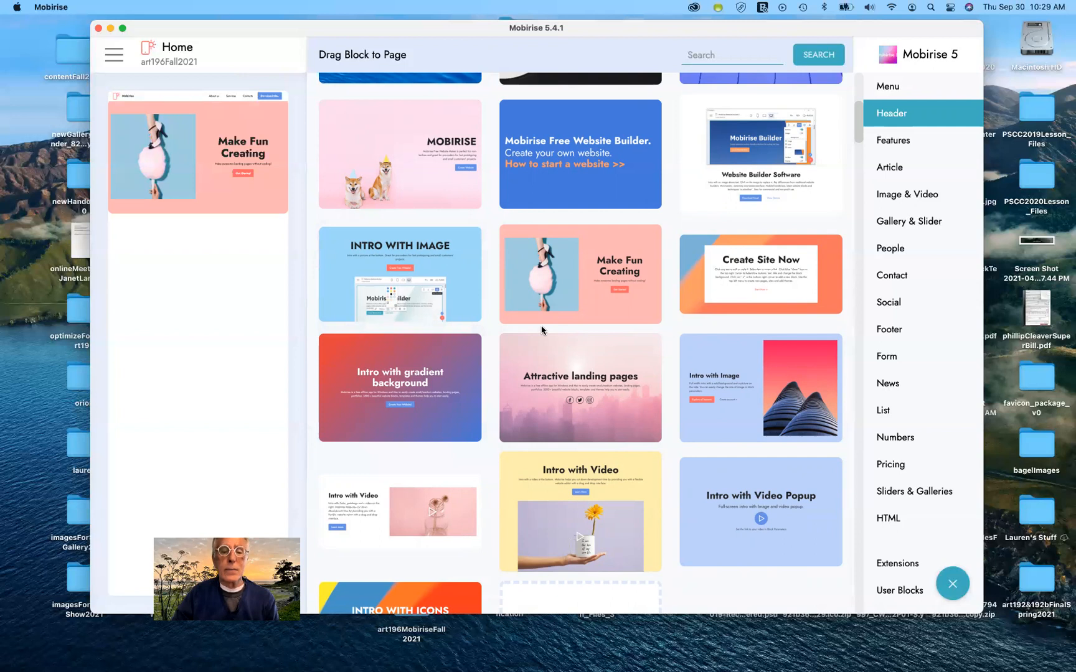
Add the "Easy and simple" features block with the blue melon image below the header.
{"action": "scroll", "coordinate": [541, 330], "scroll_direction": "down", "scroll_amount": 10}
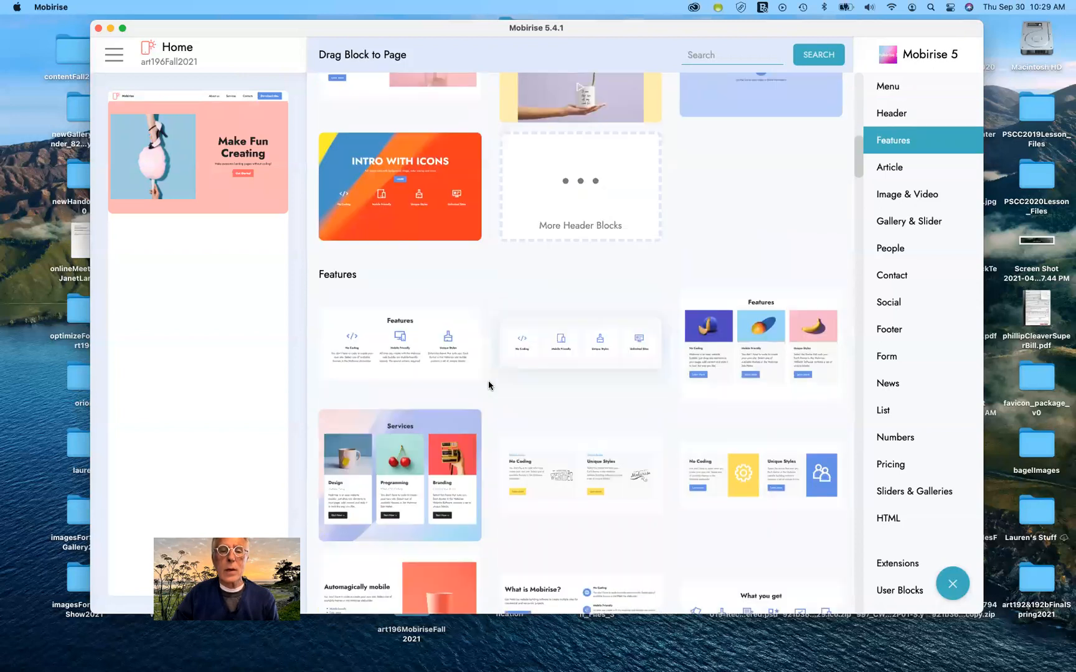
{"action": "scroll", "coordinate": [591, 377], "scroll_direction": "down", "scroll_amount": 3}
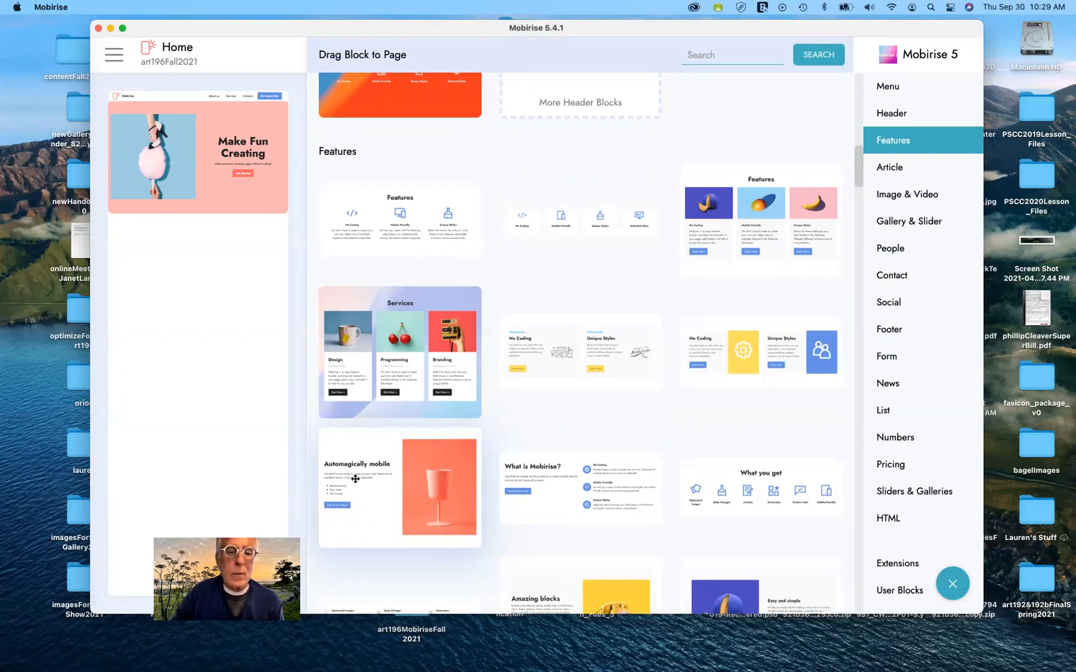
{"action": "scroll", "coordinate": [381, 419], "scroll_direction": "down", "scroll_amount": 3}
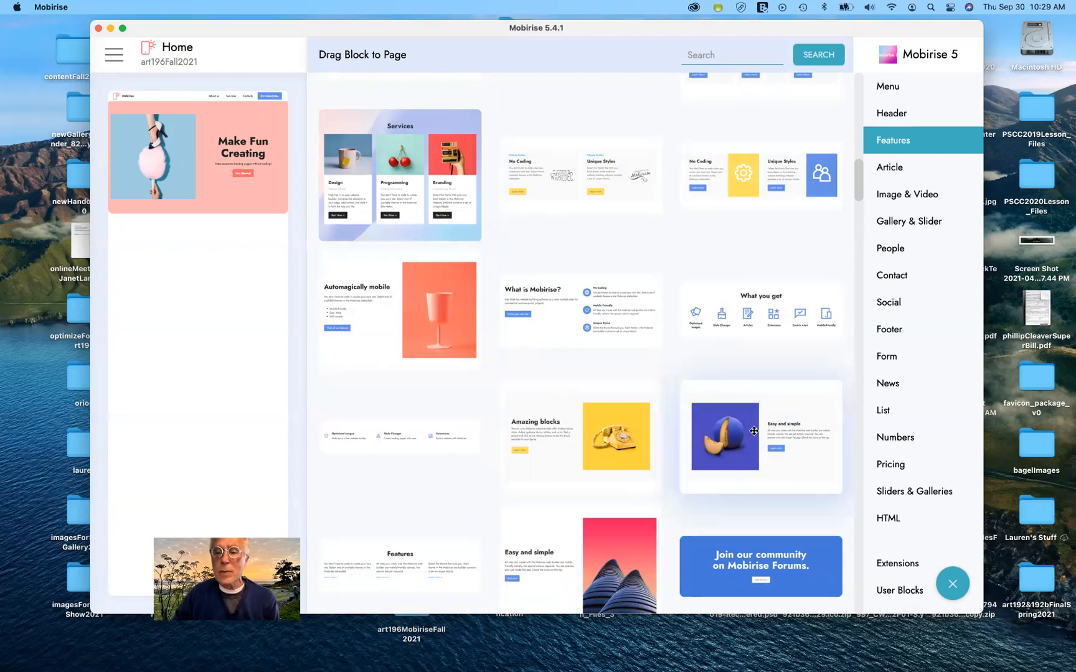
{"action": "left_click_drag", "start_coordinate": [754, 431], "coordinate": [192, 306]}
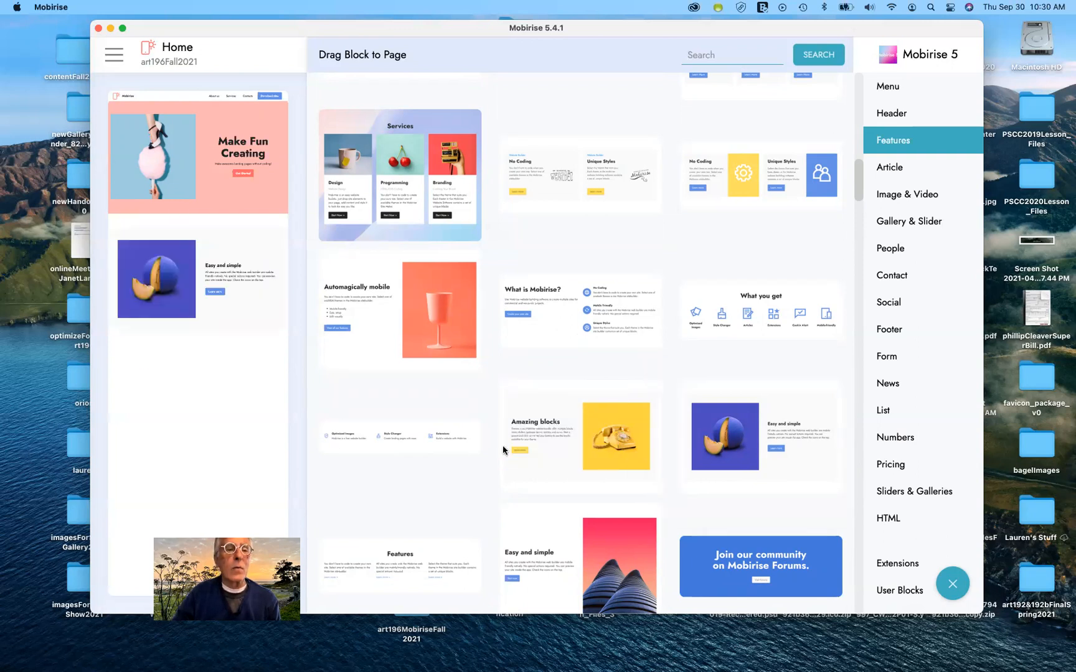
Add the plain four-image Gallery block from the Gallery & Slider blocks below the "Easy and simple" block.
{"action": "scroll", "coordinate": [606, 468], "scroll_direction": "down", "scroll_amount": 10}
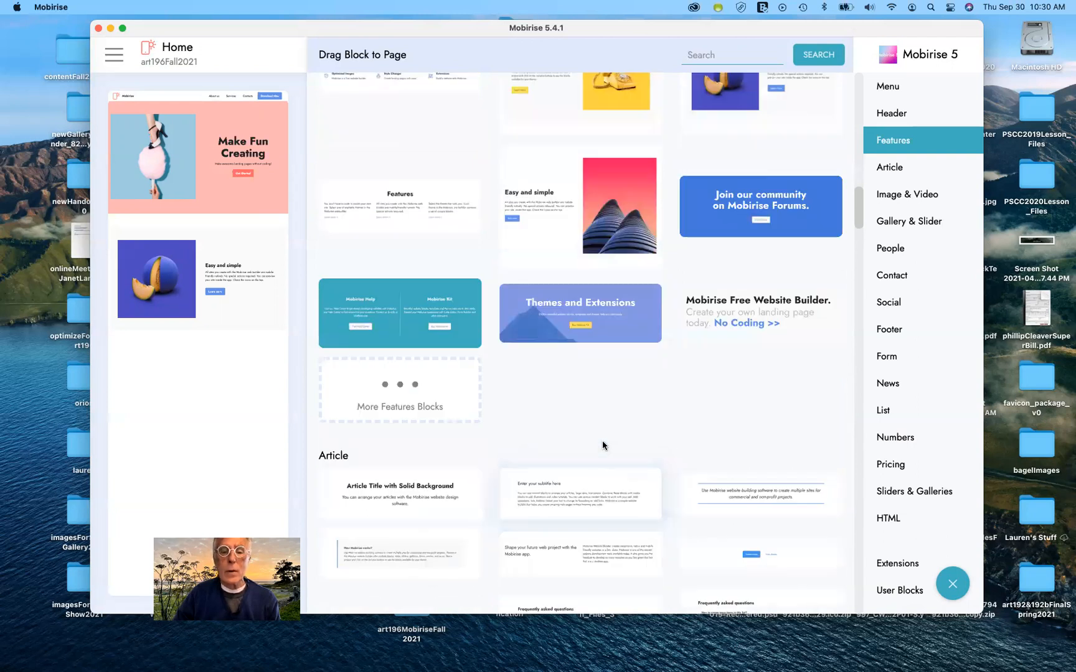
{"action": "scroll", "coordinate": [602, 440], "scroll_direction": "down", "scroll_amount": 9}
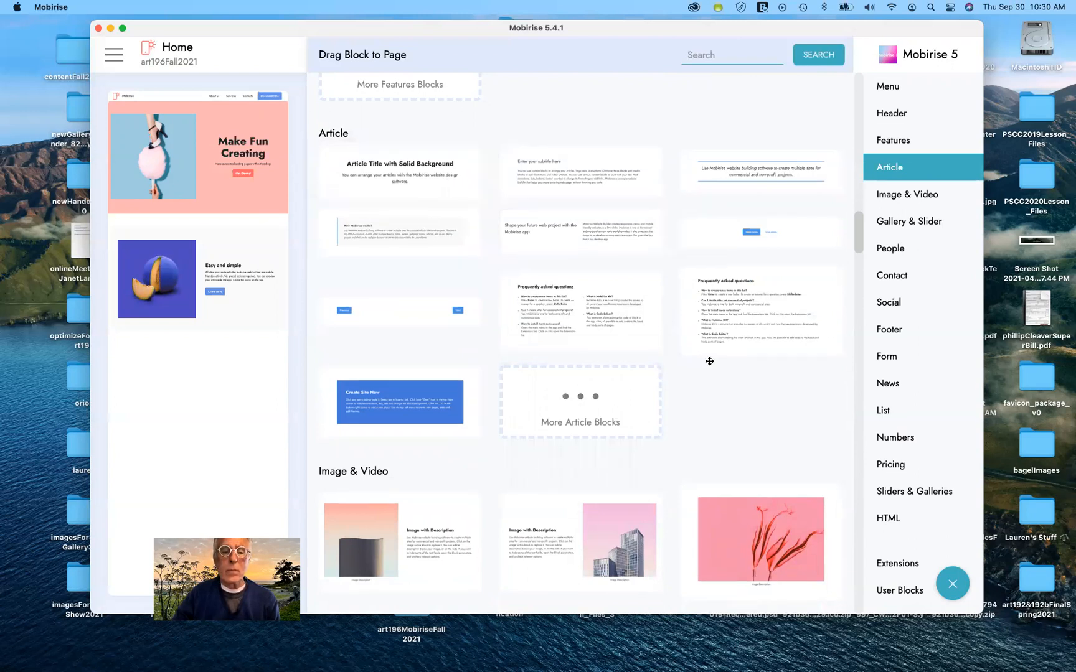
{"action": "scroll", "coordinate": [709, 362], "scroll_direction": "down", "scroll_amount": 7}
{"action": "scroll", "coordinate": [709, 364], "scroll_direction": "down", "scroll_amount": 3}
{"action": "scroll", "coordinate": [709, 358], "scroll_direction": "down", "scroll_amount": 6}
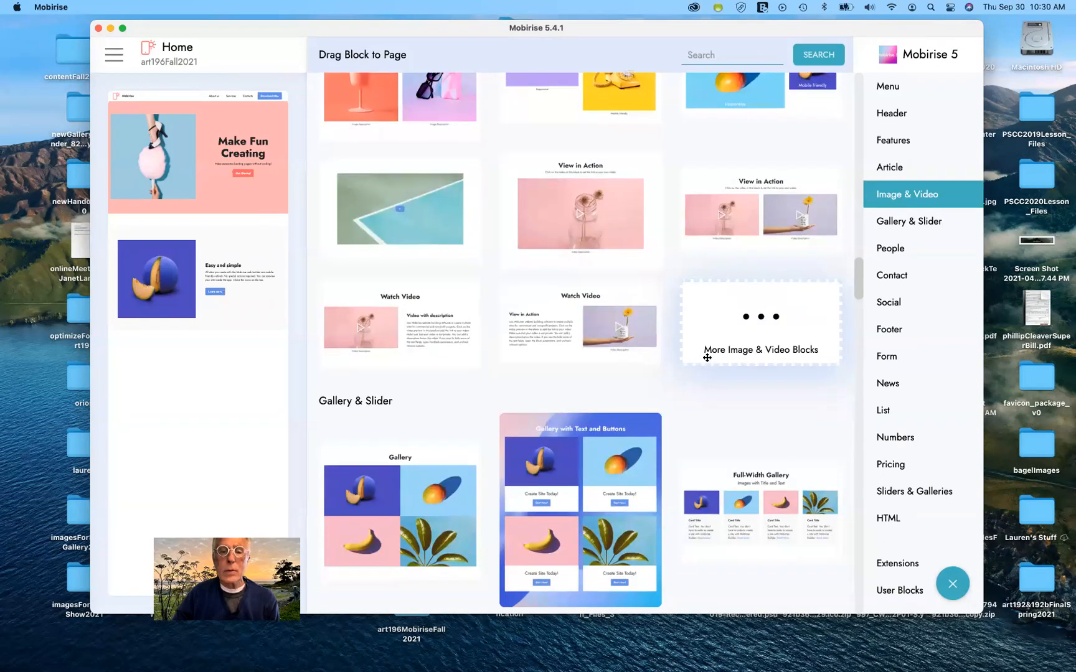
{"action": "scroll", "coordinate": [708, 361], "scroll_direction": "down", "scroll_amount": 5}
{"action": "scroll", "coordinate": [709, 361], "scroll_direction": "up", "scroll_amount": 2}
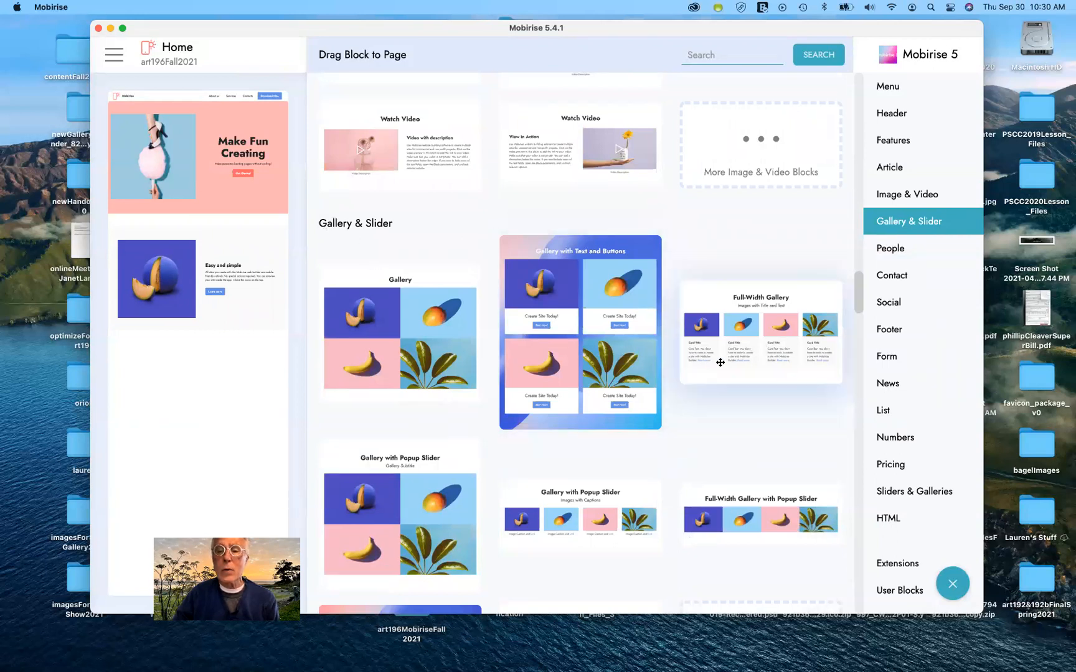
{"action": "scroll", "coordinate": [713, 366], "scroll_direction": "down", "scroll_amount": 4}
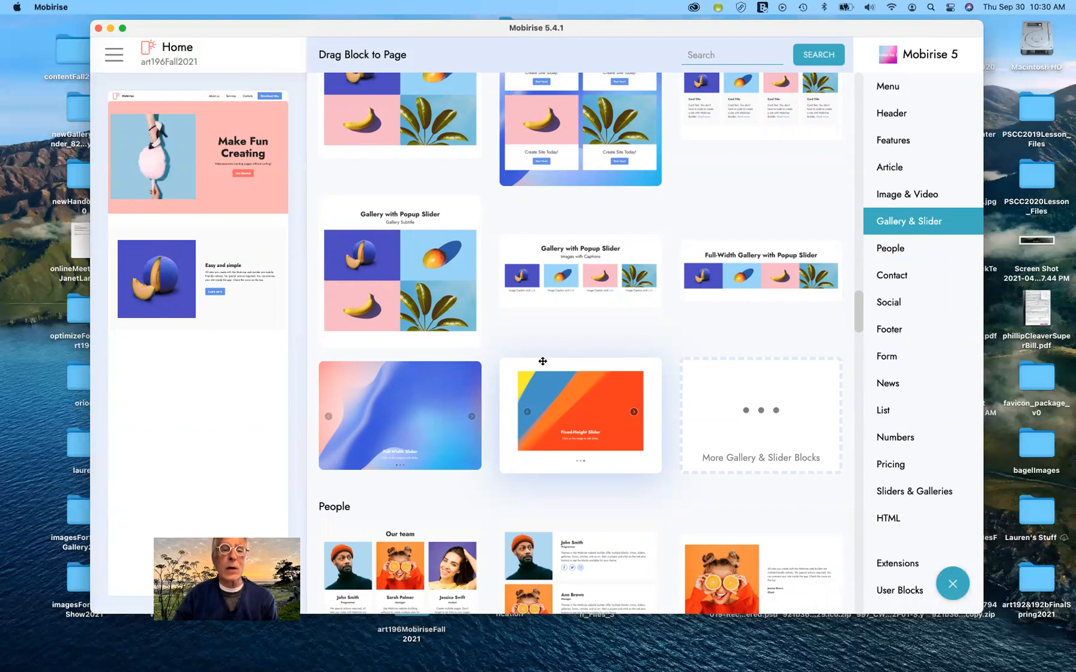
{"action": "scroll", "coordinate": [531, 340], "scroll_direction": "up", "scroll_amount": 2}
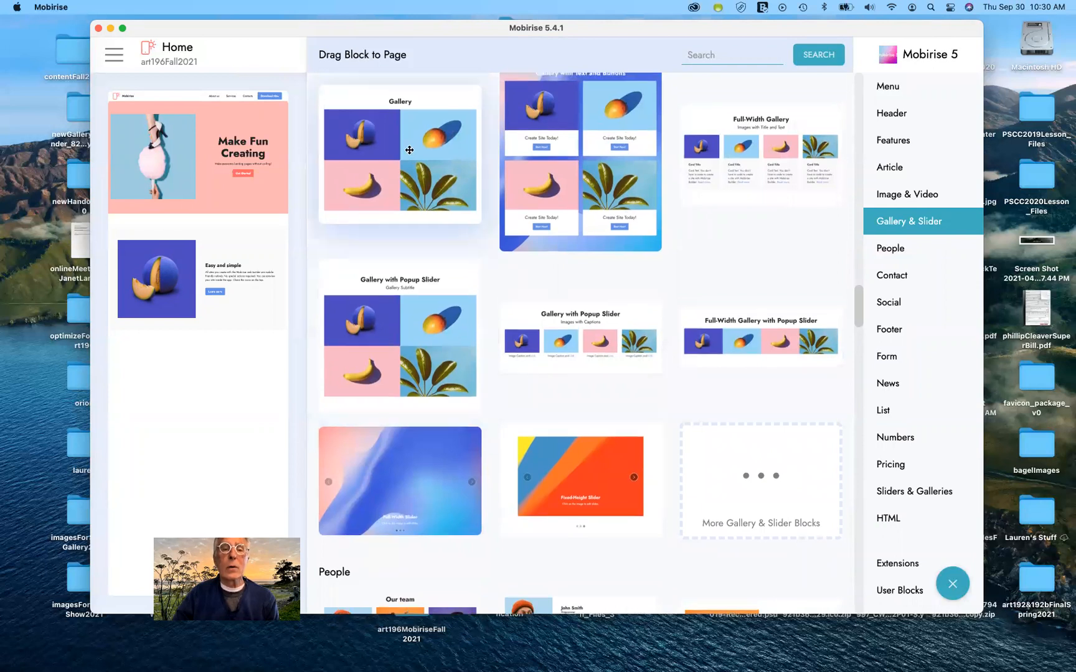
{"action": "scroll", "coordinate": [414, 292], "scroll_direction": "up", "scroll_amount": 5}
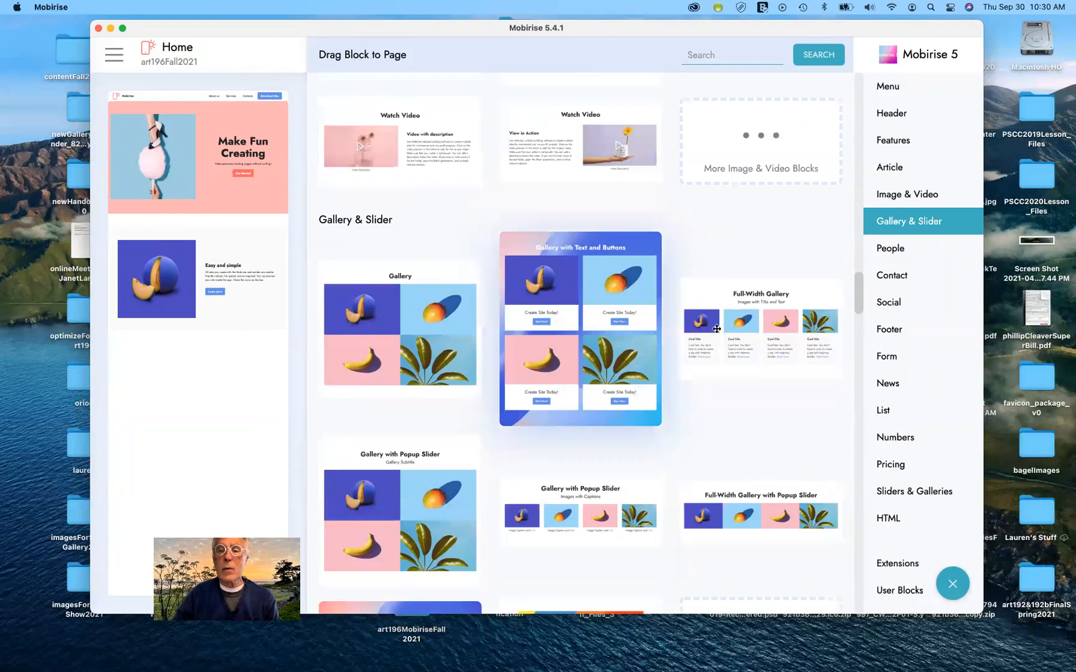
{"action": "left_click_drag", "start_coordinate": [395, 334], "coordinate": [224, 414]}
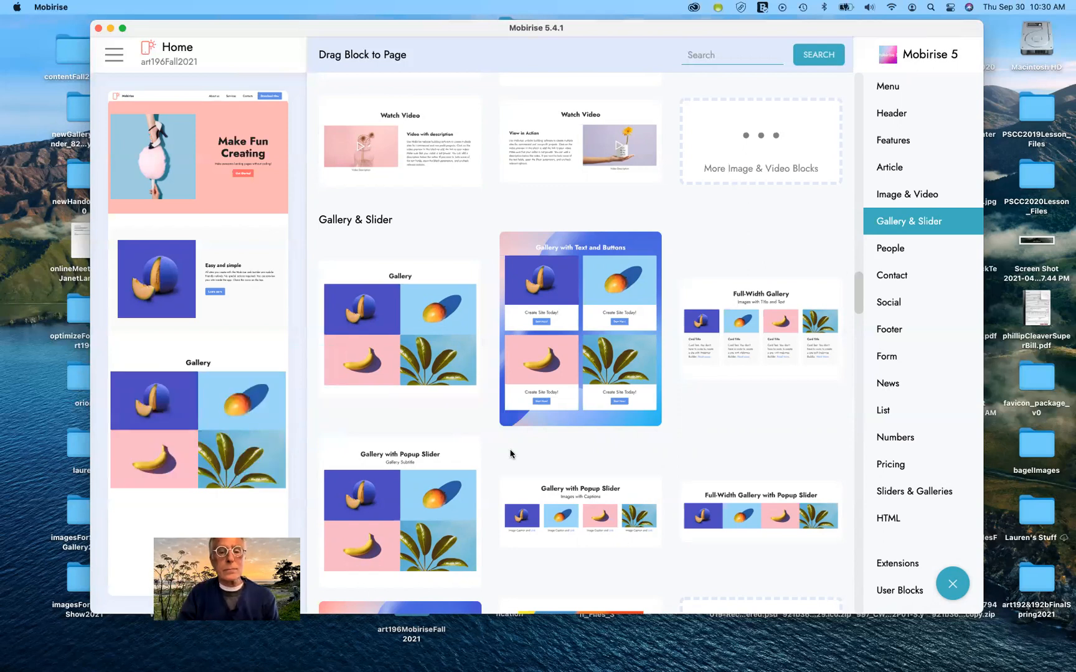
Add the dark footer block with the logo and three text columns below the Gallery block and return to the page view.
{"action": "scroll", "coordinate": [510, 450], "scroll_direction": "down", "scroll_amount": 5}
{"action": "scroll", "coordinate": [511, 450], "scroll_direction": "down", "scroll_amount": 15}
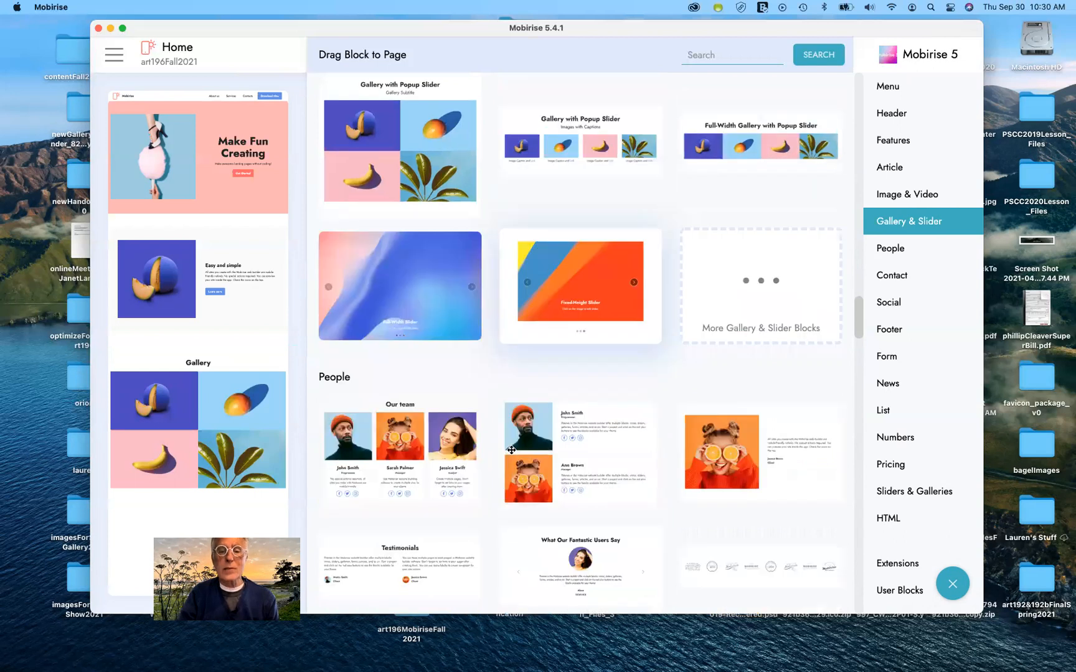
{"action": "scroll", "coordinate": [511, 451], "scroll_direction": "down", "scroll_amount": 5}
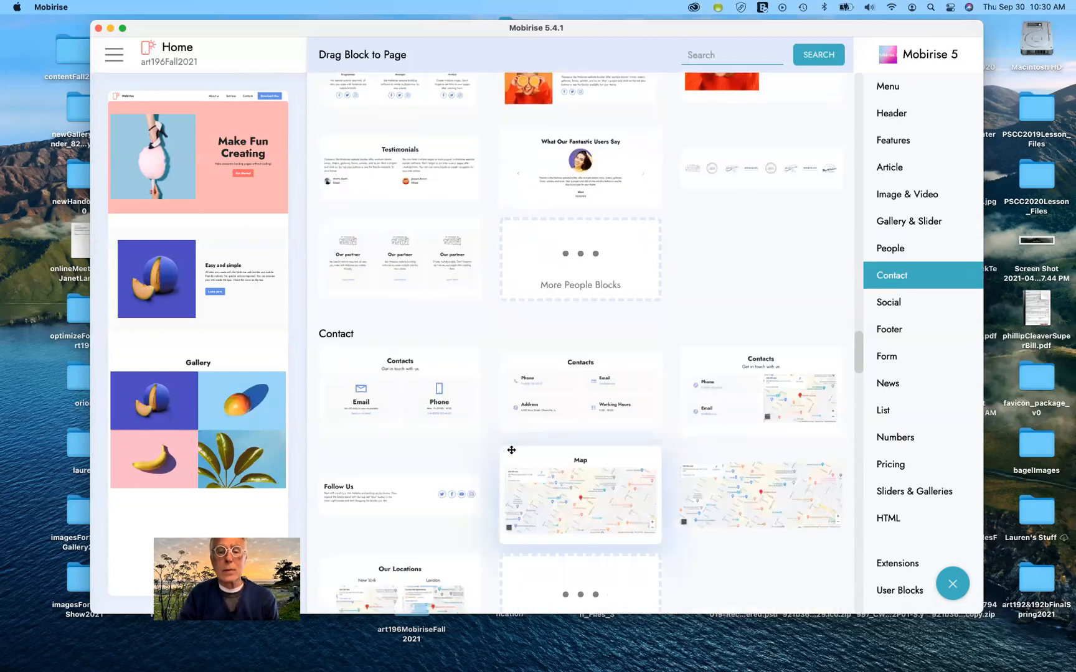
{"action": "scroll", "coordinate": [510, 452], "scroll_direction": "down", "scroll_amount": 4}
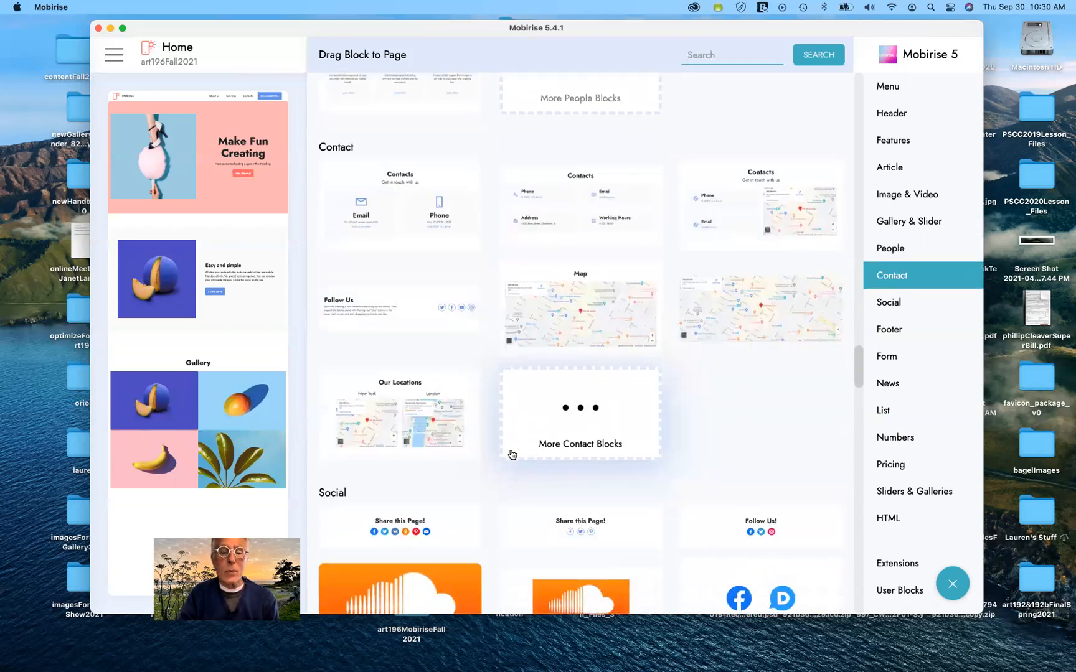
{"action": "scroll", "coordinate": [543, 539], "scroll_direction": "down", "scroll_amount": 3}
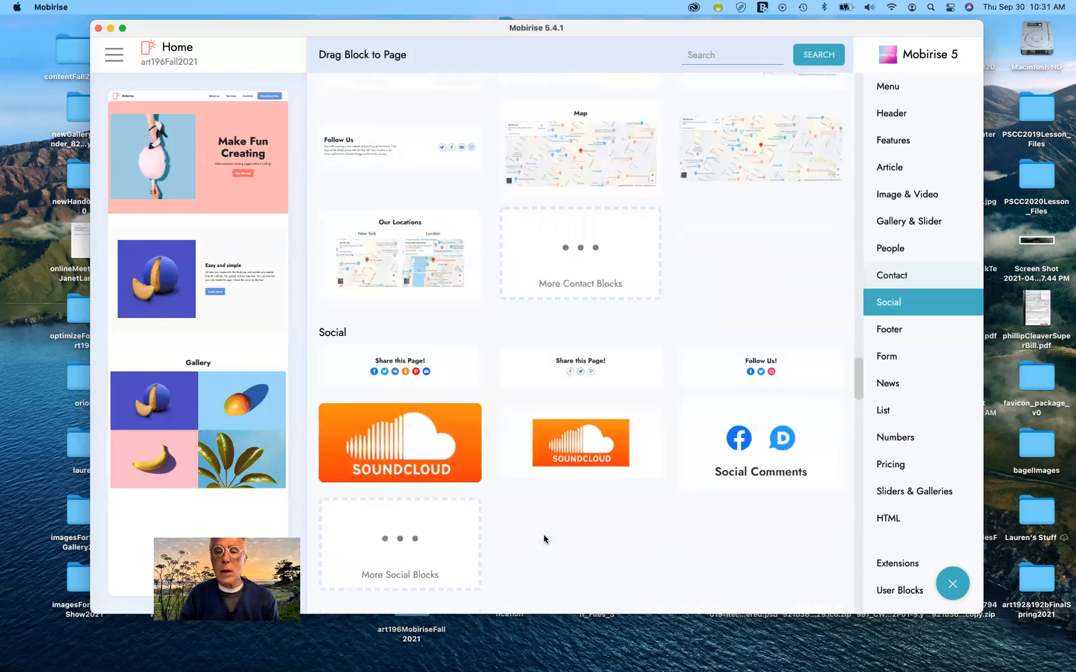
{"action": "scroll", "coordinate": [663, 467], "scroll_direction": "down", "scroll_amount": 8}
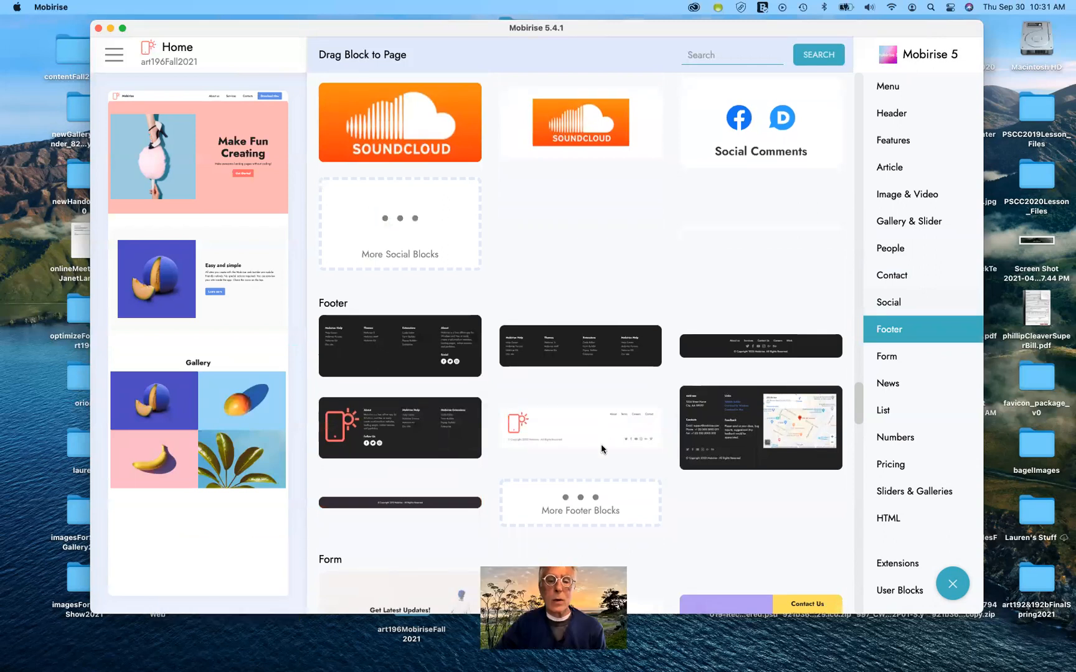
{"action": "scroll", "coordinate": [601, 444], "scroll_direction": "down", "scroll_amount": 7}
{"action": "scroll", "coordinate": [596, 272], "scroll_direction": "up", "scroll_amount": 4}
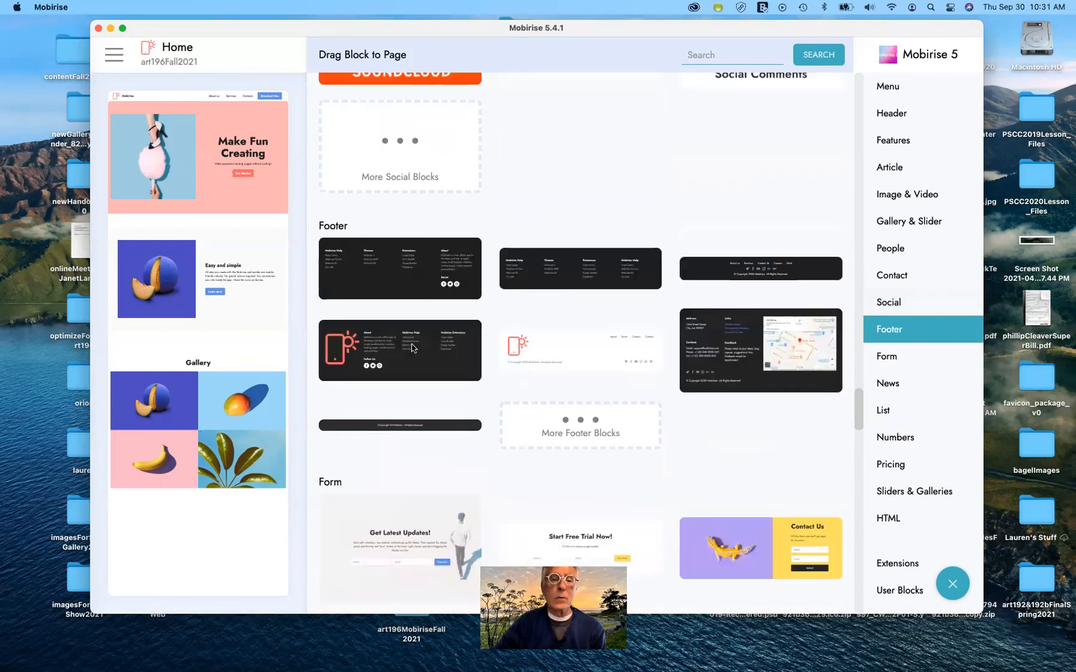
{"action": "left_click_drag", "start_coordinate": [412, 347], "coordinate": [211, 542]}
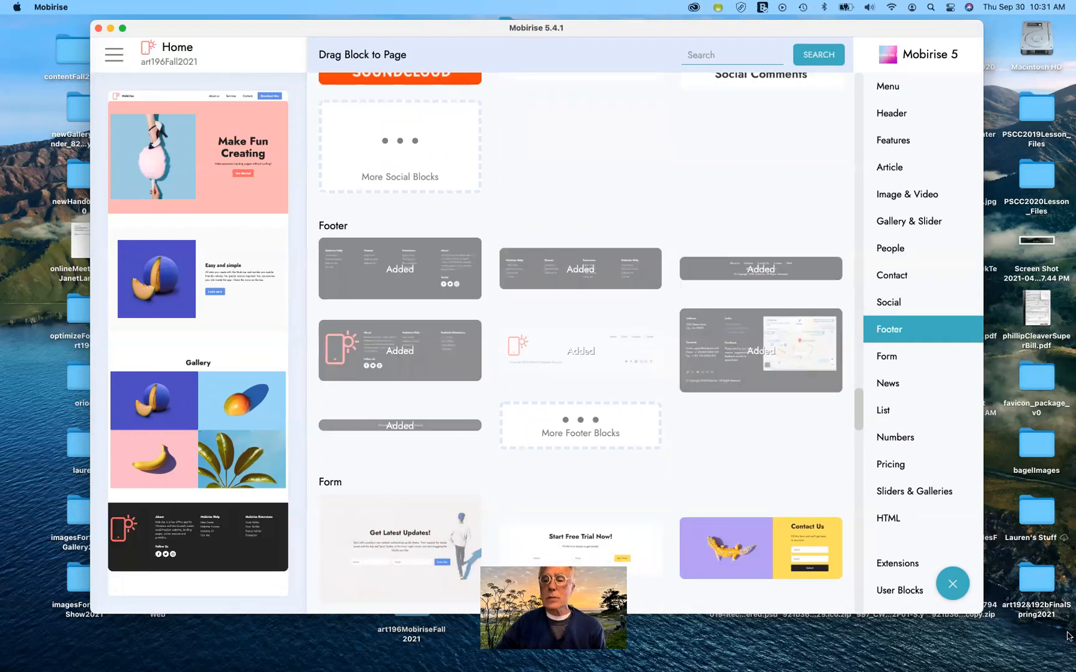
{"action": "left_click", "coordinate": [953, 583]}
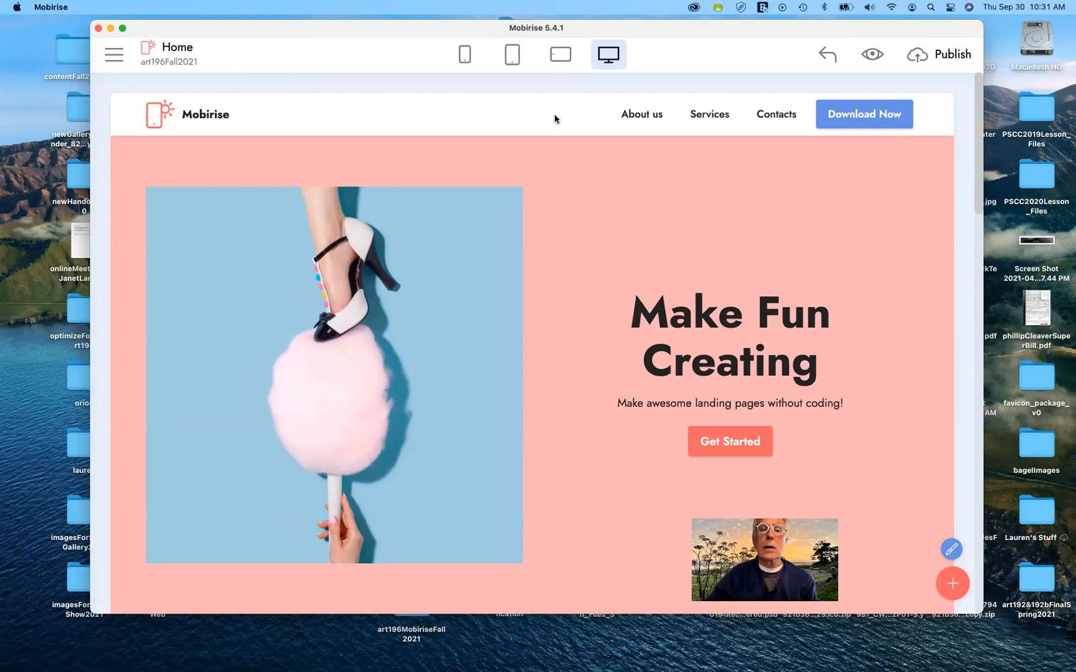
Make the menu block full width and hide its logo.
{"action": "mouse_move", "coordinate": [554, 114]}
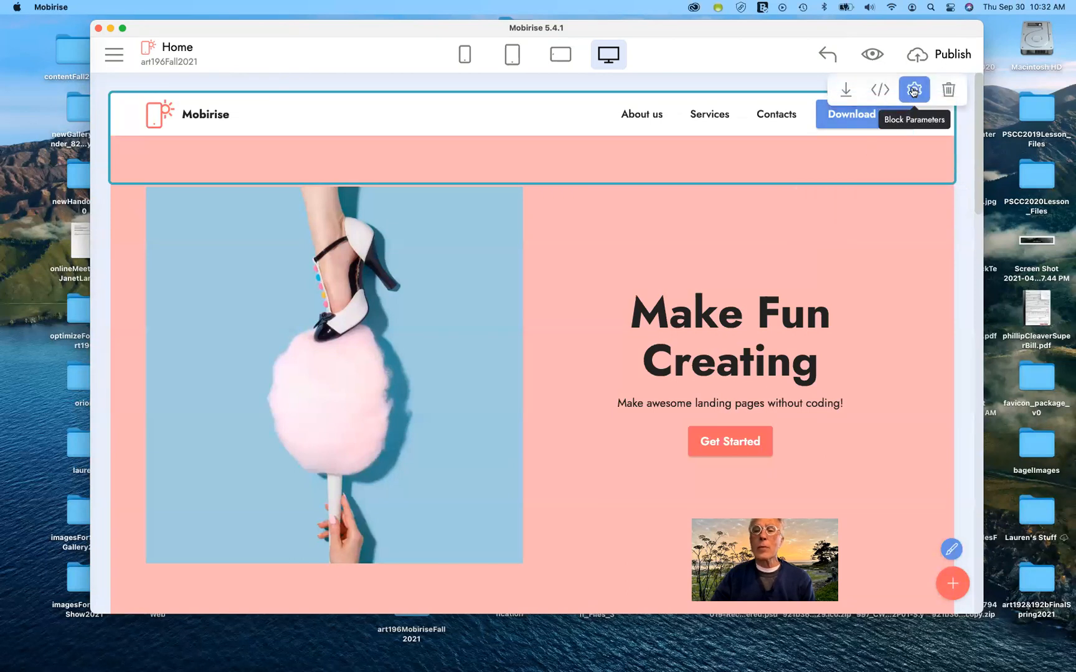
{"action": "left_click", "coordinate": [914, 91]}
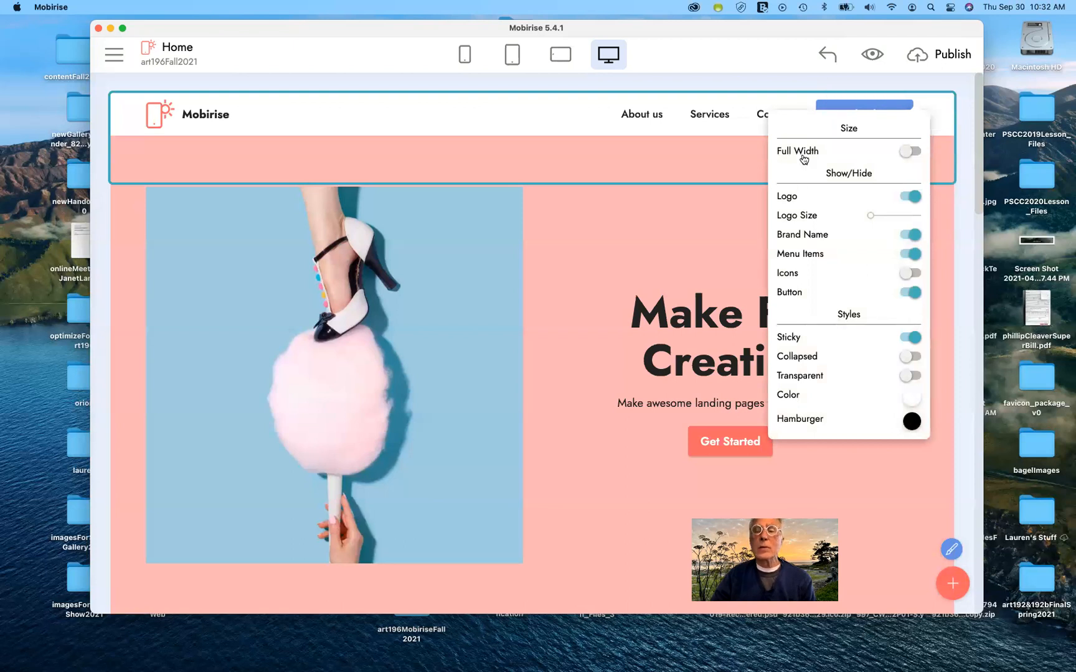
{"action": "left_click", "coordinate": [909, 153]}
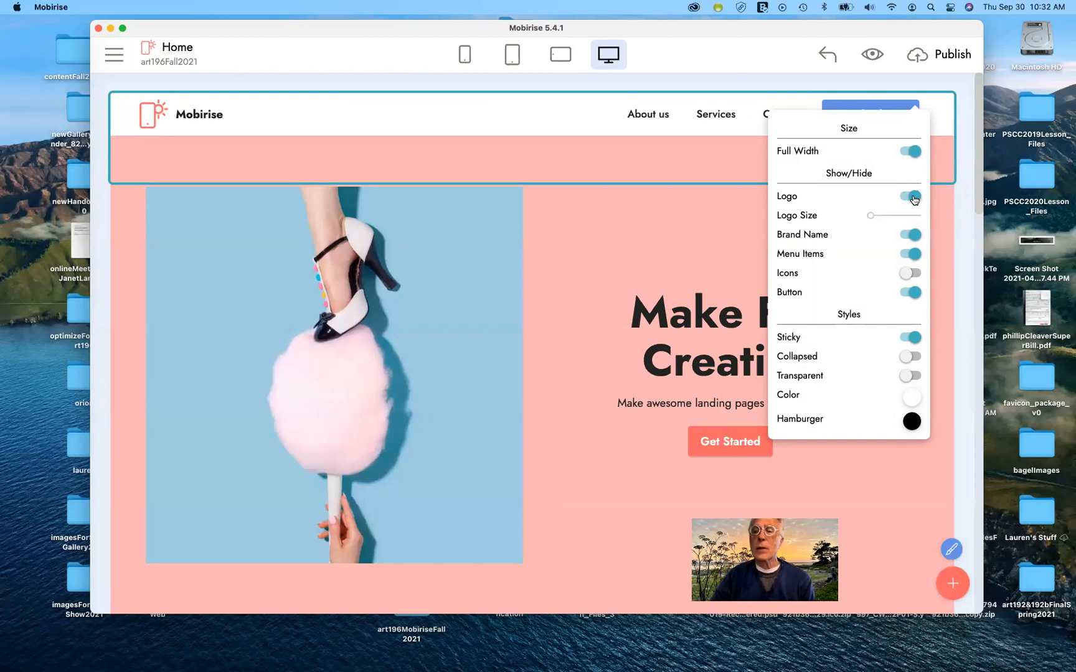
{"action": "left_click", "coordinate": [912, 197]}
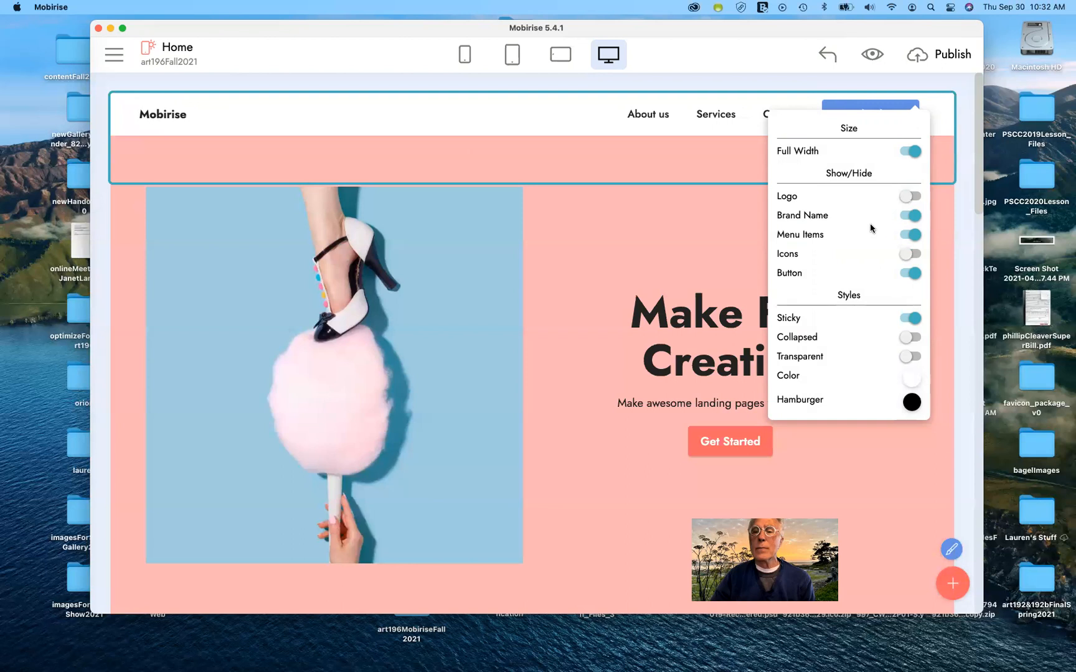
Try hiding the menu block's brand name and showing its social icons, restoring each setting.
{"action": "left_click", "coordinate": [912, 216]}
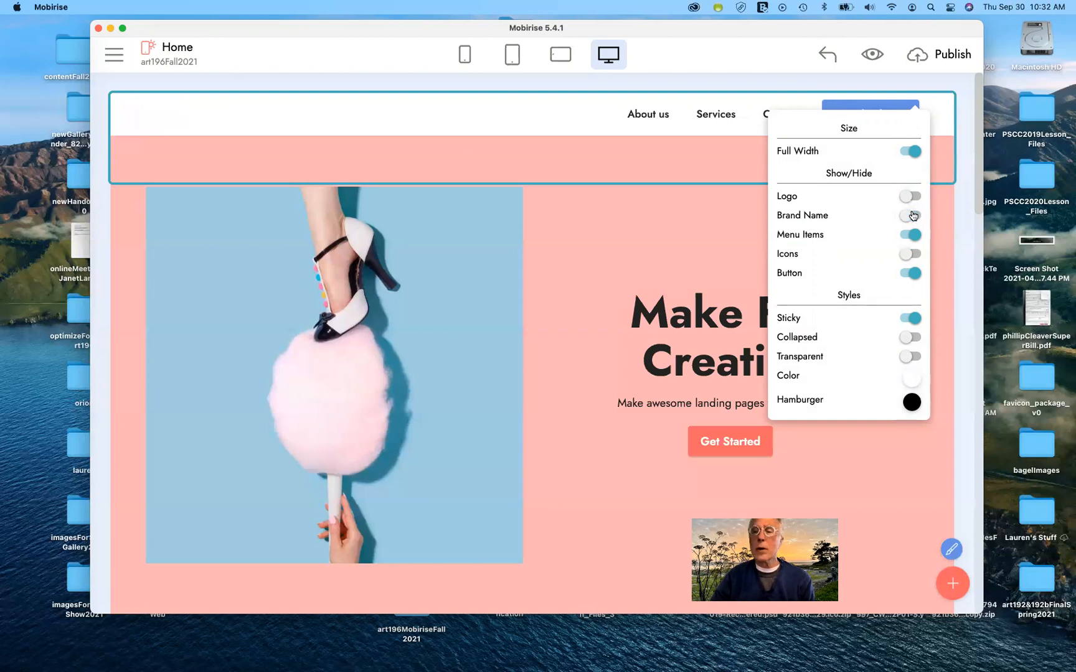
{"action": "left_click", "coordinate": [913, 216]}
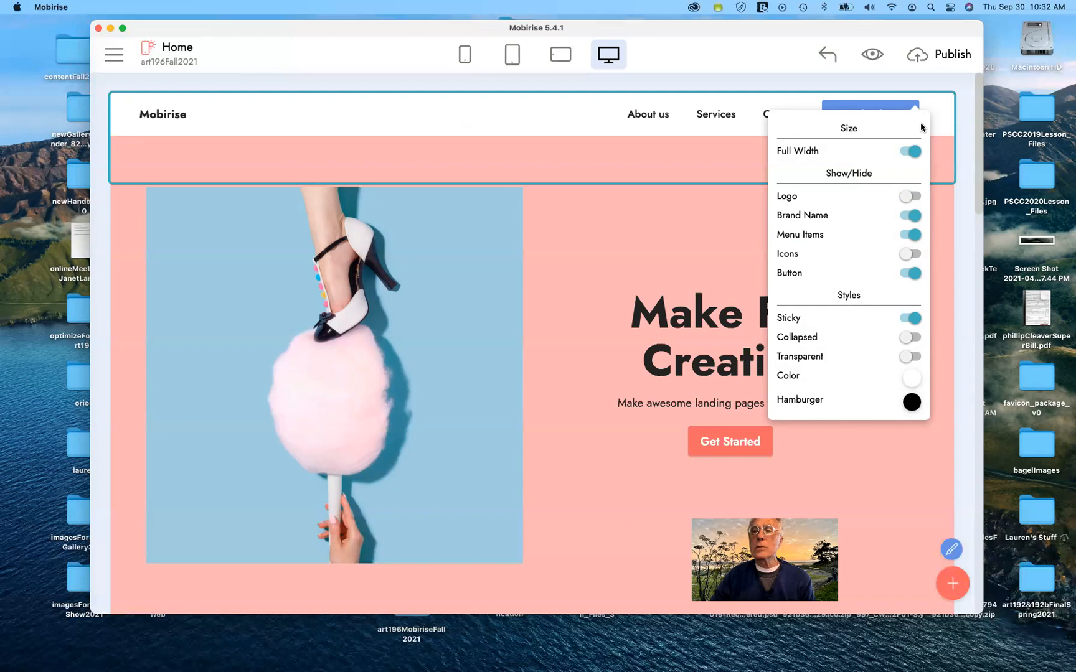
{"action": "left_click", "coordinate": [908, 253]}
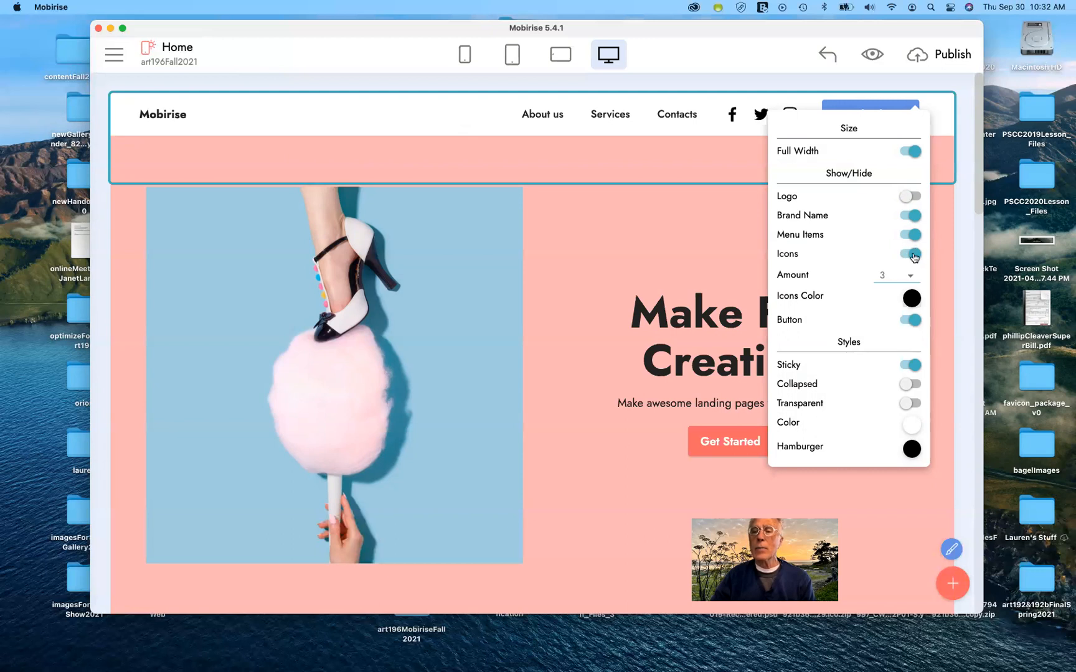
{"action": "left_click", "coordinate": [912, 255]}
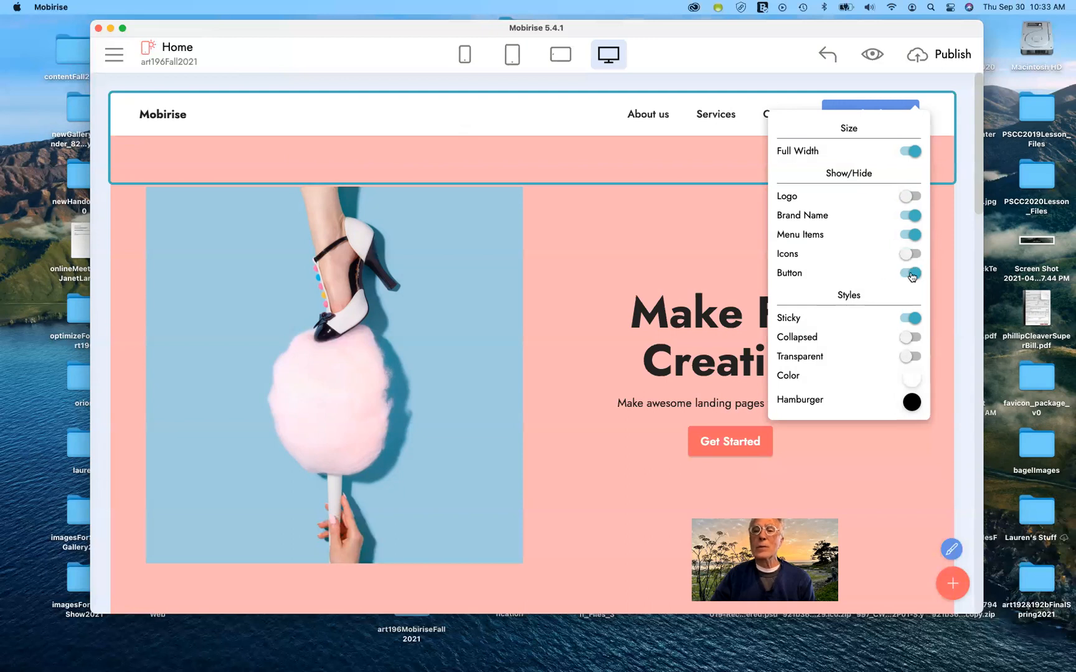
Hide the menu block's button and try its transparent style, leaving the style off.
{"action": "left_click", "coordinate": [910, 274]}
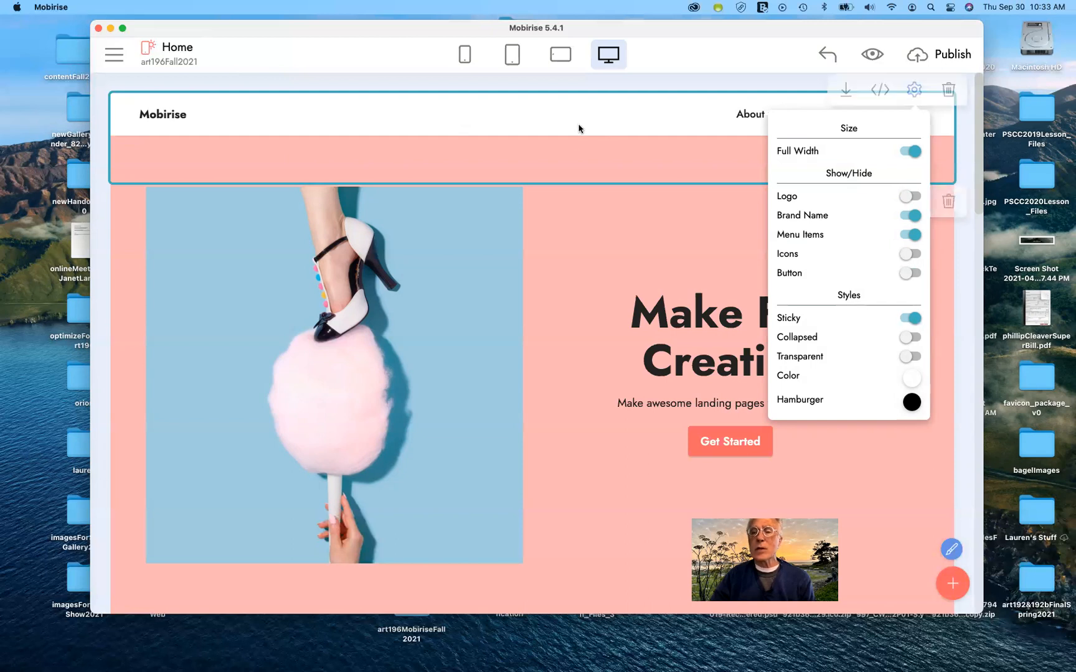
{"action": "left_click", "coordinate": [907, 357]}
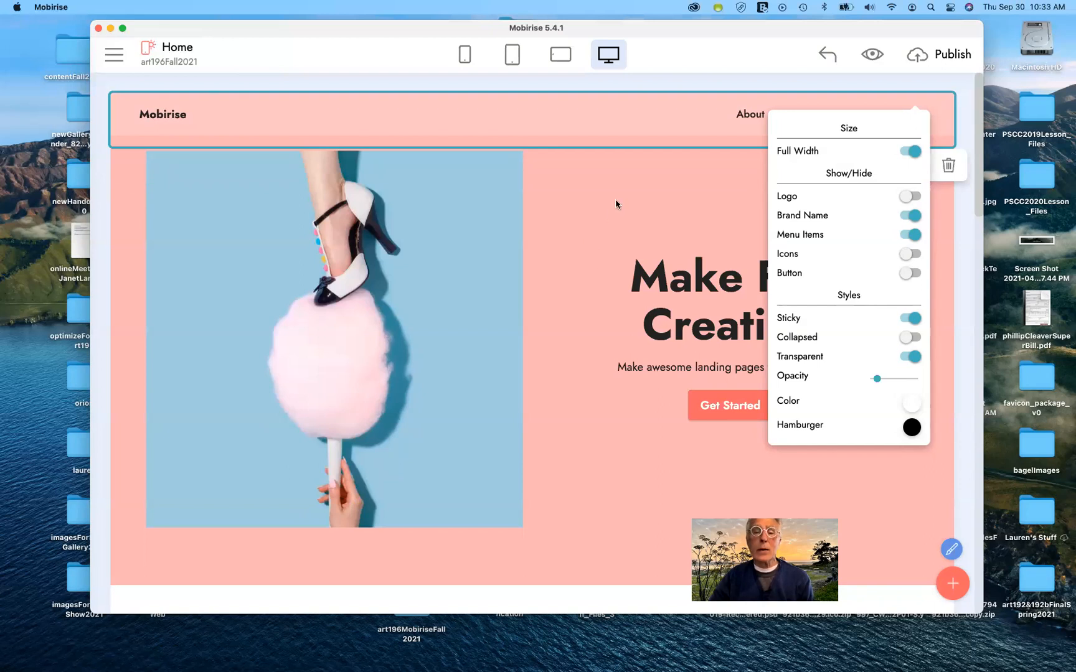
{"action": "left_click", "coordinate": [910, 356]}
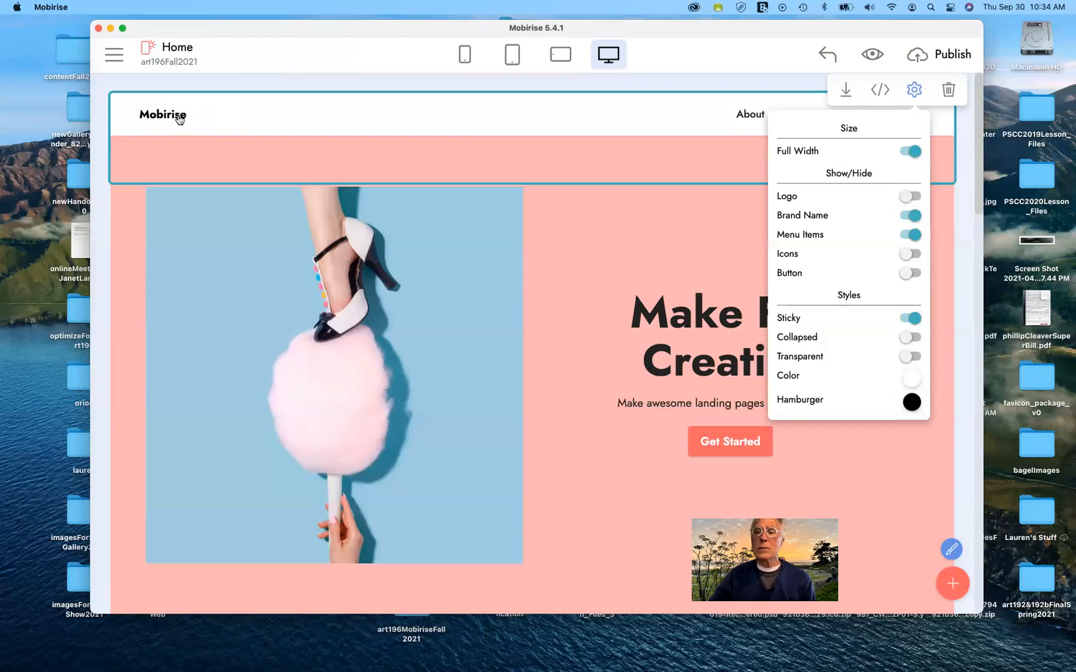
{"action": "left_click", "coordinate": [399, 122]}
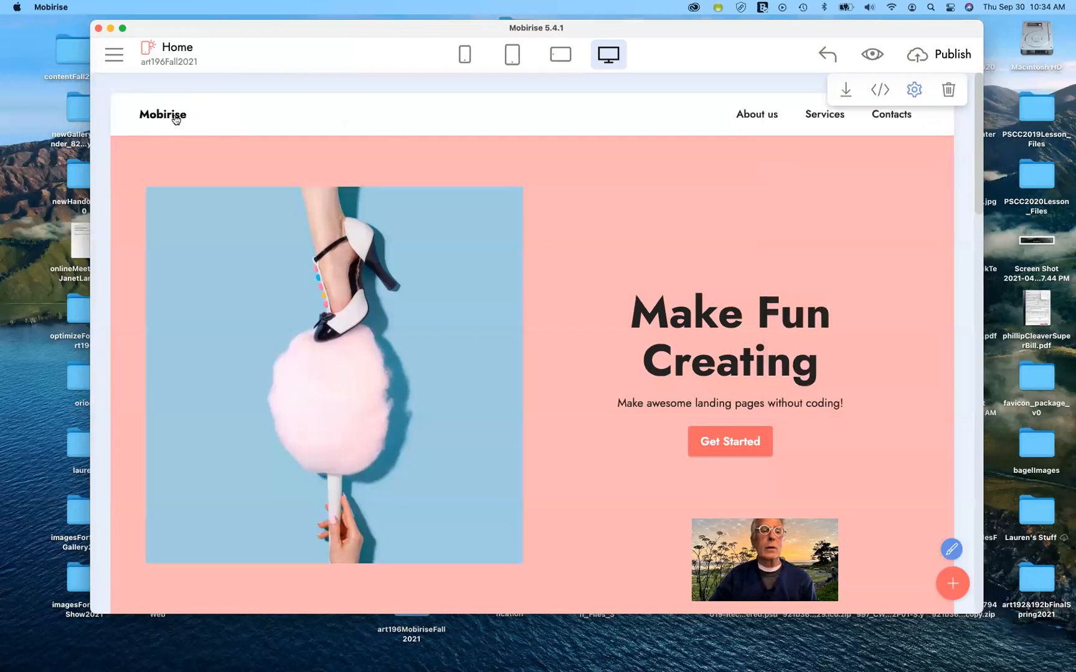
Try to select the whole brand name text in the menu block.
{"action": "left_click", "coordinate": [176, 118]}
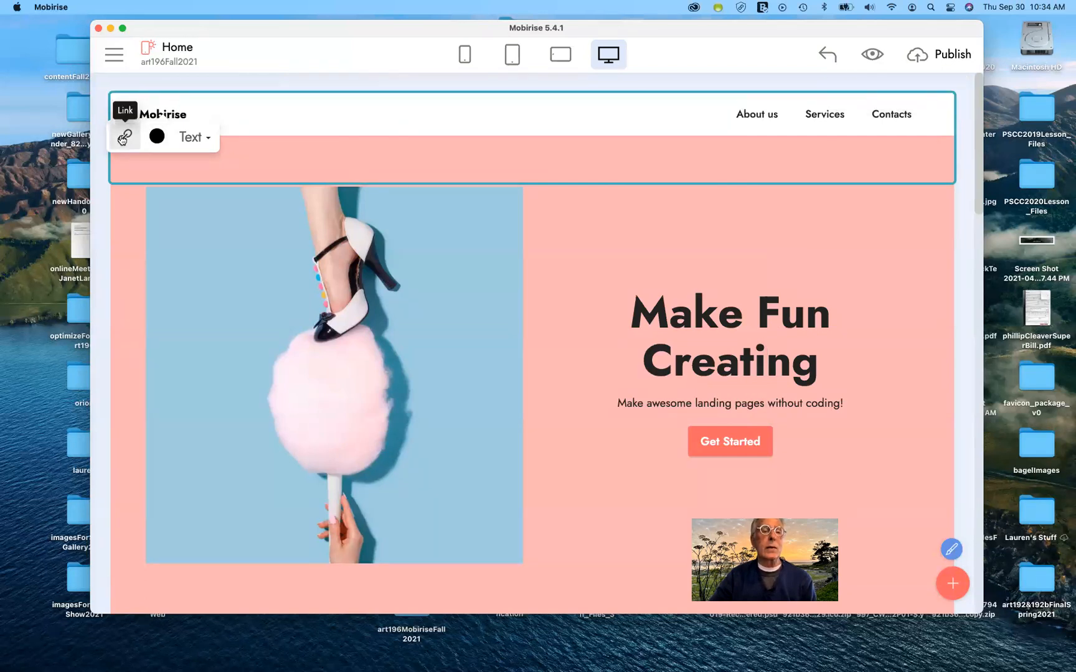
{"action": "left_click", "coordinate": [194, 112]}
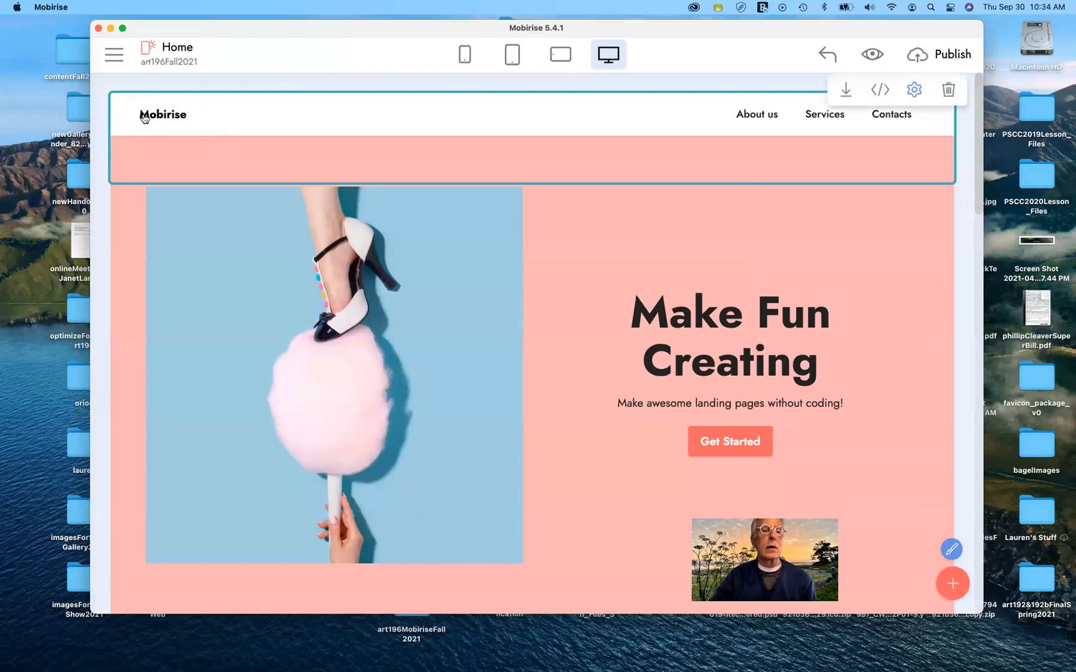
{"action": "left_click", "coordinate": [141, 114]}
{"action": "mouse_move", "coordinate": [148, 113]}
{"action": "left_mouse_down"}
{"action": "mouse_move", "coordinate": [166, 114]}
{"action": "mouse_move", "coordinate": [140, 112]}
{"action": "left_mouse_up"}
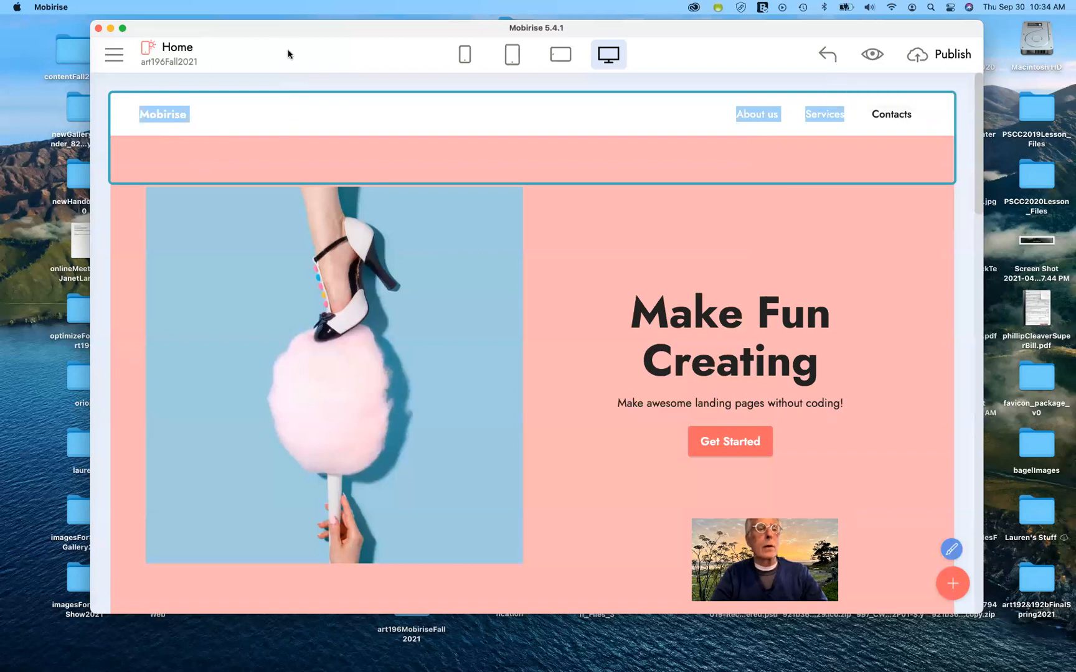
{"action": "left_click", "coordinate": [185, 113]}
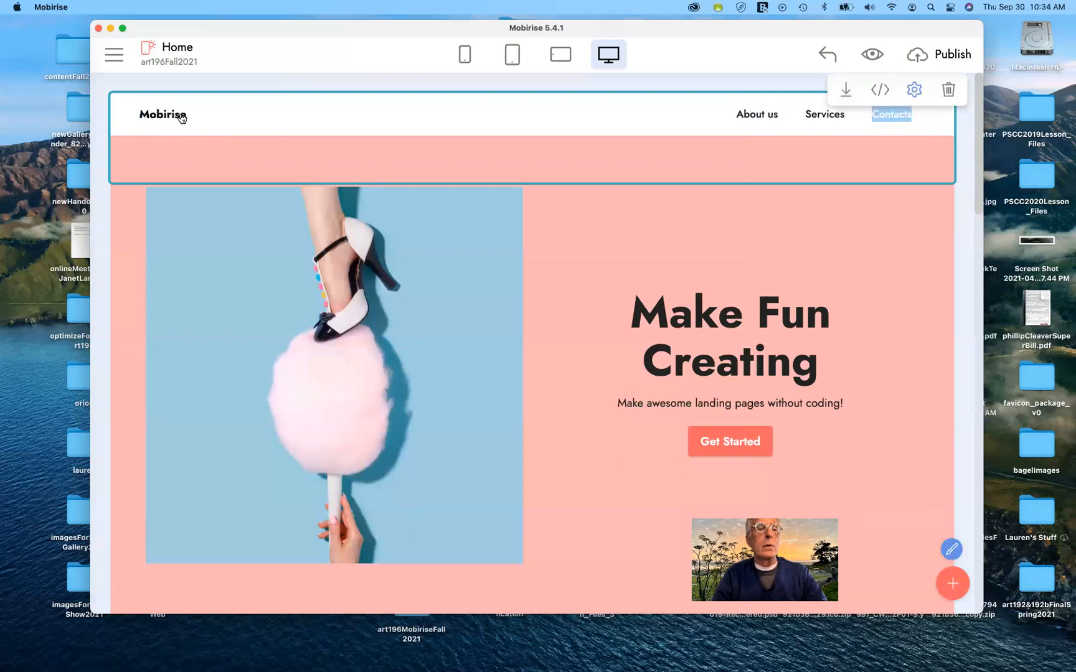
{"action": "left_click", "coordinate": [185, 114]}
{"action": "left_click_drag", "start_coordinate": [186, 116], "coordinate": [141, 113]}
{"action": "left_click", "coordinate": [130, 114]}
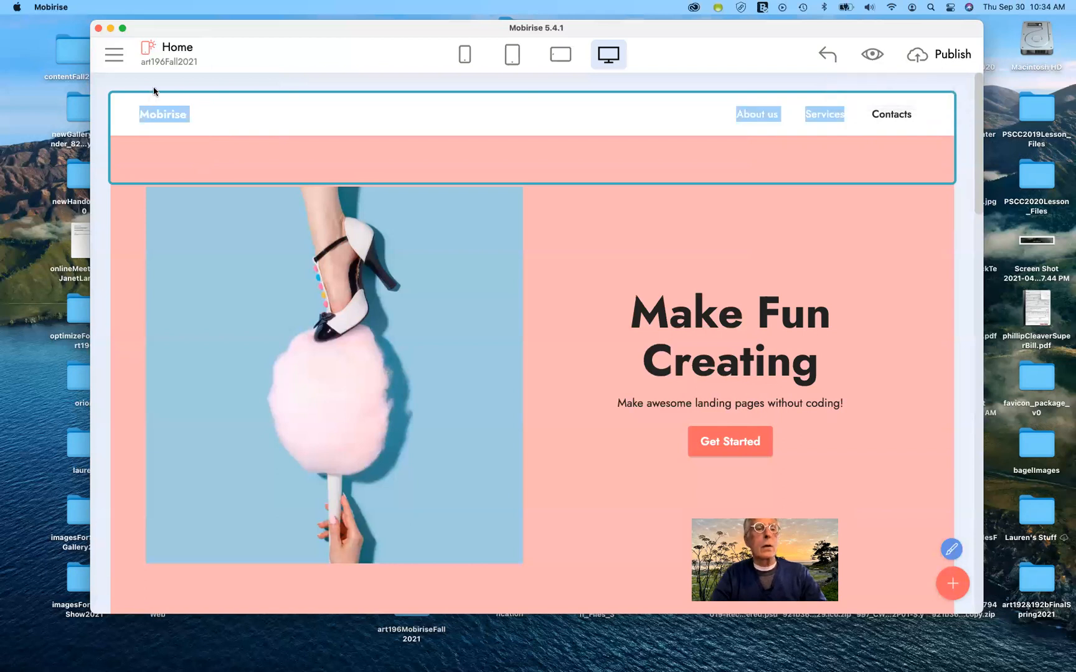
Replace the brand name text in the menu block with KMart66.
{"action": "left_click", "coordinate": [174, 116]}
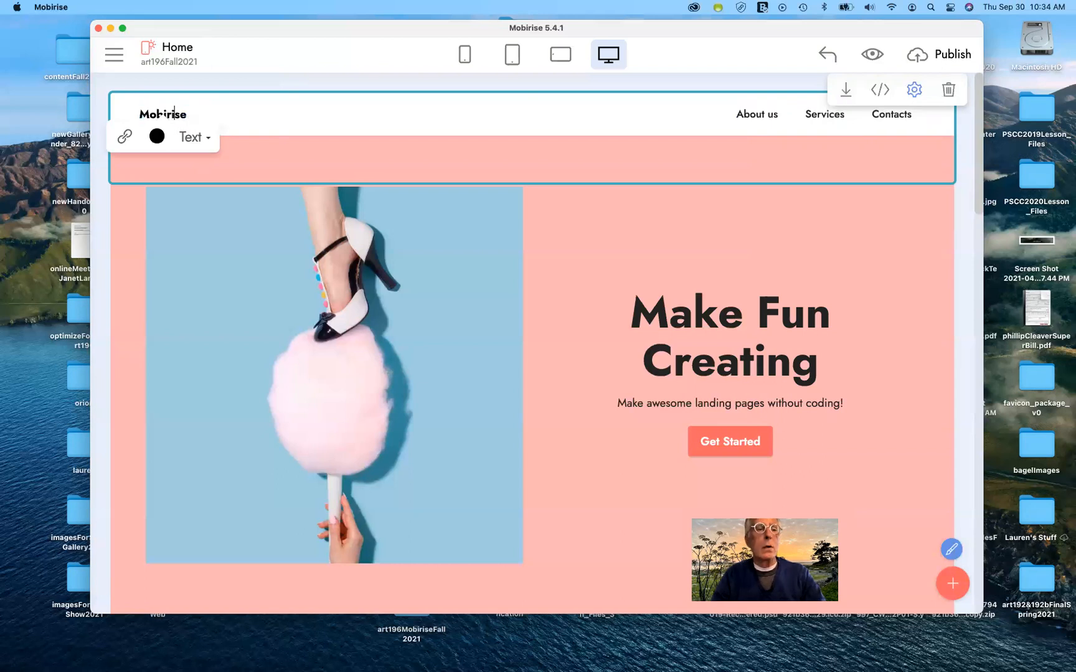
{"action": "key", "text": "BackSpace"}
{"action": "key", "text": "BackSpace"}
{"action": "key", "text": "BackSpace"}
{"action": "key", "text": "BackSpace"}
{"action": "key", "text": "BackSpace"}
{"action": "key", "text": "BackSpace"}
{"action": "key", "text": "BackSpace"}
{"action": "key", "text": "BackSpace"}
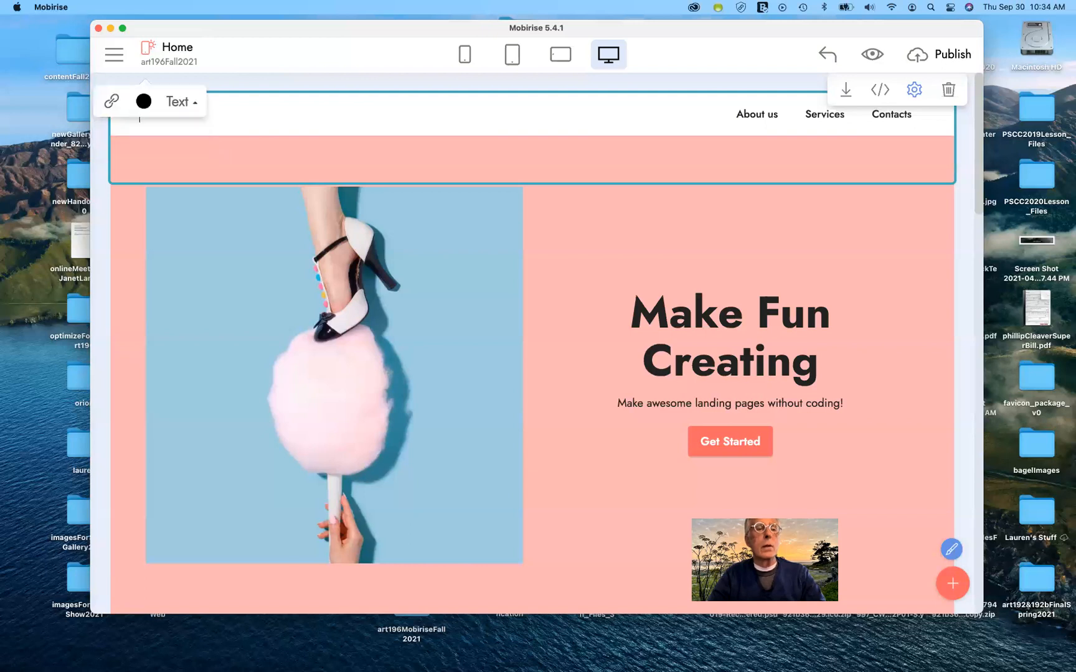
{"action": "type", "text": "Km"}
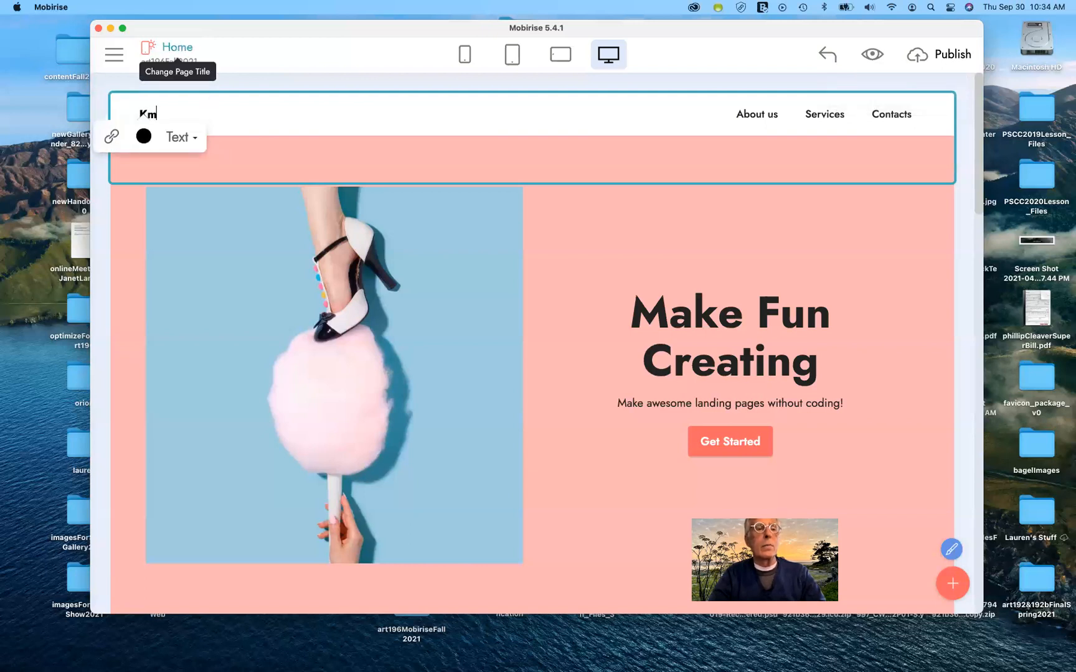
{"action": "key", "text": "BackSpace"}
{"action": "type", "text": "Mart"}
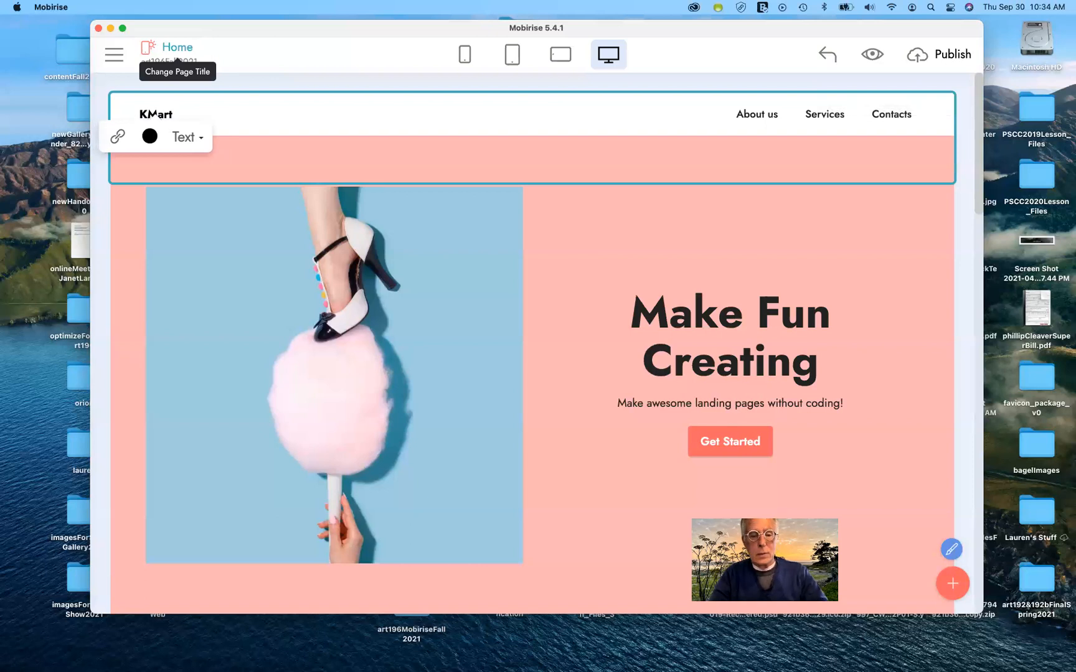
{"action": "type", "text": "66"}
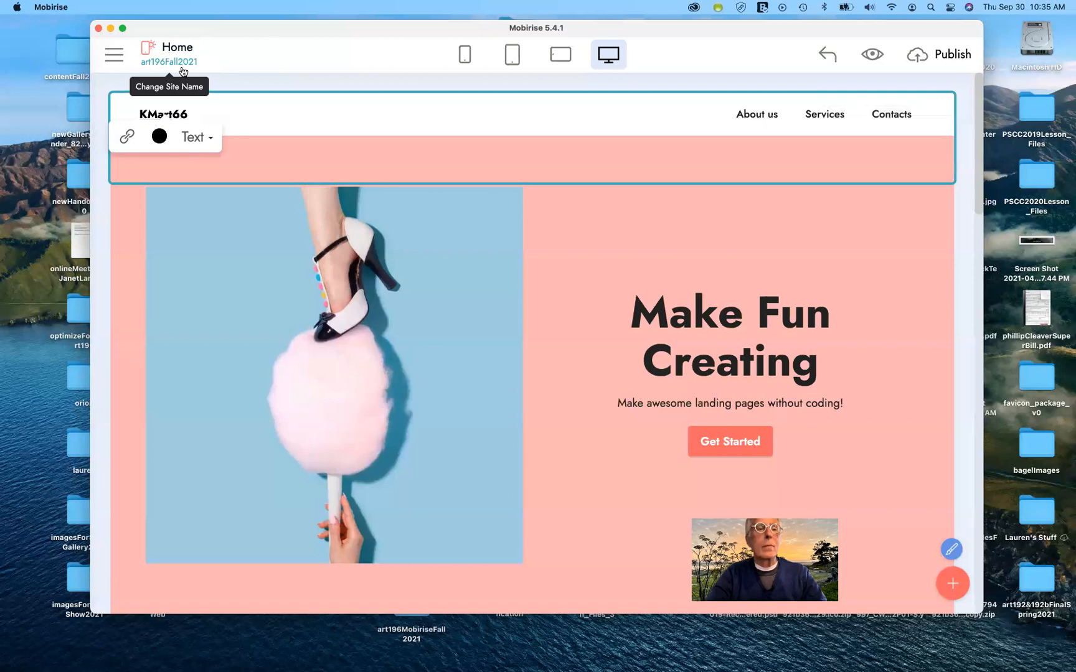
Change the menu's brand name to the artist's full name followed by "art".
{"action": "key", "text": "BackSpace"}
{"action": "key", "text": "BackSpace"}
{"action": "key", "text": "BackSpace"}
{"action": "key", "text": "BackSpace"}
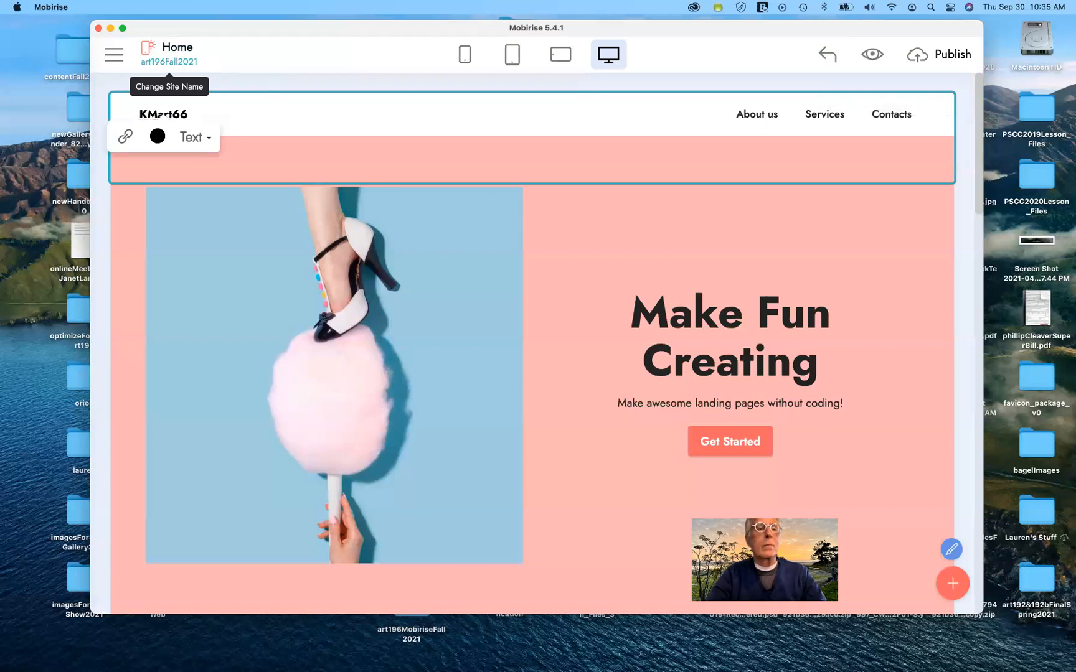
{"action": "key", "text": "BackSpace"}
{"action": "key", "text": "BackSpace"}
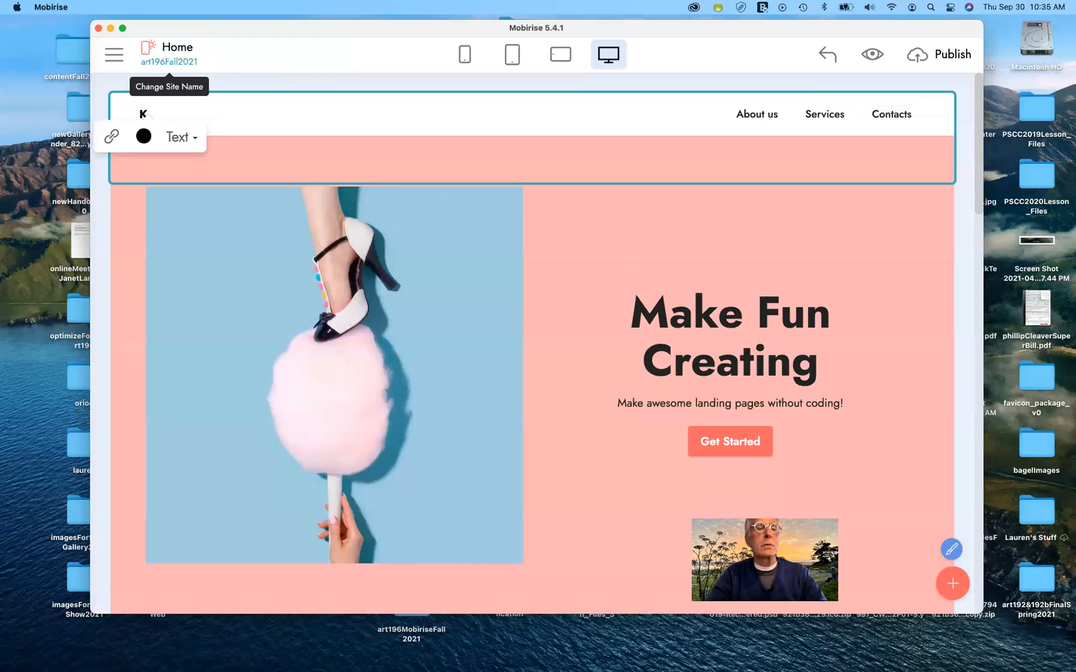
{"action": "type", "text": "irk"}
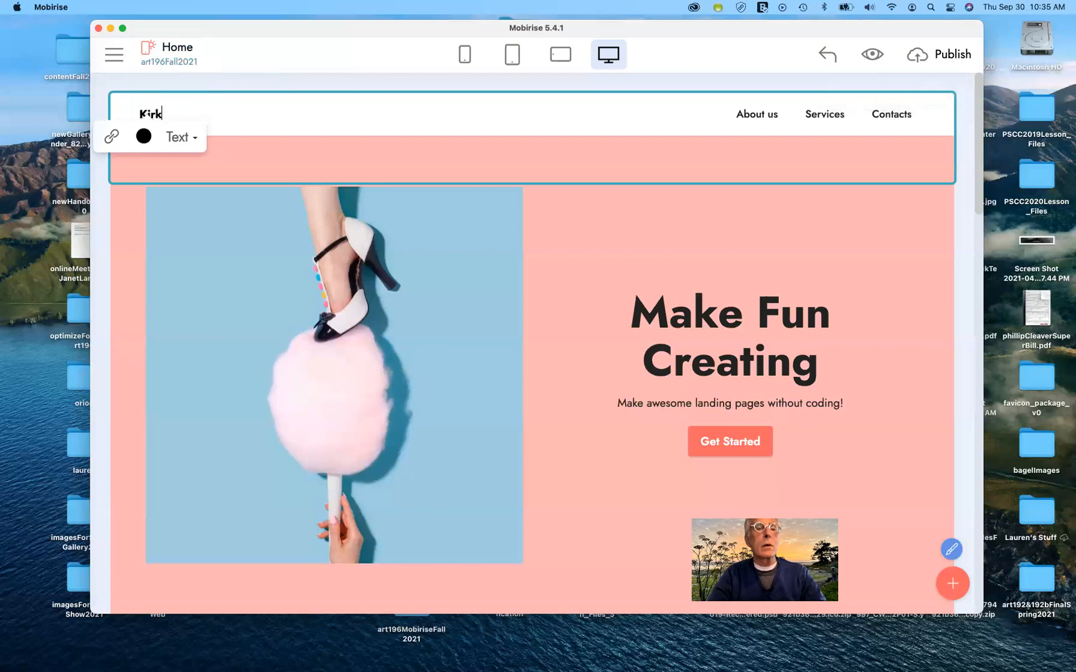
{"action": "type", "text": " Miller art"}
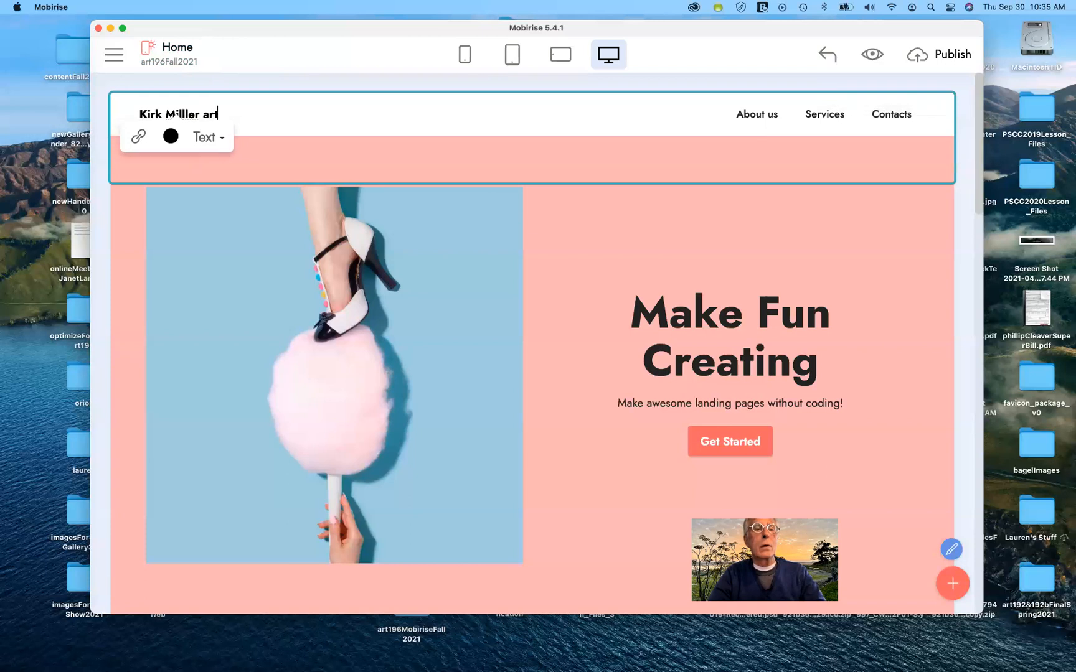
Correct the misspelled surname in the menu's brand name and append "(aka KMart66)" after "art".
{"action": "left_click", "coordinate": [114, 54]}
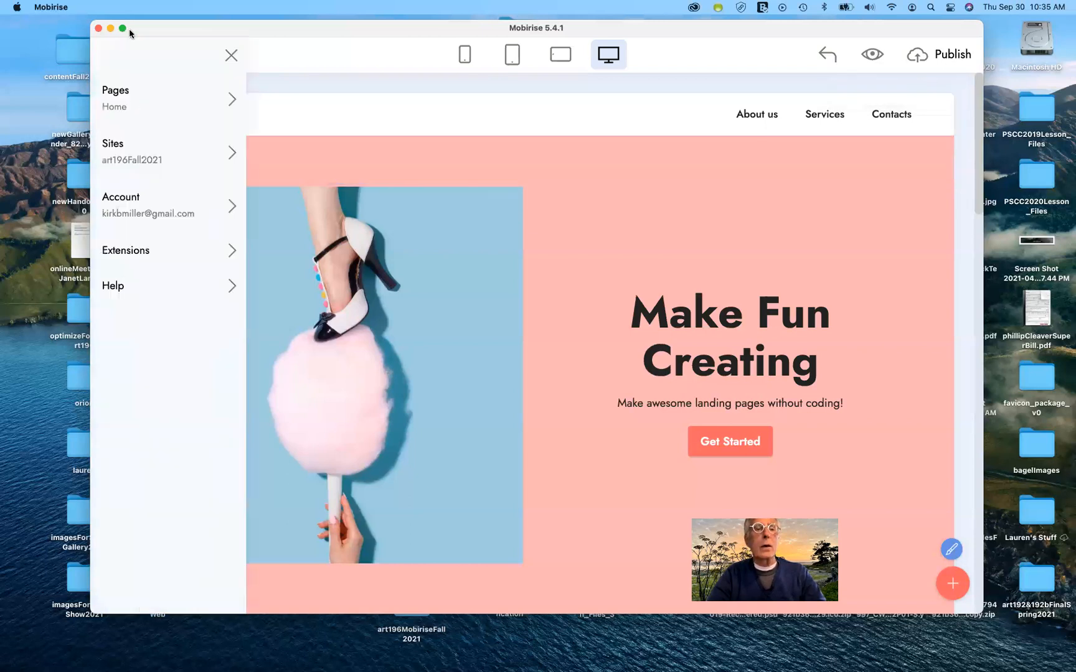
{"action": "left_click", "coordinate": [231, 55]}
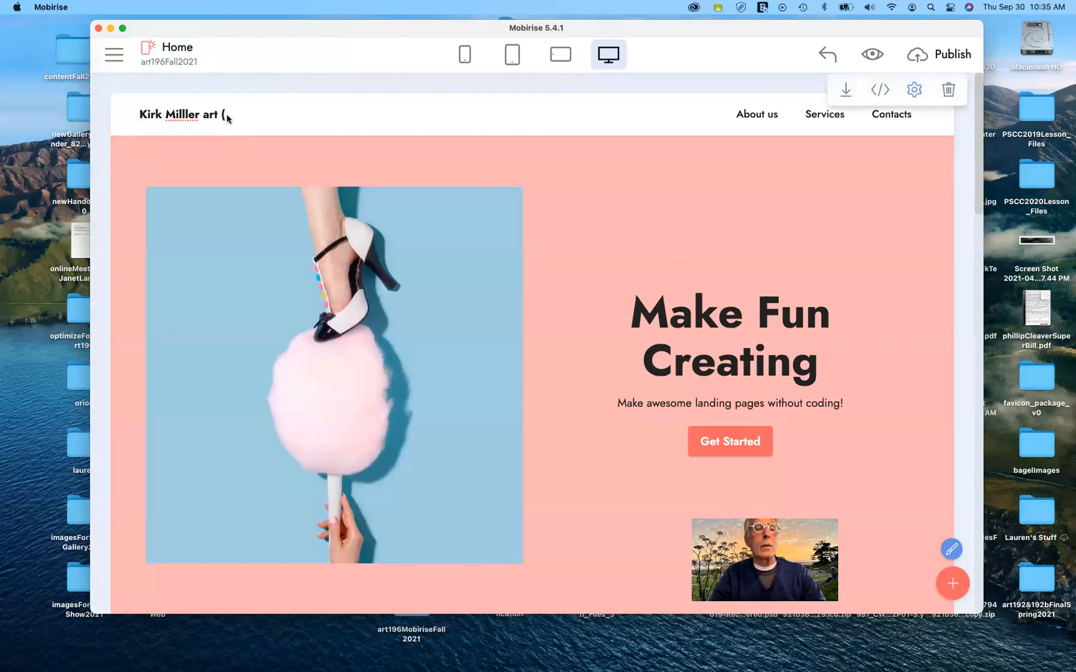
{"action": "left_click", "coordinate": [187, 128]}
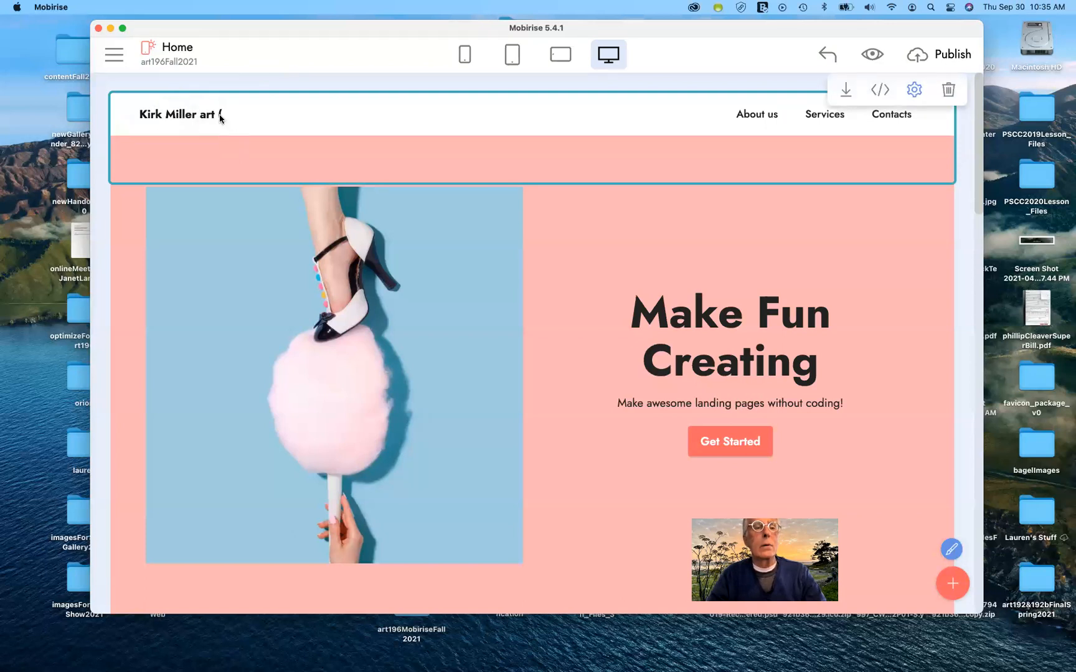
{"action": "left_click", "coordinate": [222, 116]}
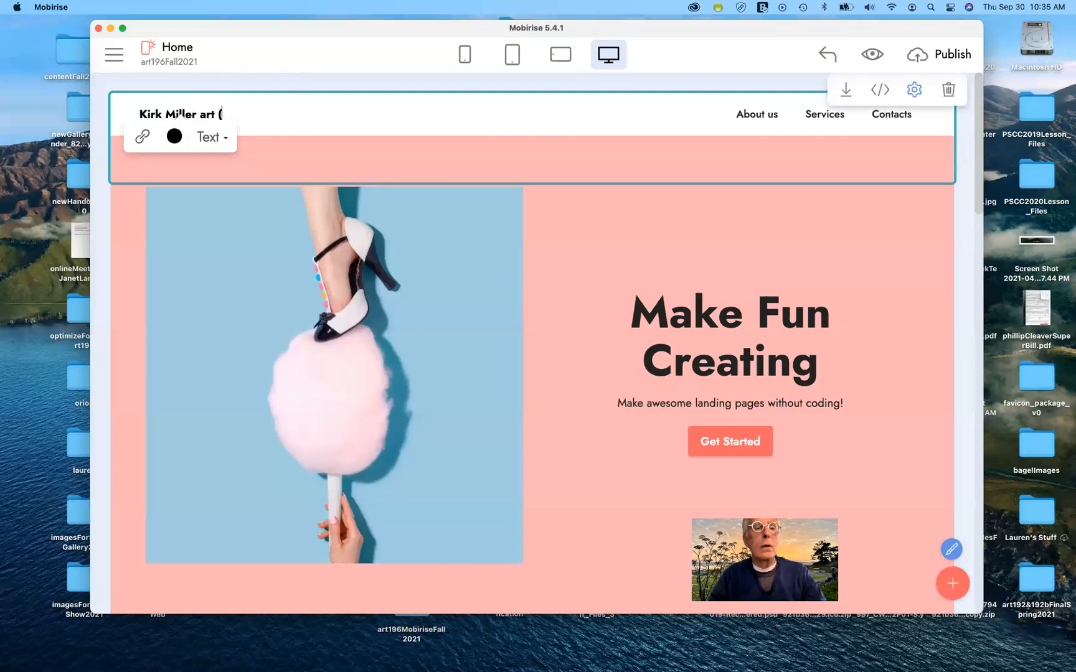
{"action": "type", "text": "aka"}
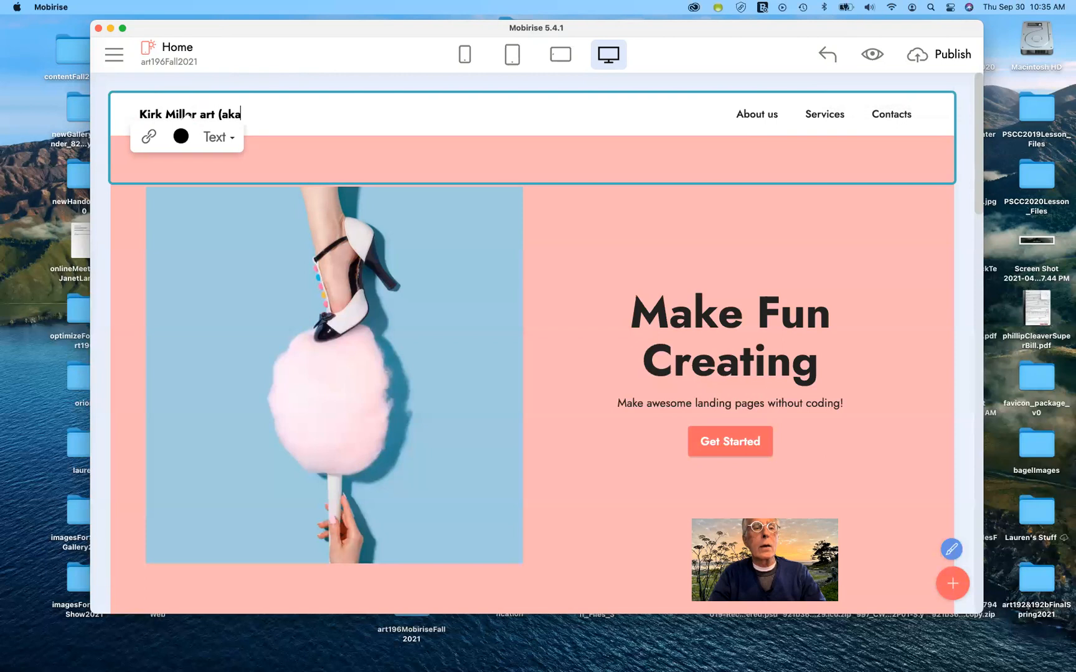
{"action": "type", "text": " KM"}
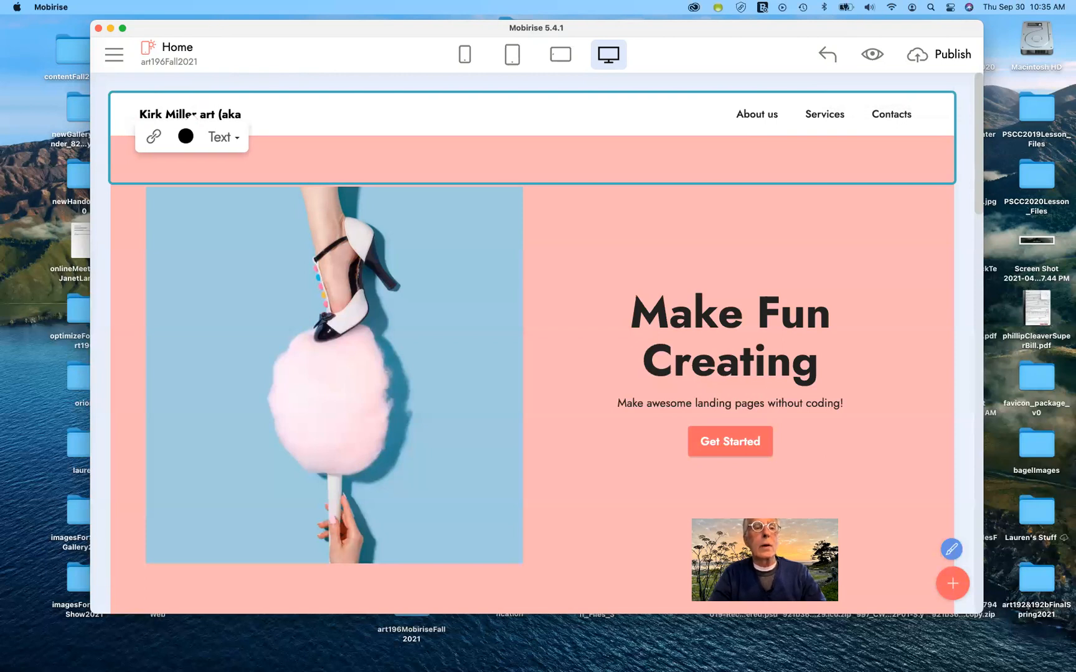
{"action": "type", "text": "art"}
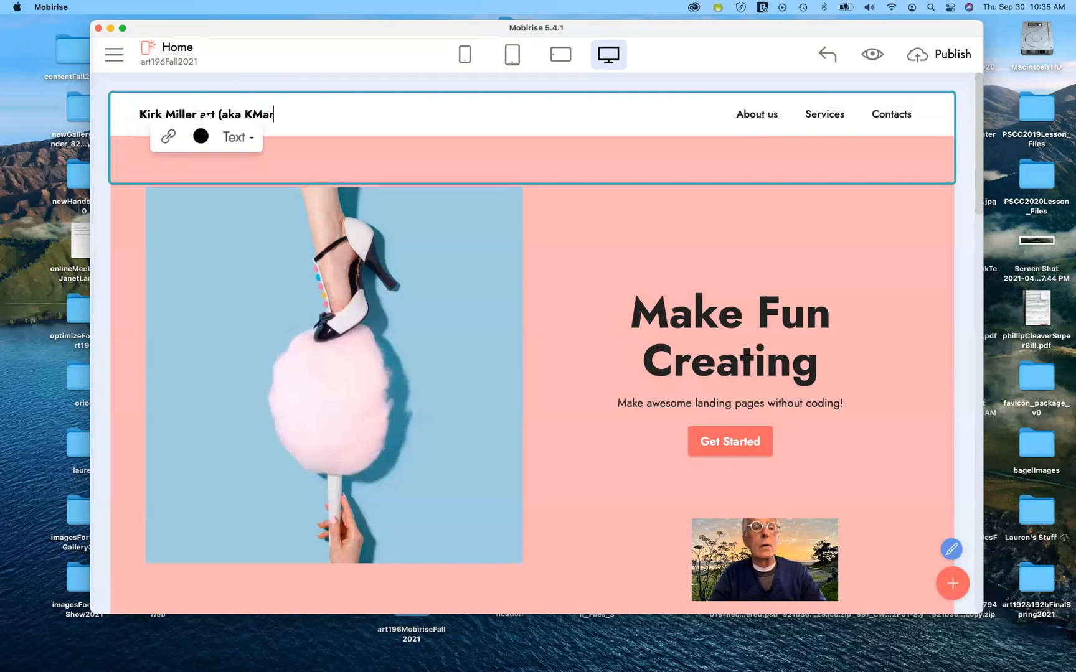
{"action": "type", "text": "66"}
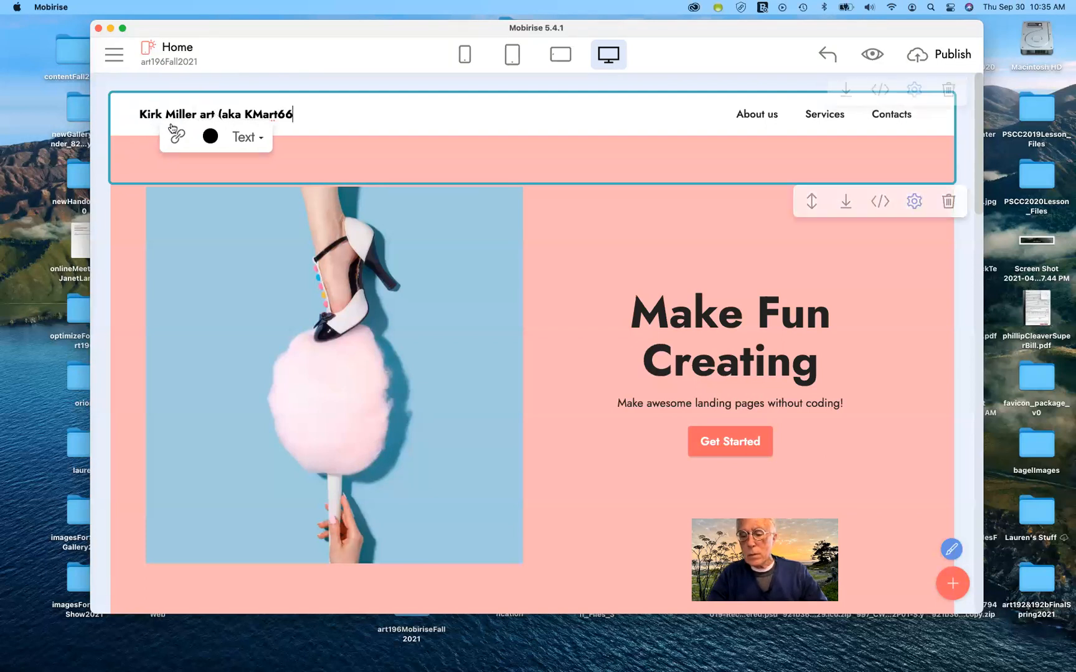
{"action": "type", "text": ")"}
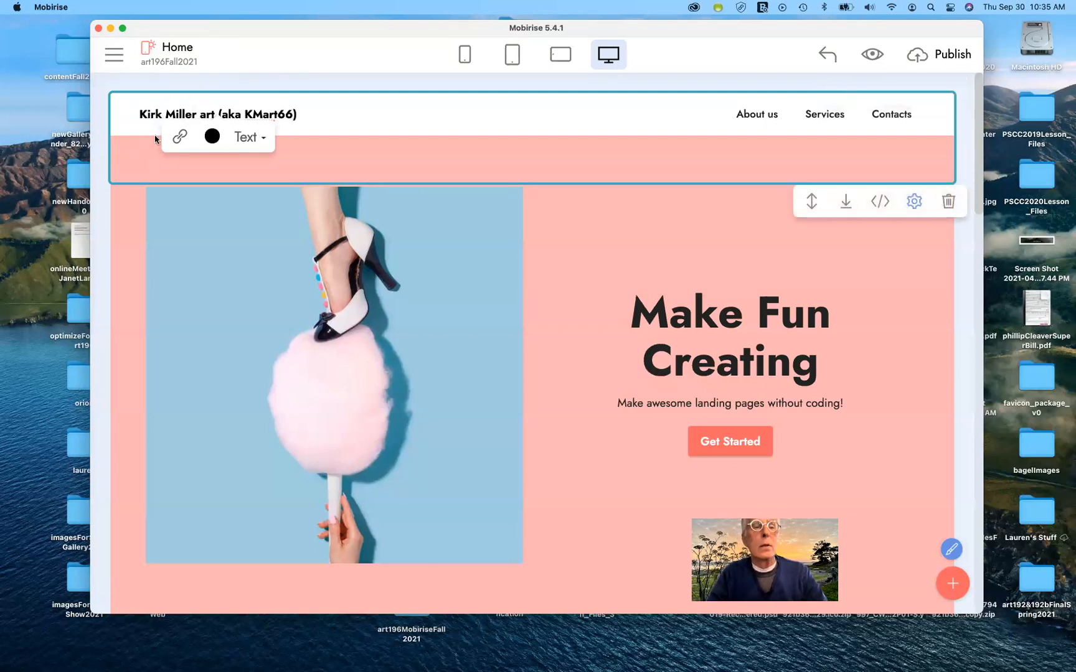
{"action": "left_click", "coordinate": [382, 123]}
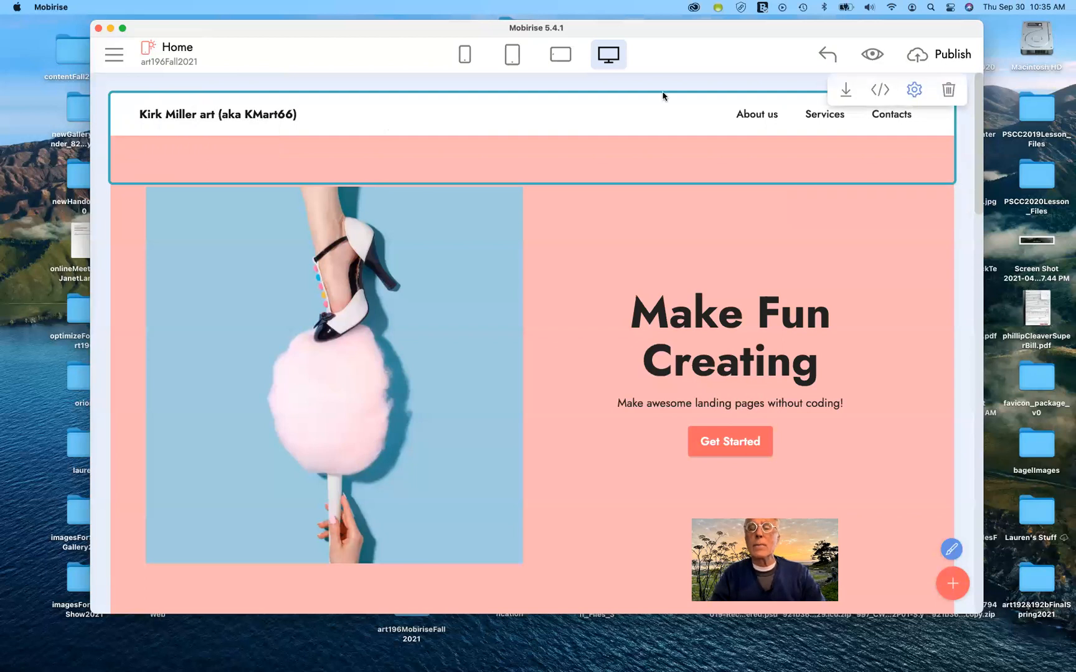
Rename the "About us" item in the menu block to "Home".
{"action": "left_click", "coordinate": [758, 121]}
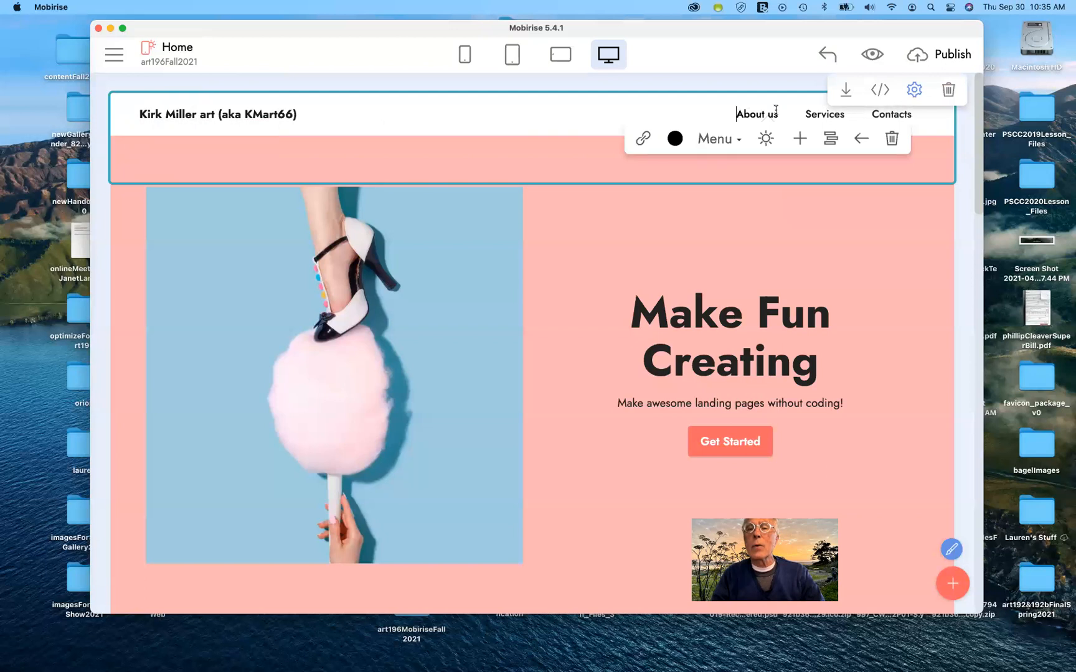
{"action": "triple_click", "coordinate": [776, 111]}
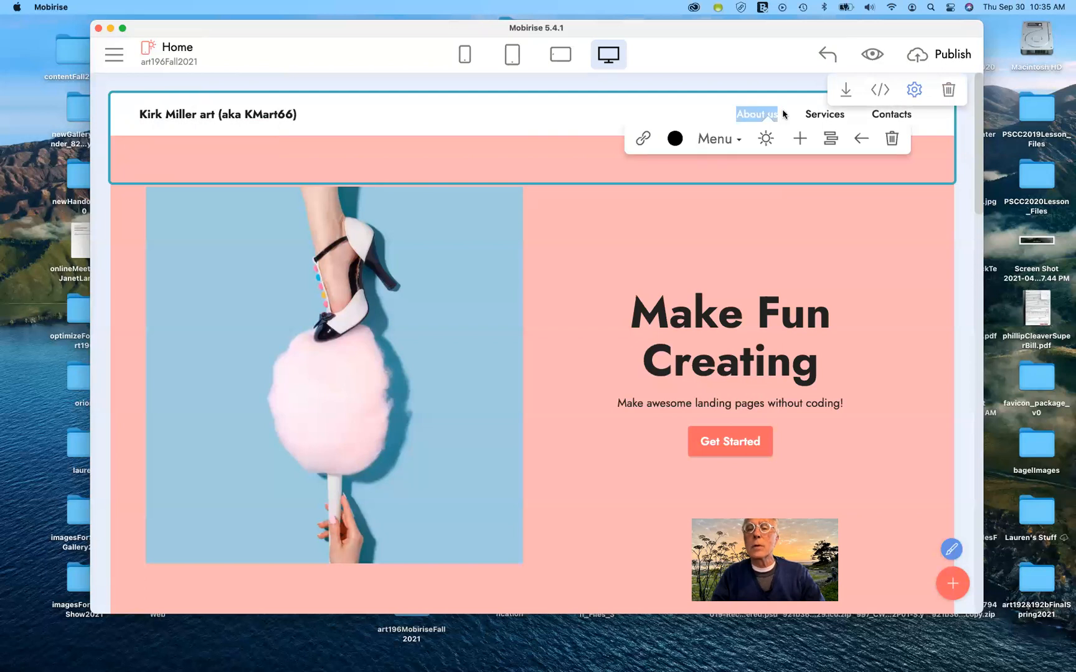
{"action": "left_click", "coordinate": [753, 76]}
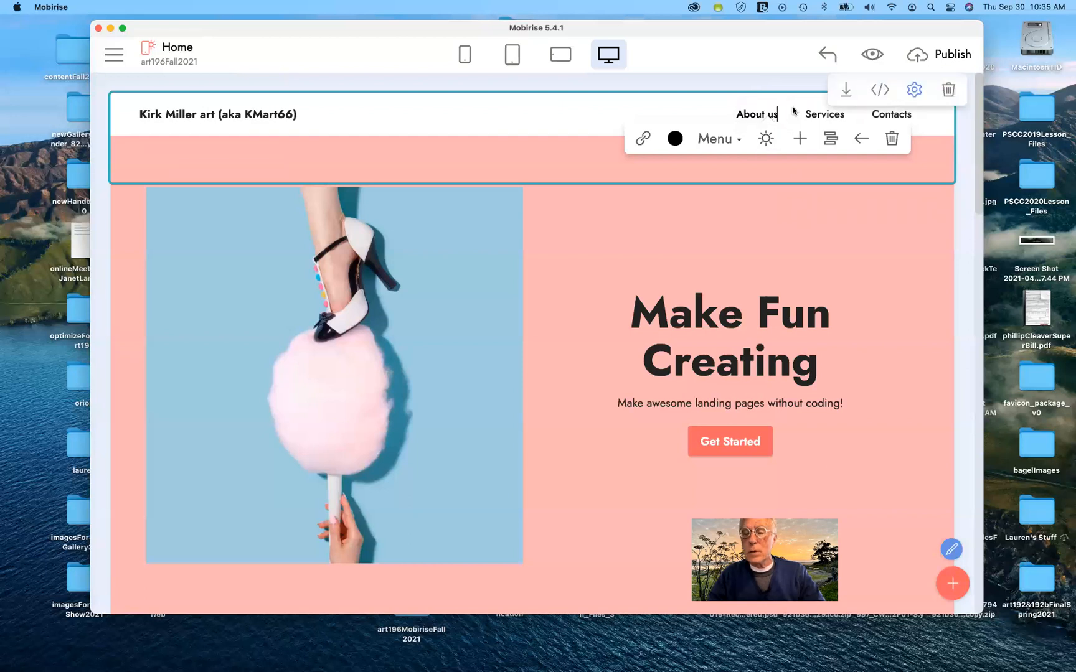
{"action": "key", "text": "BackSpace"}
{"action": "key", "text": "BackSpace"}
{"action": "key", "text": "BackSpace"}
{"action": "key", "text": "BackSpace"}
{"action": "key", "text": "BackSpace"}
{"action": "key", "text": "BackSpace"}
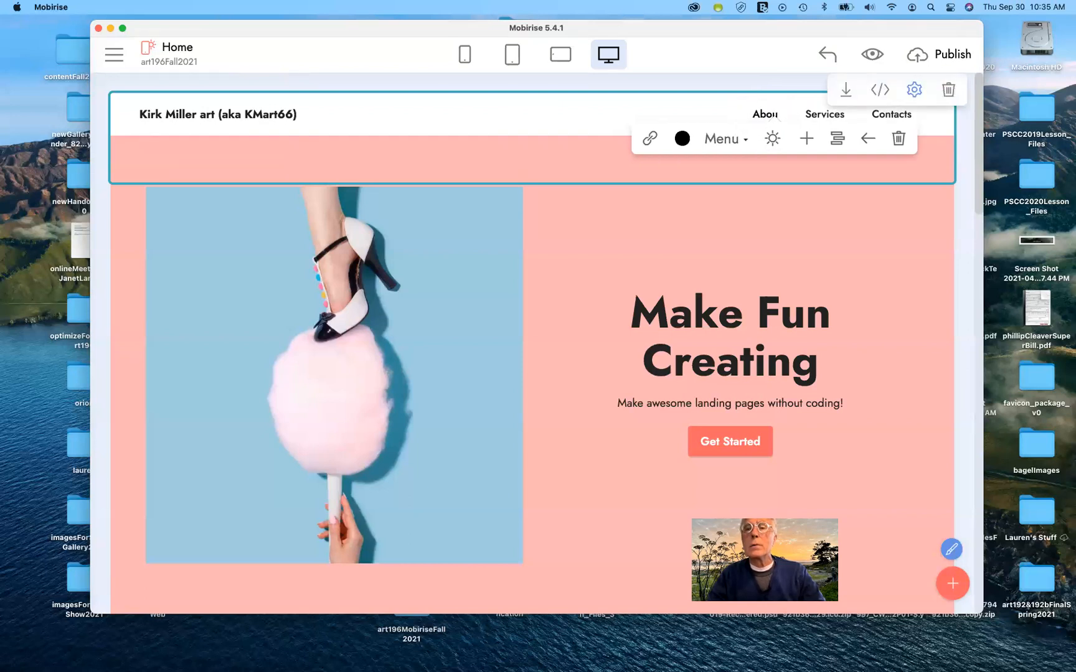
{"action": "key", "text": "BackSpace"}
{"action": "key", "text": "BackSpace"}
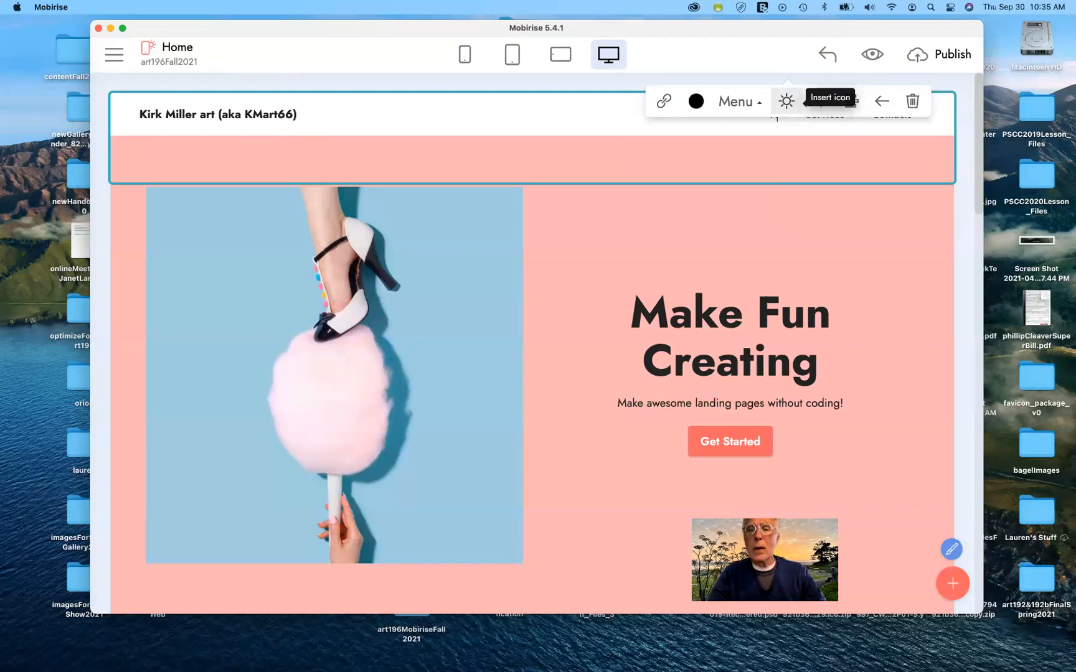
{"action": "type", "text": "Home"}
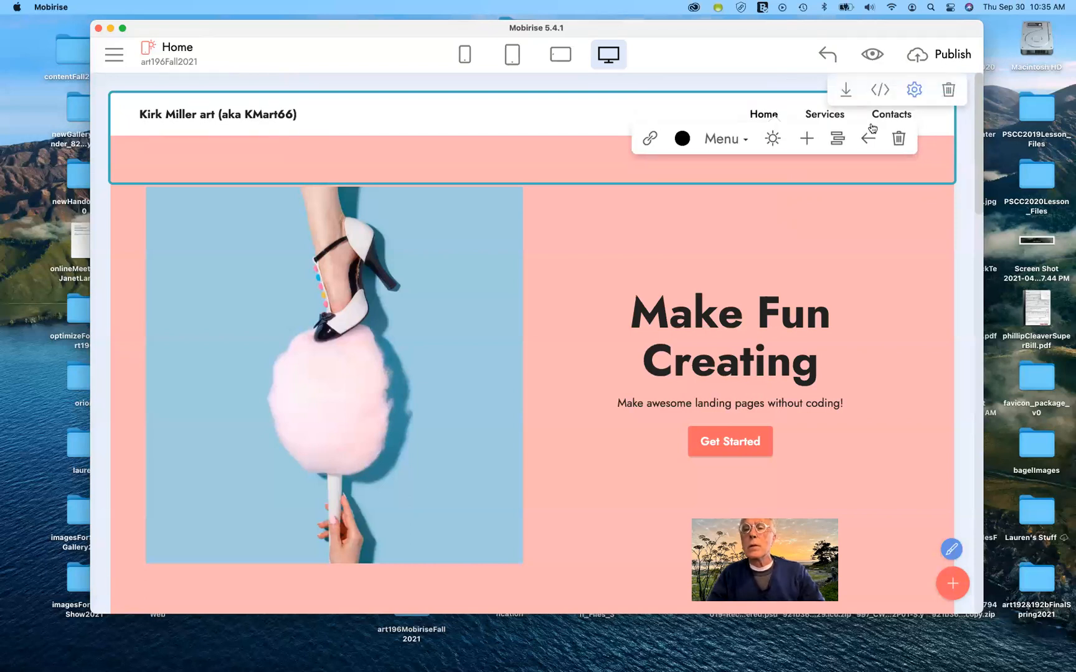
Replace the "Services" label in the menu block with "About".
{"action": "left_click", "coordinate": [839, 118]}
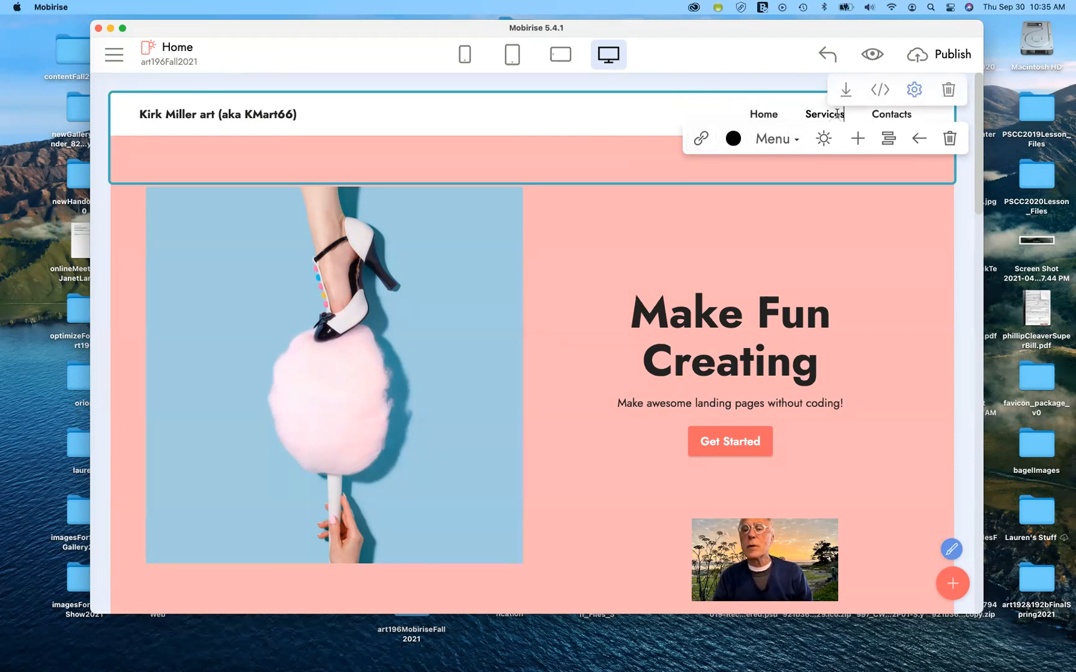
{"action": "left_click_drag", "start_coordinate": [845, 113], "coordinate": [804, 115]}
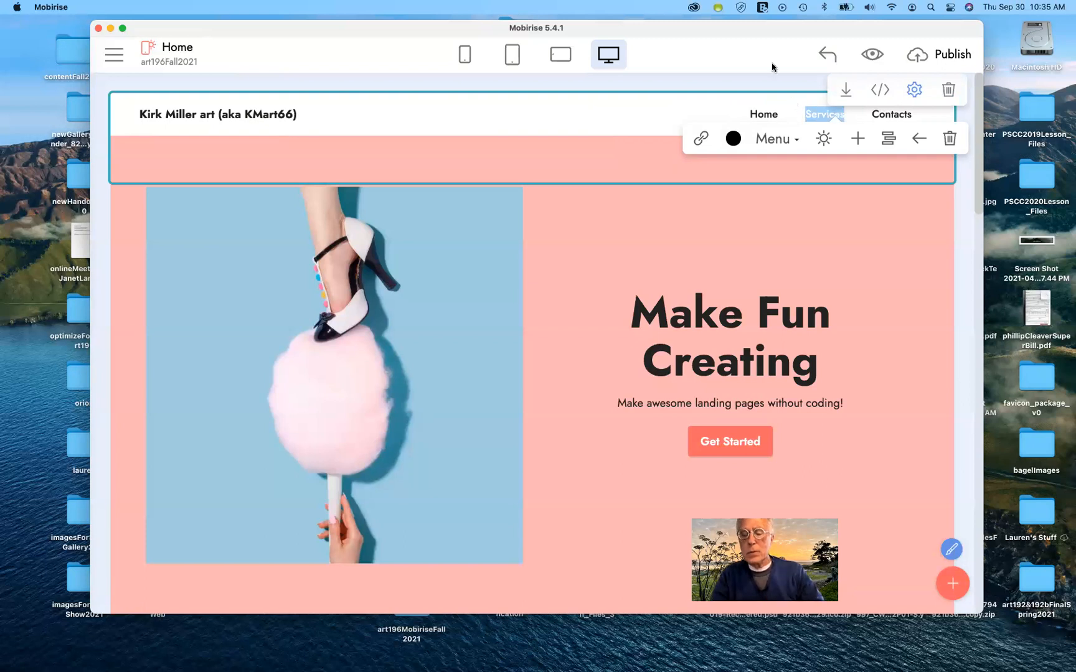
{"action": "type", "text": "About"}
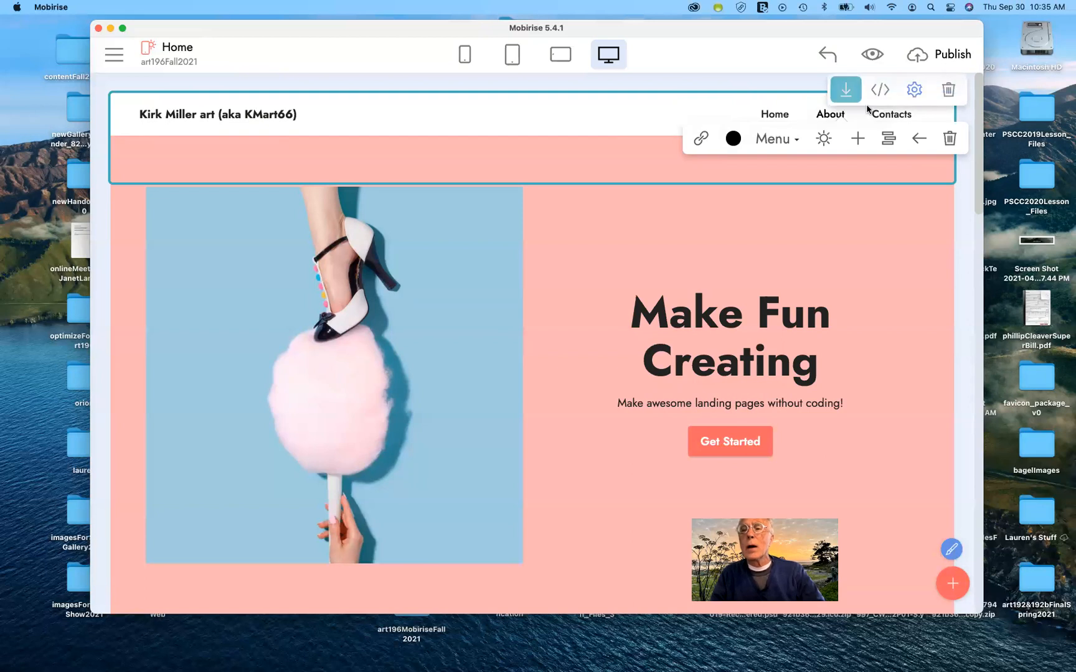
Change the "Contacts" item in the menu block to "Portfolio".
{"action": "left_click", "coordinate": [885, 117]}
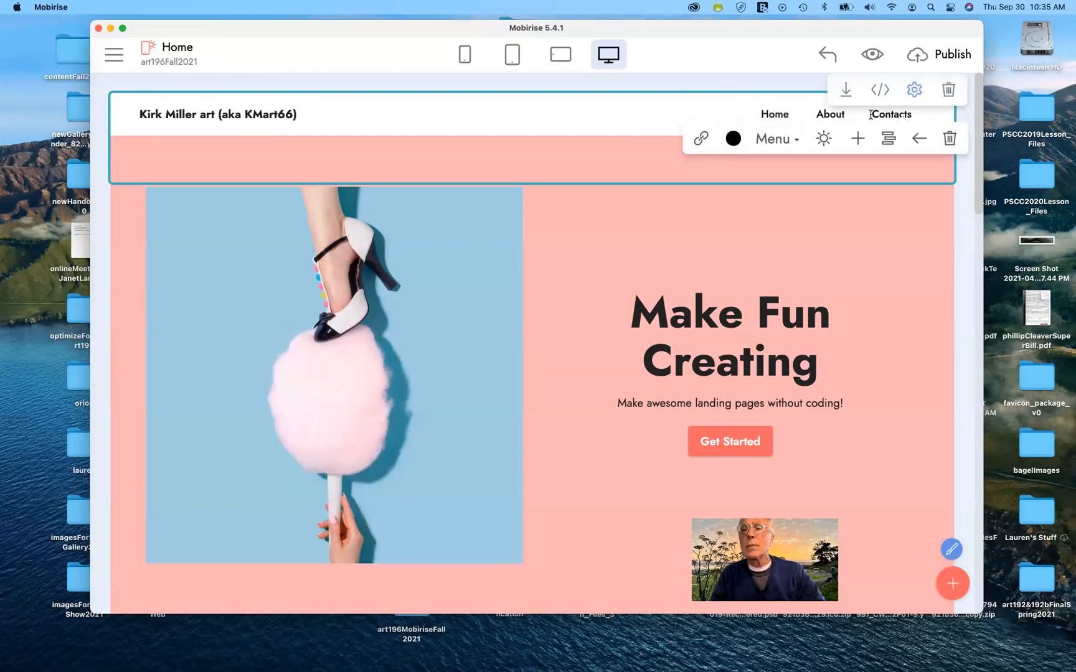
{"action": "left_click_drag", "start_coordinate": [873, 114], "coordinate": [910, 114]}
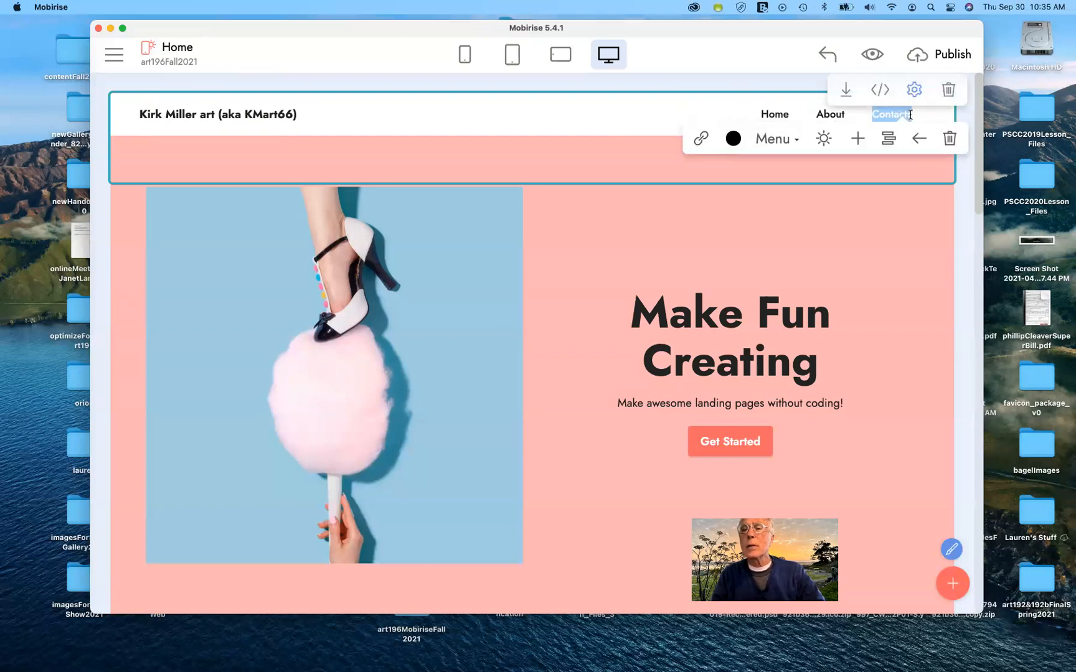
{"action": "left_click", "coordinate": [910, 115]}
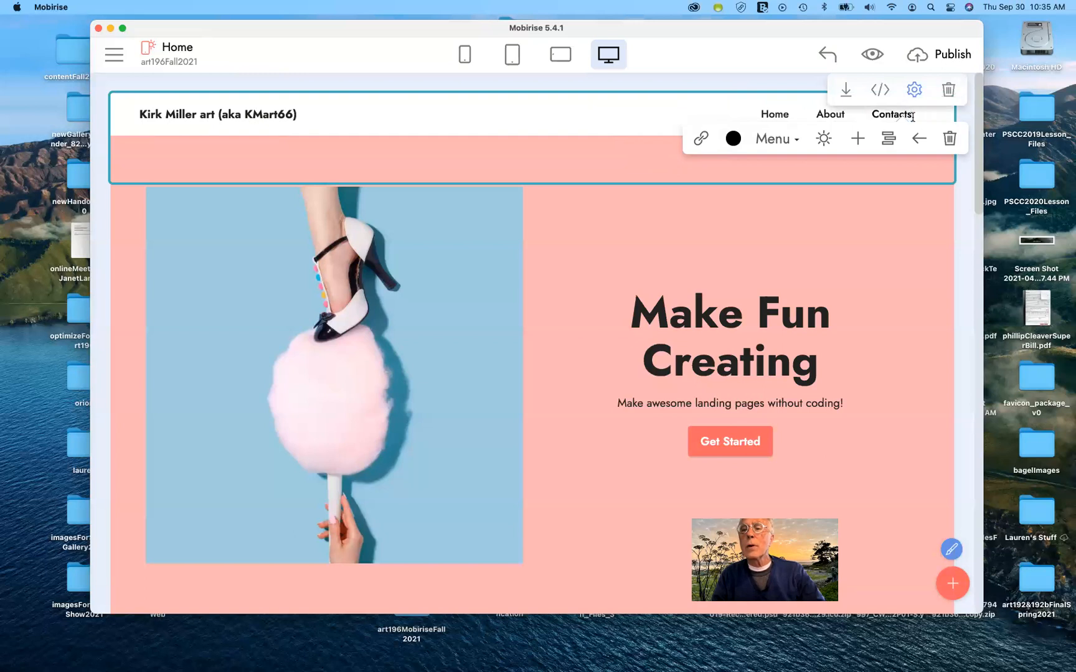
{"action": "key", "text": "BackSpace"}
{"action": "key", "text": "BackSpace"}
{"action": "key", "text": "BackSpace"}
{"action": "key", "text": "BackSpace"}
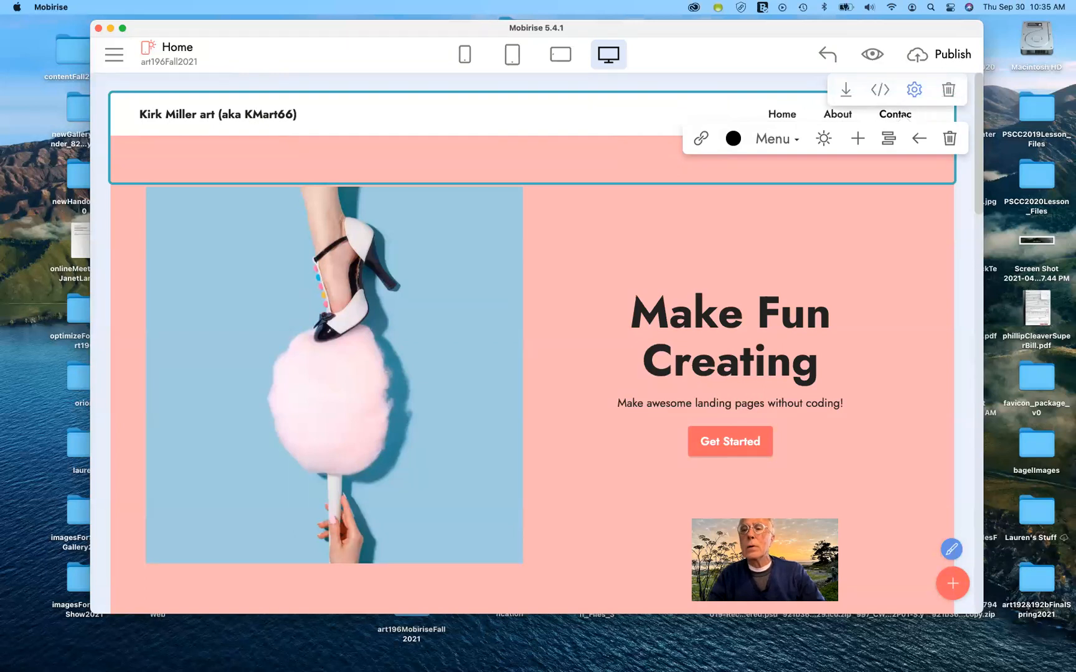
{"action": "key", "text": "BackSpace"}
{"action": "key", "text": "BackSpace"}
{"action": "key", "text": "BackSpace"}
{"action": "key", "text": "BackSpace"}
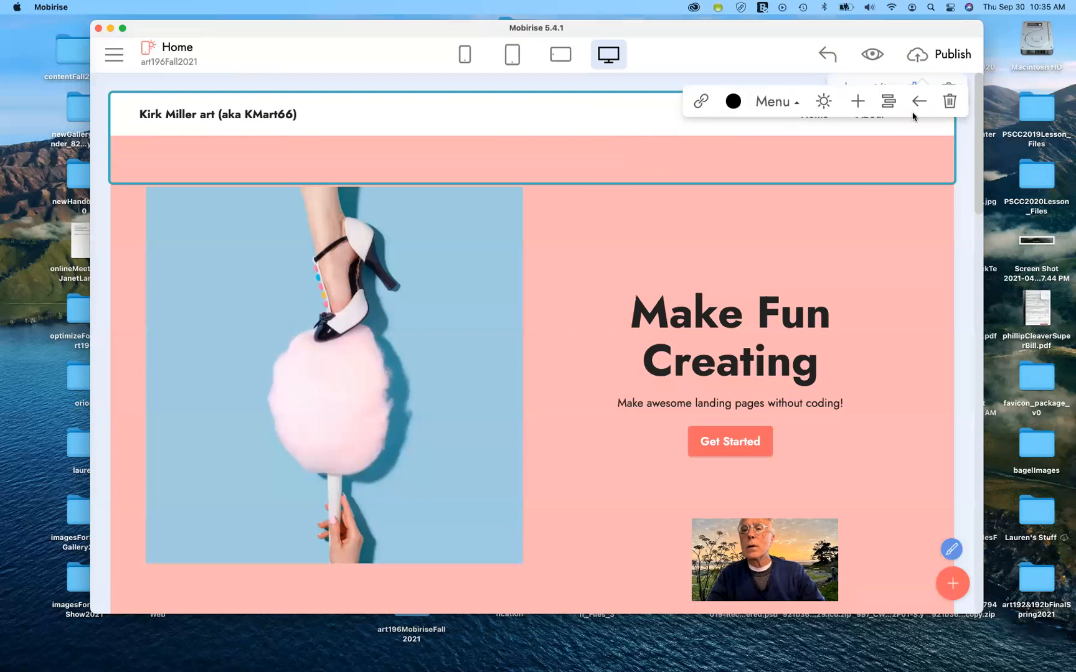
{"action": "type", "text": "Po"}
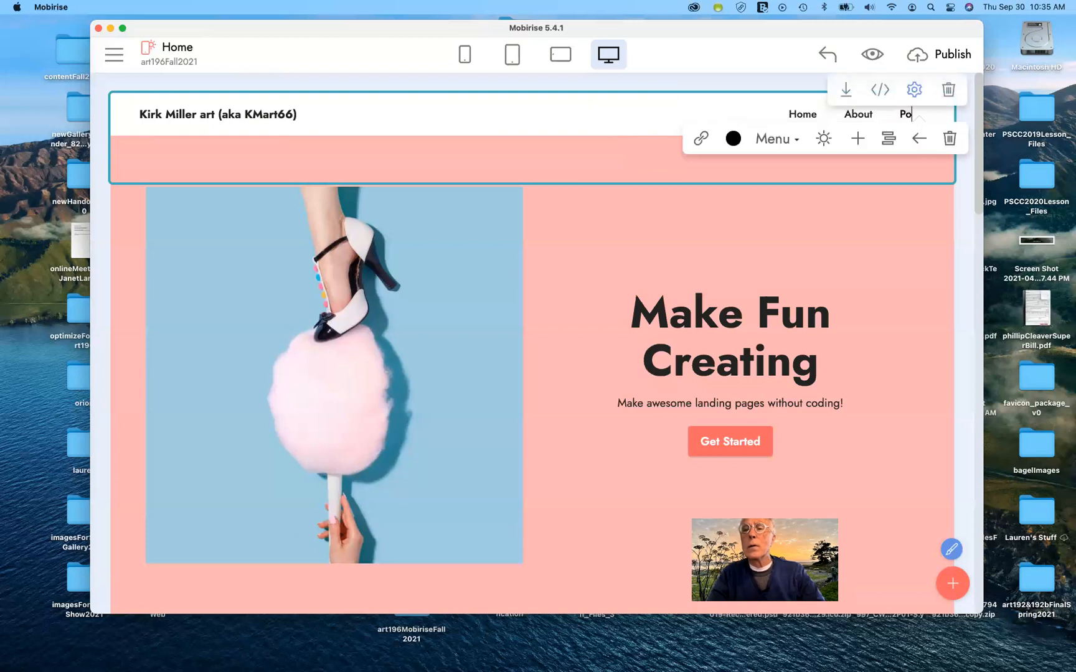
{"action": "type", "text": "rtfol"}
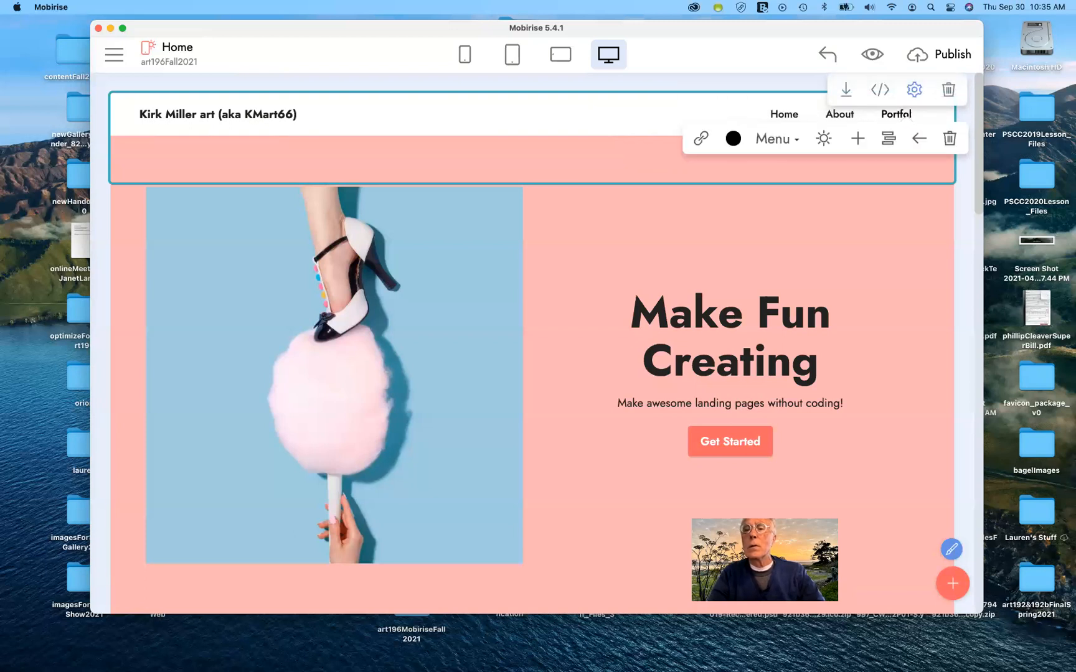
{"action": "type", "text": "io"}
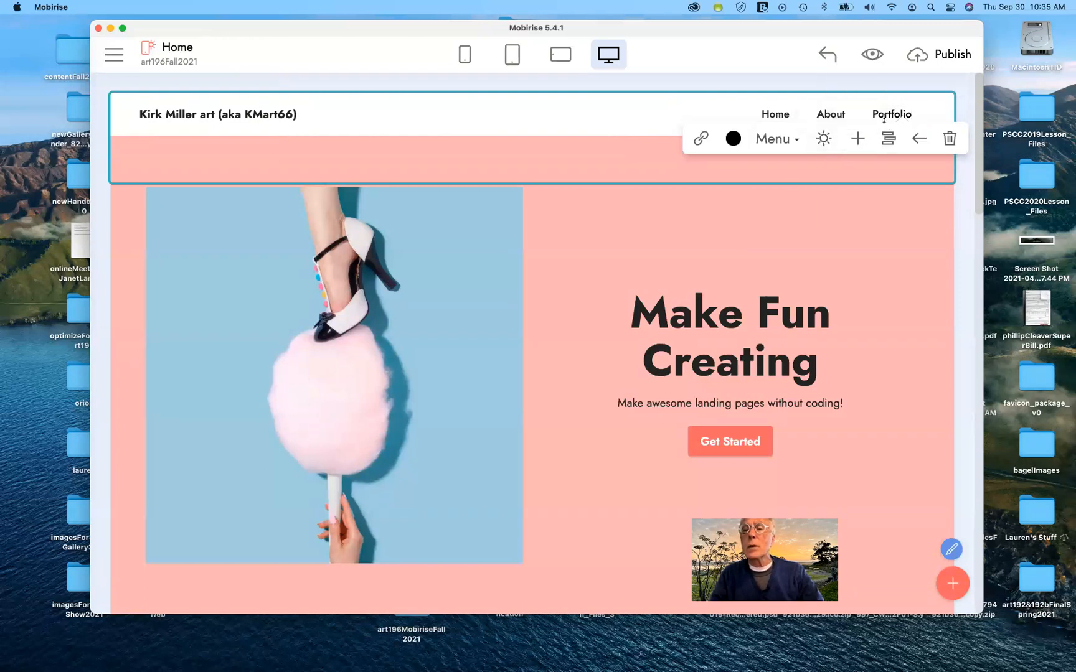
Add a fourth menu item after "Portfolio" and label it "Contact Us".
{"action": "mouse_move", "coordinate": [884, 119]}
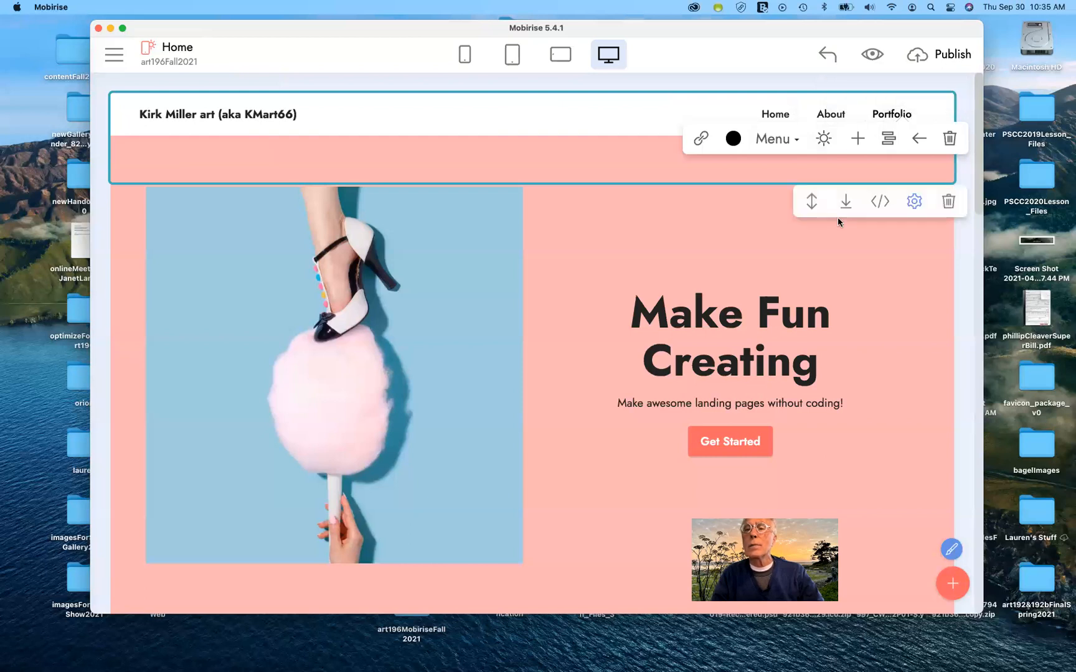
{"action": "left_click", "coordinate": [879, 117]}
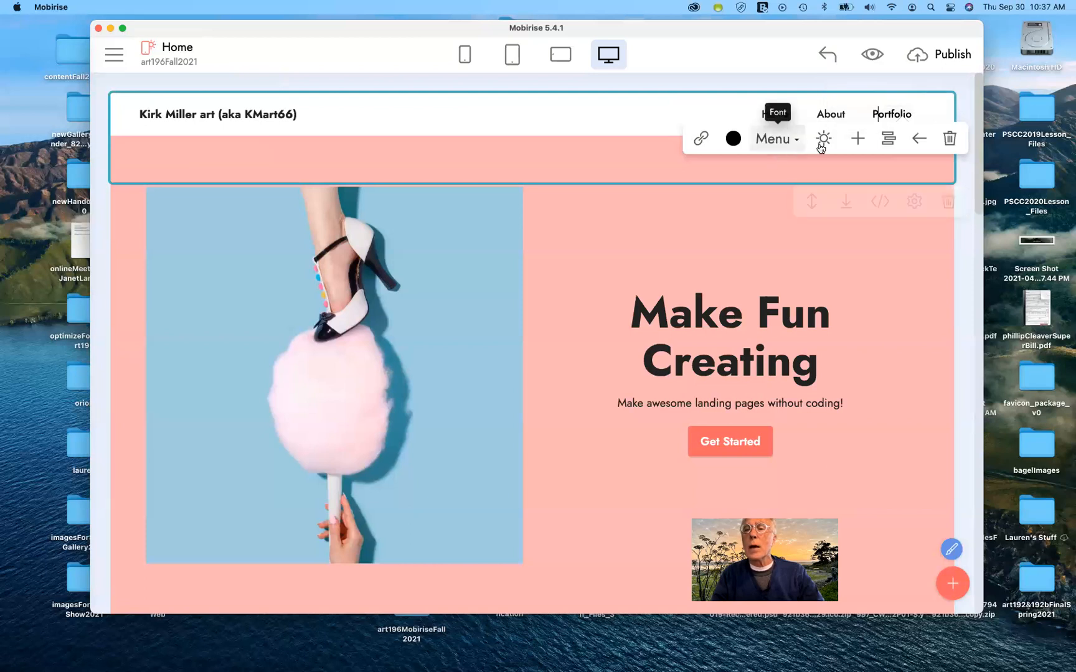
{"action": "left_click", "coordinate": [855, 140]}
{"action": "left_click", "coordinate": [873, 114]}
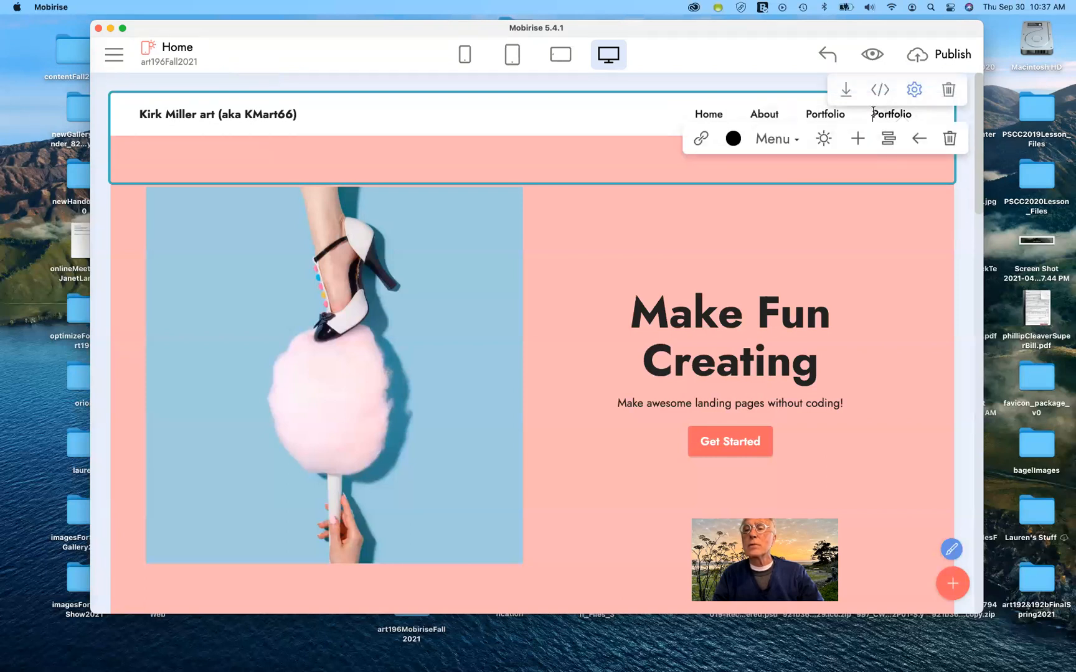
{"action": "double_click", "coordinate": [902, 114]}
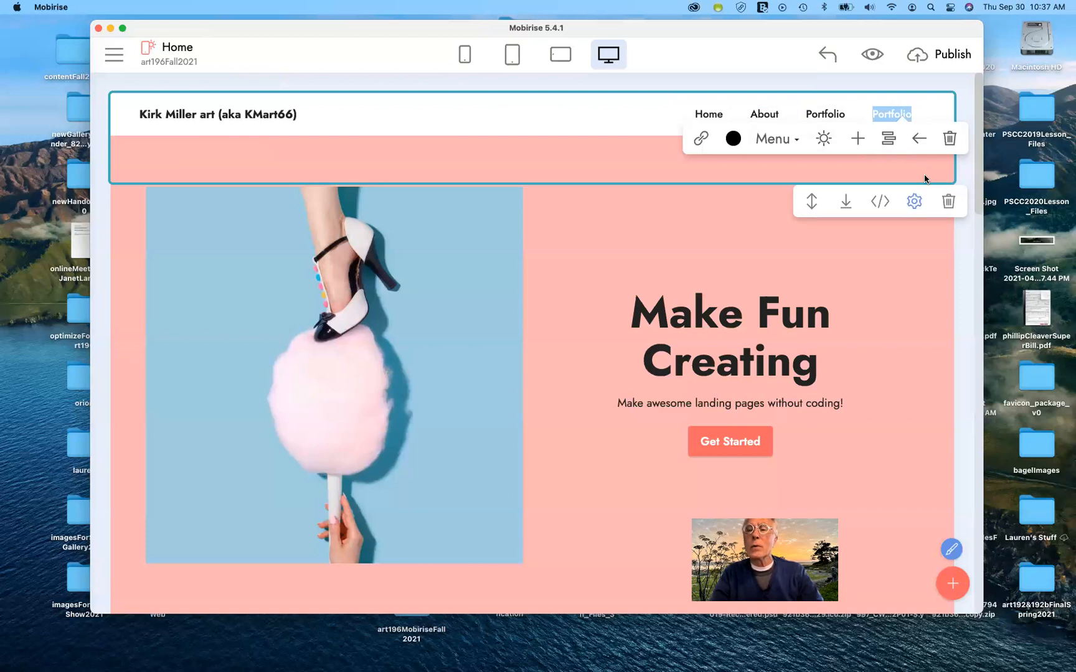
{"action": "type", "text": "C"}
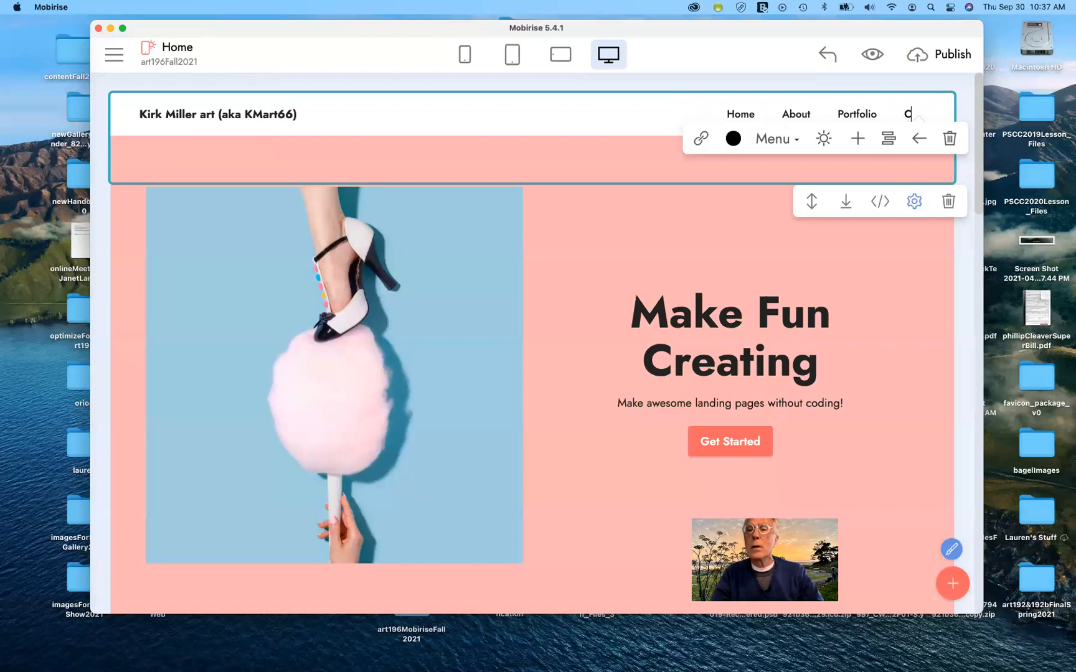
{"action": "type", "text": "ontac"}
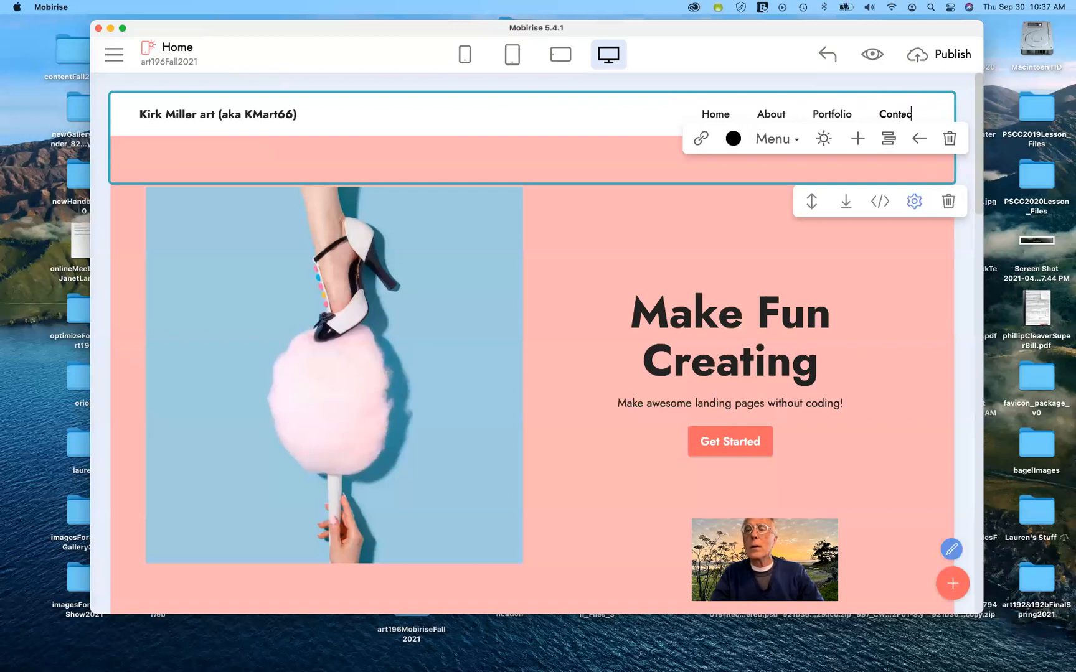
{"action": "type", "text": "t Us"}
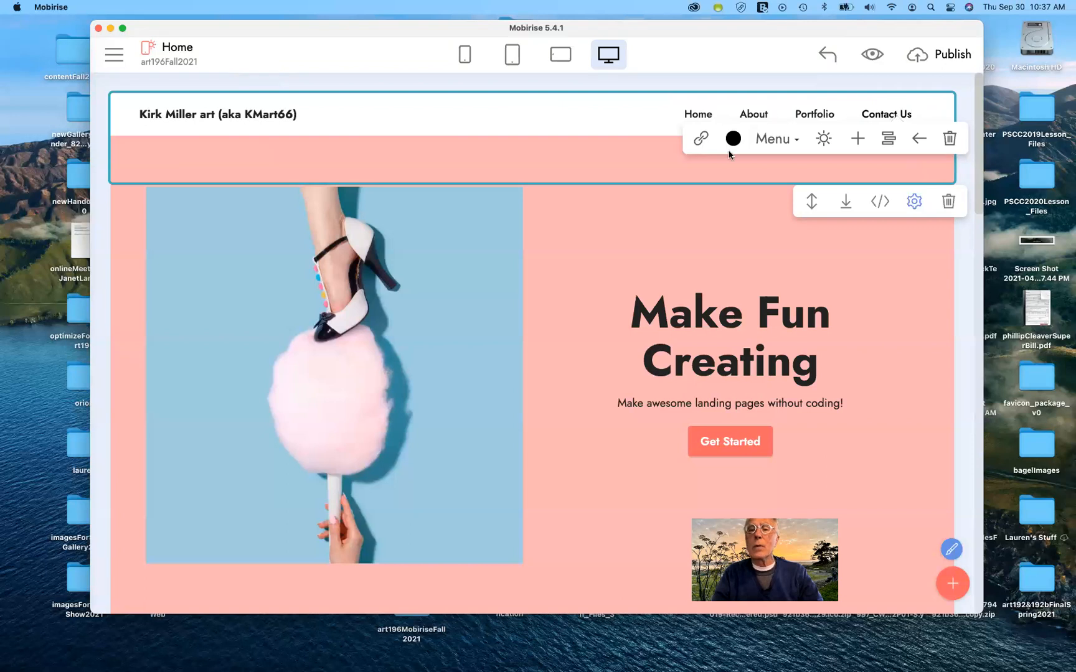
{"action": "left_click", "coordinate": [635, 120]}
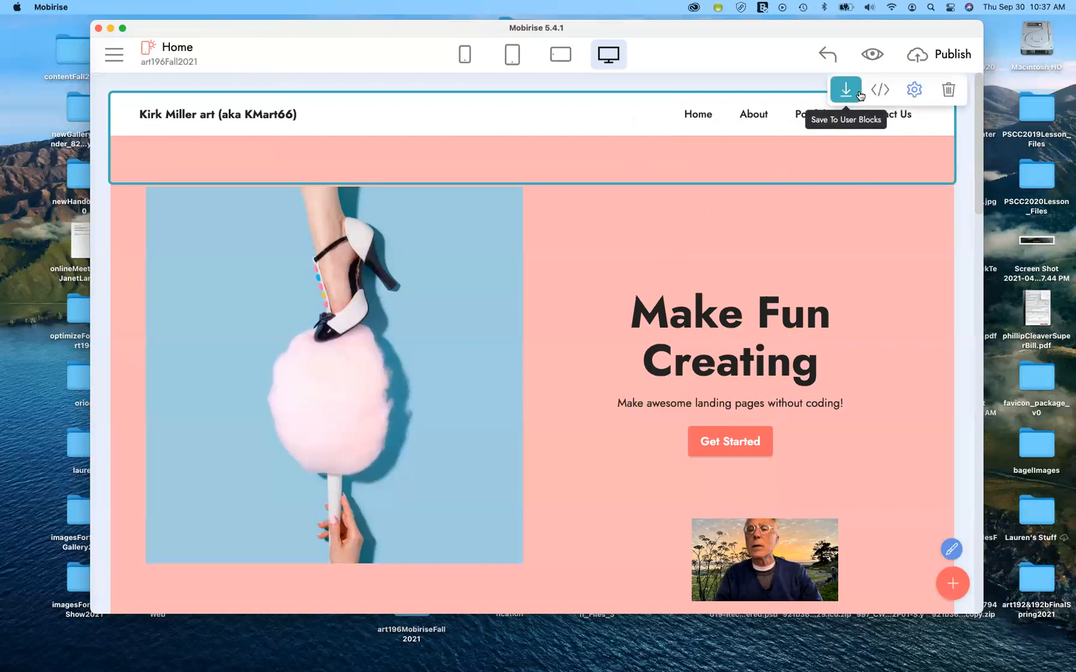
Make the menu block's background transparent in its block parameters.
{"action": "left_click", "coordinate": [914, 93]}
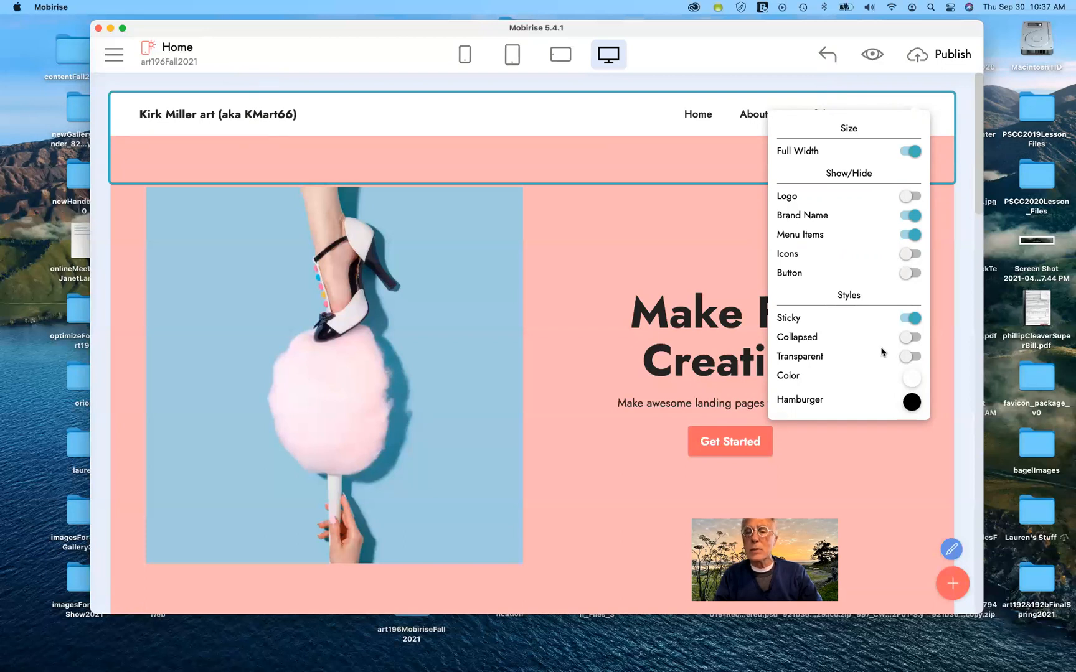
{"action": "left_click", "coordinate": [908, 358]}
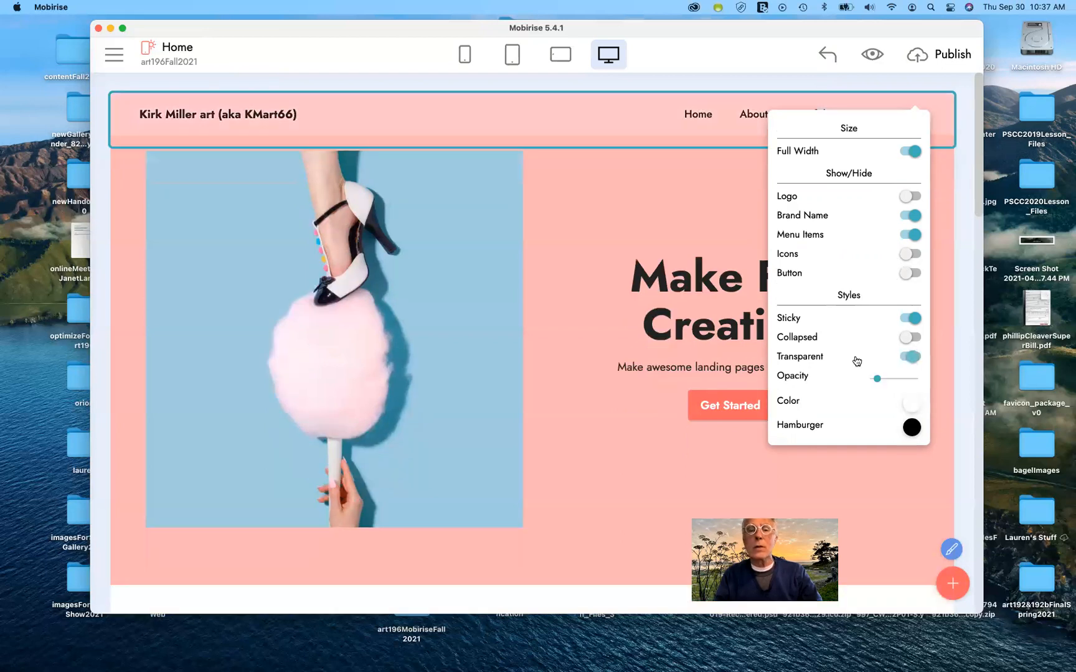
{"action": "left_click", "coordinate": [697, 192]}
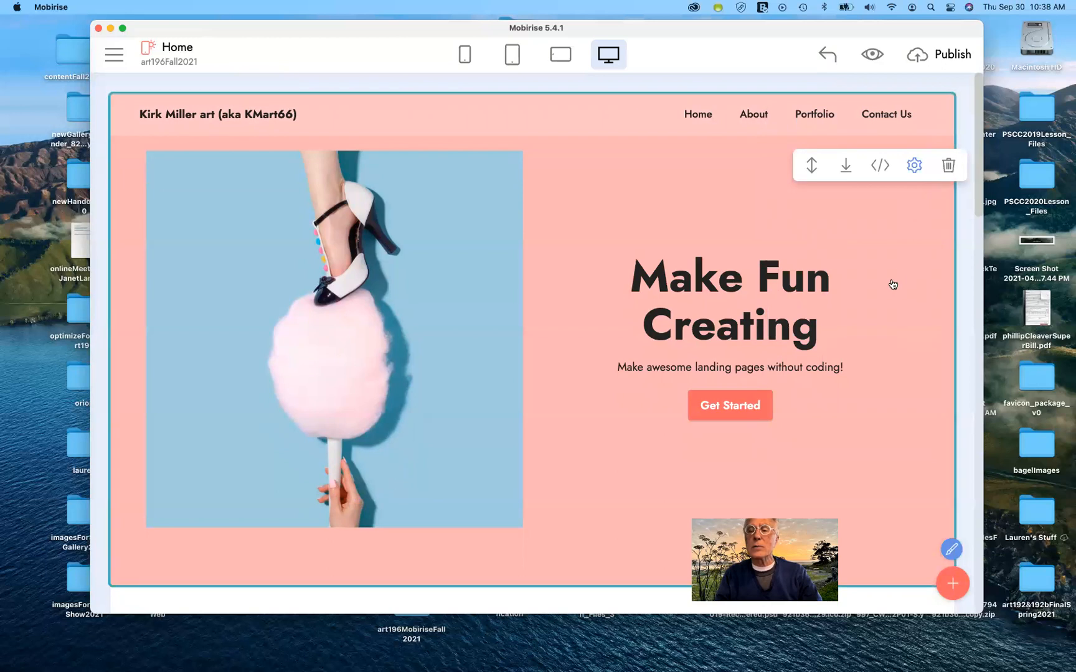
Look at the media options for replacing the header block's picture, leaving the image as it is.
{"action": "left_click", "coordinate": [872, 302]}
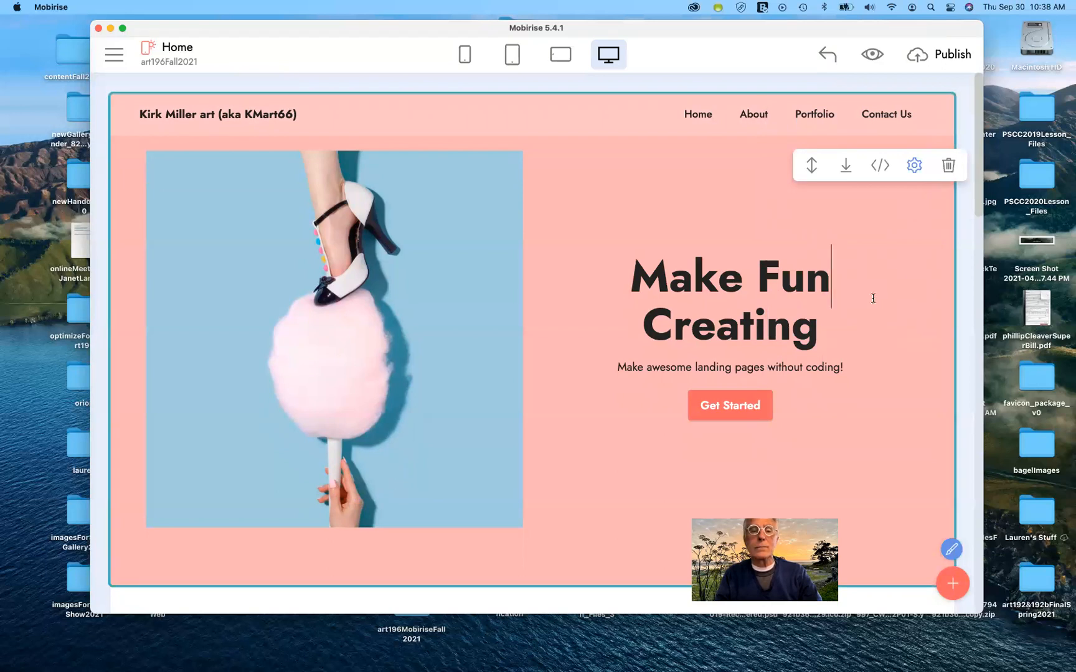
{"action": "left_click", "coordinate": [438, 288]}
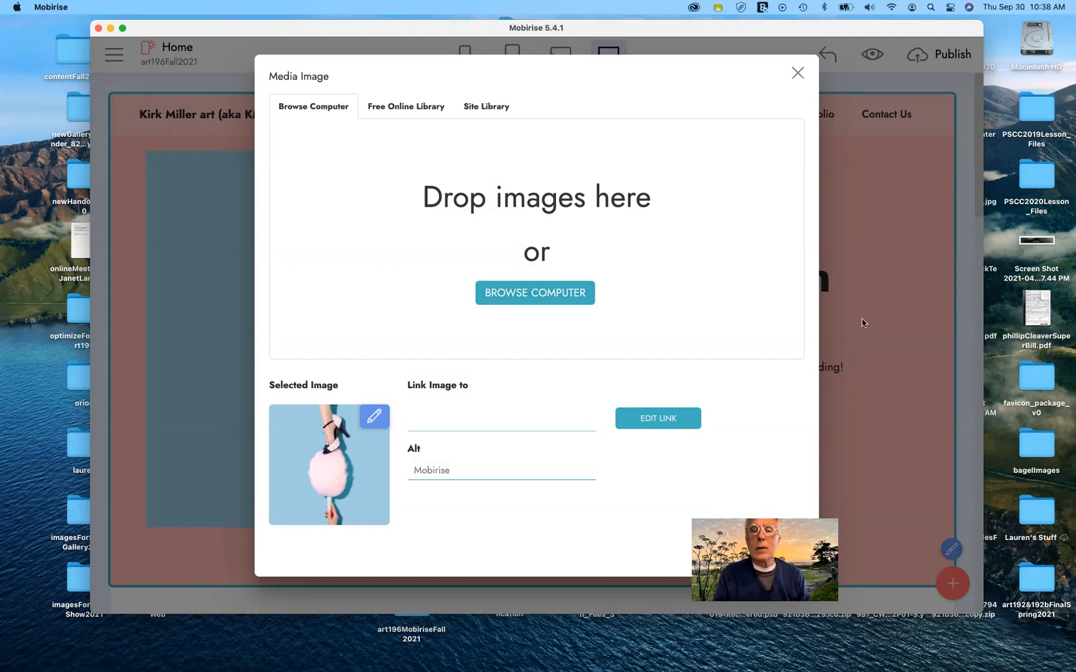
{"action": "left_click", "coordinate": [797, 74]}
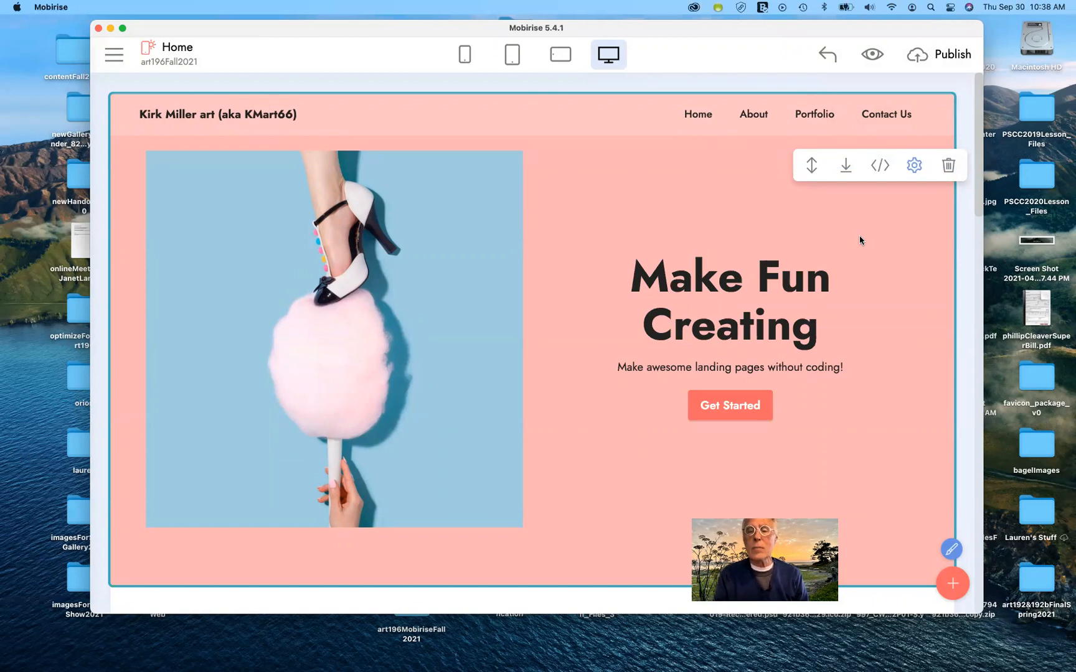
Replace the "Make Fun Creating" heading with three lines: "Welcome", "to" plus the site owner's full name in possessive form, and "Website".
{"action": "left_click", "coordinate": [691, 282]}
{"action": "left_click_drag", "start_coordinate": [630, 280], "coordinate": [835, 309]}
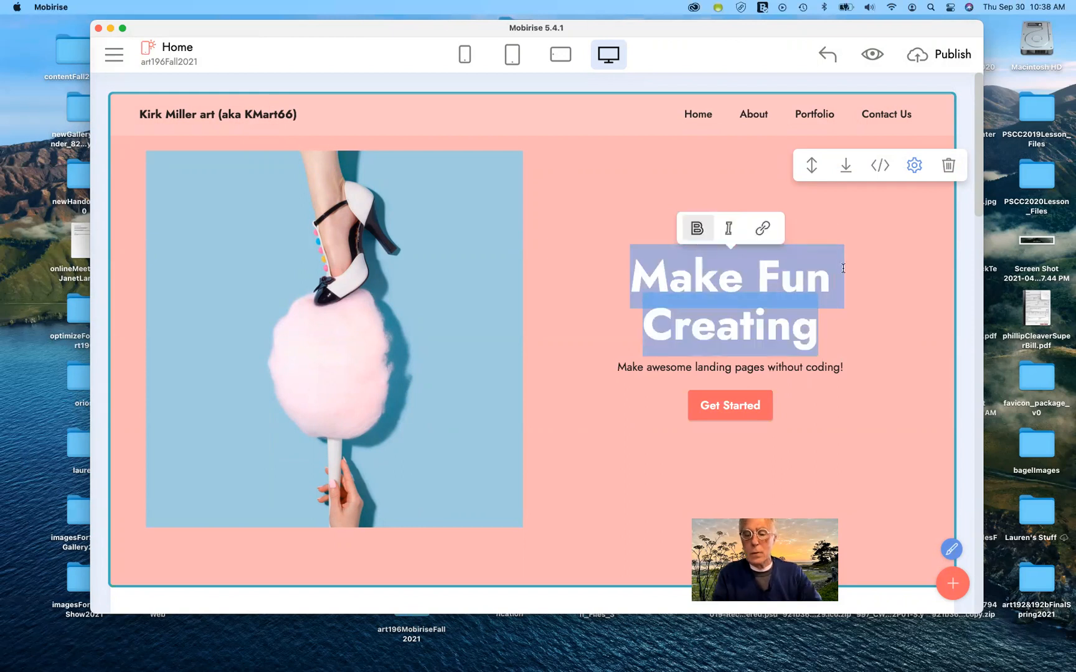
{"action": "type", "text": "Wel"}
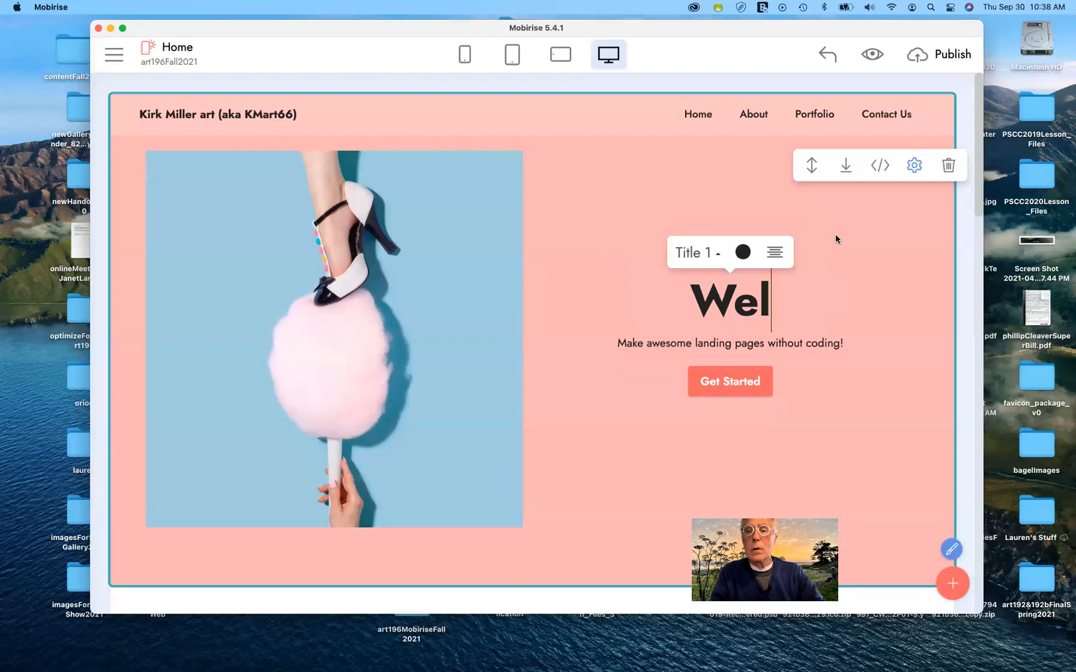
{"action": "type", "text": "come"}
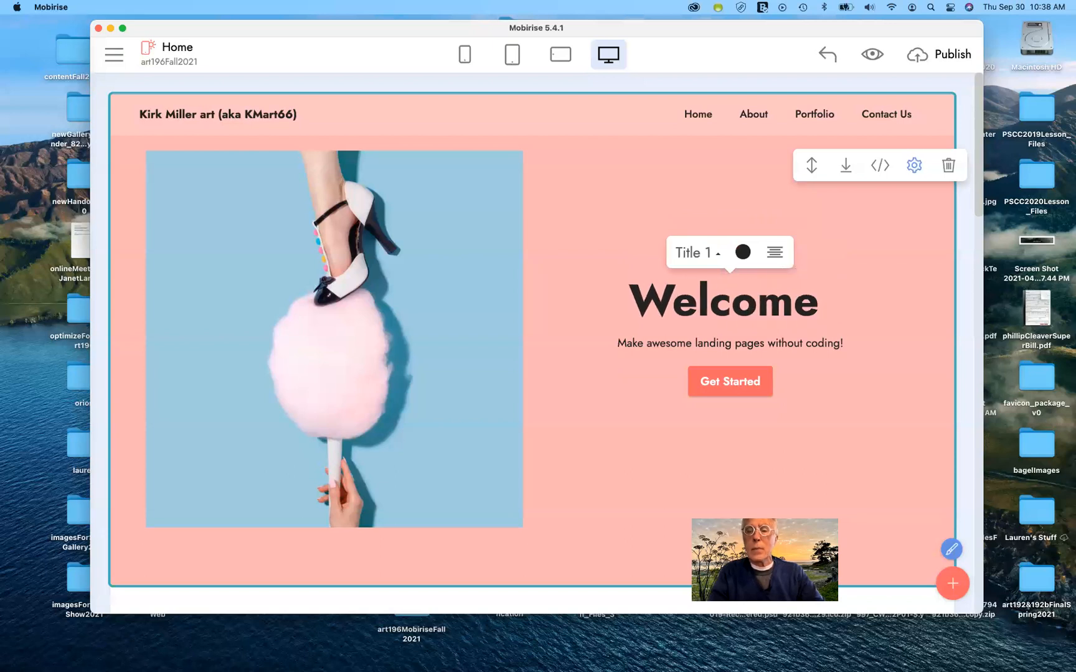
{"action": "key", "text": "Return"}
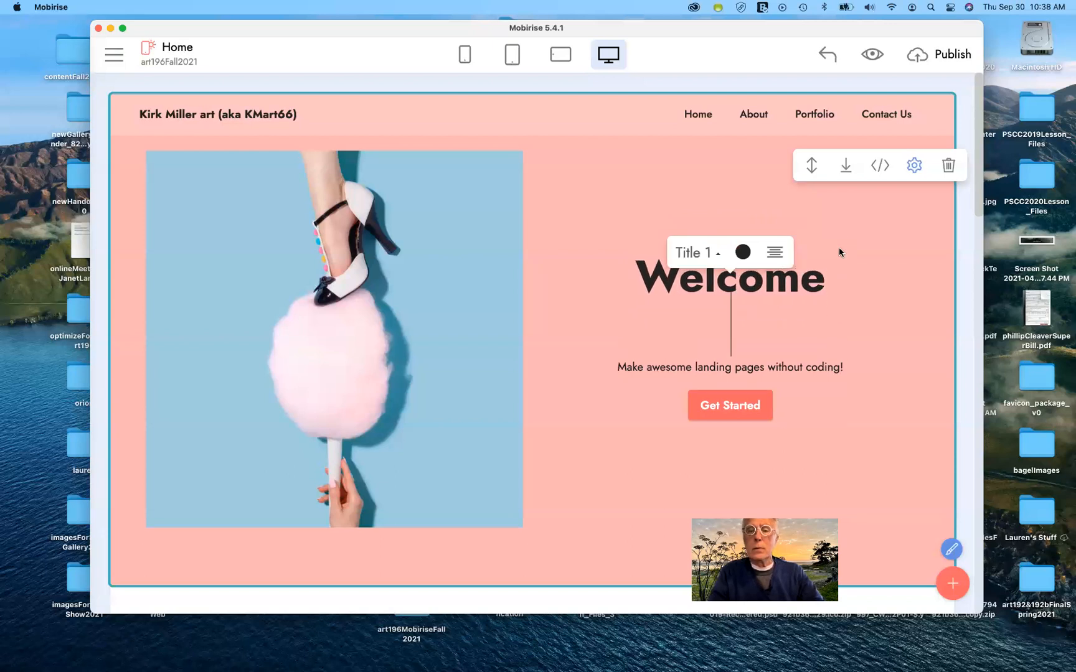
{"action": "type", "text": "to "}
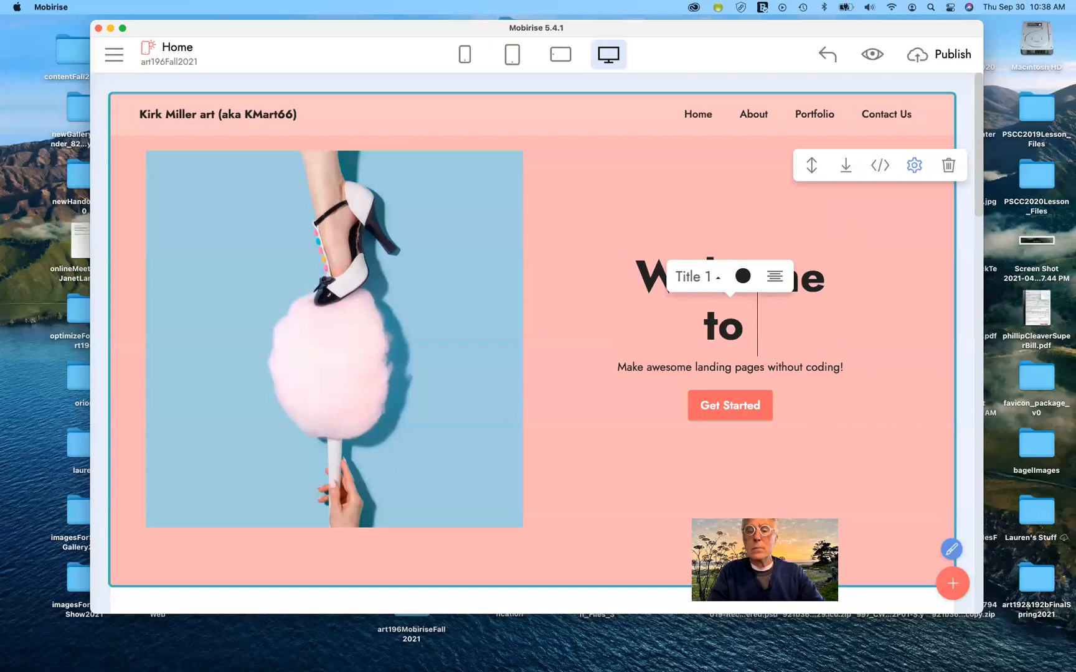
{"action": "type", "text": "Kirk"}
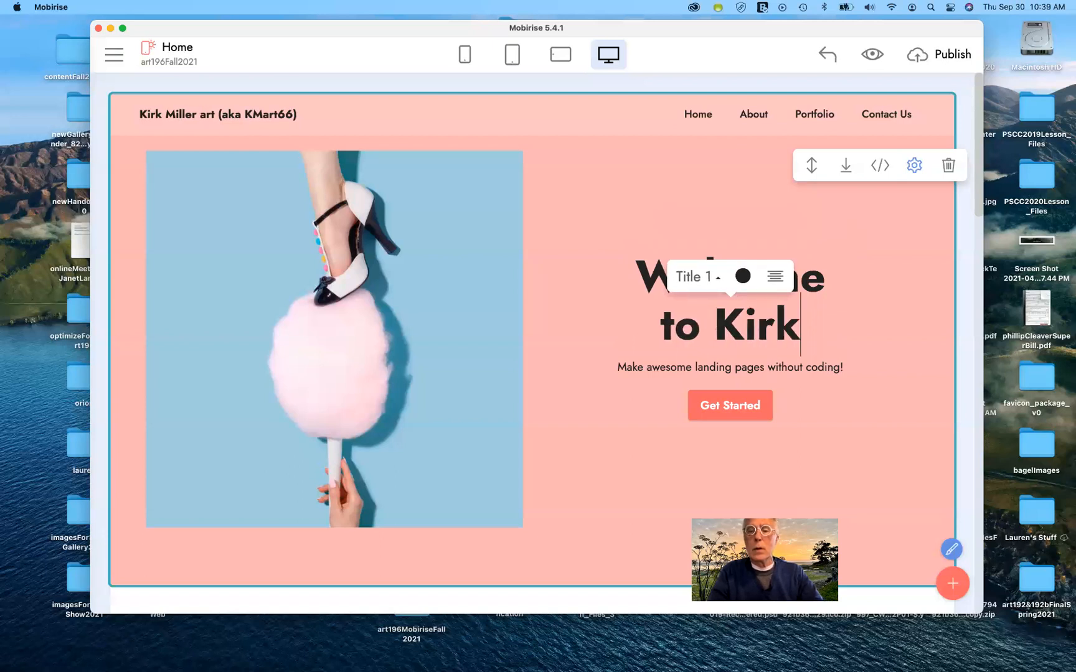
{"action": "type", "text": " Miller's"}
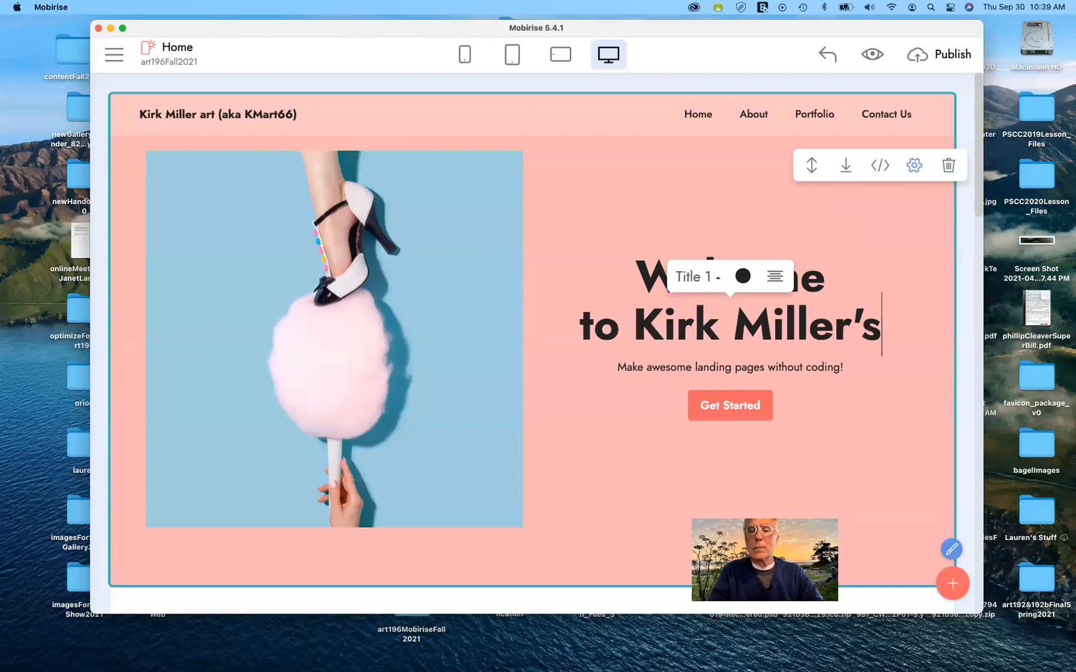
{"action": "key", "text": "Return"}
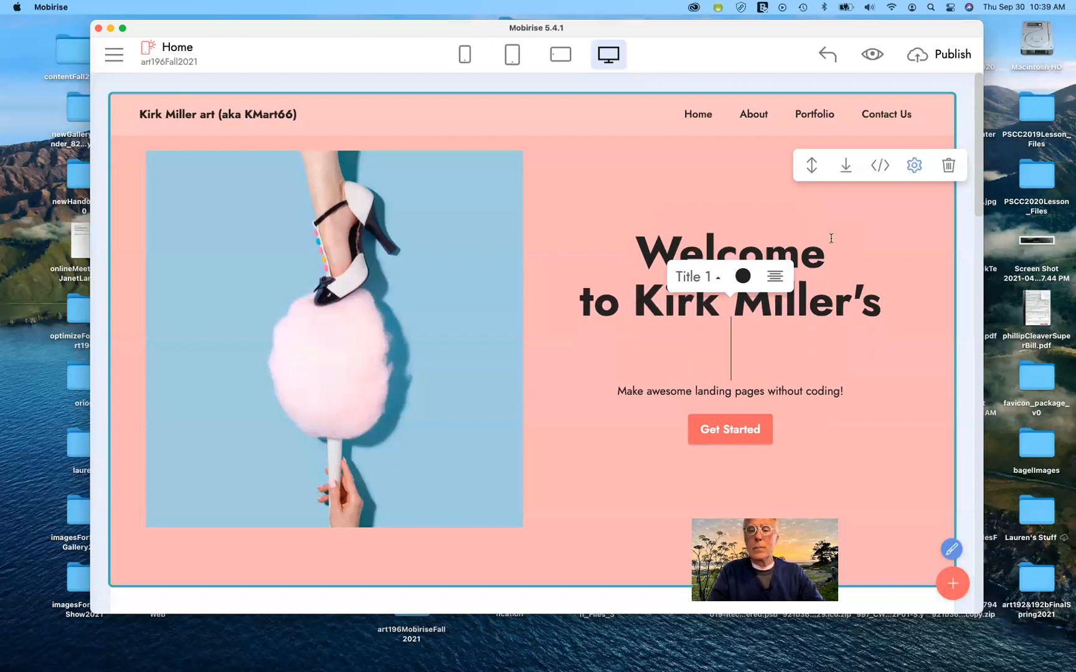
{"action": "type", "text": "Website"}
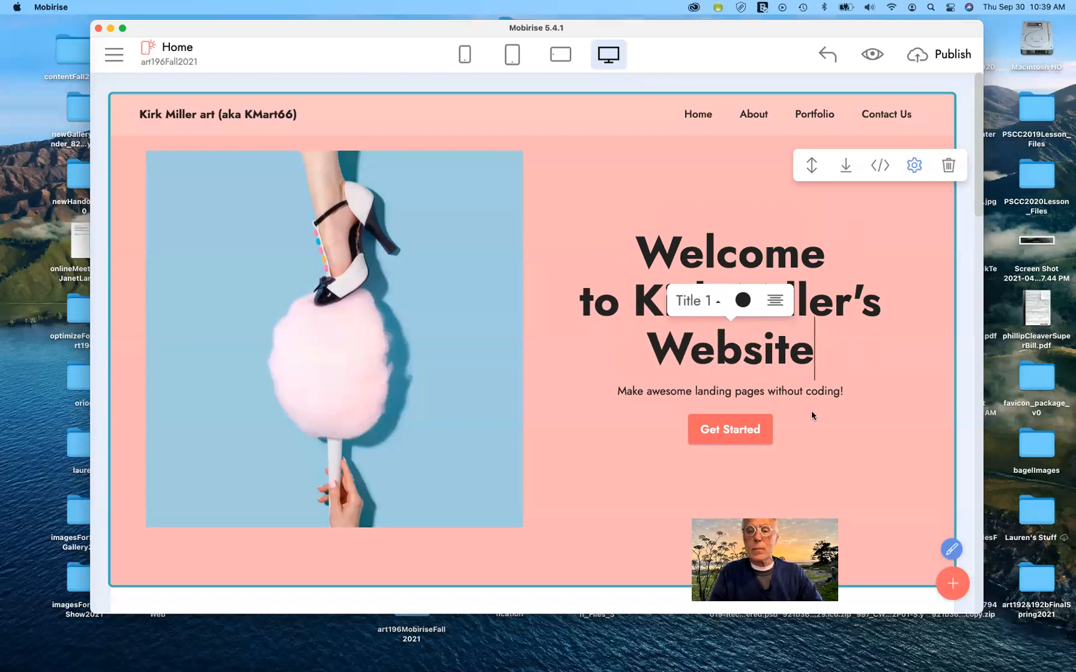
{"action": "left_click", "coordinate": [819, 425]}
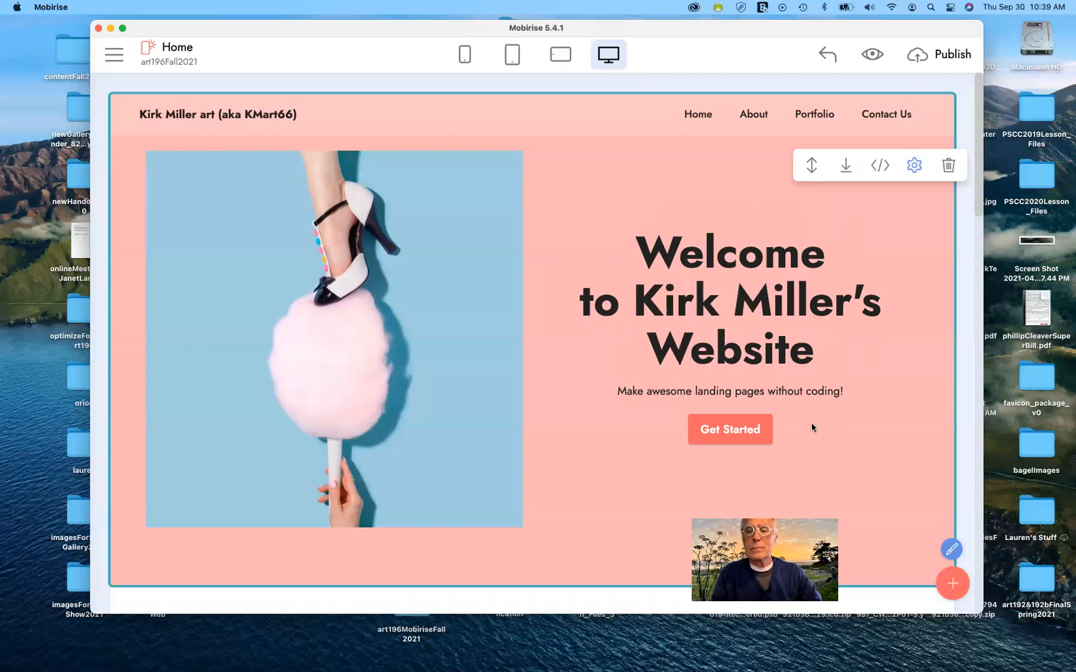
{"action": "left_click", "coordinate": [762, 394]}
{"action": "left_click", "coordinate": [779, 447]}
{"action": "left_click", "coordinate": [835, 396]}
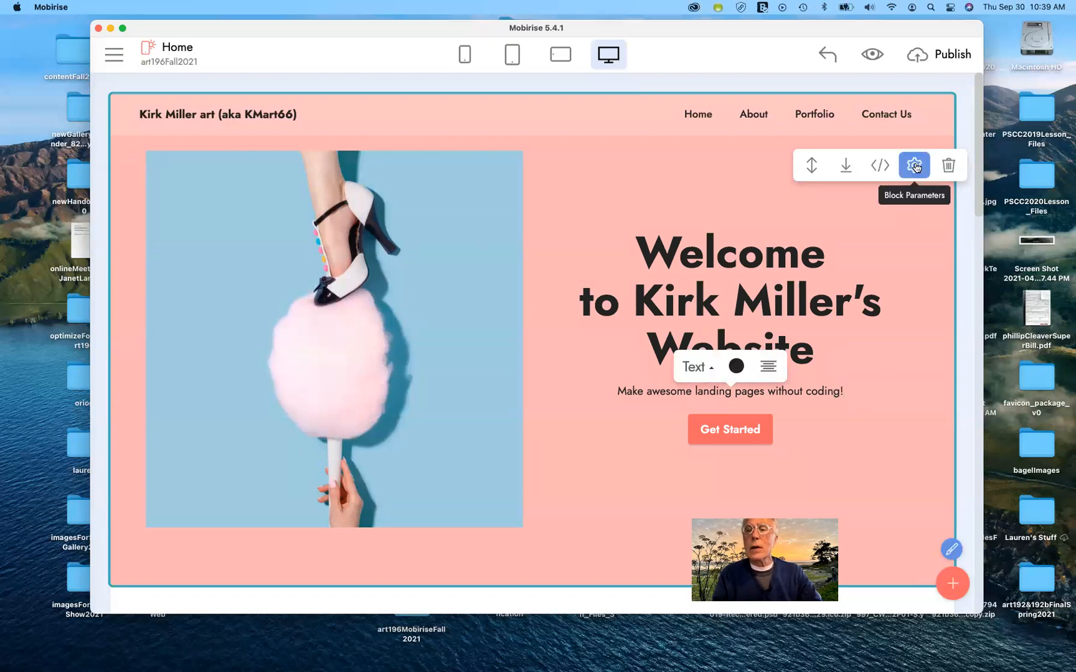
{"action": "left_click", "coordinate": [856, 234]}
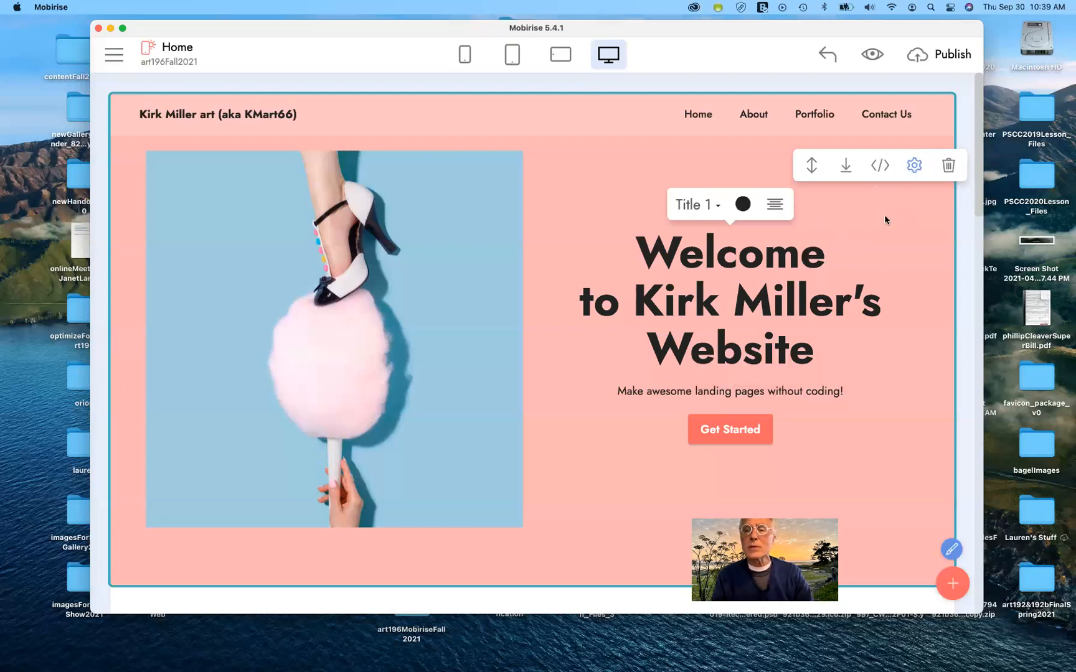
Try hiding the header block's title and text, restore both, and hide the block's buttons.
{"action": "left_click", "coordinate": [913, 165]}
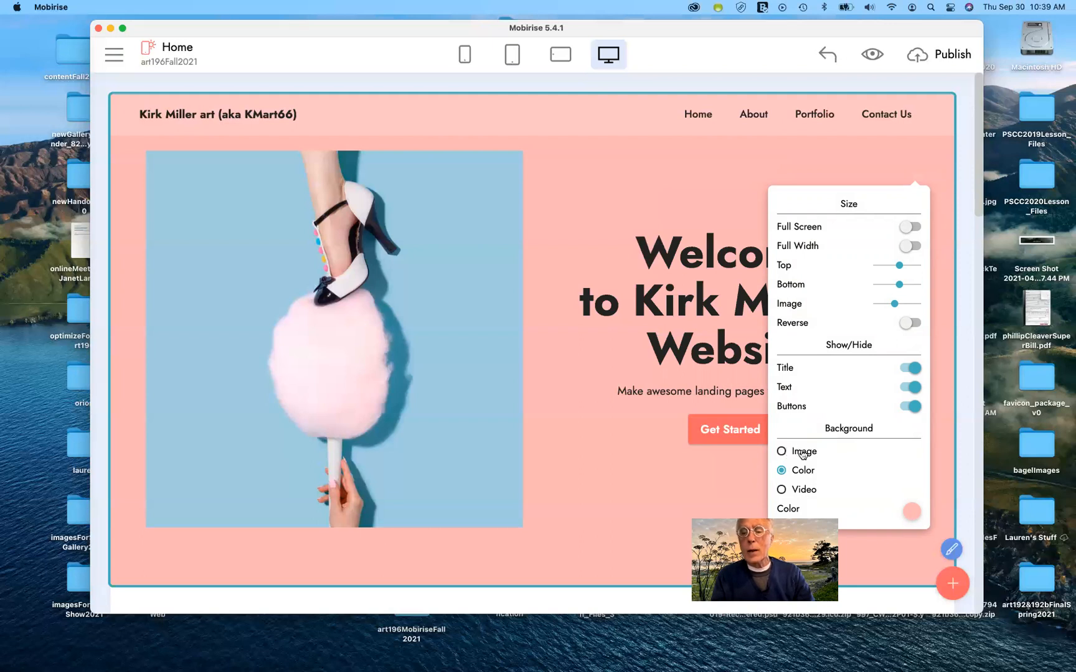
{"action": "left_click", "coordinate": [910, 368]}
{"action": "left_click", "coordinate": [910, 368]}
{"action": "left_click", "coordinate": [912, 388]}
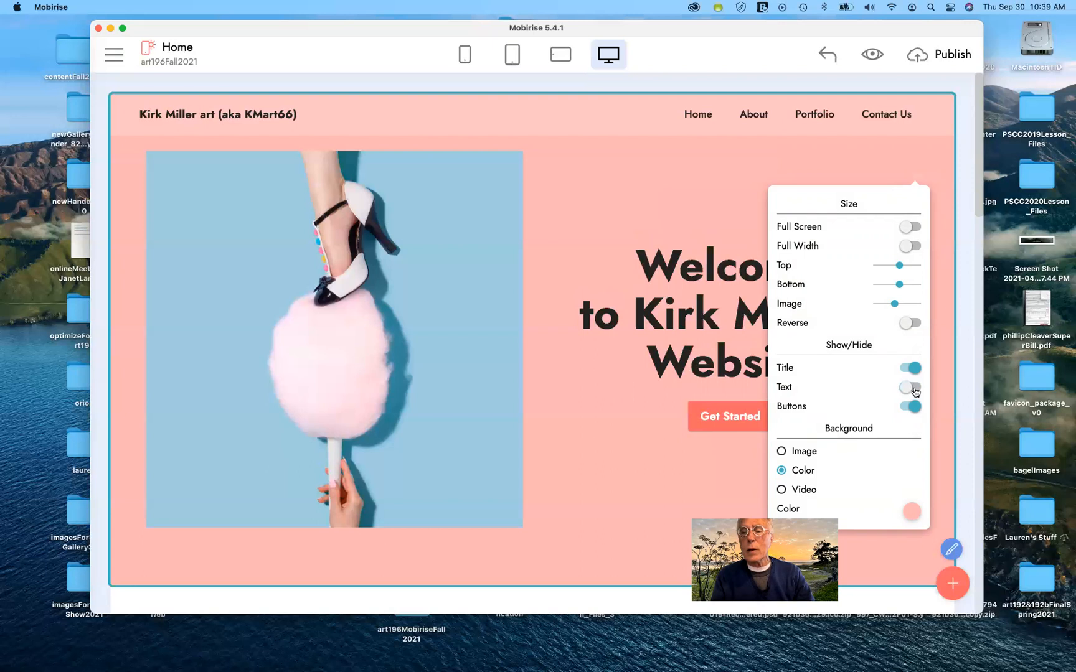
{"action": "left_click", "coordinate": [912, 388]}
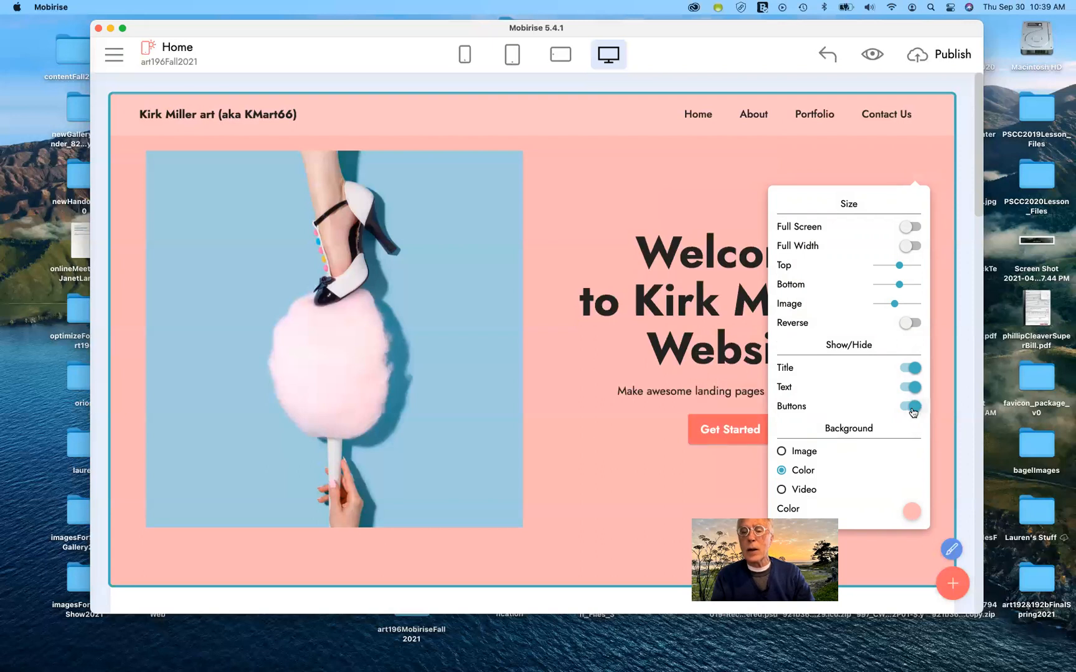
{"action": "left_click", "coordinate": [912, 408]}
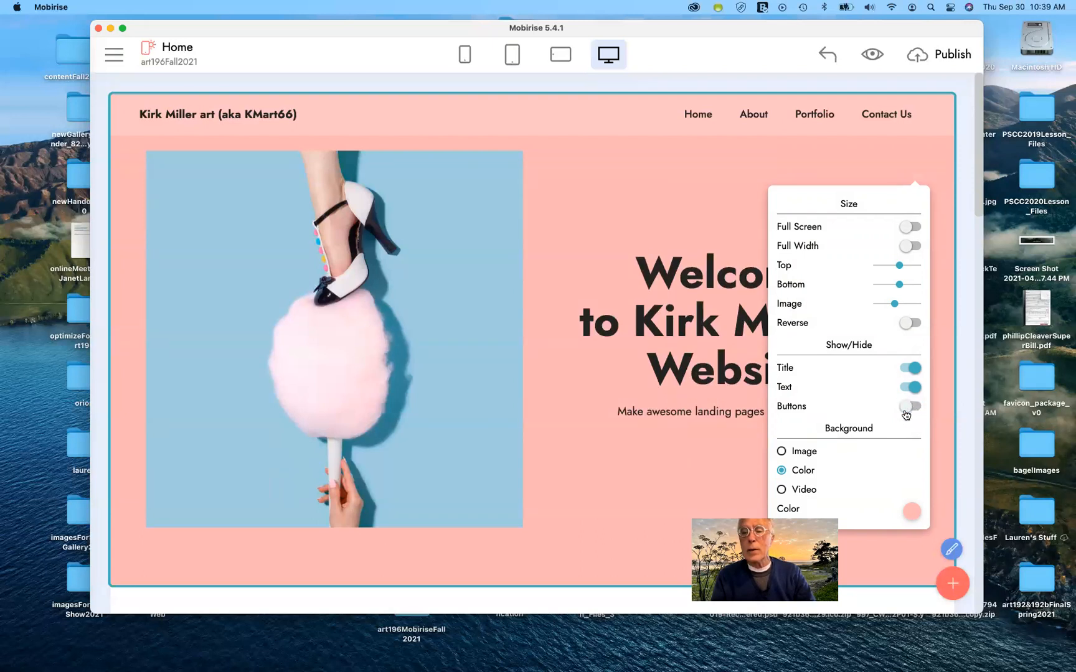
{"action": "mouse_move", "coordinate": [672, 417]}
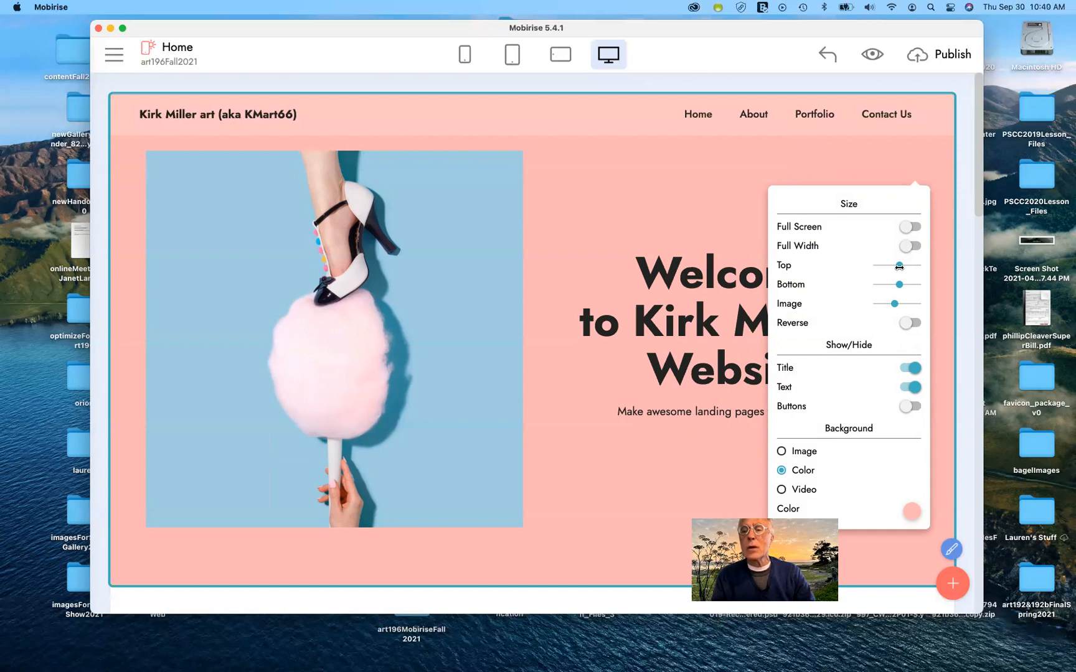
Increase the header block's top spacing and slightly reduce its bottom spacing, switching the Reverse layout on and back off.
{"action": "left_click_drag", "start_coordinate": [904, 267], "coordinate": [912, 274]}
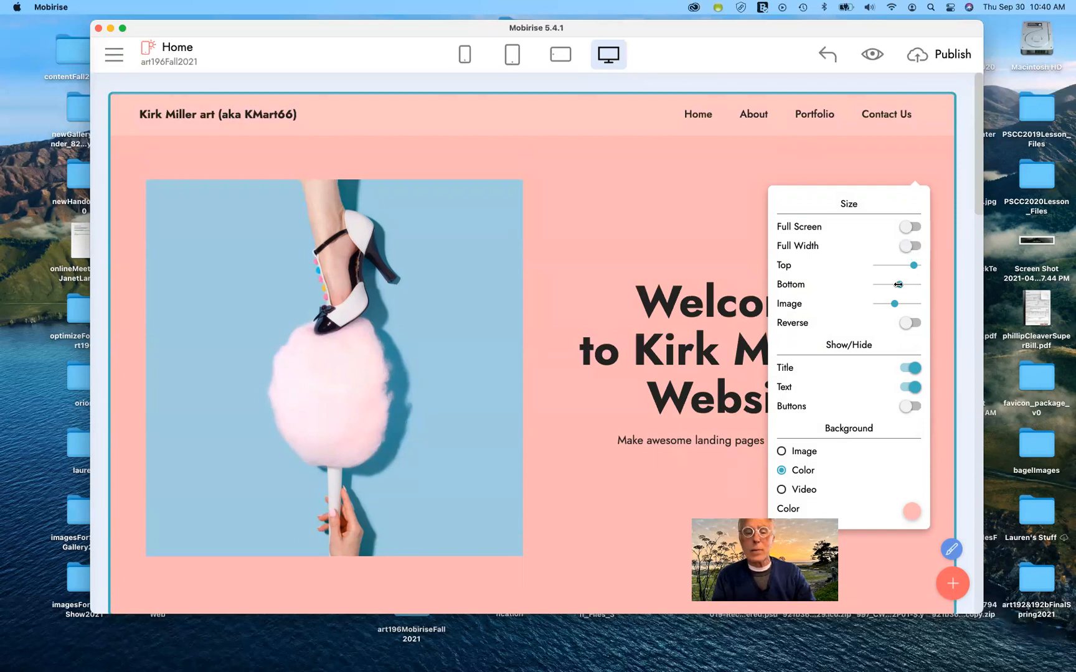
{"action": "left_click_drag", "start_coordinate": [908, 283], "coordinate": [897, 322]}
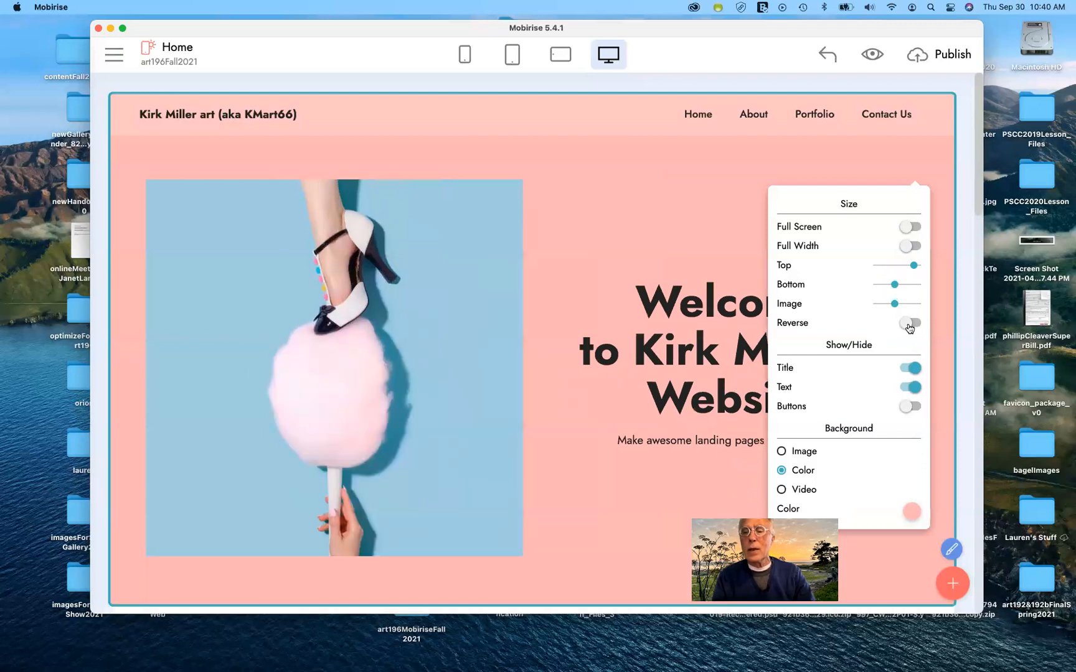
{"action": "left_click", "coordinate": [908, 325]}
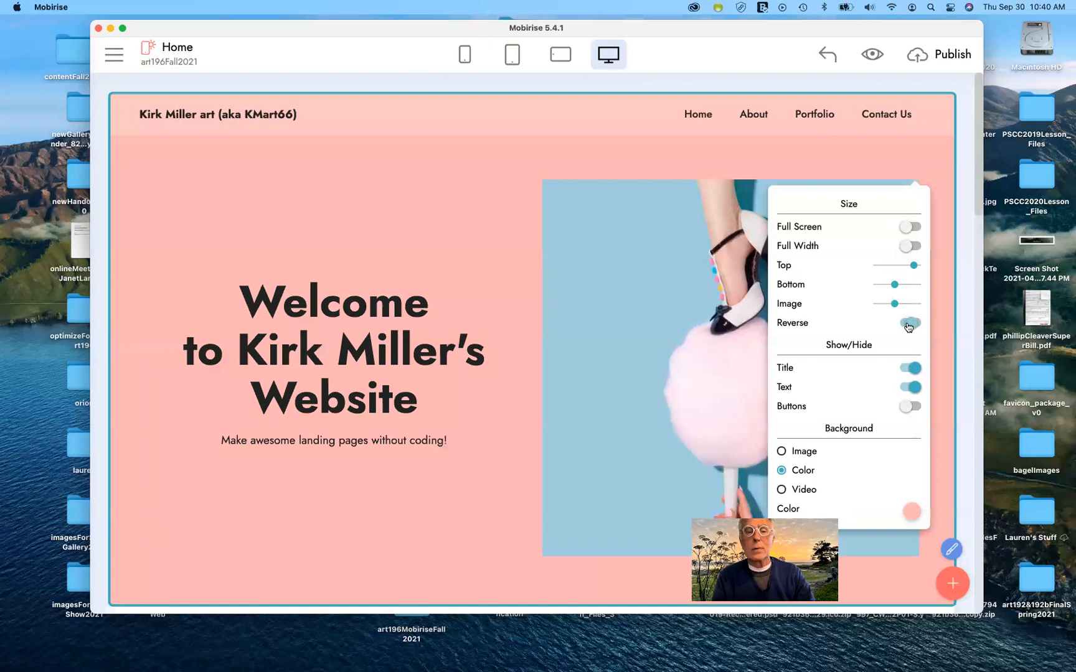
{"action": "left_click", "coordinate": [908, 324]}
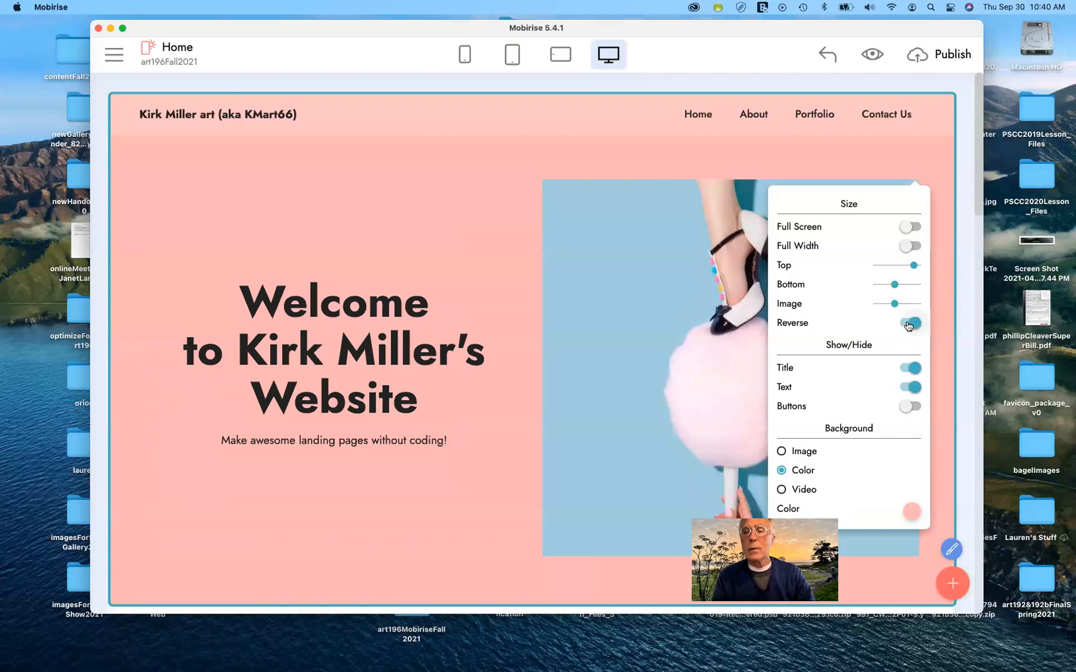
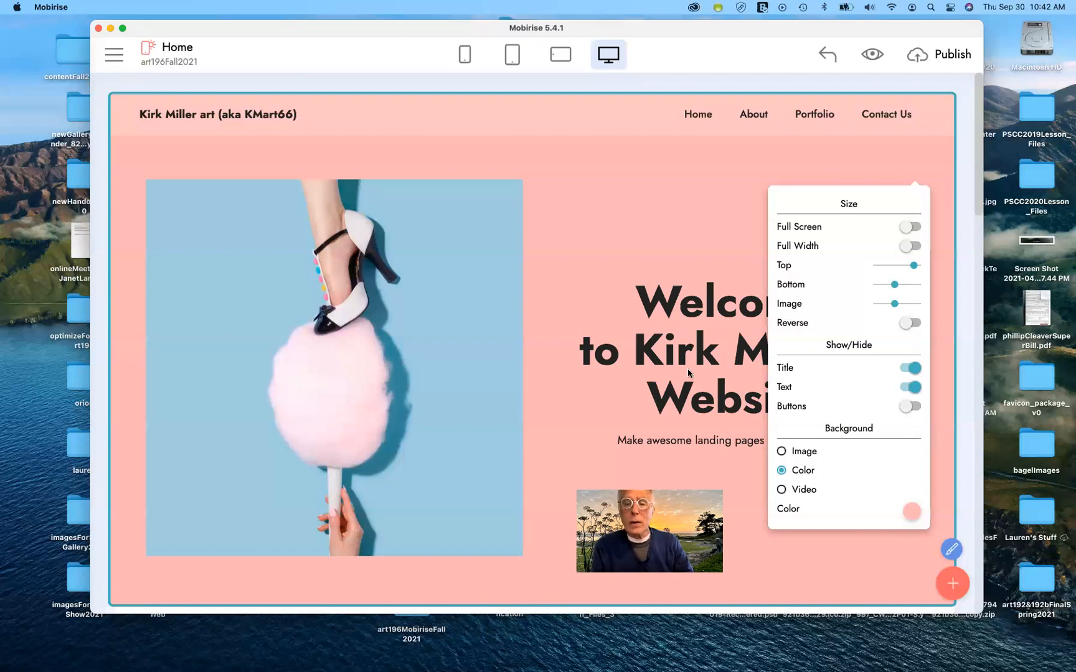
Replace the text under the header block's welcome heading with "This website is for my Art 196 class.".
{"action": "left_click", "coordinate": [692, 440]}
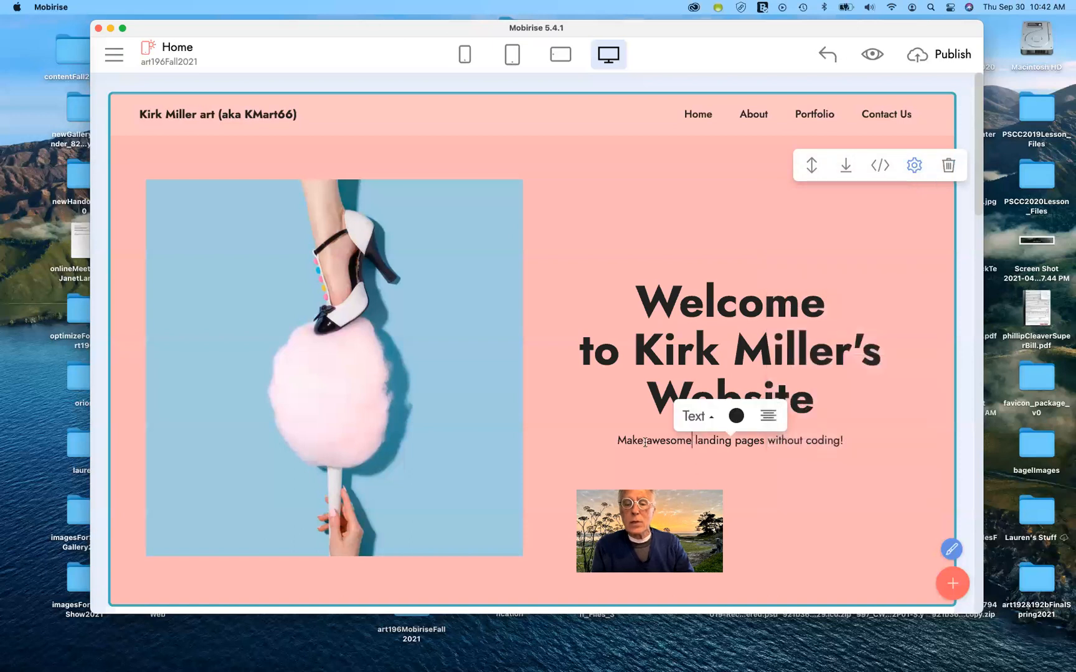
{"action": "left_click_drag", "start_coordinate": [620, 442], "coordinate": [842, 441]}
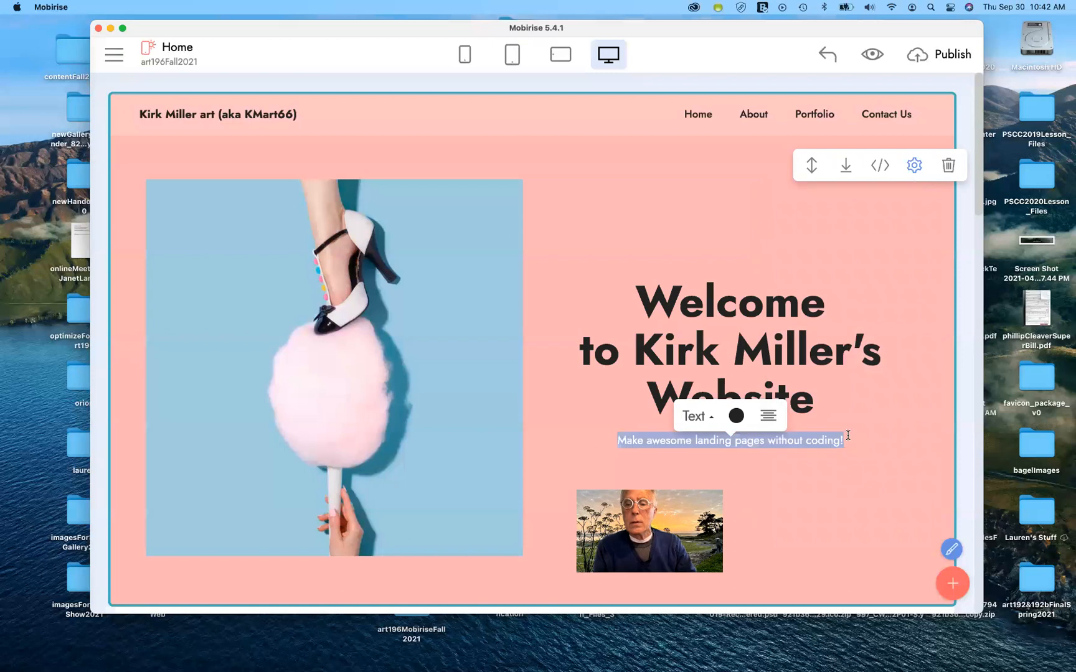
{"action": "left_click", "coordinate": [842, 441]}
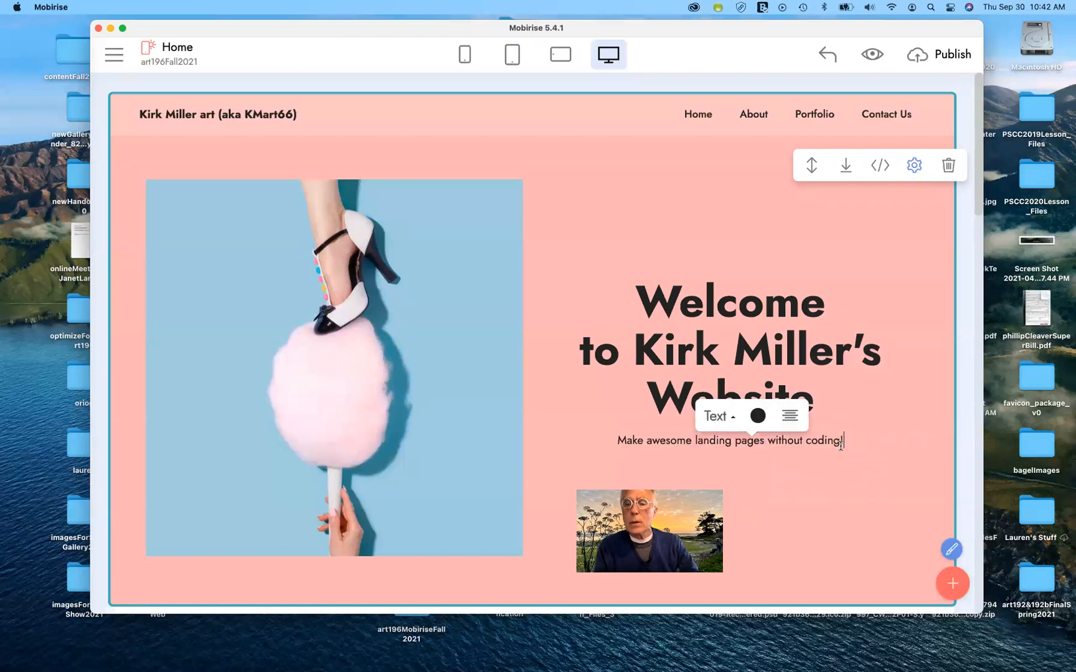
{"action": "key", "text": "BackSpace"}
{"action": "key", "text": "BackSpace"}
{"action": "key", "text": "BackSpace"}
{"action": "key", "text": "BackSpace"}
{"action": "key", "text": "BackSpace"}
{"action": "key", "text": "BackSpace"}
{"action": "key", "text": "BackSpace"}
{"action": "key", "text": "BackSpace"}
{"action": "key", "text": "BackSpace"}
{"action": "key", "text": "BackSpace"}
{"action": "key", "text": "BackSpace"}
{"action": "key", "text": "BackSpace"}
{"action": "key", "text": "BackSpace"}
{"action": "key", "text": "BackSpace"}
{"action": "key", "text": "BackSpace"}
{"action": "key", "text": "BackSpace"}
{"action": "key", "text": "BackSpace"}
{"action": "key", "text": "BackSpace"}
{"action": "key", "text": "BackSpace"}
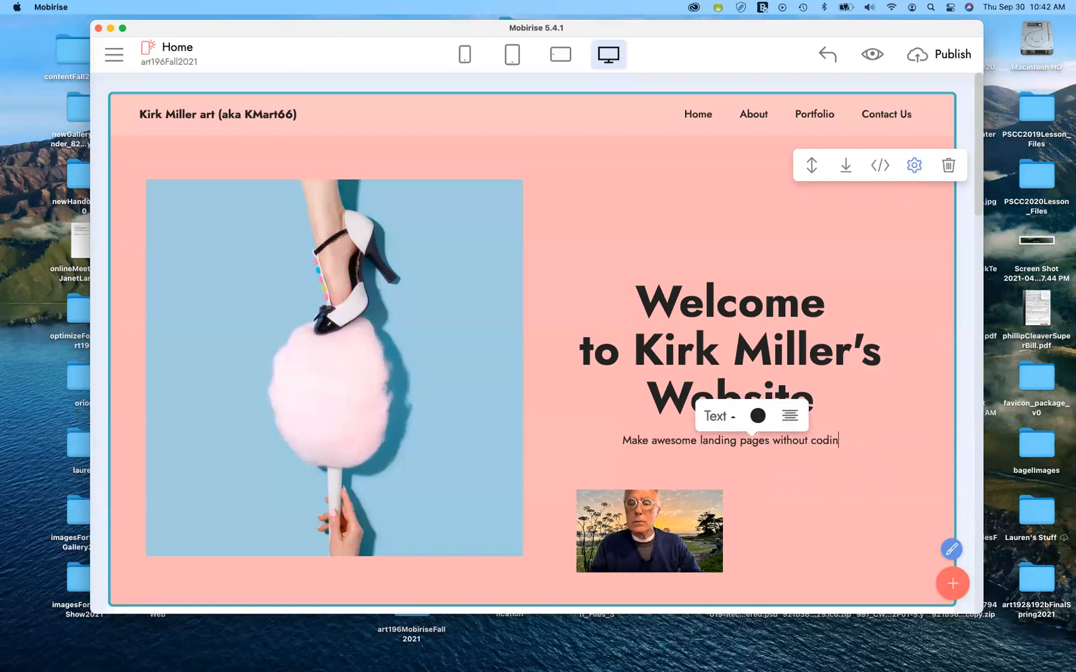
{"action": "key", "text": "BackSpace"}
{"action": "key", "text": "BackSpace"}
{"action": "key", "text": "BackSpace"}
{"action": "key", "text": "BackSpace"}
{"action": "key", "text": "BackSpace"}
{"action": "key", "text": "BackSpace"}
{"action": "key", "text": "BackSpace"}
{"action": "key", "text": "BackSpace"}
{"action": "key", "text": "BackSpace"}
{"action": "key", "text": "BackSpace"}
{"action": "key", "text": "BackSpace"}
{"action": "key", "text": "BackSpace"}
{"action": "key", "text": "BackSpace"}
{"action": "key", "text": "BackSpace"}
{"action": "key", "text": "BackSpace"}
{"action": "key", "text": "BackSpace"}
{"action": "key", "text": "BackSpace"}
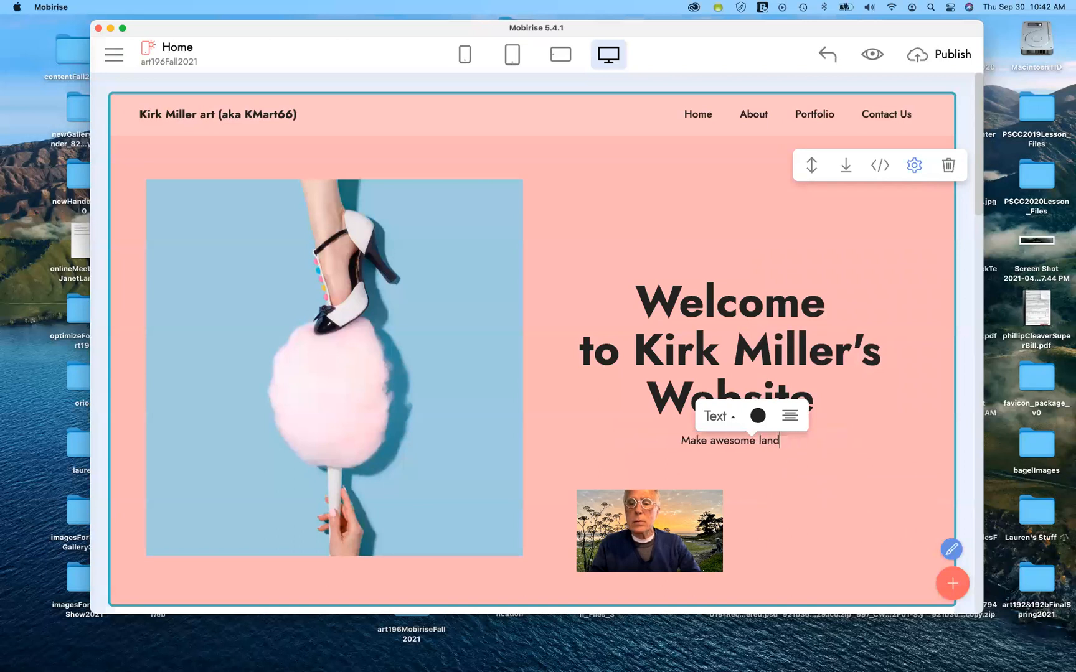
{"action": "key", "text": "BackSpace"}
{"action": "key", "text": "BackSpace"}
{"action": "key", "text": "BackSpace"}
{"action": "key", "text": "BackSpace"}
{"action": "key", "text": "BackSpace"}
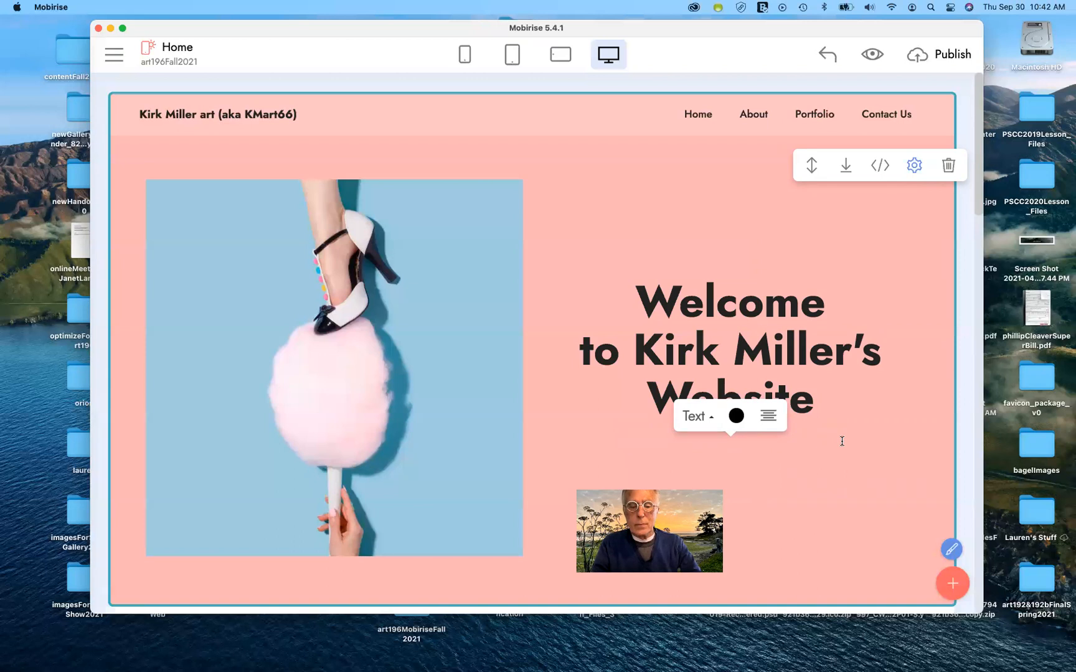
{"action": "type", "text": "This website is for my"}
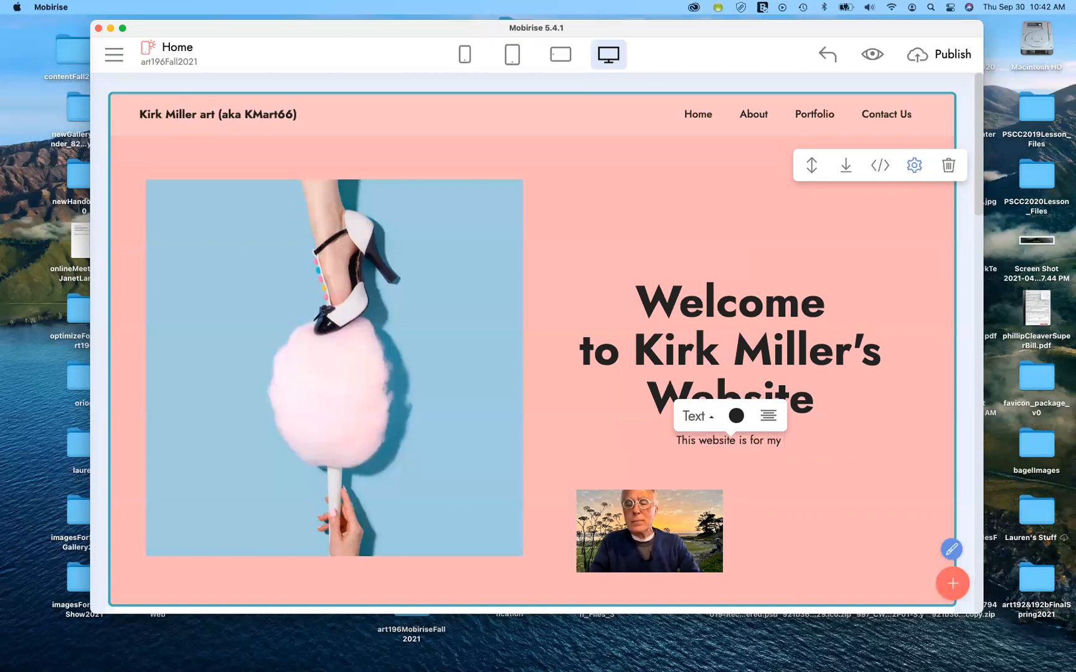
{"action": "type", "text": " Ar"}
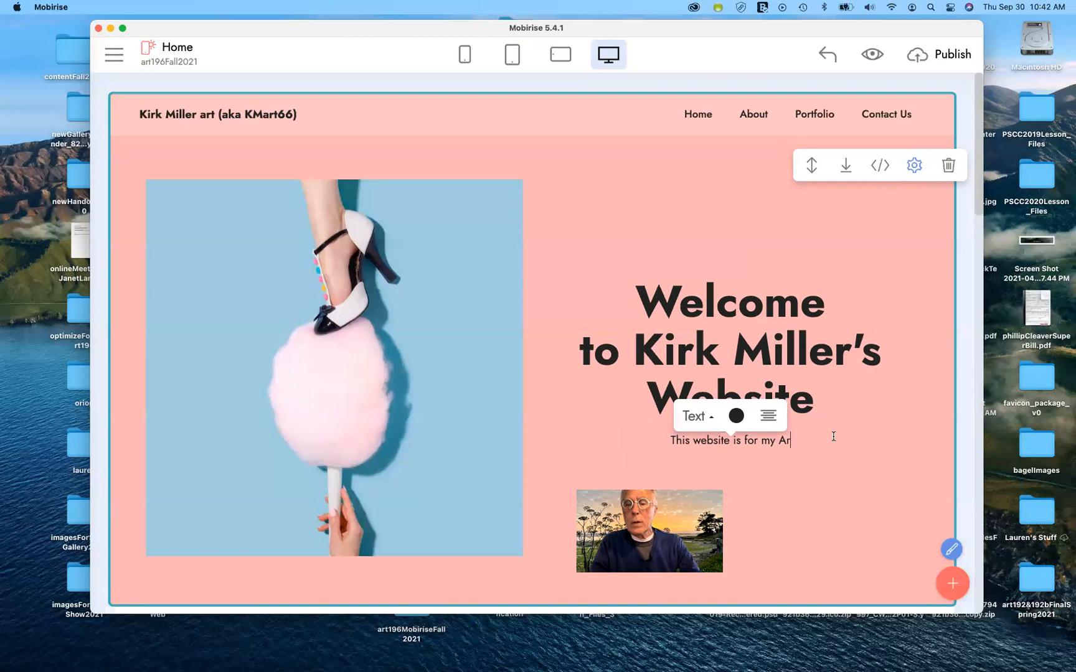
{"action": "type", "text": "t 196"}
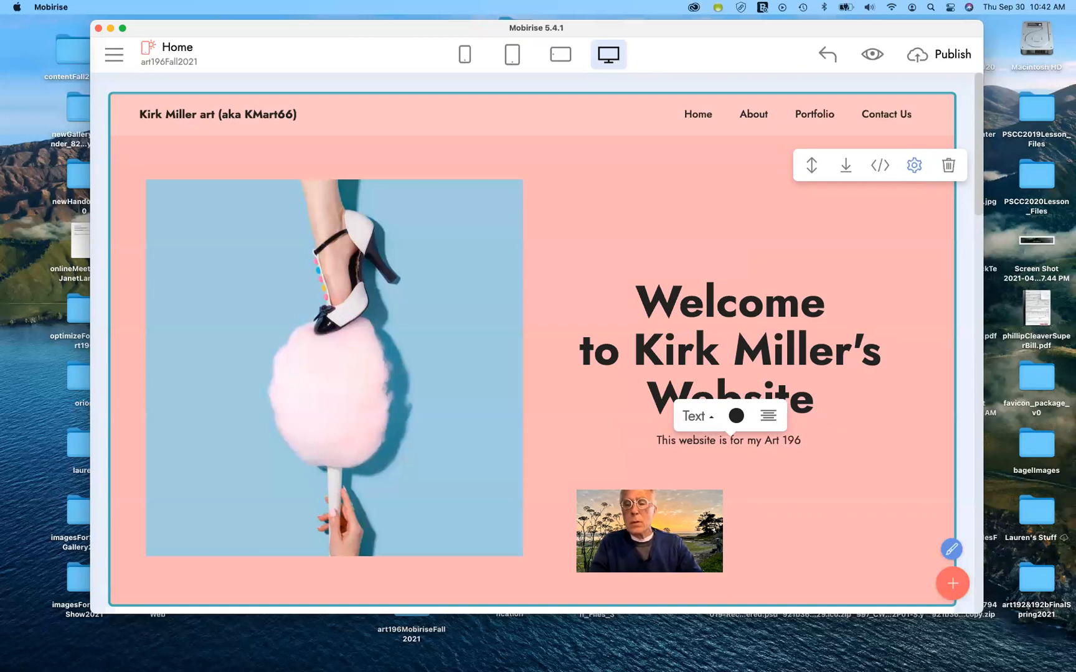
{"action": "type", "text": " class."}
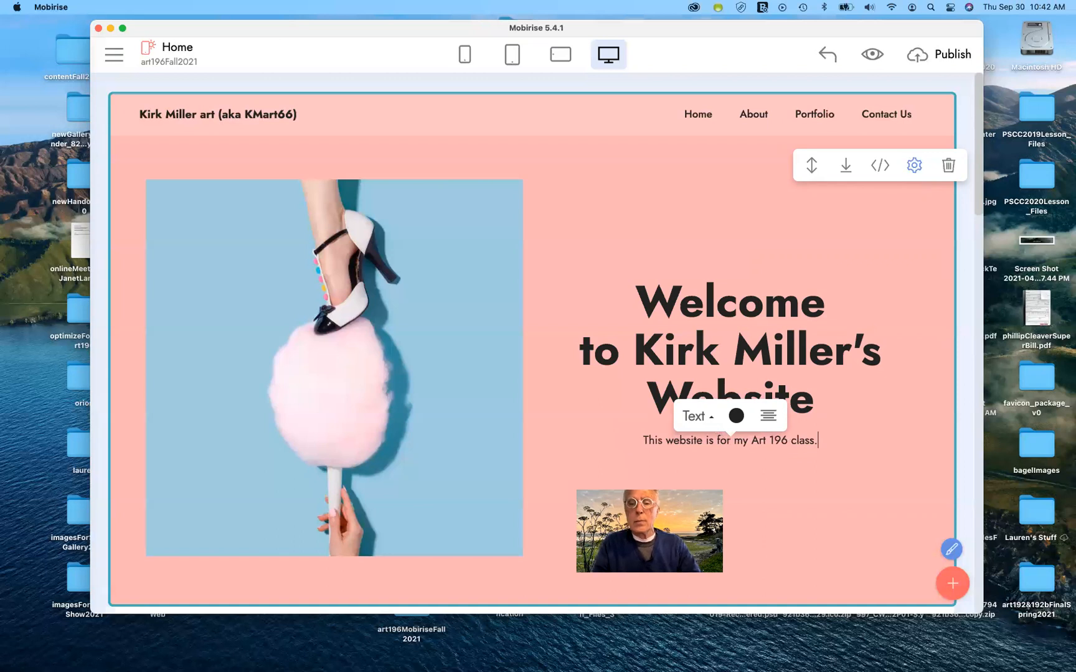
Look through the computer's Desktop files for a replacement header picture, without importing any of them.
{"action": "left_click", "coordinate": [401, 376]}
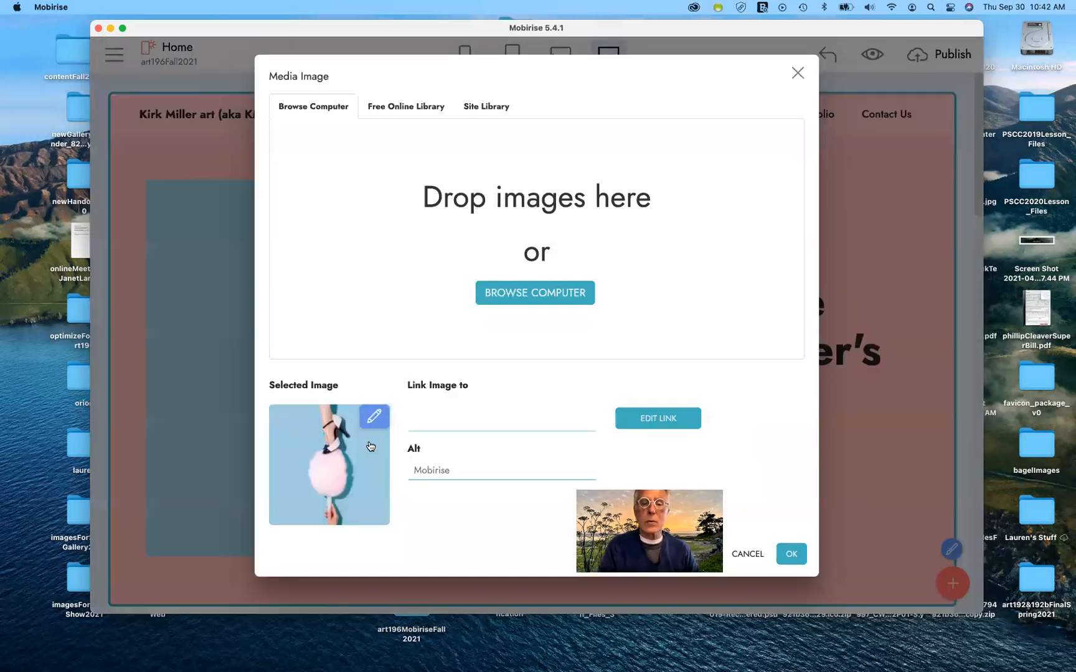
{"action": "left_click", "coordinate": [543, 294]}
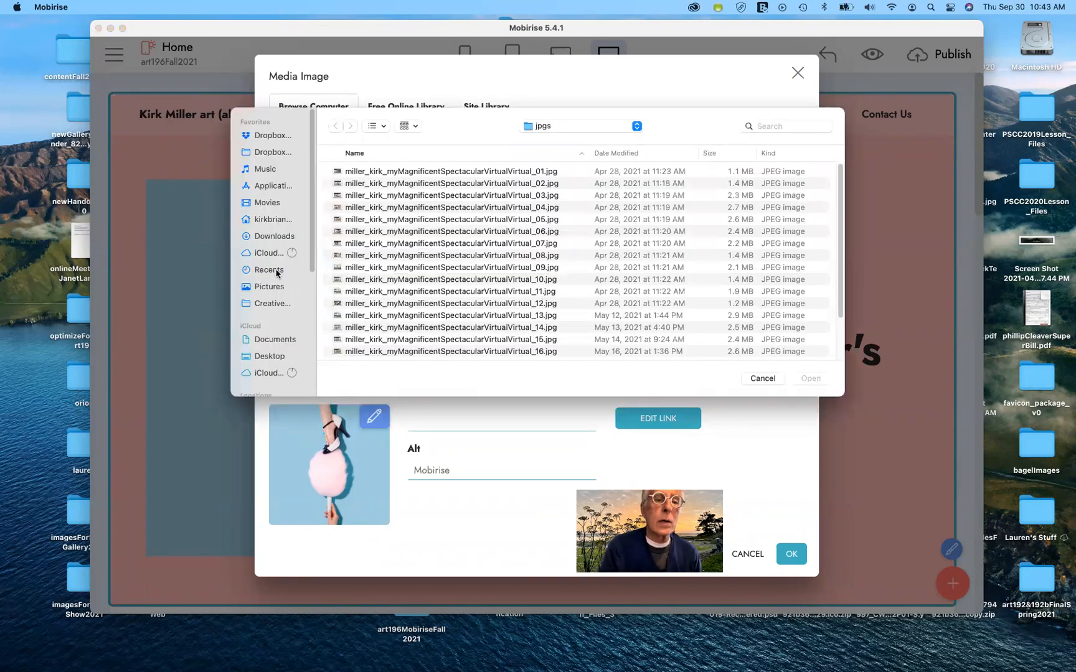
{"action": "left_click", "coordinate": [263, 356]}
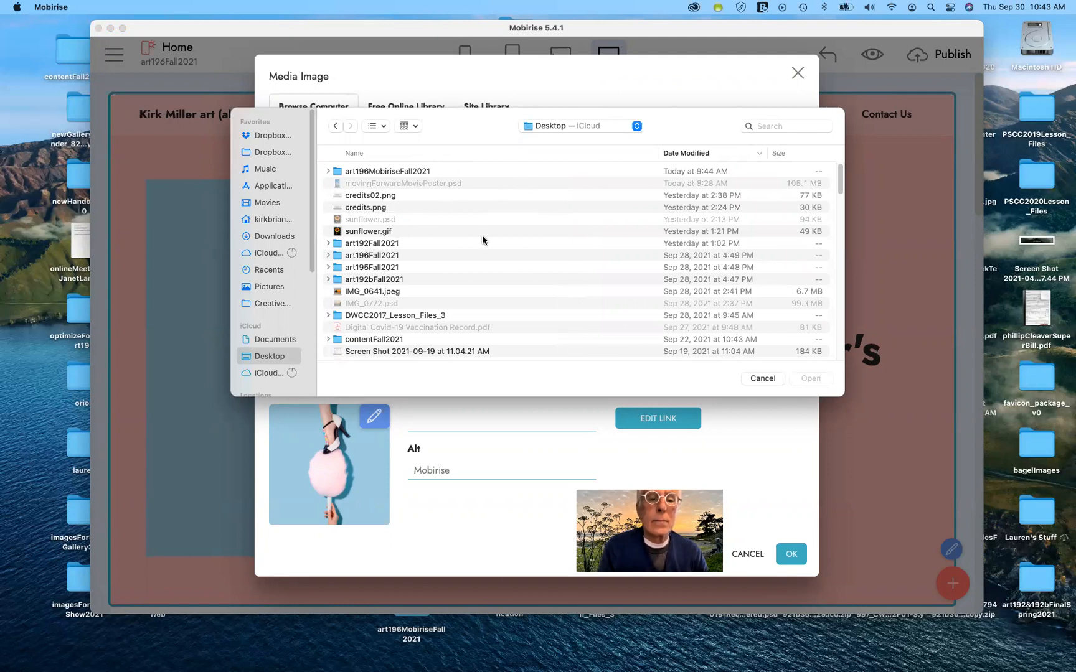
{"action": "left_click", "coordinate": [411, 233]}
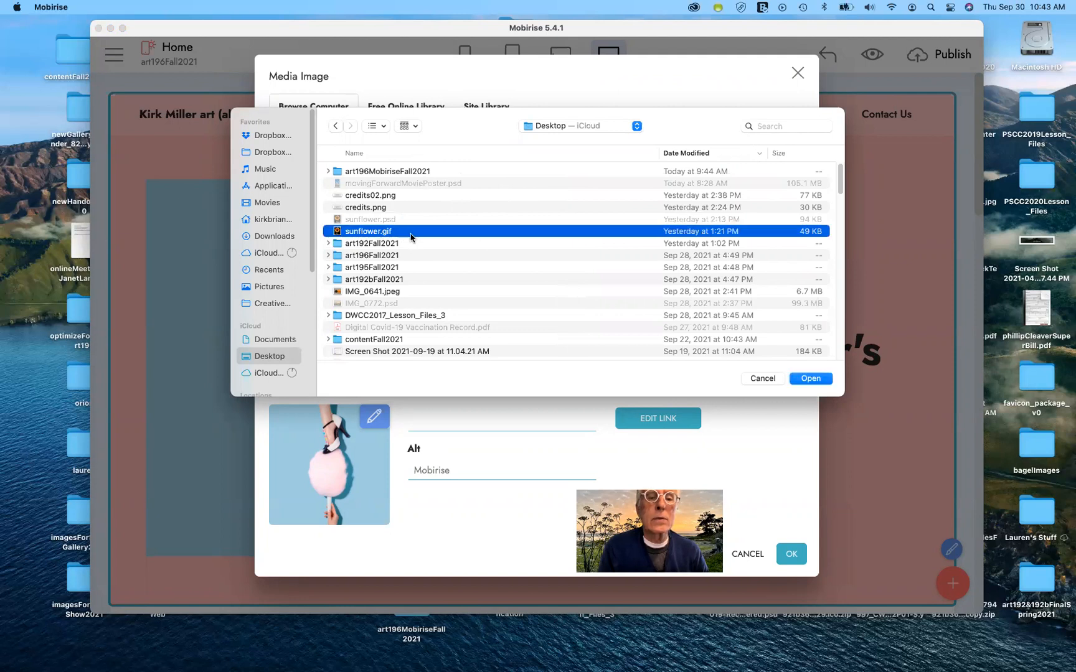
{"action": "left_click", "coordinate": [408, 195]}
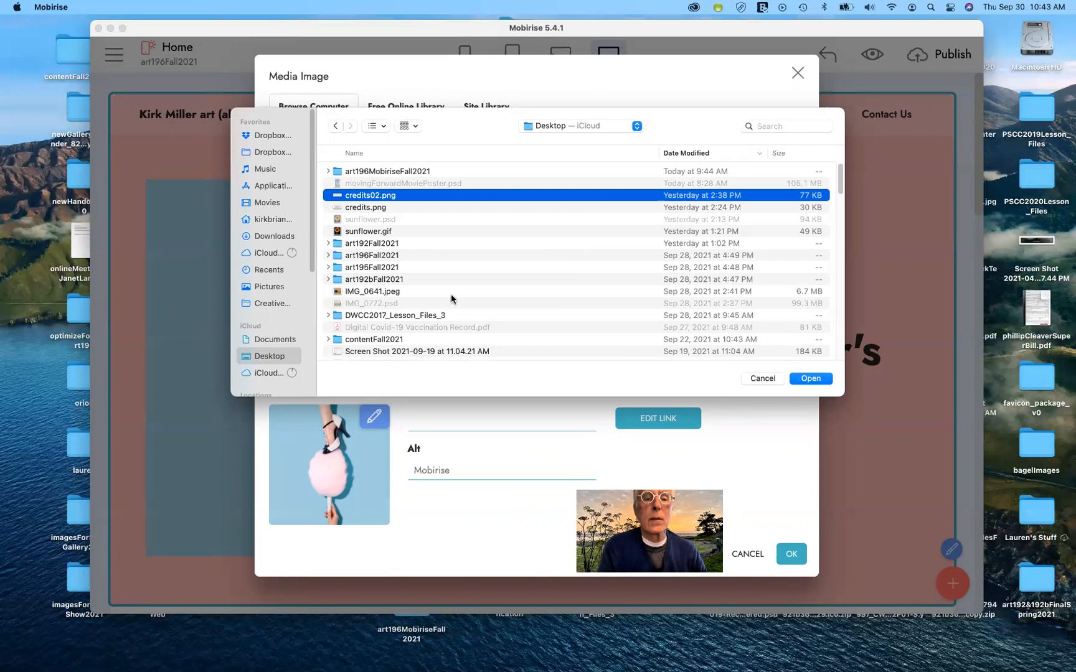
{"action": "left_click", "coordinate": [762, 379]}
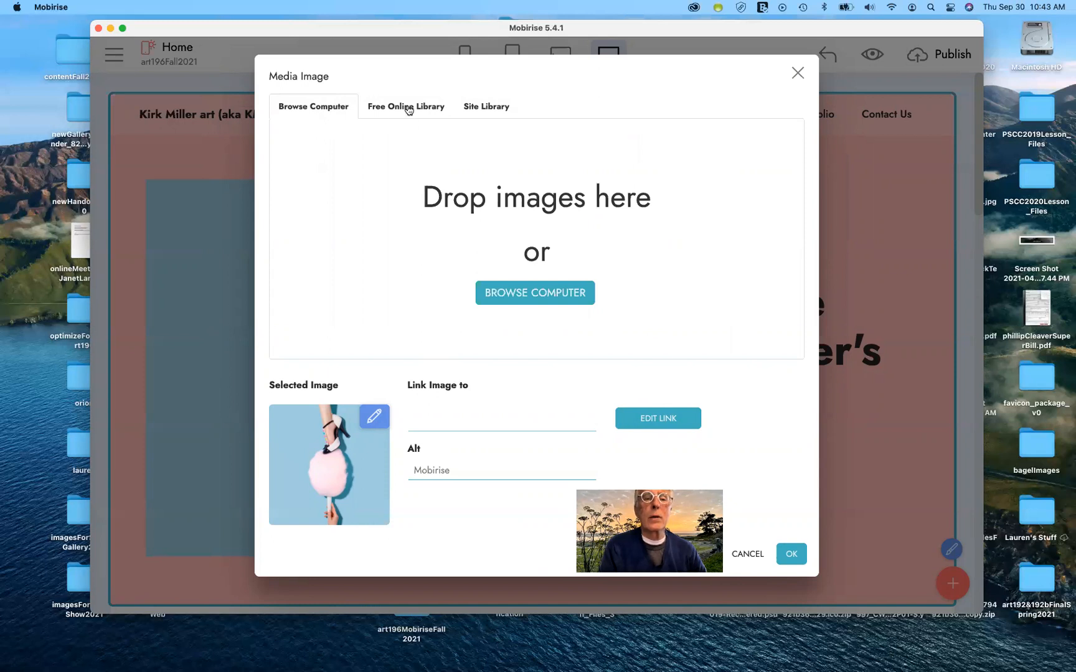
Look at the "computer" pictures in the Free Online Library and the images in the Site Library.
{"action": "left_click", "coordinate": [408, 109]}
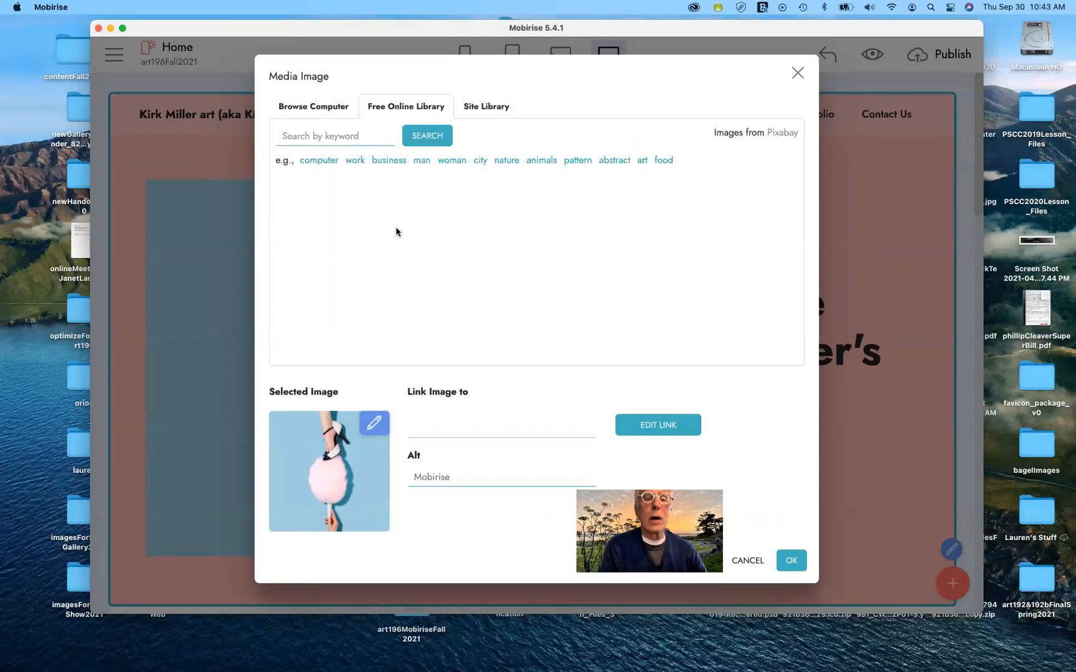
{"action": "left_click", "coordinate": [327, 165]}
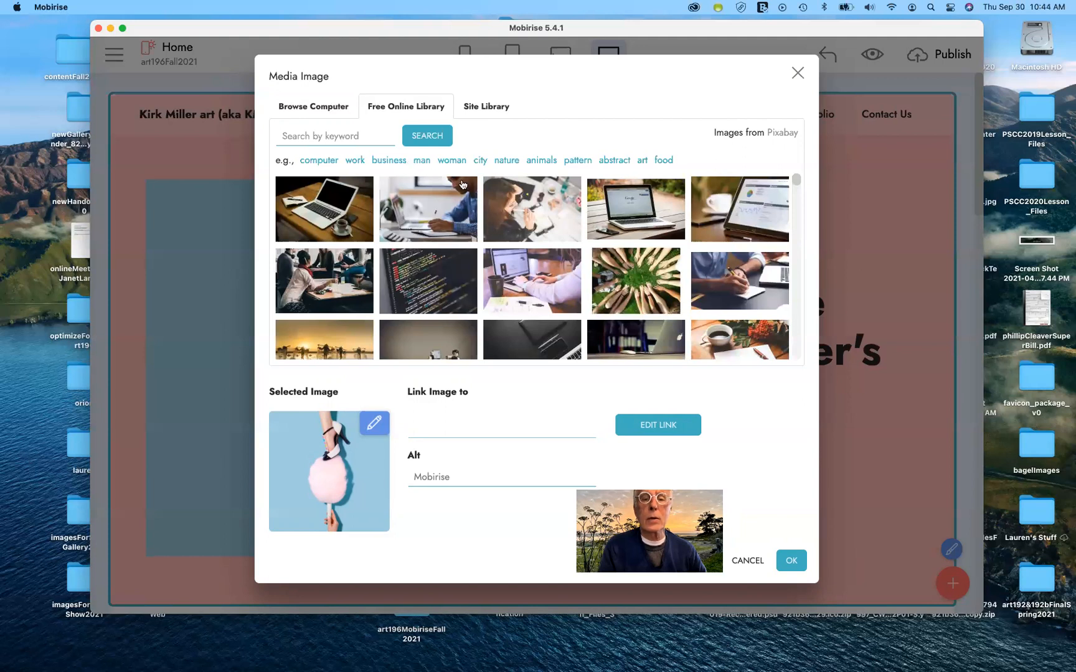
{"action": "mouse_move", "coordinate": [493, 197]}
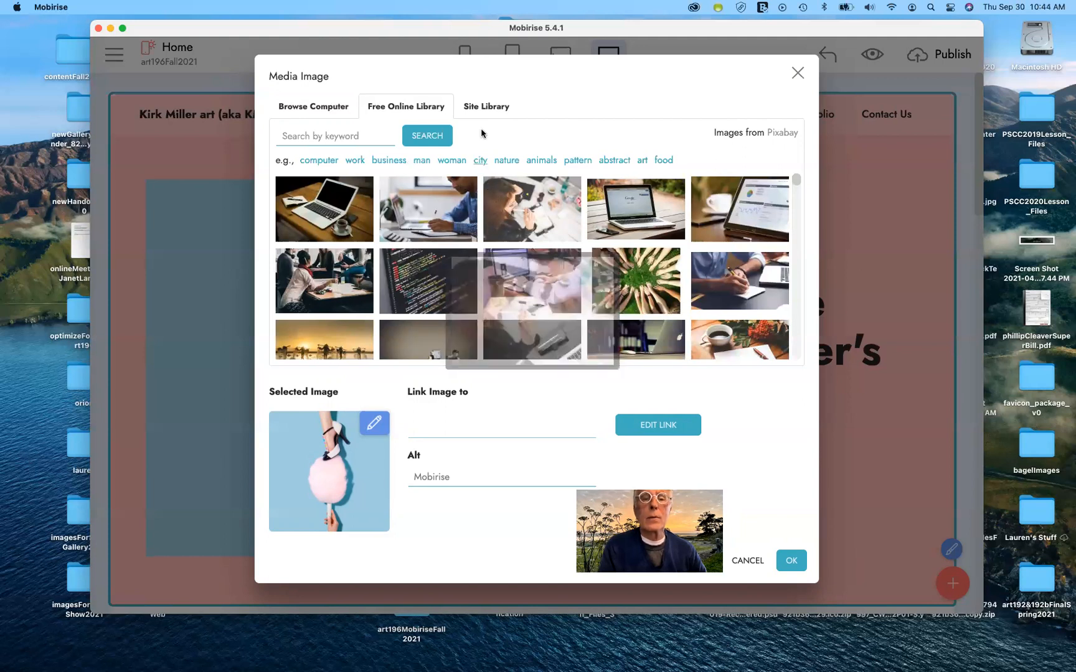
{"action": "left_click", "coordinate": [484, 109]}
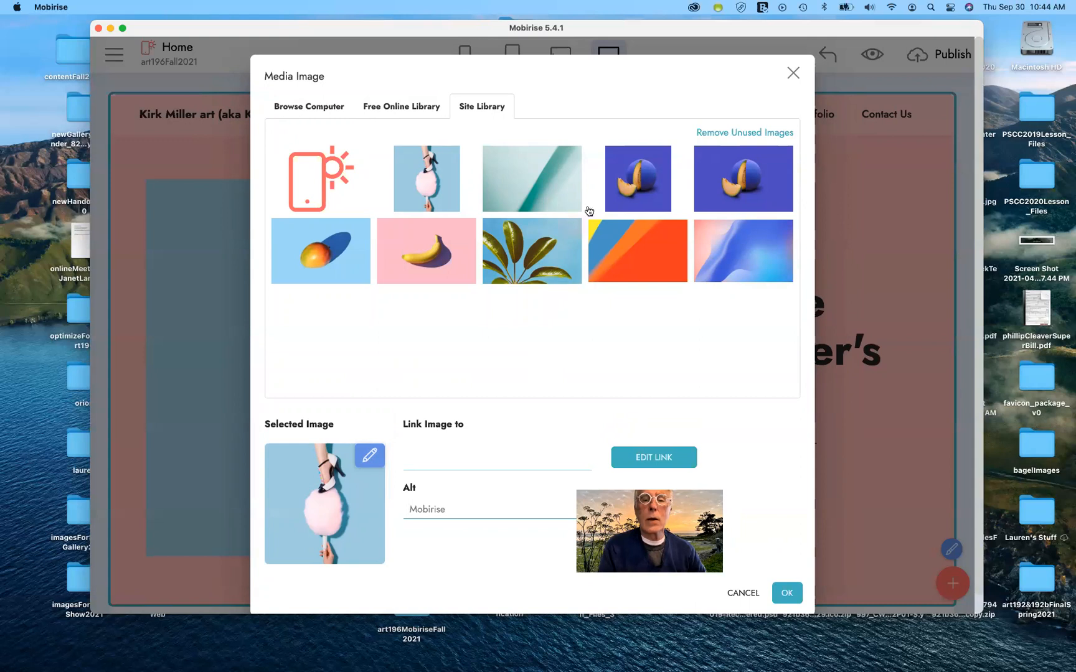
{"action": "mouse_move", "coordinate": [635, 182]}
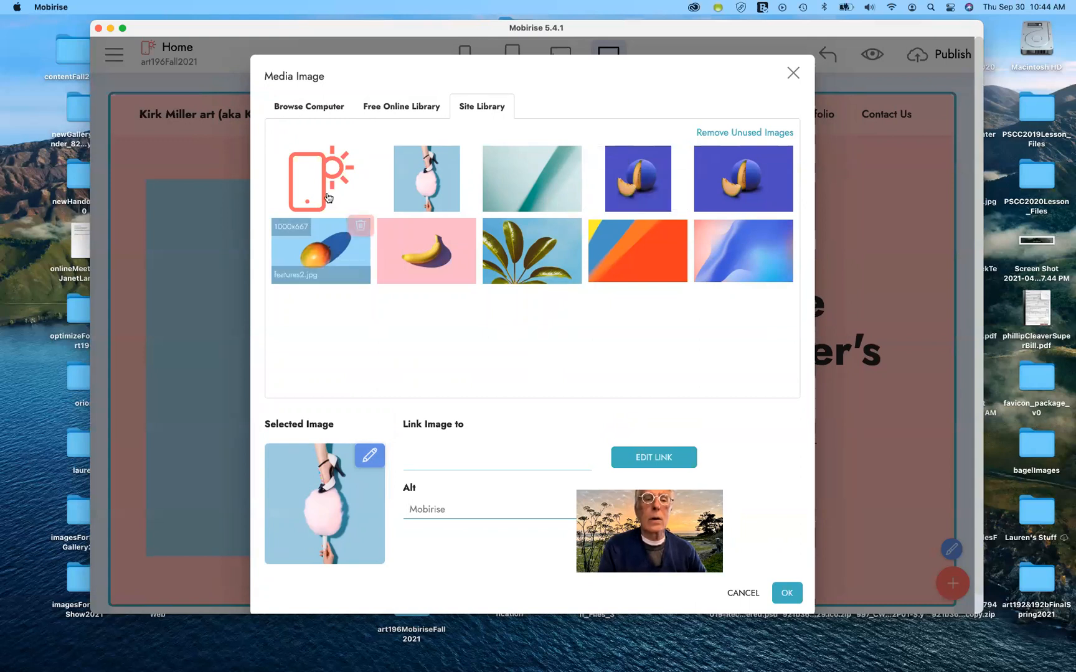
Select the colored pencils picture from the "art" category of the Free Online Library as the header image.
{"action": "left_click", "coordinate": [382, 106]}
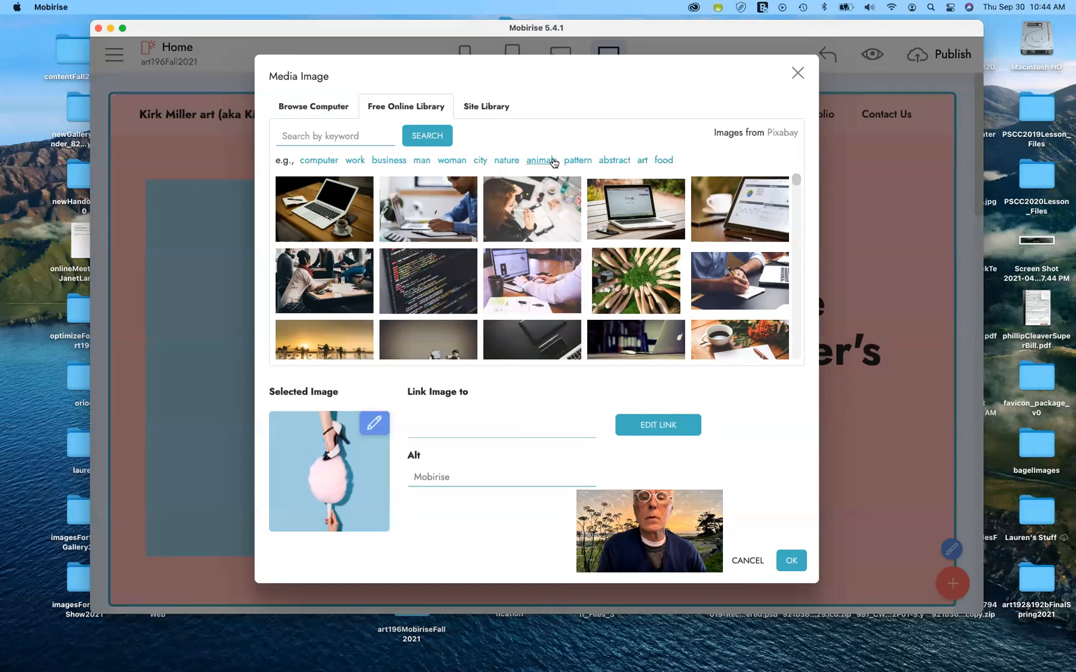
{"action": "left_click", "coordinate": [642, 160]}
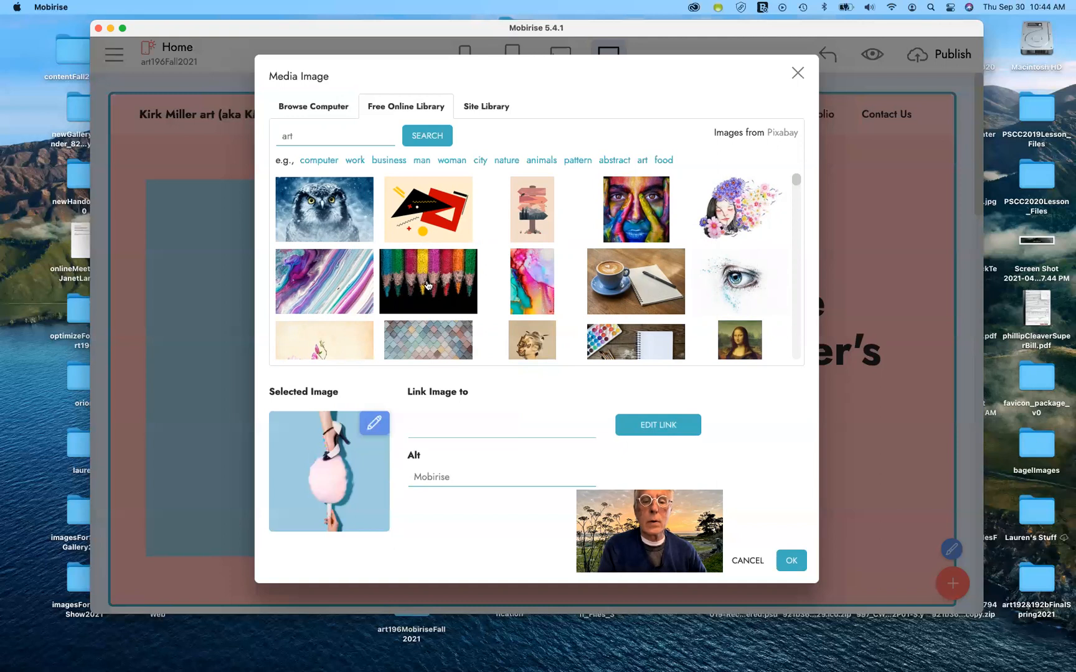
{"action": "left_click", "coordinate": [428, 285]}
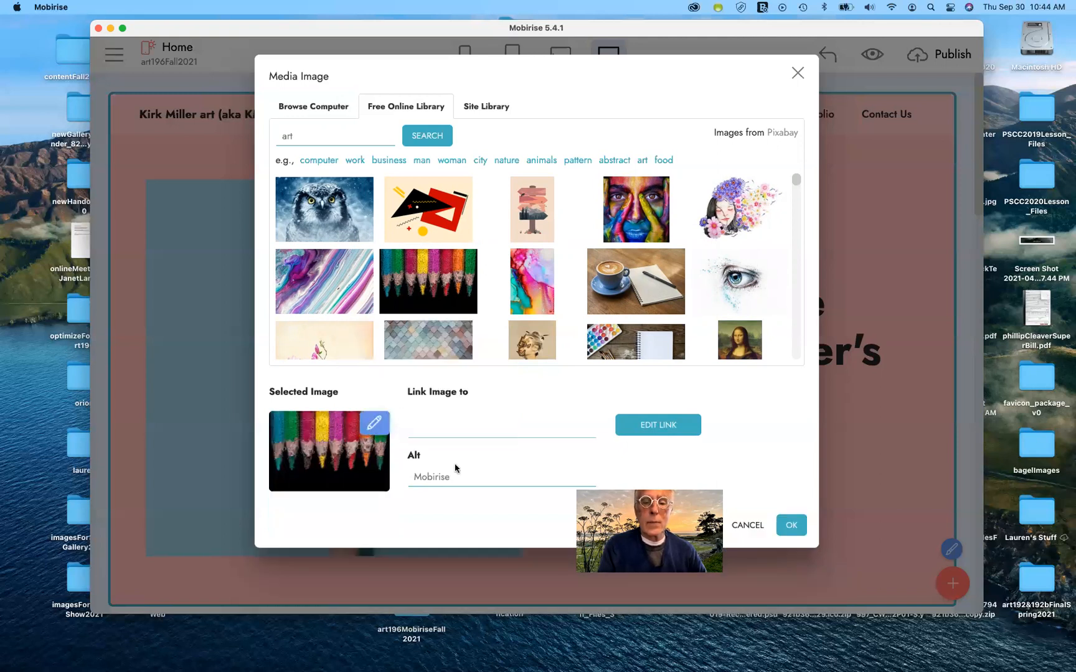
Review the page, web address, email, phone and file link options without adding a link, and apply the selected picture to the header block.
{"action": "left_click", "coordinate": [663, 428]}
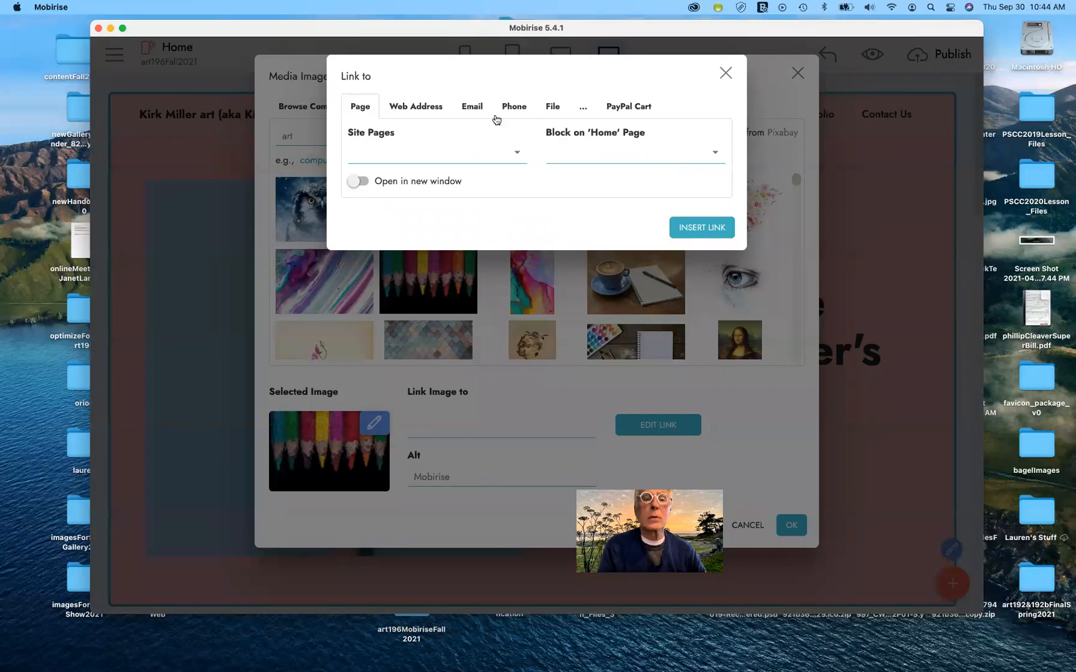
{"action": "left_click", "coordinate": [426, 107]}
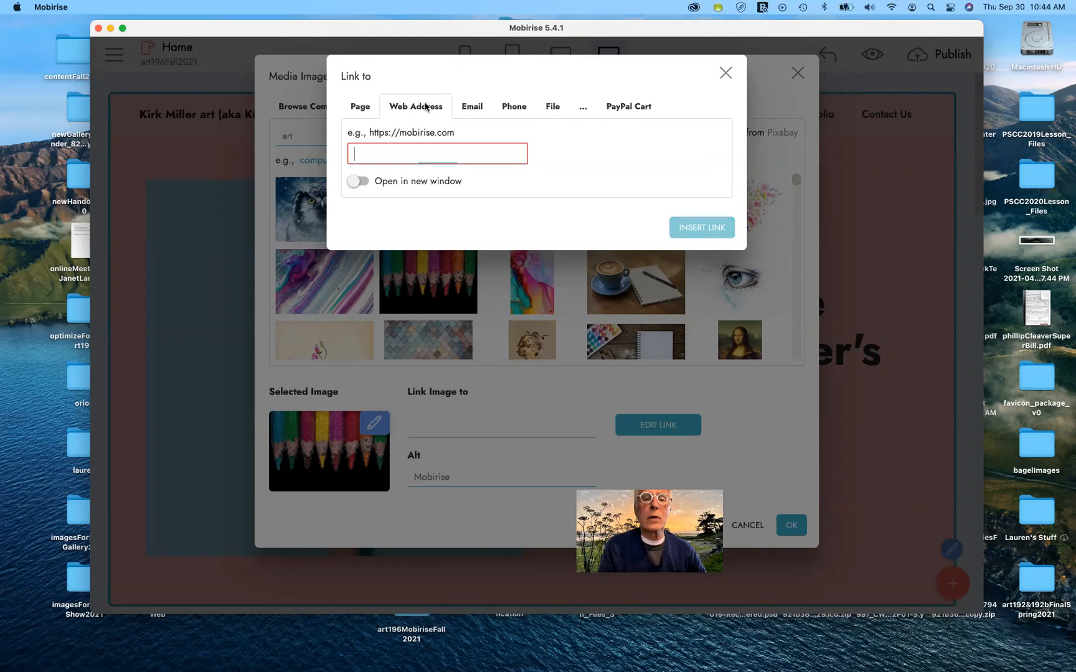
{"action": "left_click", "coordinate": [473, 108]}
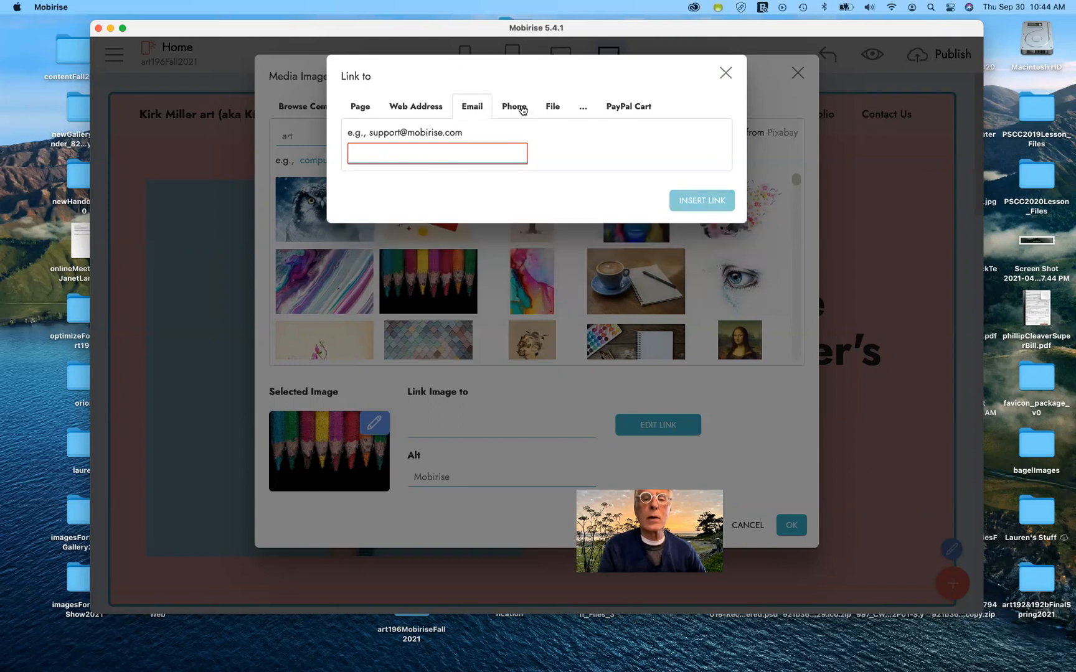
{"action": "left_click", "coordinate": [513, 108]}
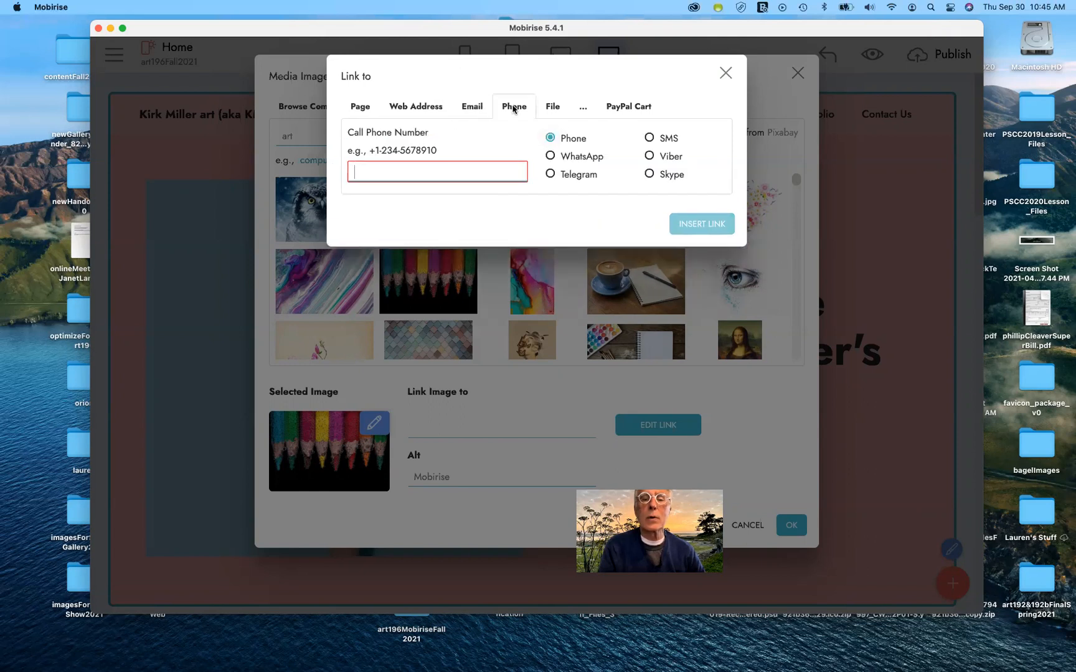
{"action": "left_click", "coordinate": [551, 110]}
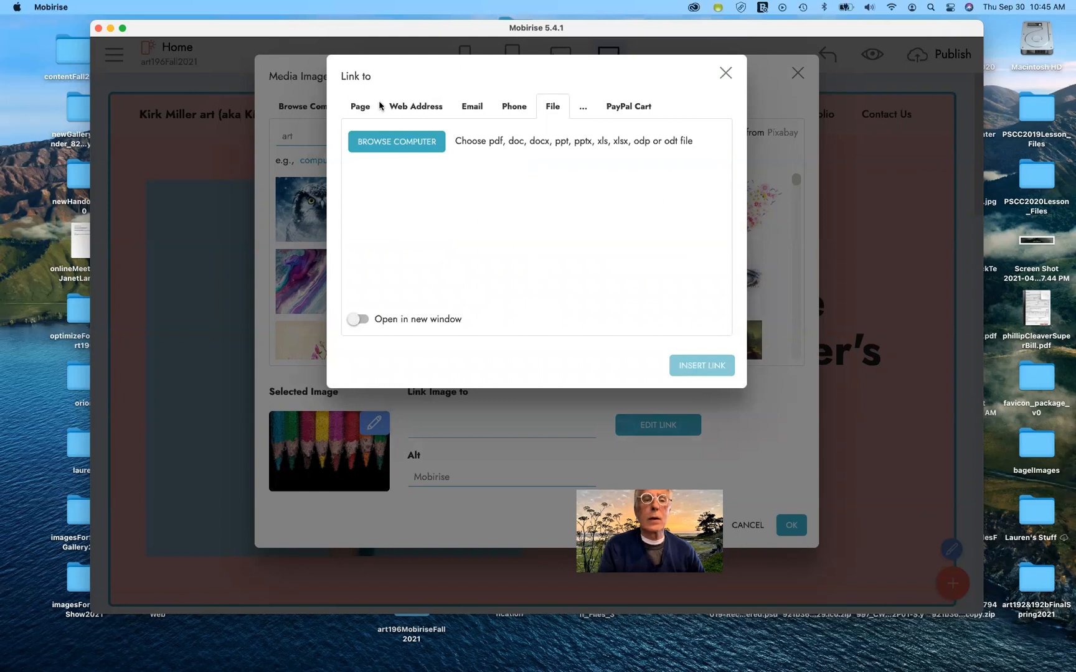
{"action": "left_click", "coordinate": [360, 107]}
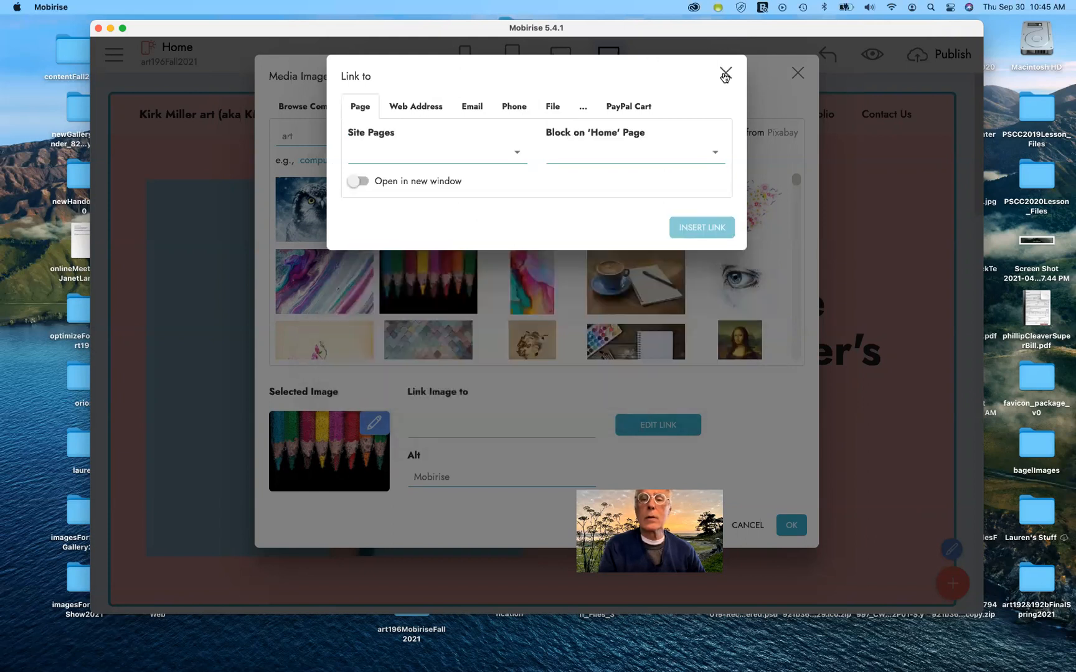
{"action": "left_click", "coordinate": [725, 74]}
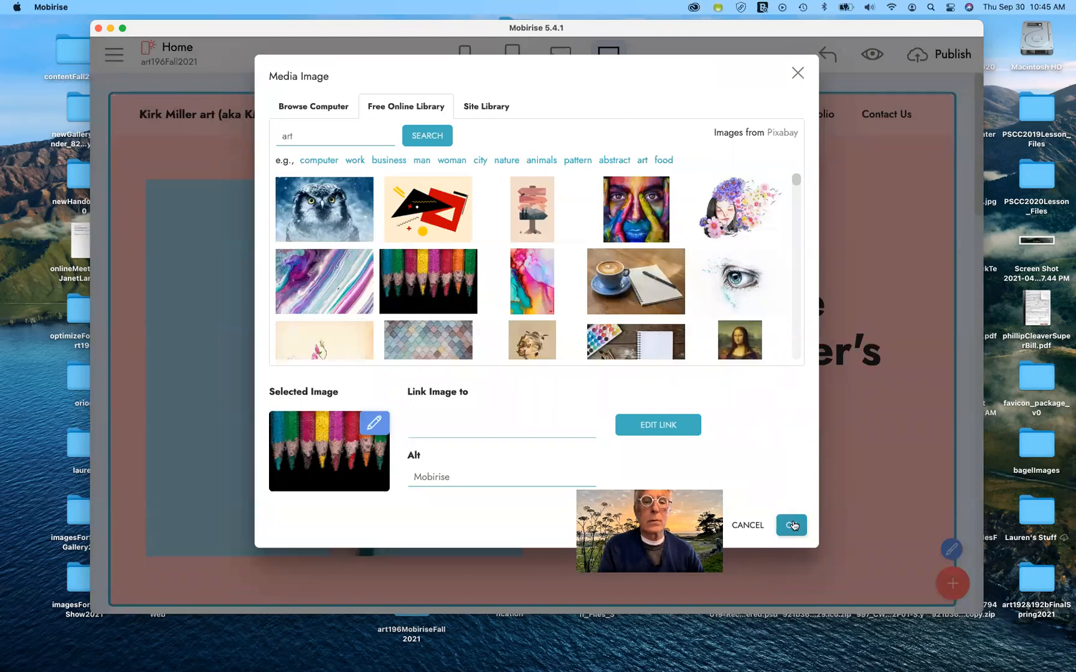
{"action": "left_click", "coordinate": [792, 525]}
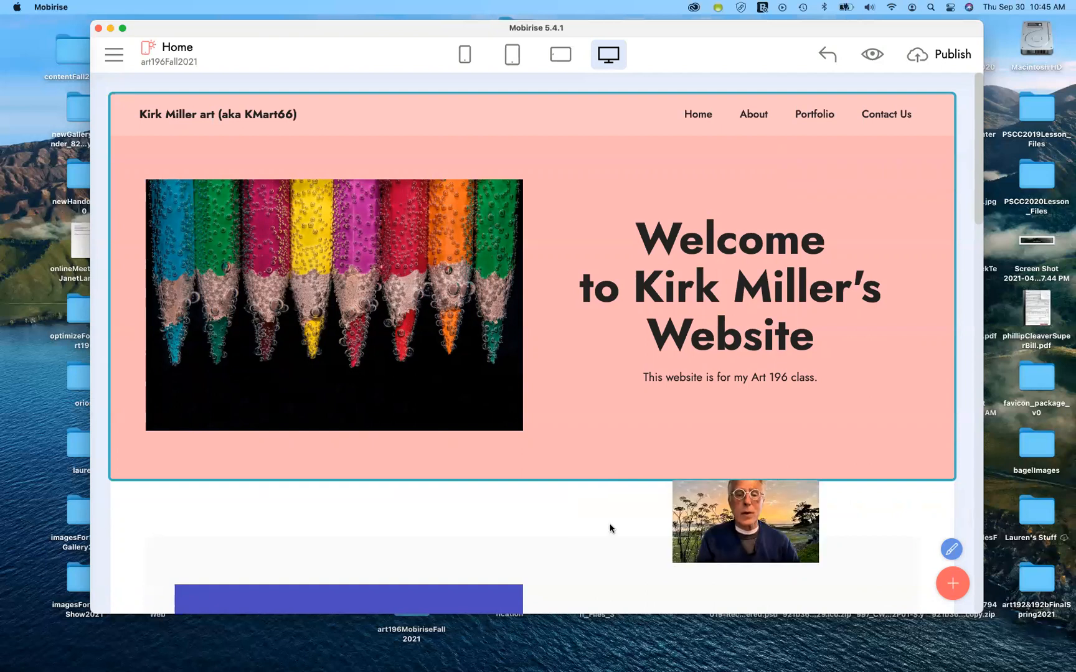
Open the image settings of the melon picture in the "Easy and simple" block and view its crop editor without changing anything.
{"action": "scroll", "coordinate": [609, 527], "scroll_direction": "down", "scroll_amount": 7}
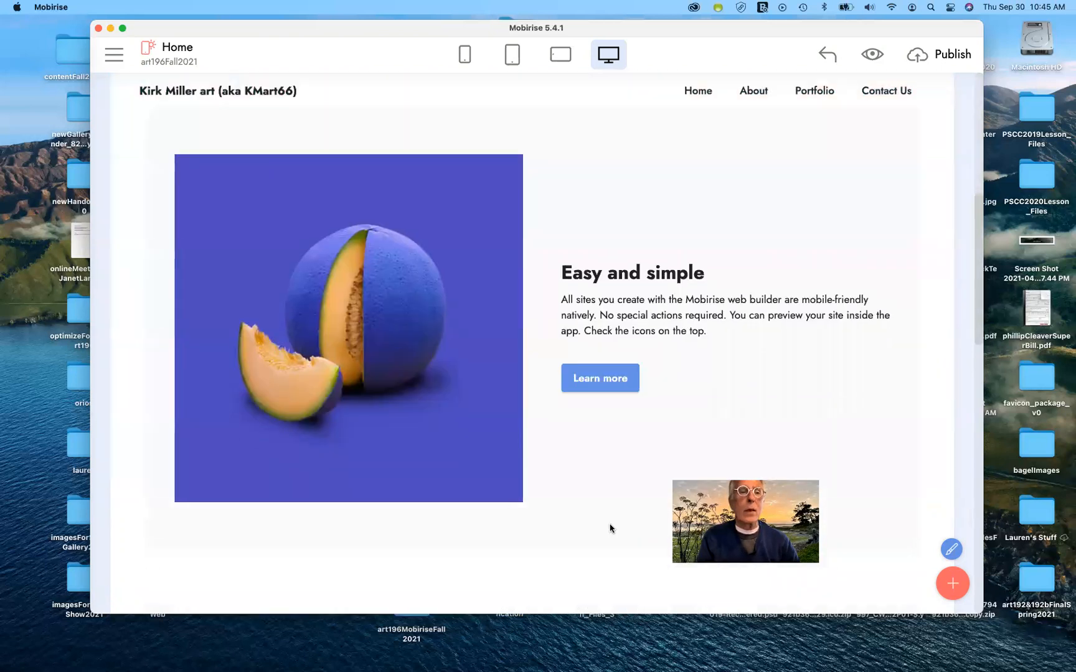
{"action": "scroll", "coordinate": [609, 528], "scroll_direction": "up", "scroll_amount": 2}
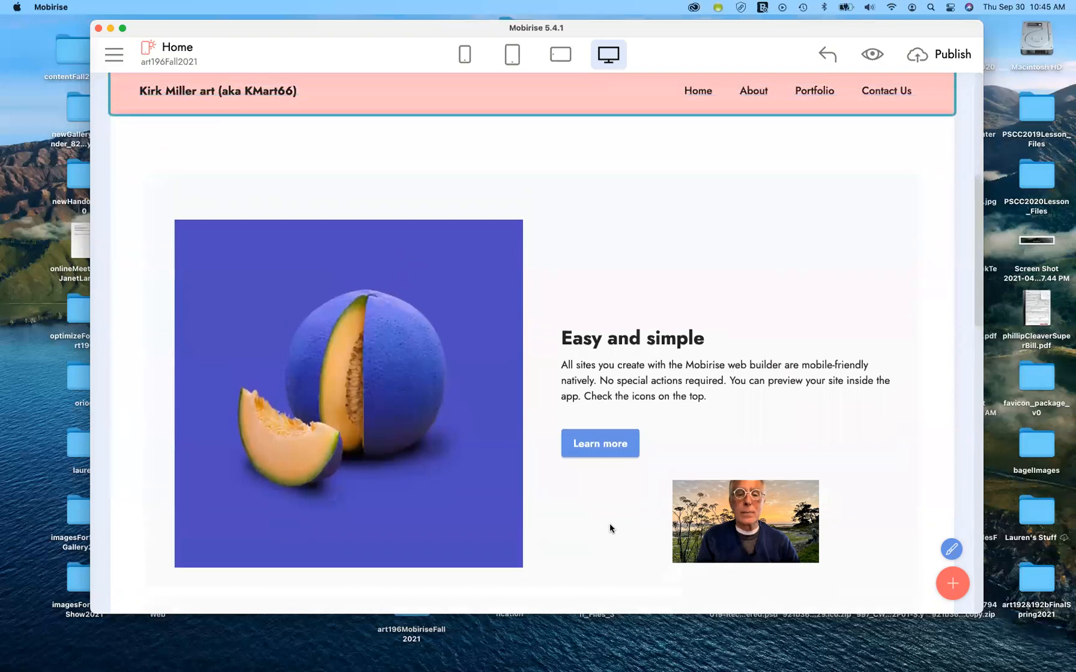
{"action": "scroll", "coordinate": [419, 439], "scroll_direction": "down", "scroll_amount": 4}
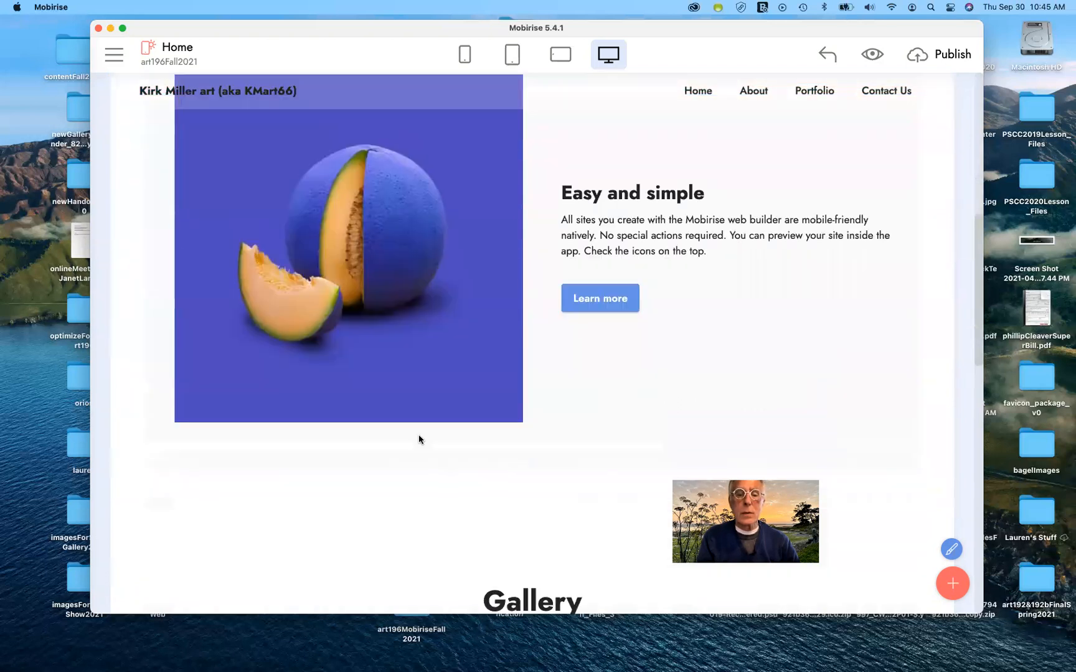
{"action": "scroll", "coordinate": [420, 439], "scroll_direction": "up", "scroll_amount": 2}
{"action": "scroll", "coordinate": [418, 442], "scroll_direction": "up", "scroll_amount": 1}
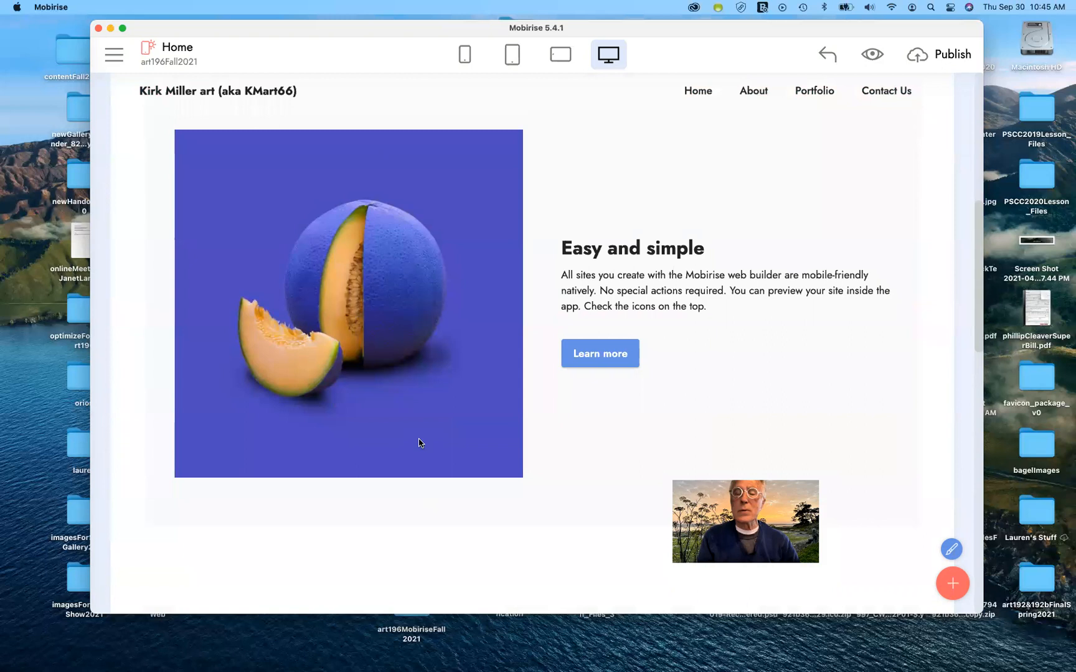
{"action": "left_click", "coordinate": [426, 356]}
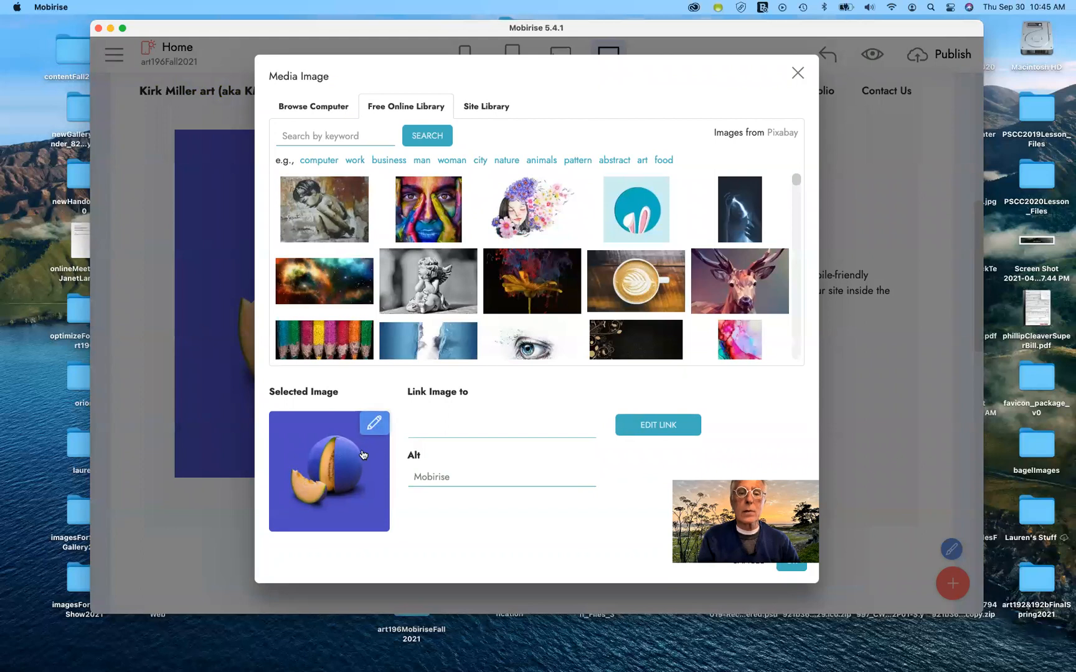
{"action": "left_click", "coordinate": [350, 478]}
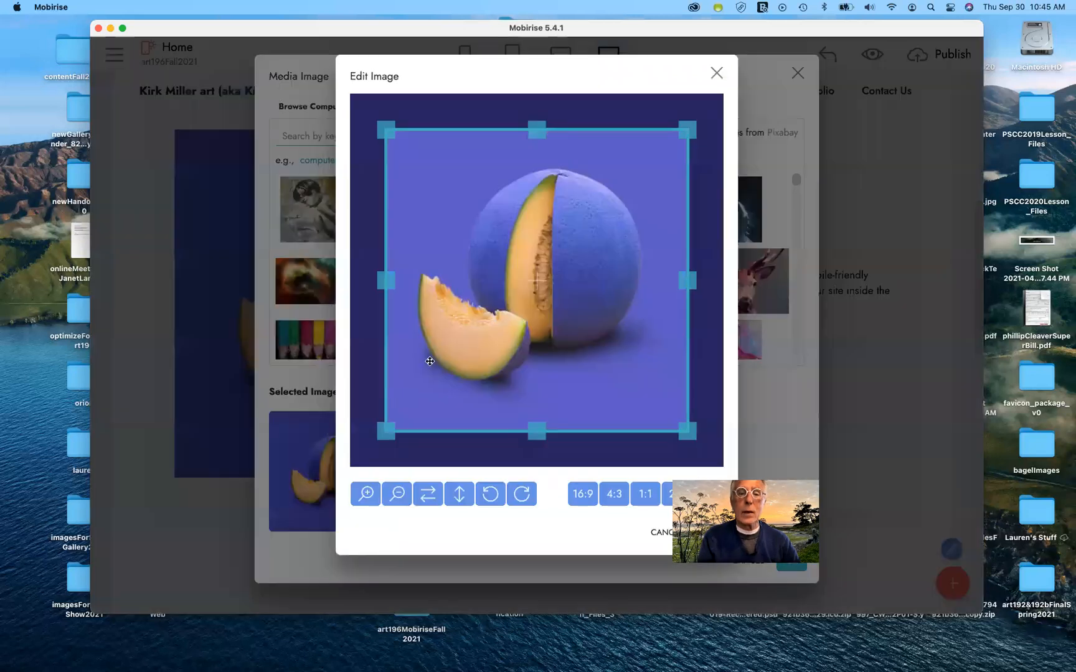
{"action": "left_click", "coordinate": [716, 73]}
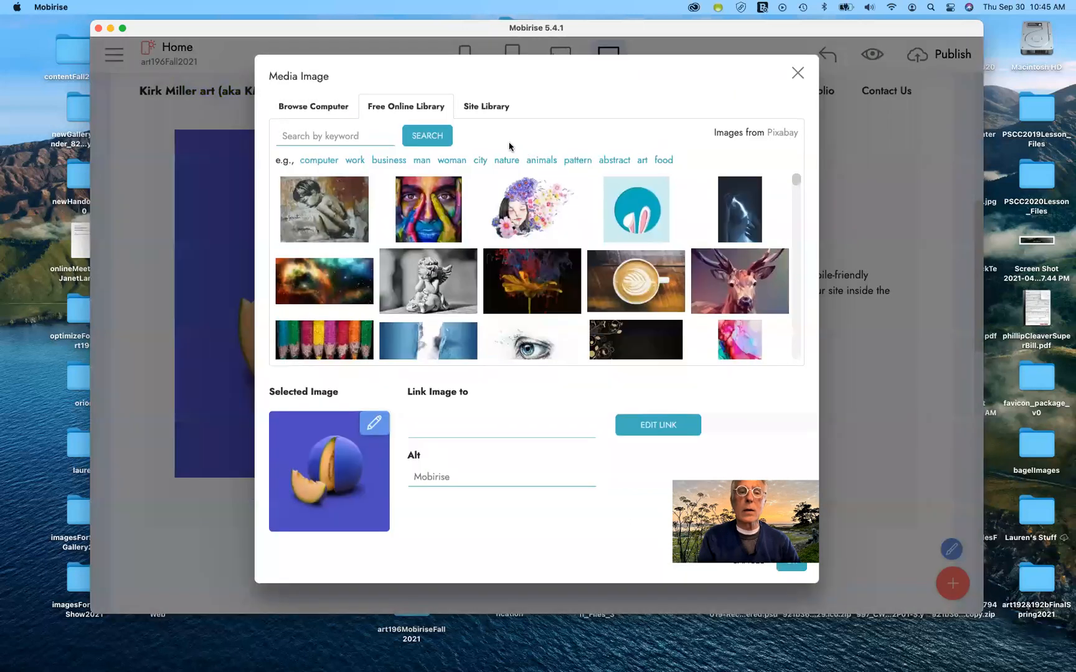
Browse the computer for a replacement picture and look through the image files in the jpgs folder.
{"action": "left_click", "coordinate": [307, 109]}
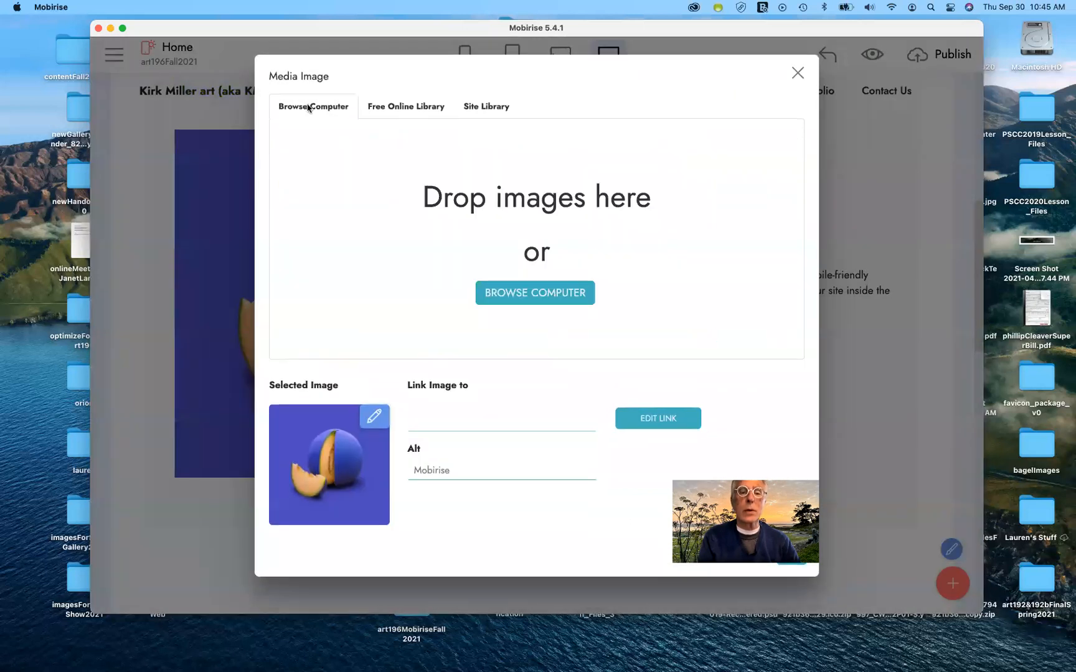
{"action": "left_click", "coordinate": [552, 294]}
{"action": "double_click", "coordinate": [477, 273]}
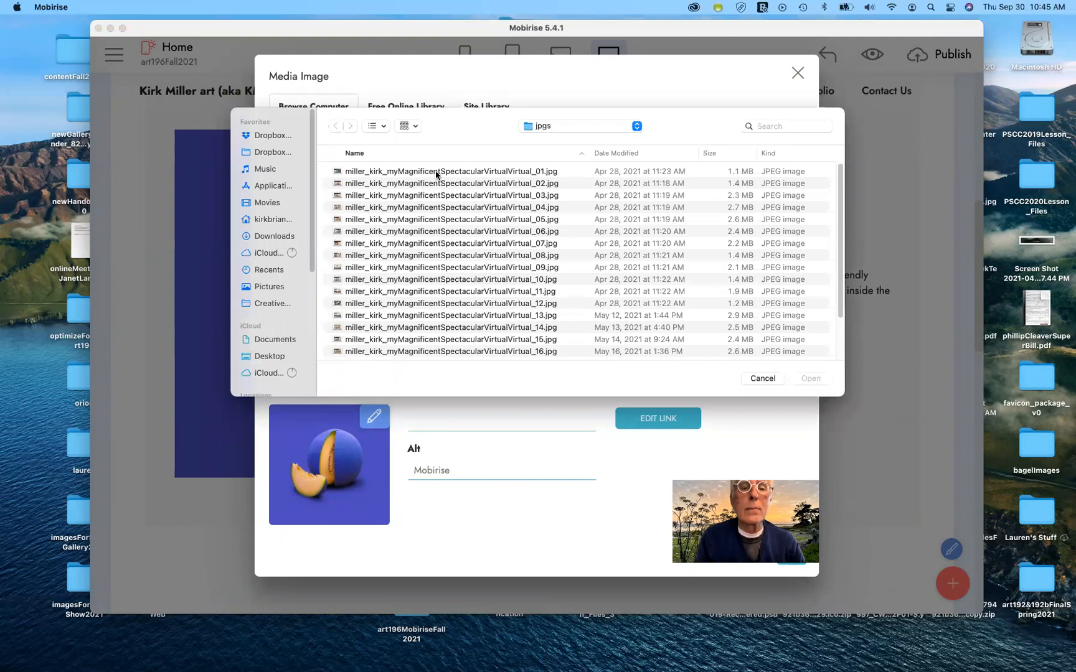
{"action": "scroll", "coordinate": [437, 309], "scroll_direction": "down", "scroll_amount": 5}
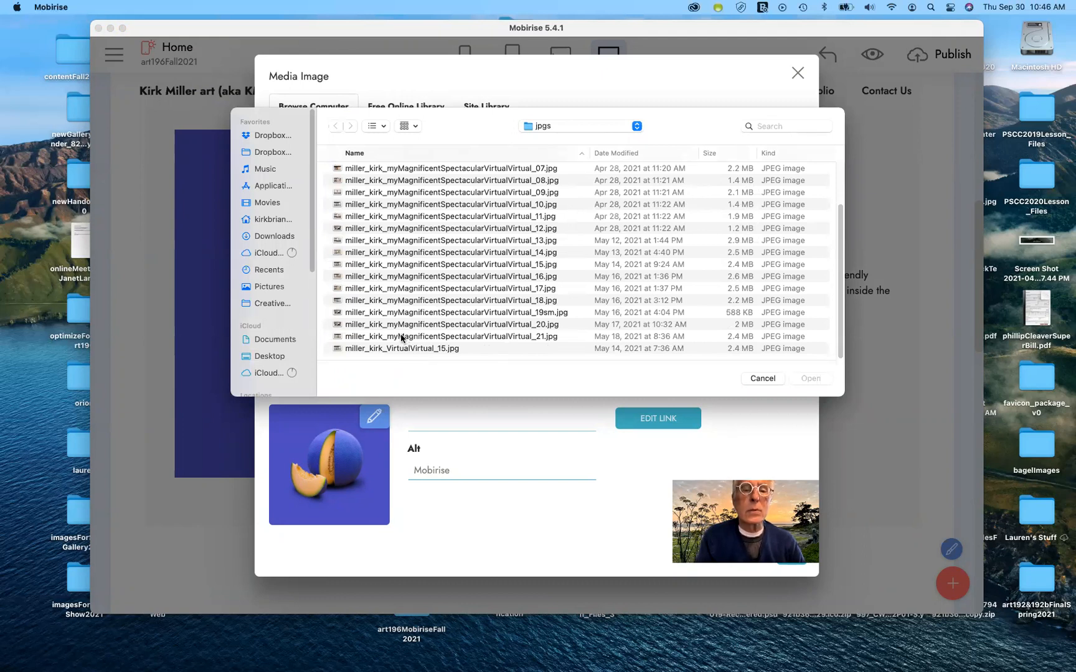
{"action": "scroll", "coordinate": [408, 337], "scroll_direction": "up", "scroll_amount": 2}
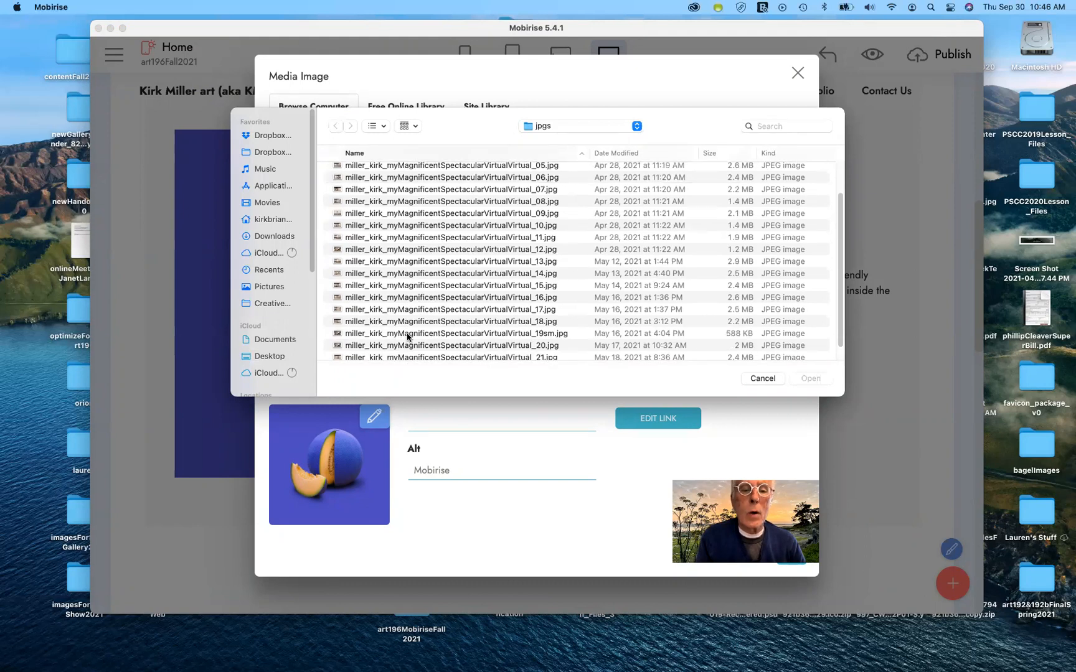
{"action": "scroll", "coordinate": [438, 338], "scroll_direction": "up", "scroll_amount": 3}
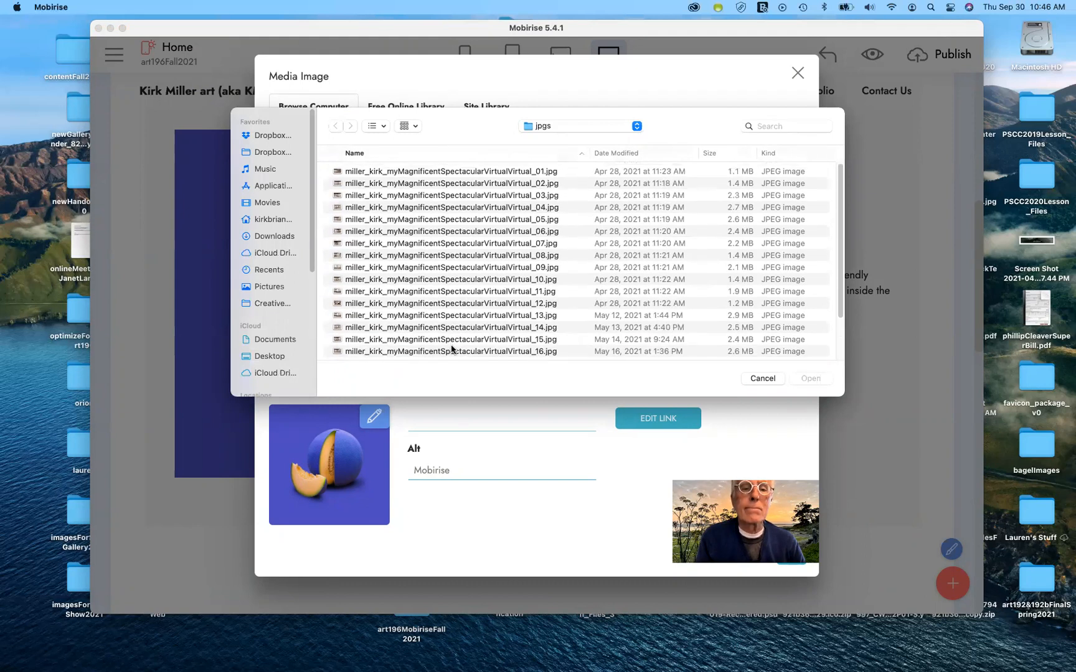
{"action": "scroll", "coordinate": [451, 350], "scroll_direction": "down", "scroll_amount": 4}
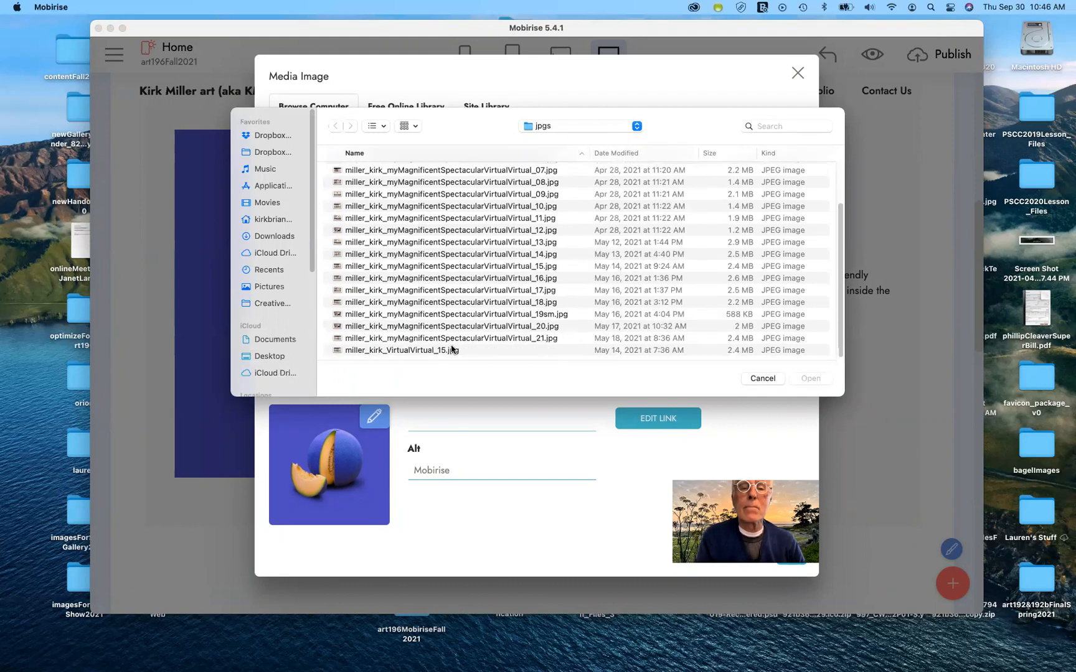
{"action": "left_click", "coordinate": [575, 129]}
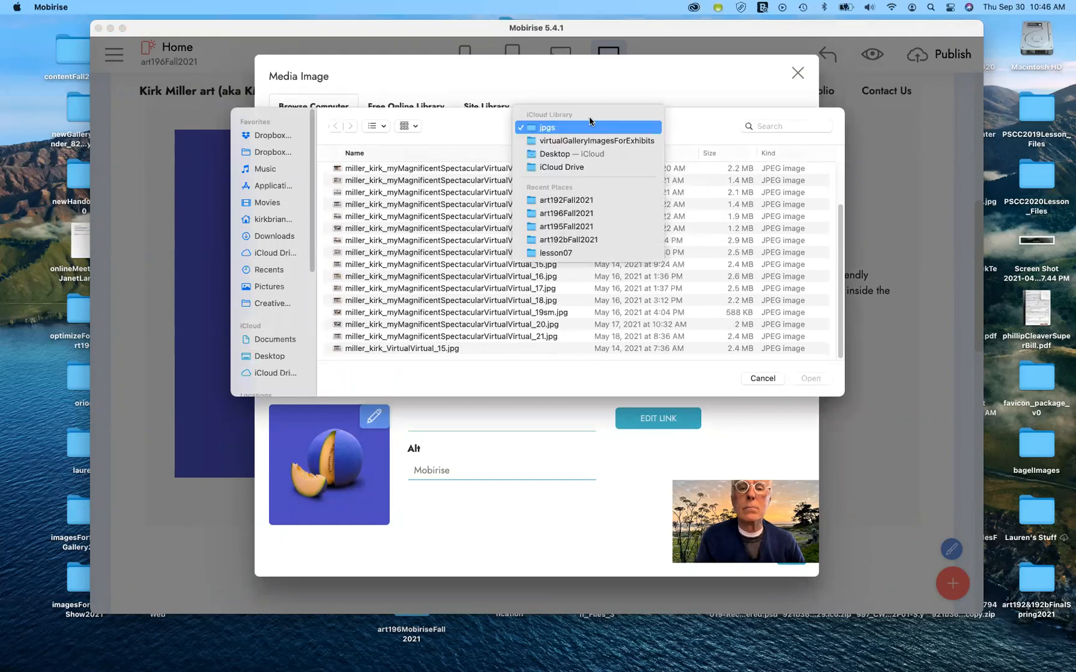
{"action": "left_click", "coordinate": [697, 127]}
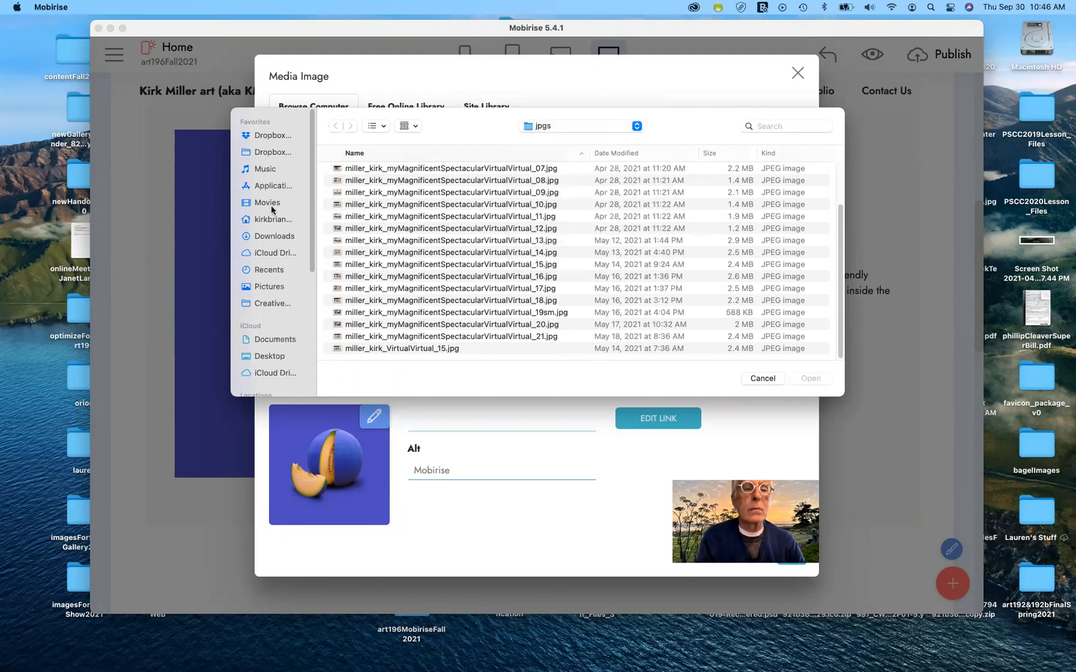
Load selfie2021_2.1.jpg from the Desktop folder as the replacement for the melon picture.
{"action": "left_click", "coordinate": [276, 358]}
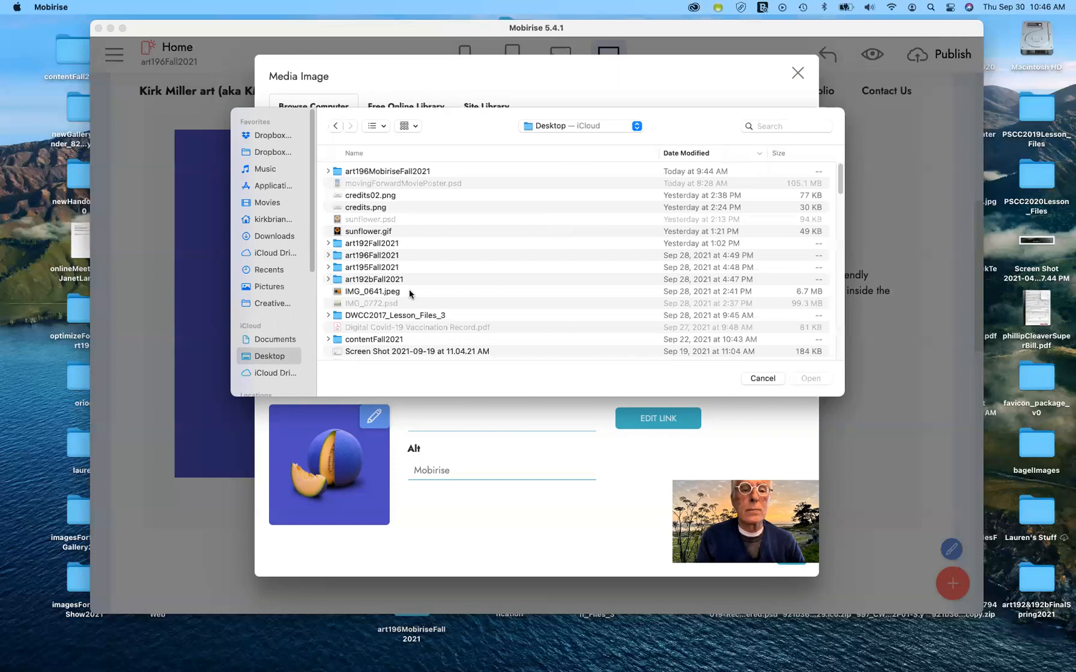
{"action": "scroll", "coordinate": [410, 294], "scroll_direction": "down", "scroll_amount": 3}
{"action": "scroll", "coordinate": [400, 288], "scroll_direction": "down", "scroll_amount": 10}
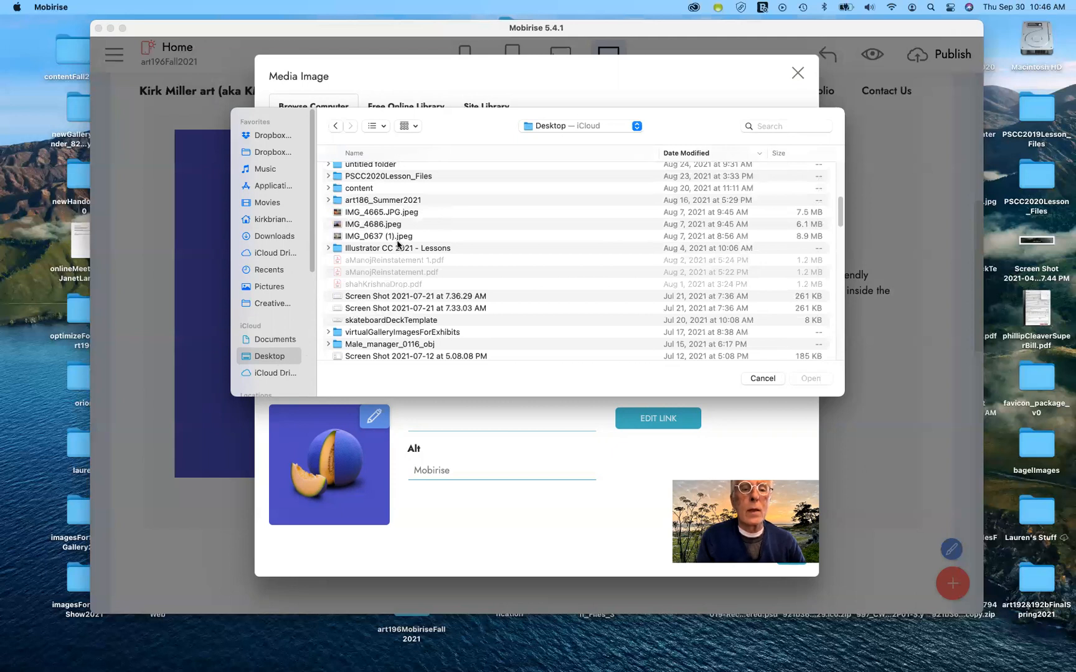
{"action": "scroll", "coordinate": [398, 244], "scroll_direction": "up", "scroll_amount": 2}
{"action": "scroll", "coordinate": [398, 244], "scroll_direction": "down", "scroll_amount": 4}
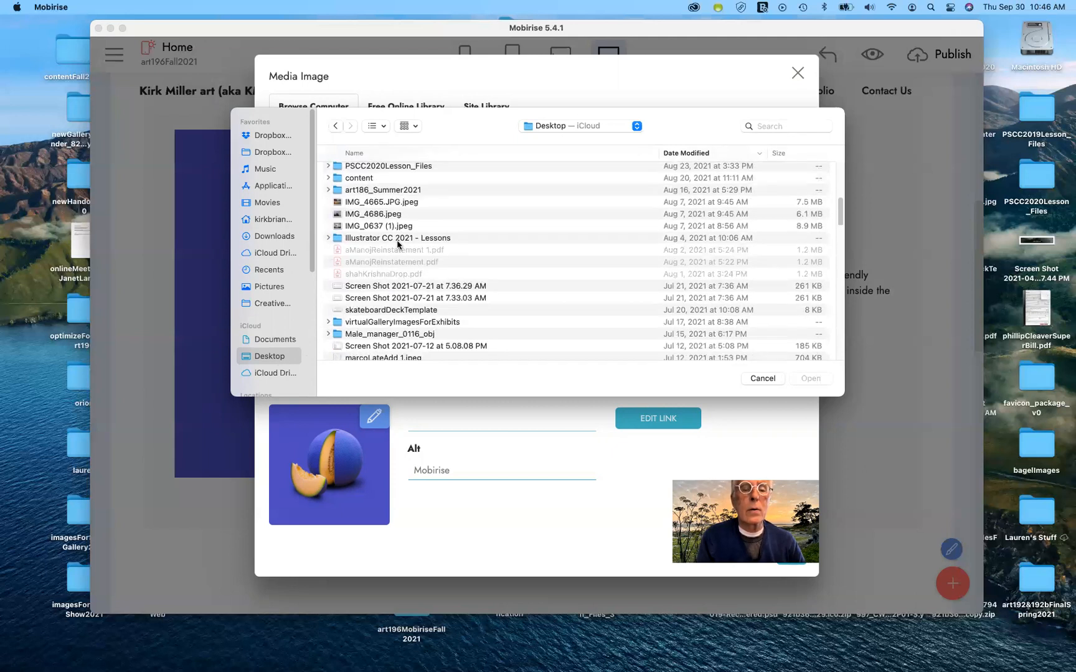
{"action": "scroll", "coordinate": [397, 244], "scroll_direction": "down", "scroll_amount": 6}
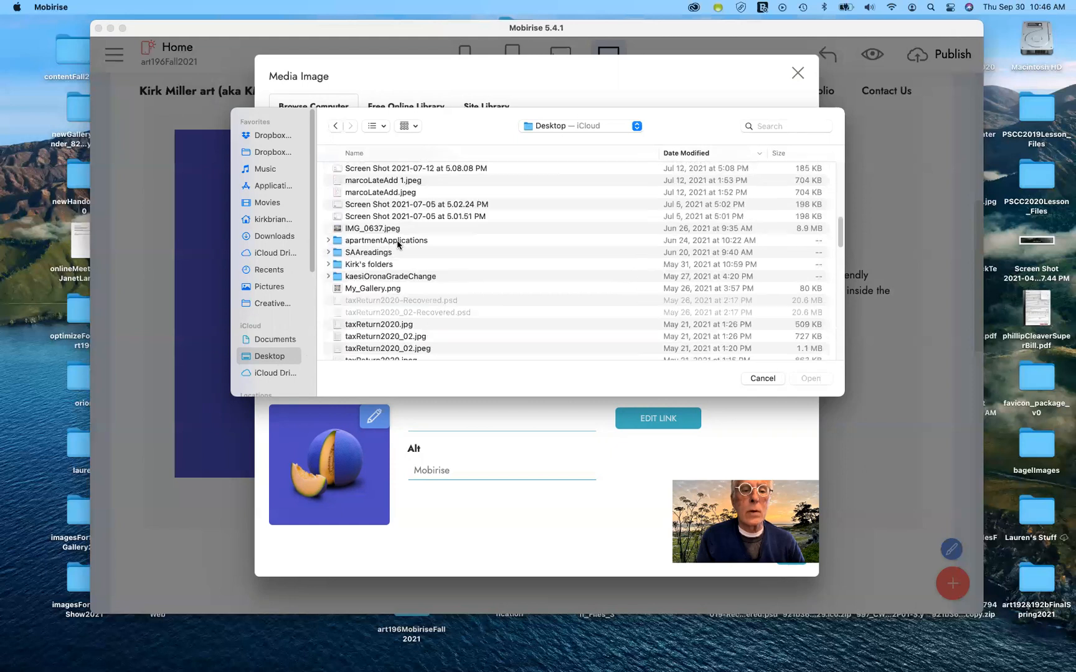
{"action": "scroll", "coordinate": [397, 244], "scroll_direction": "down", "scroll_amount": 4}
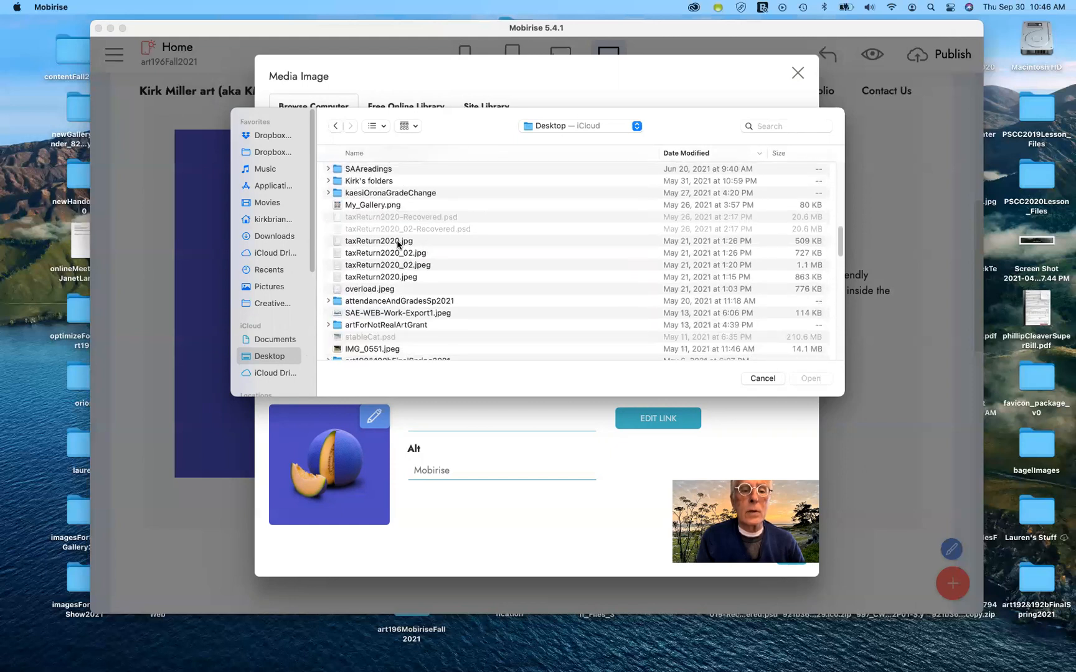
{"action": "scroll", "coordinate": [398, 244], "scroll_direction": "down", "scroll_amount": 3}
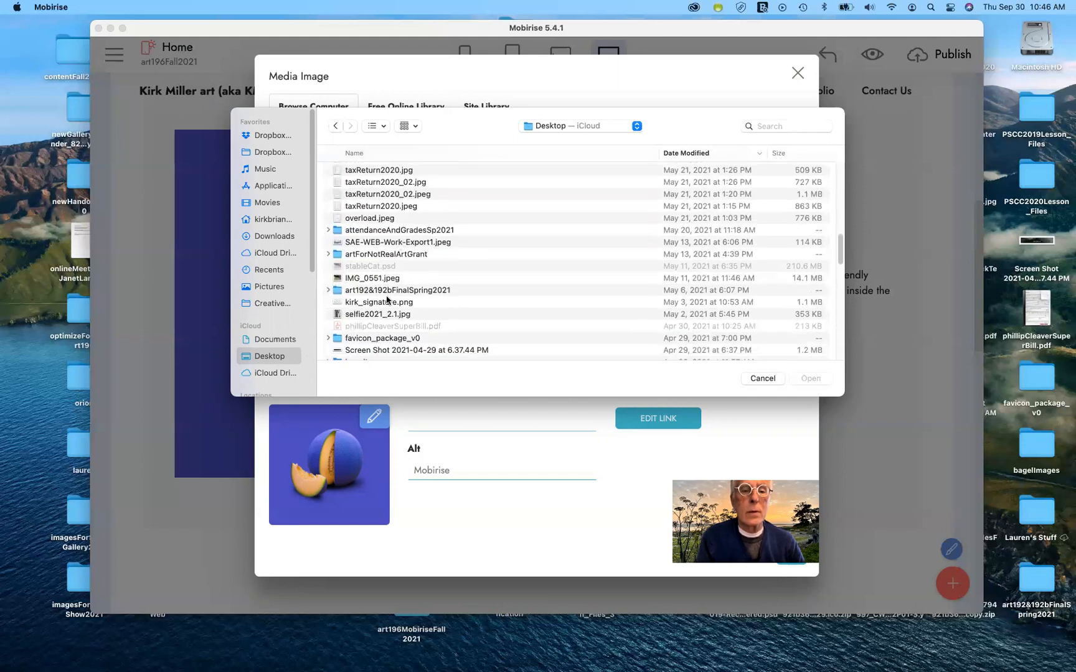
{"action": "left_click", "coordinate": [384, 315]}
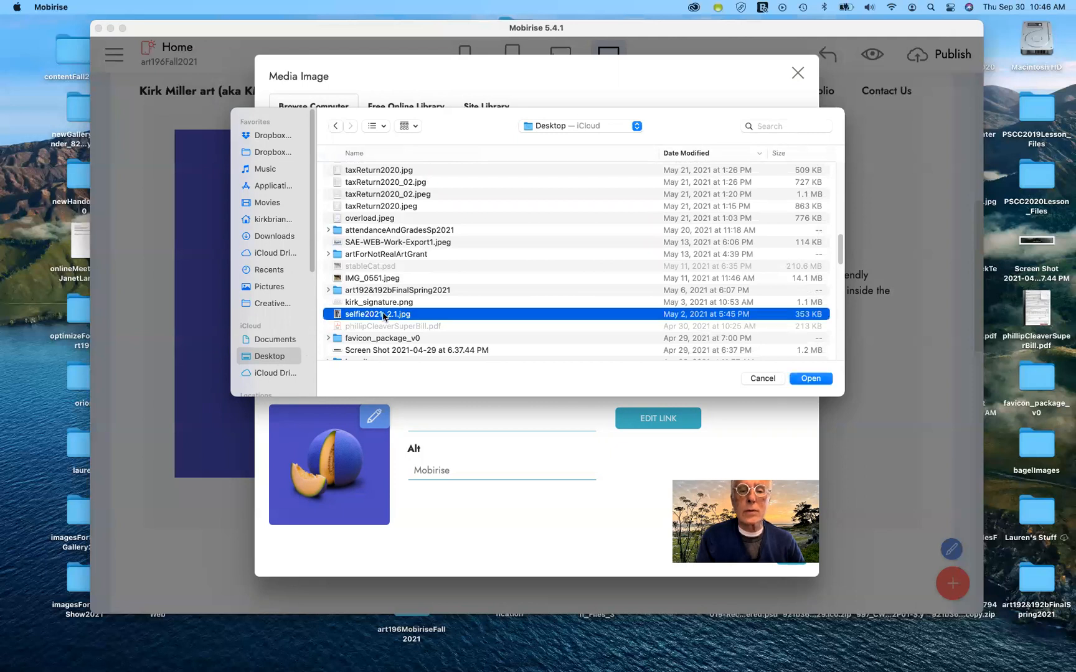
{"action": "left_click", "coordinate": [811, 379]}
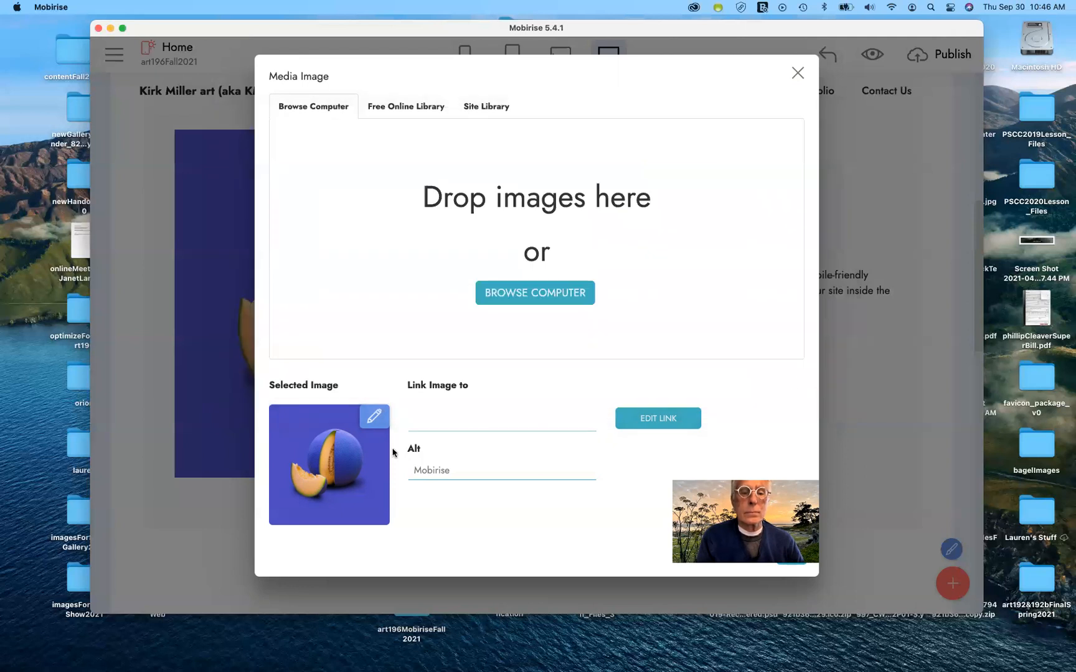
Crop the selfie to the area from the forehead to just below the nose.
{"action": "left_click", "coordinate": [371, 417]}
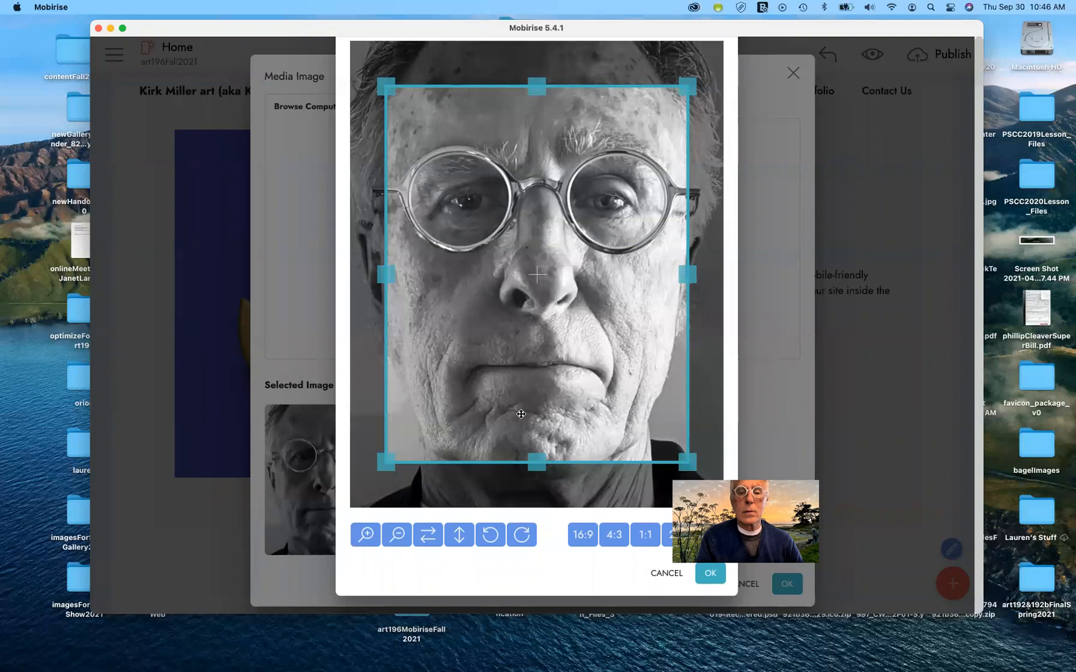
{"action": "left_click_drag", "start_coordinate": [537, 453], "coordinate": [539, 346]}
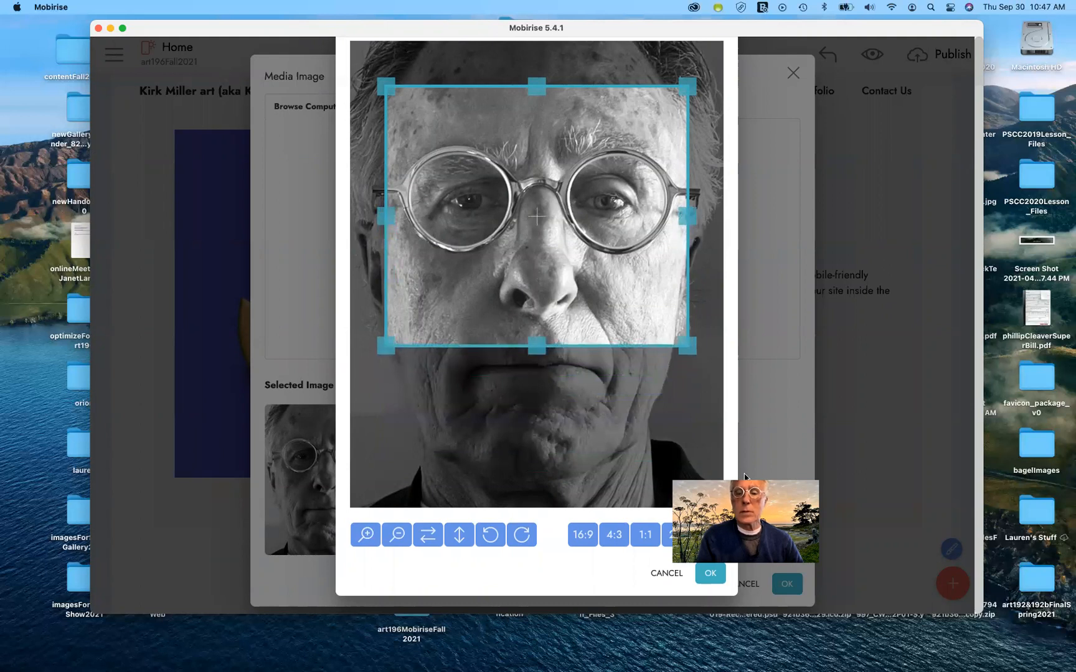
{"action": "left_click", "coordinate": [710, 574]}
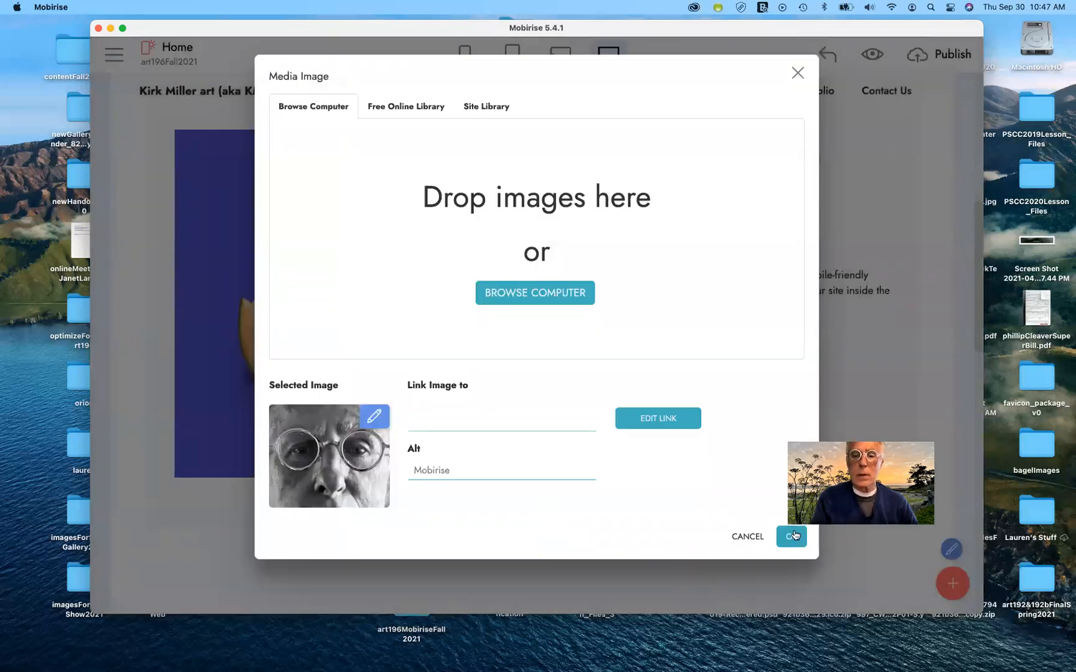
Set the picture's alt text to "Self portrait of" plus the artist's first name, and apply the picture to the block.
{"action": "left_click", "coordinate": [454, 470]}
{"action": "left_click_drag", "start_coordinate": [458, 469], "coordinate": [405, 467]}
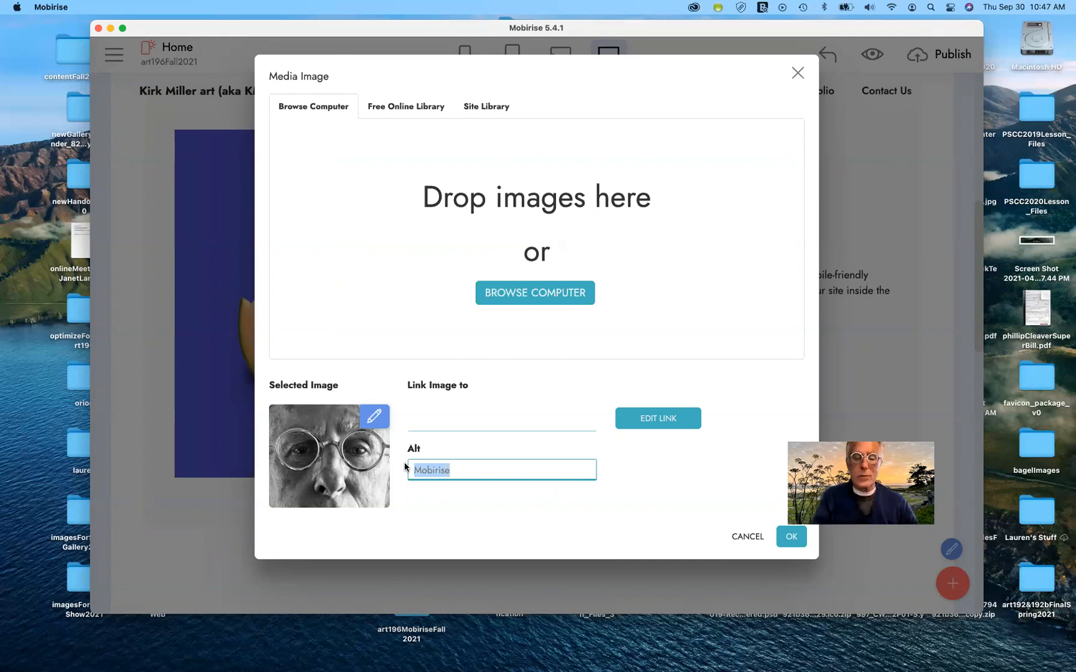
{"action": "type", "text": "Sel"}
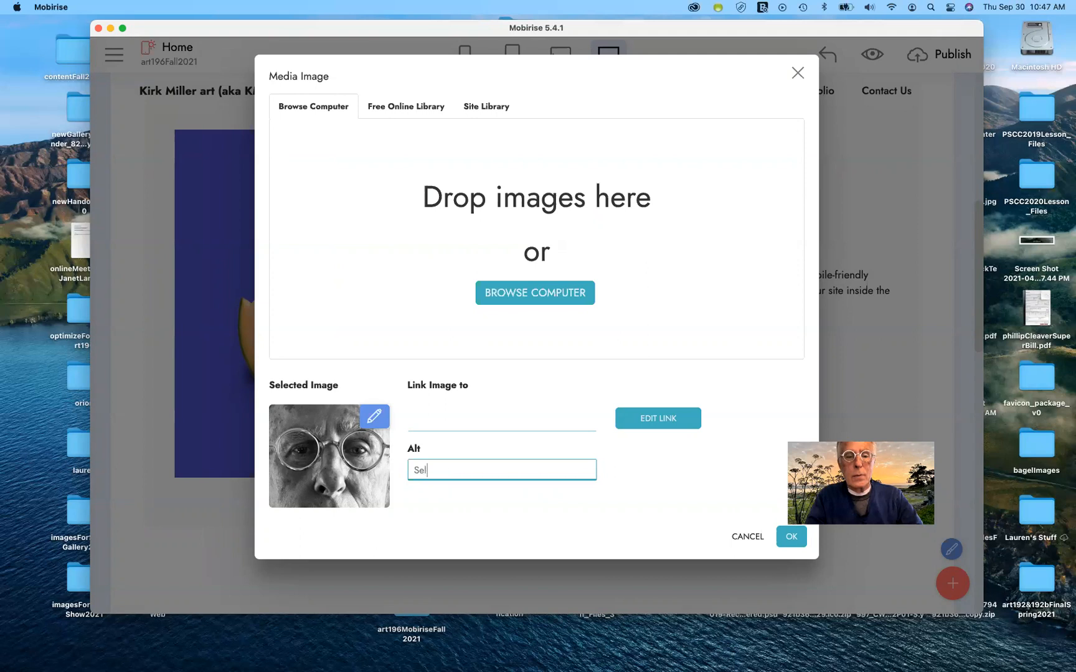
{"action": "type", "text": "f po"}
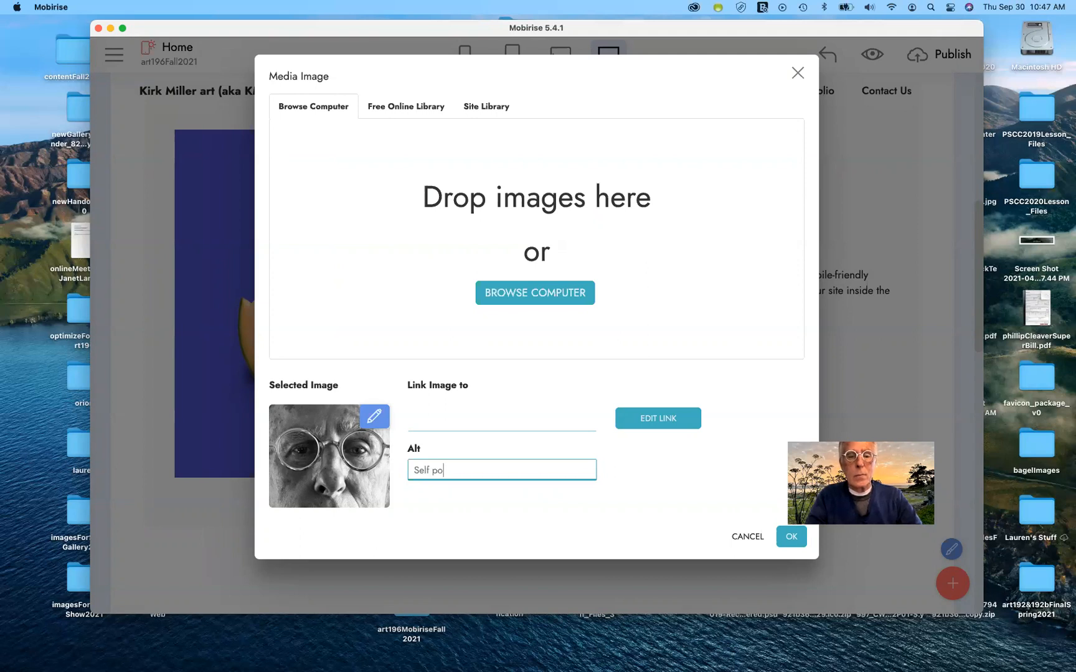
{"action": "type", "text": "rtrait of Kirk"}
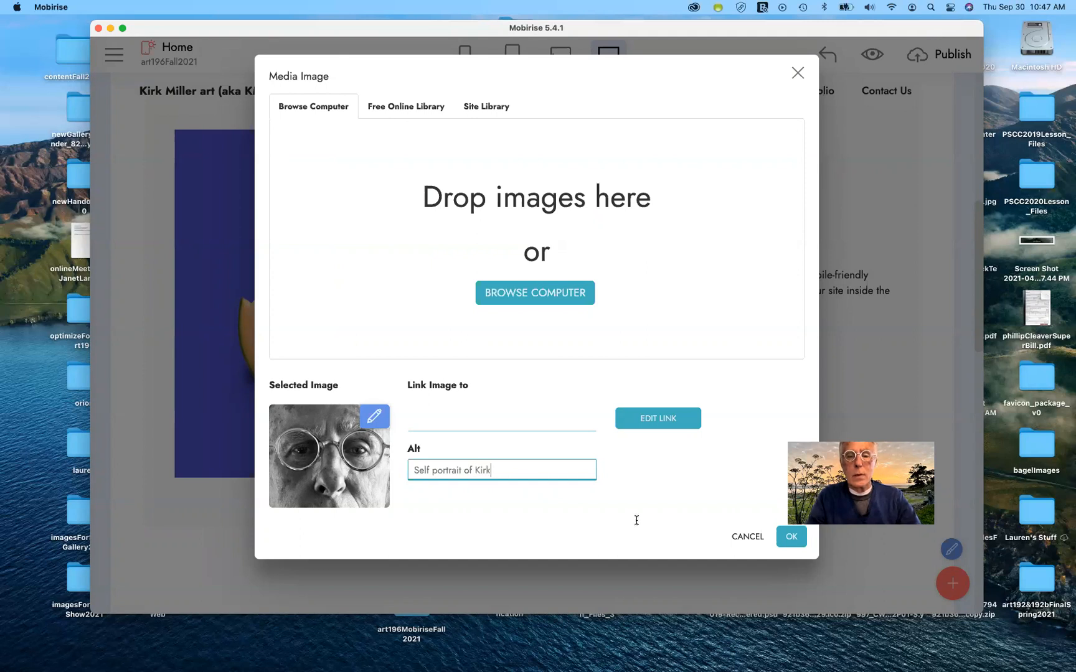
{"action": "left_click", "coordinate": [787, 536]}
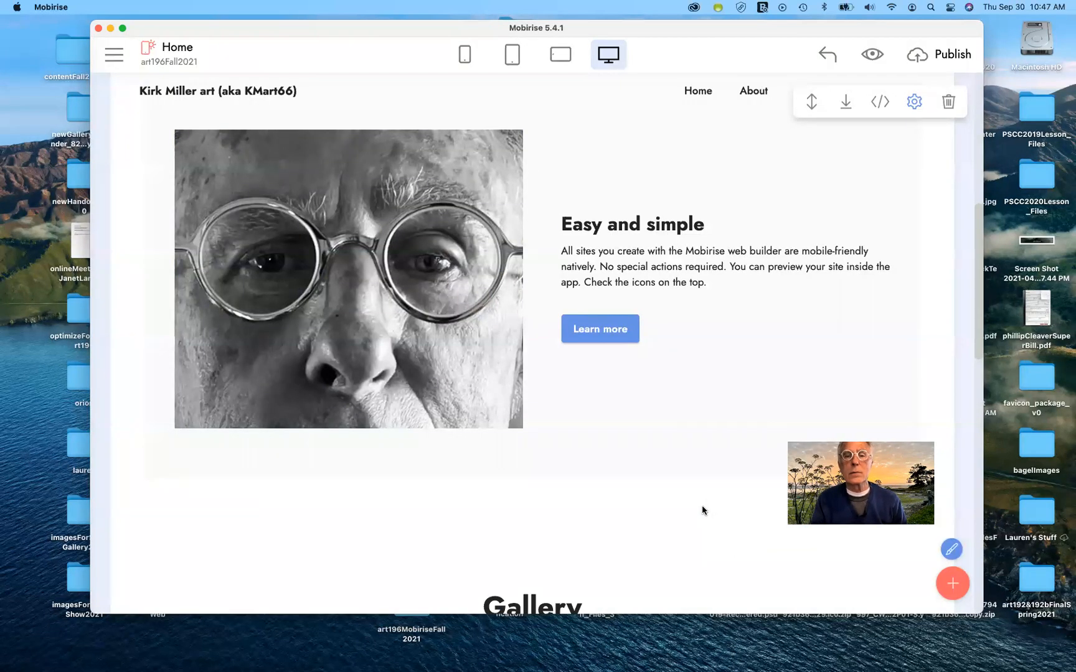
Try the Title 1 style on the "Easy and simple" heading, and set it back to Title 3.
{"action": "left_click", "coordinate": [621, 226]}
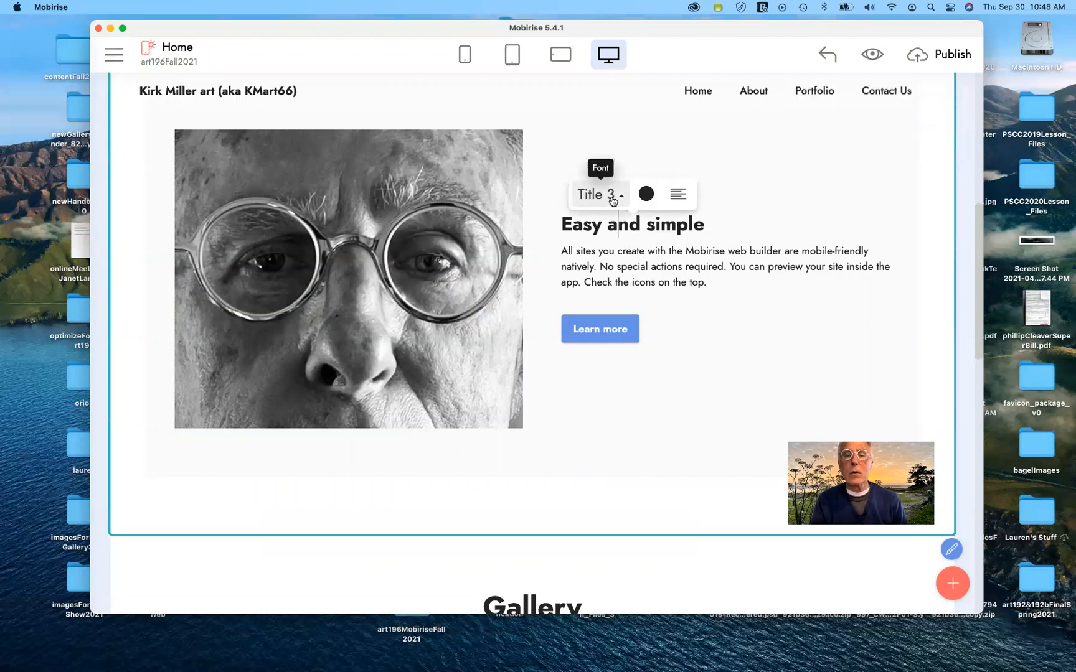
{"action": "left_click", "coordinate": [622, 199]}
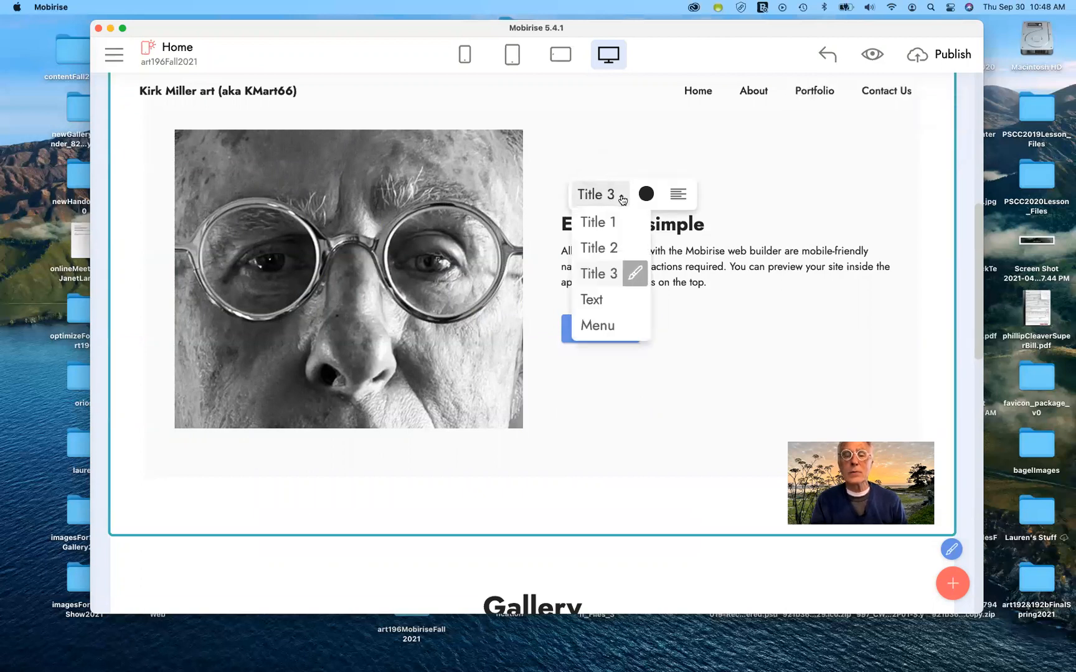
{"action": "left_click", "coordinate": [602, 223]}
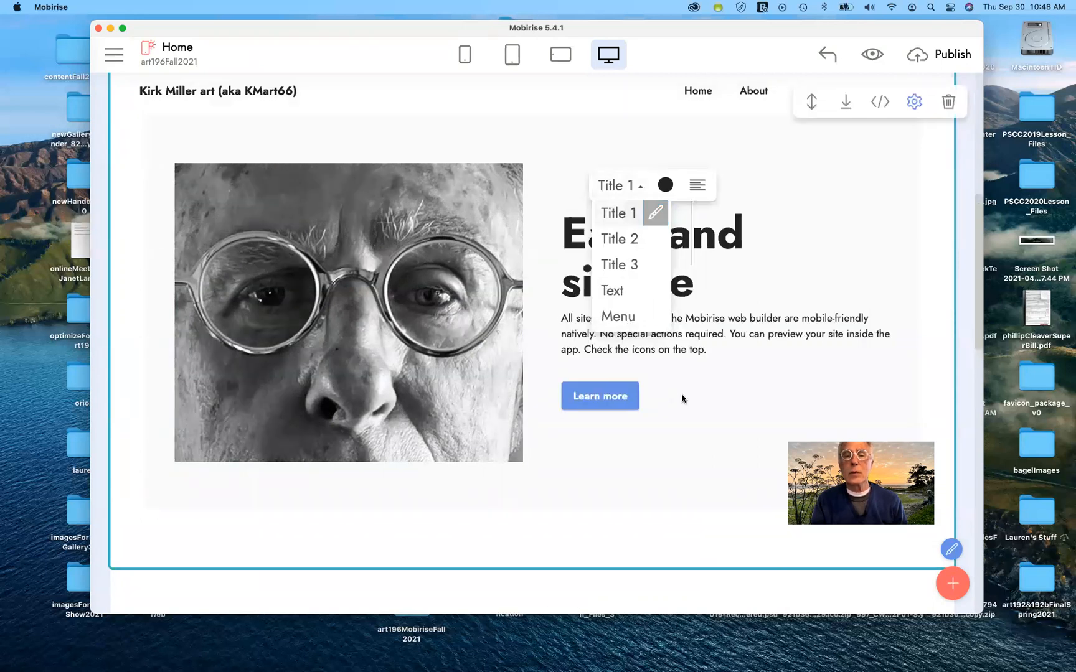
{"action": "left_click", "coordinate": [624, 267]}
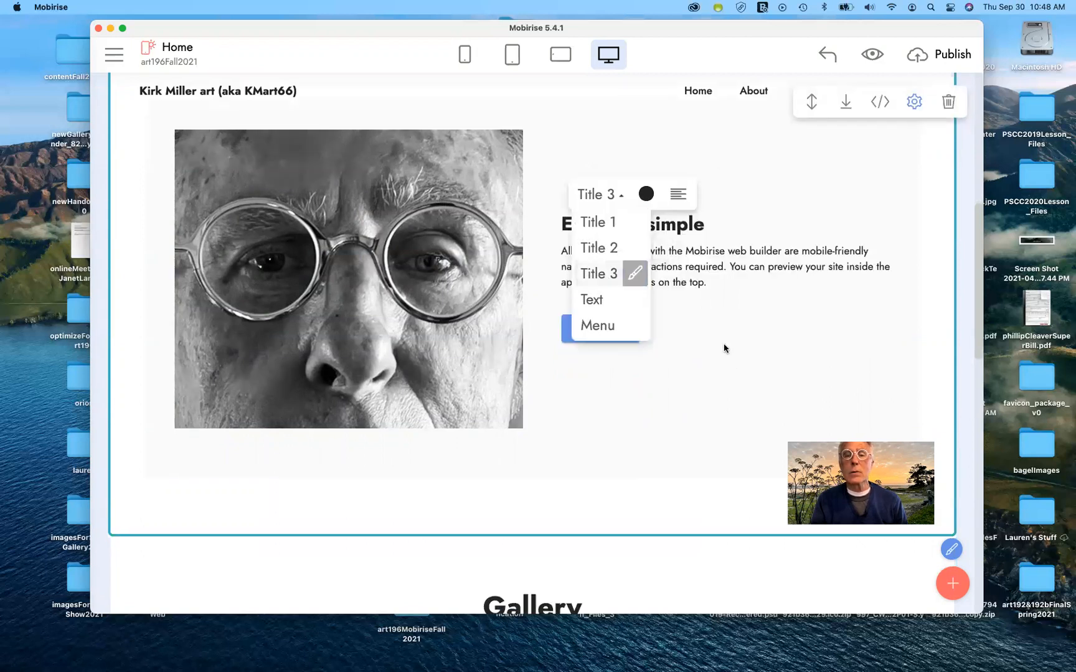
Try hiding the button in the "Easy and simple" block, and show it again.
{"action": "left_click", "coordinate": [723, 343]}
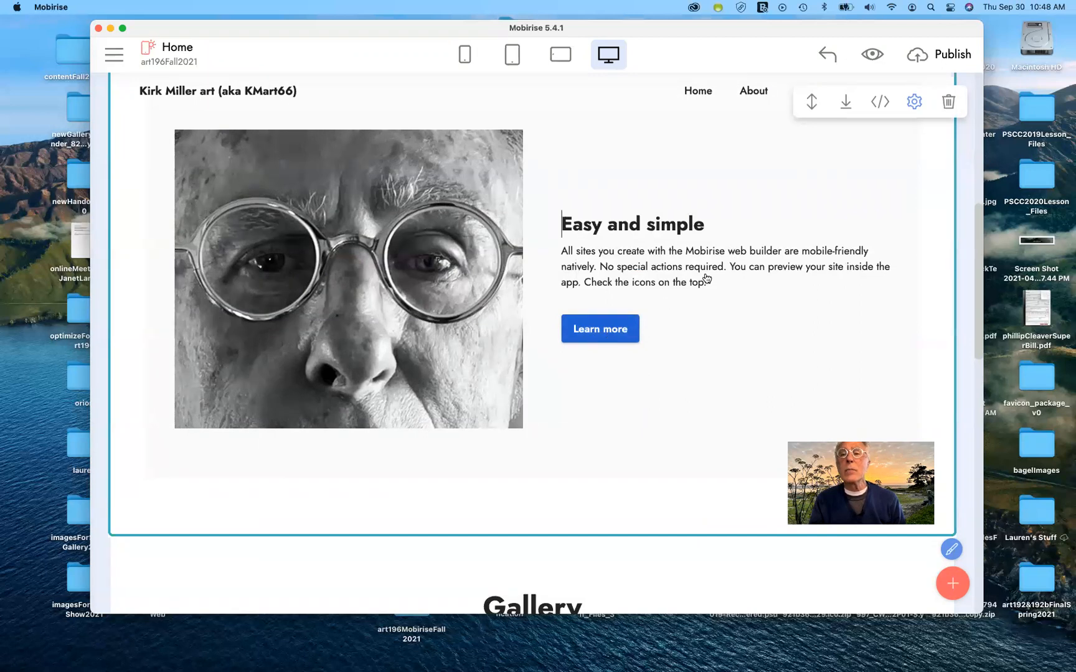
{"action": "left_click", "coordinate": [914, 103]}
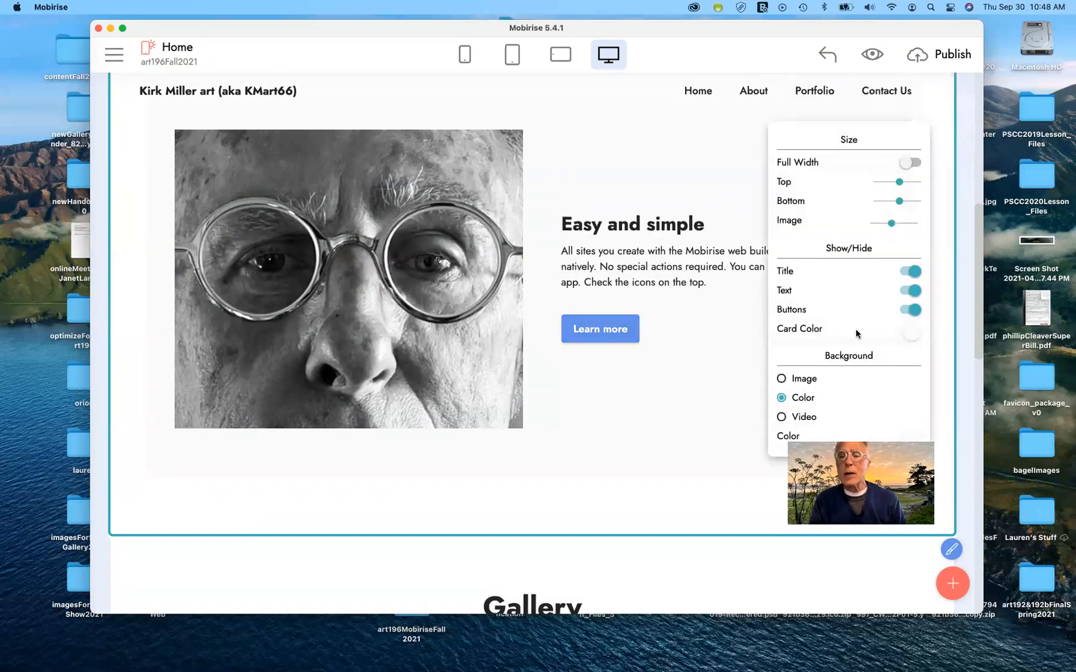
{"action": "left_click", "coordinate": [913, 311]}
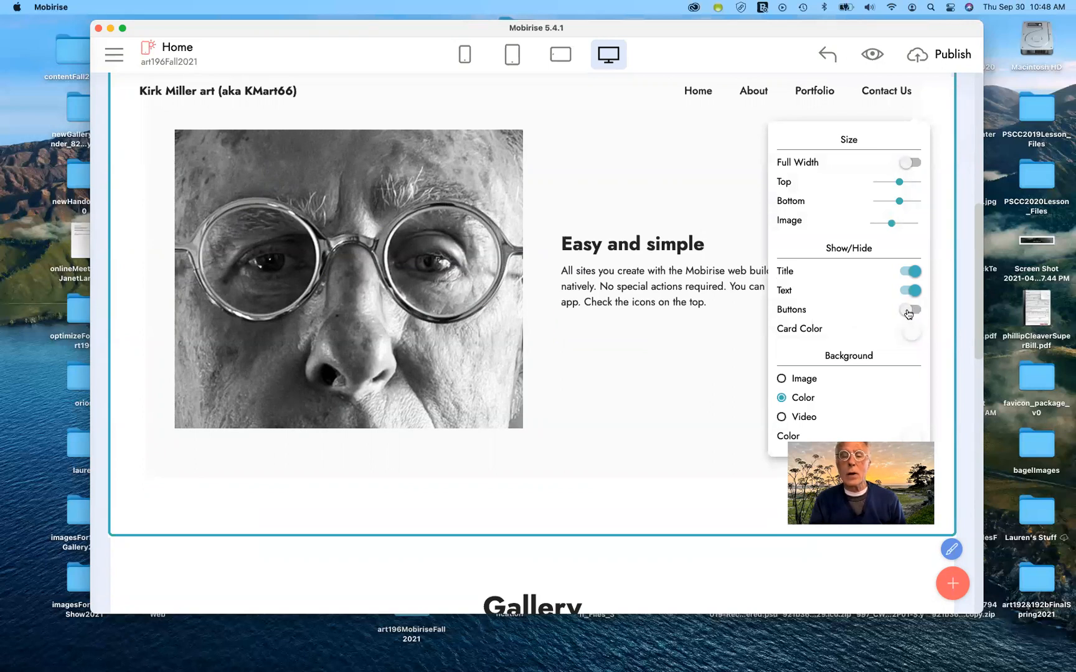
{"action": "left_click", "coordinate": [908, 312]}
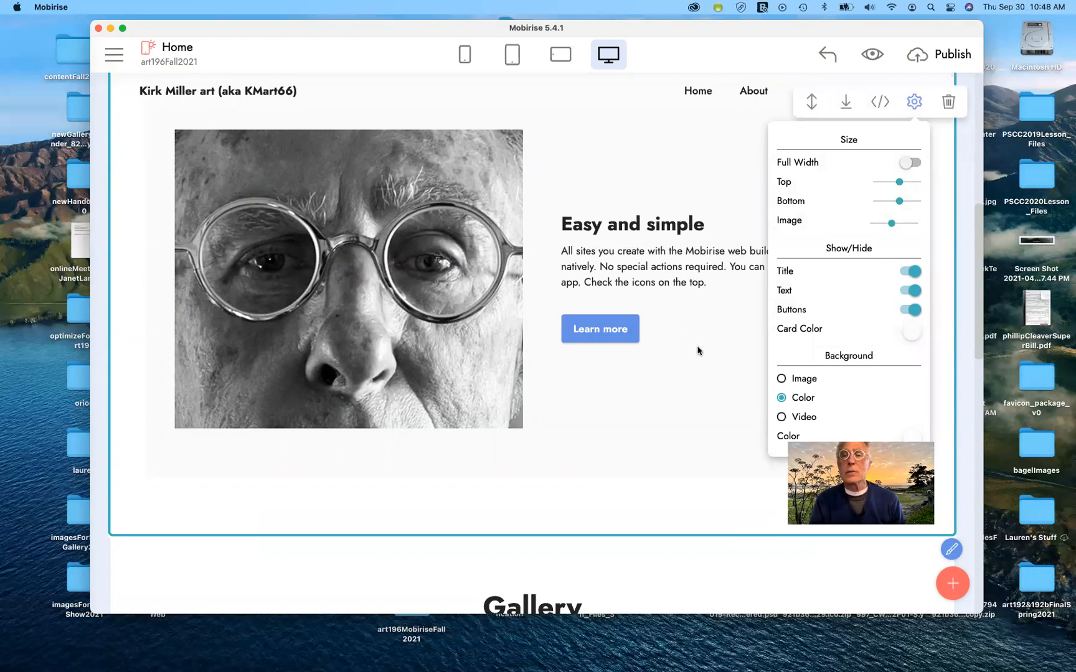
{"action": "left_click", "coordinate": [731, 173]}
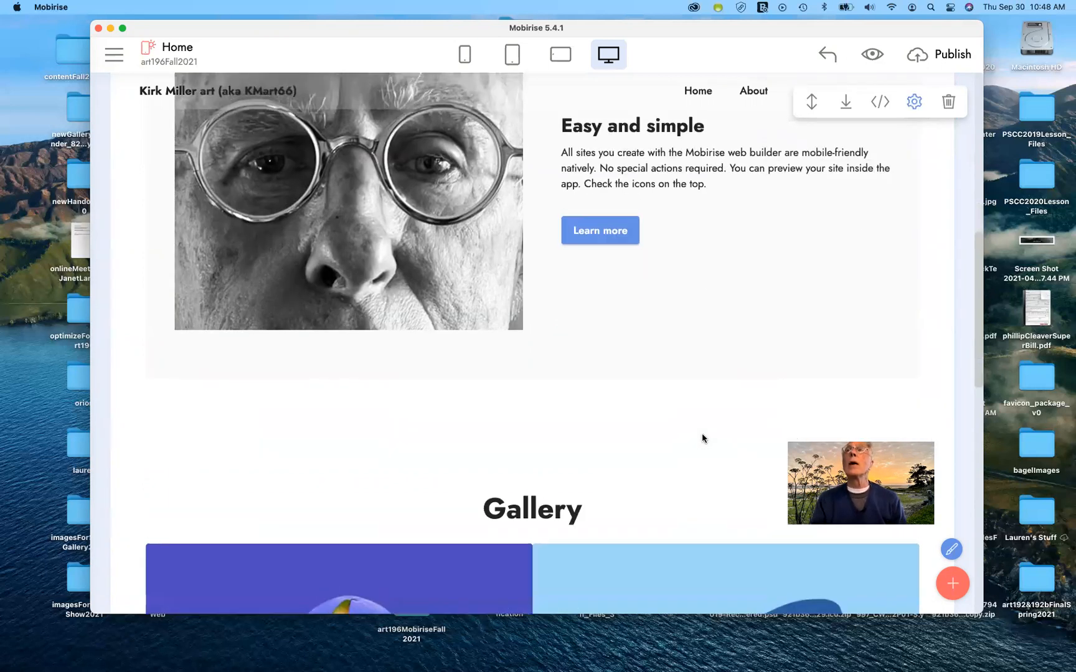
Examine the footer logo's link, alt text and crop options, and leave its image settings without applying any change.
{"action": "scroll", "coordinate": [703, 435], "scroll_direction": "down", "scroll_amount": 2}
{"action": "scroll", "coordinate": [702, 434], "scroll_direction": "down", "scroll_amount": 8}
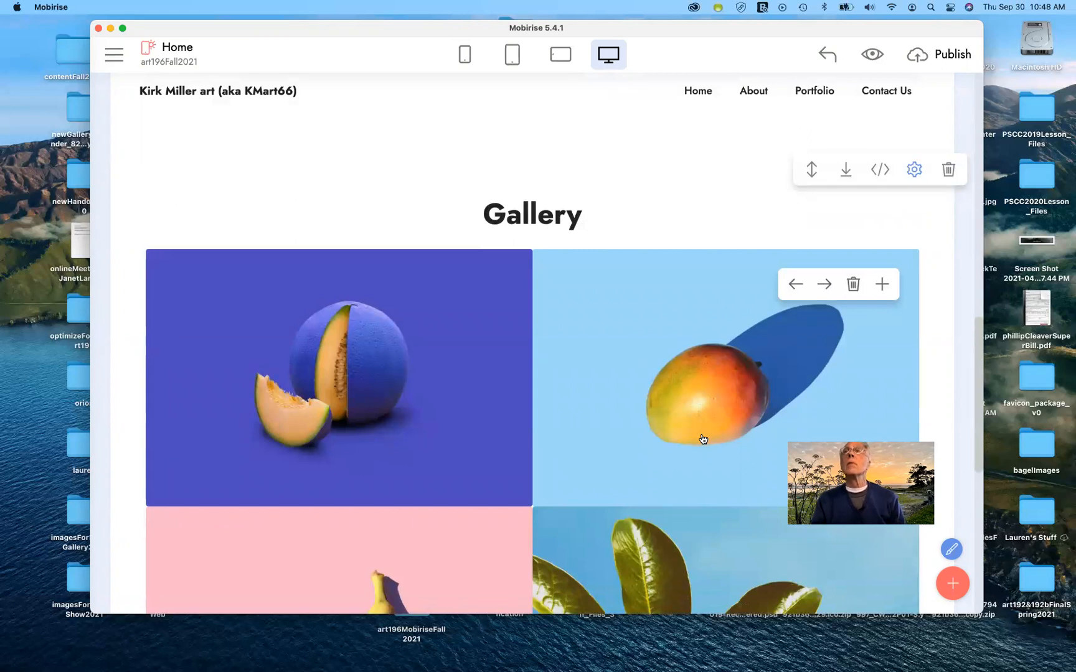
{"action": "scroll", "coordinate": [702, 439], "scroll_direction": "down", "scroll_amount": 2}
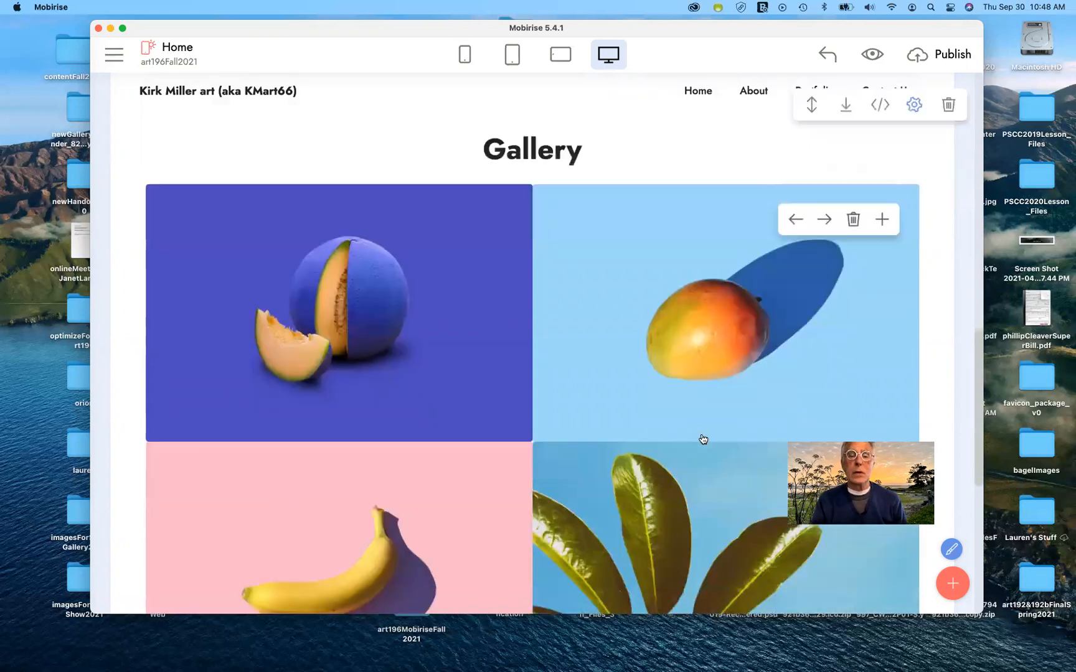
{"action": "scroll", "coordinate": [703, 439], "scroll_direction": "down", "scroll_amount": 3}
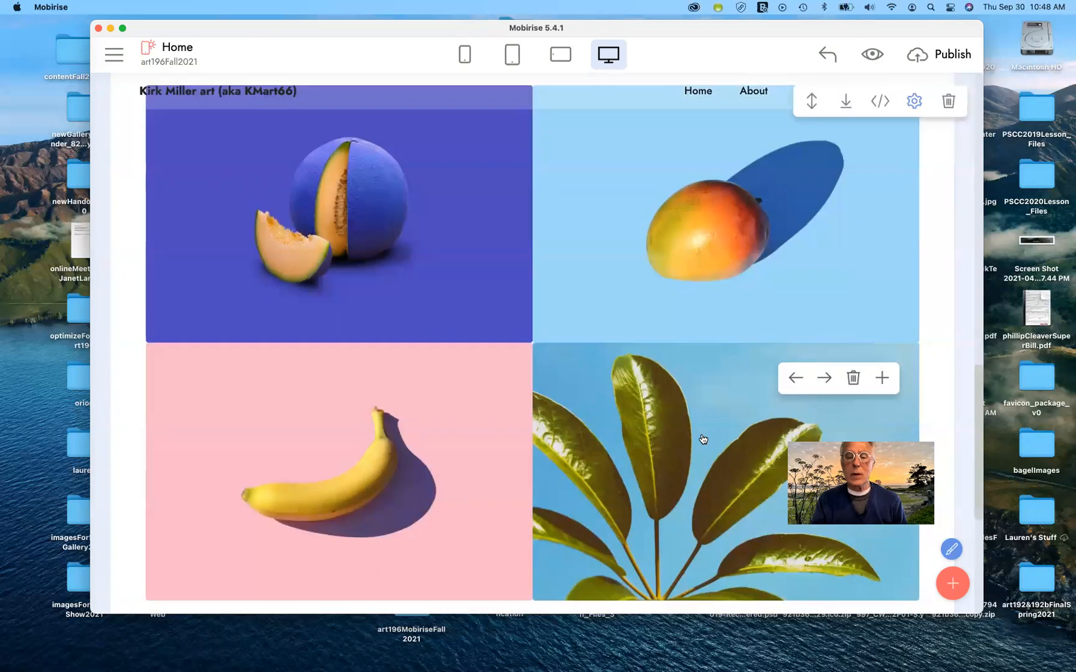
{"action": "scroll", "coordinate": [703, 440], "scroll_direction": "down", "scroll_amount": 5}
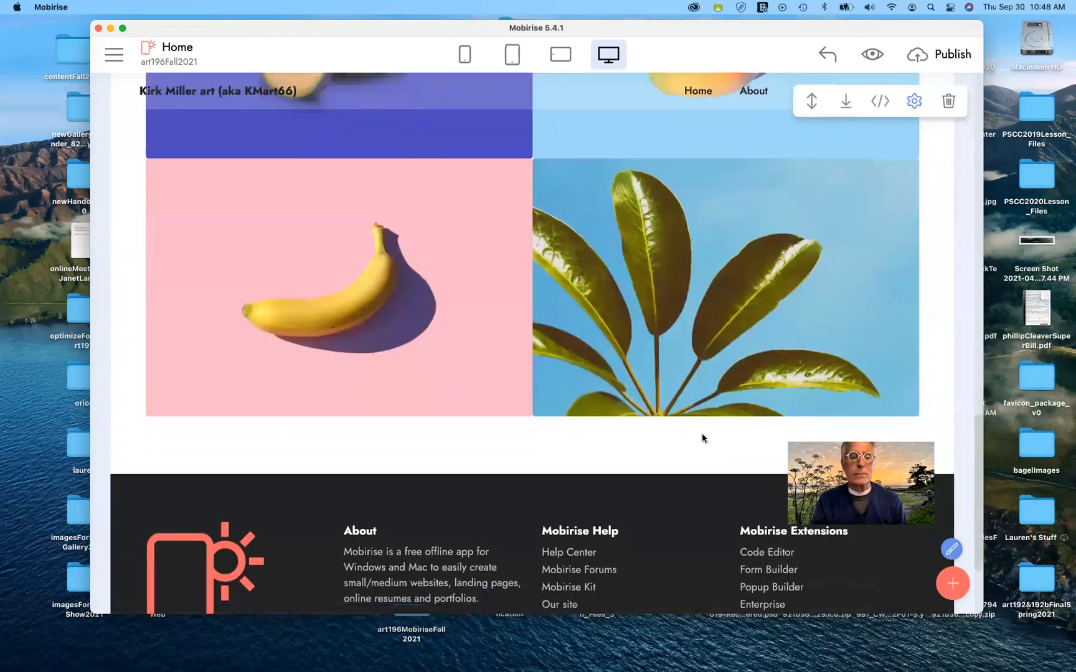
{"action": "scroll", "coordinate": [703, 439], "scroll_direction": "down", "scroll_amount": 4}
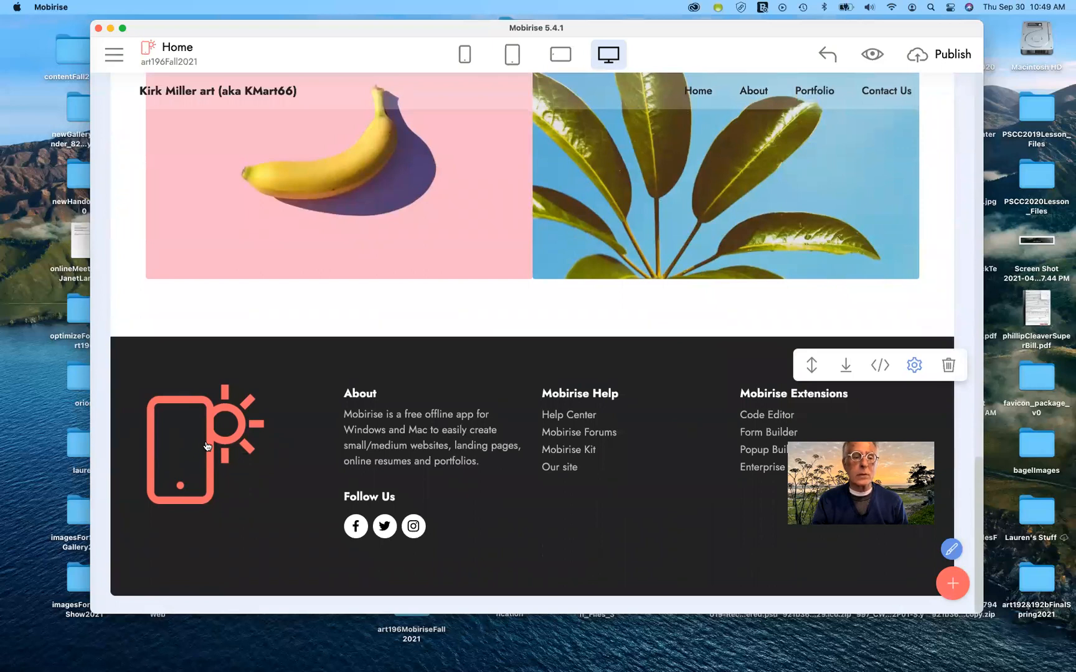
{"action": "left_click", "coordinate": [207, 445]}
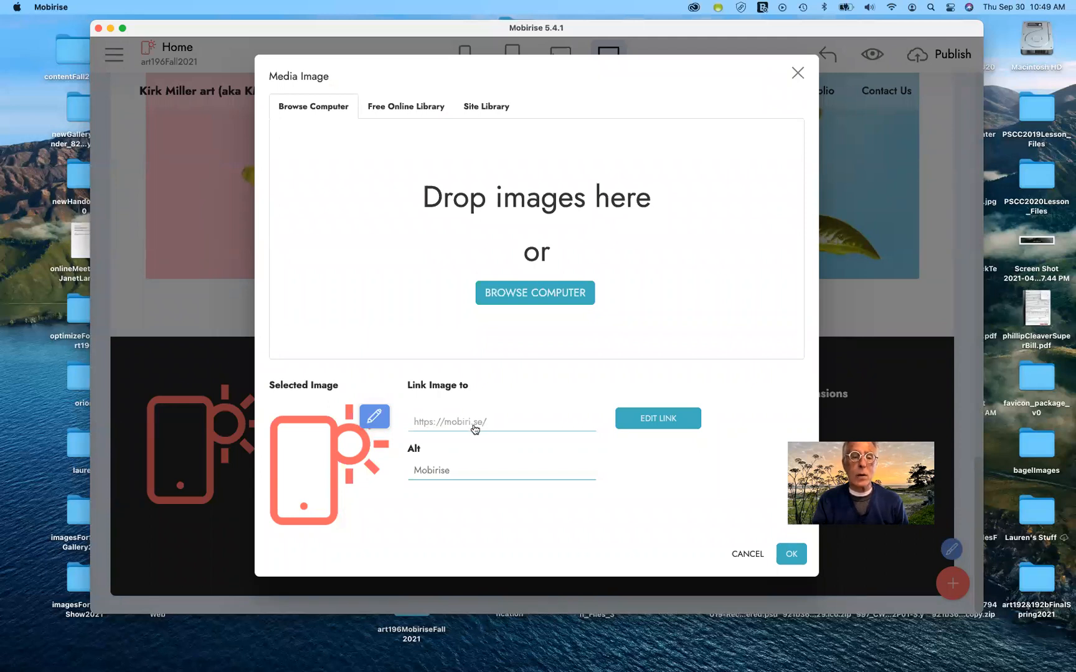
{"action": "left_click", "coordinate": [317, 464]}
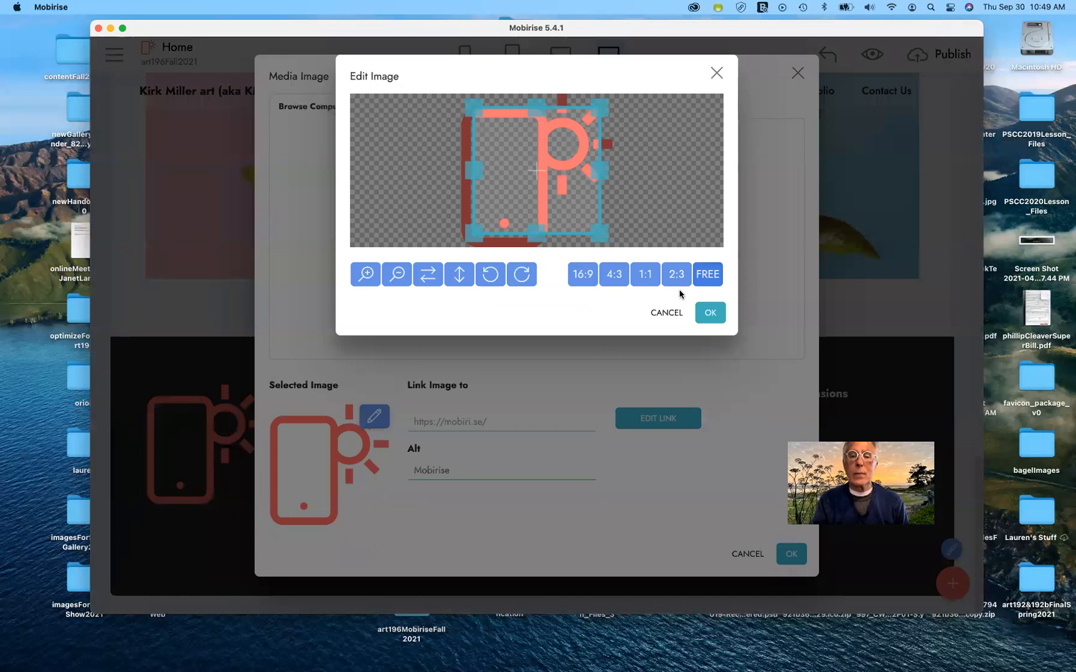
{"action": "left_click", "coordinate": [669, 313]}
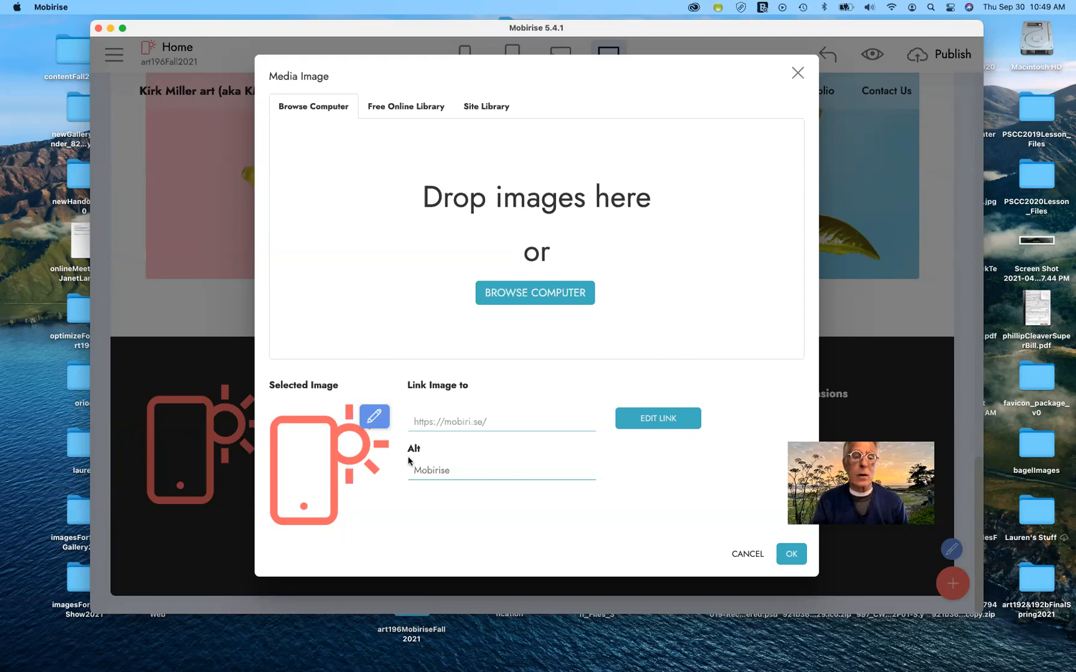
{"action": "left_click", "coordinate": [748, 554]}
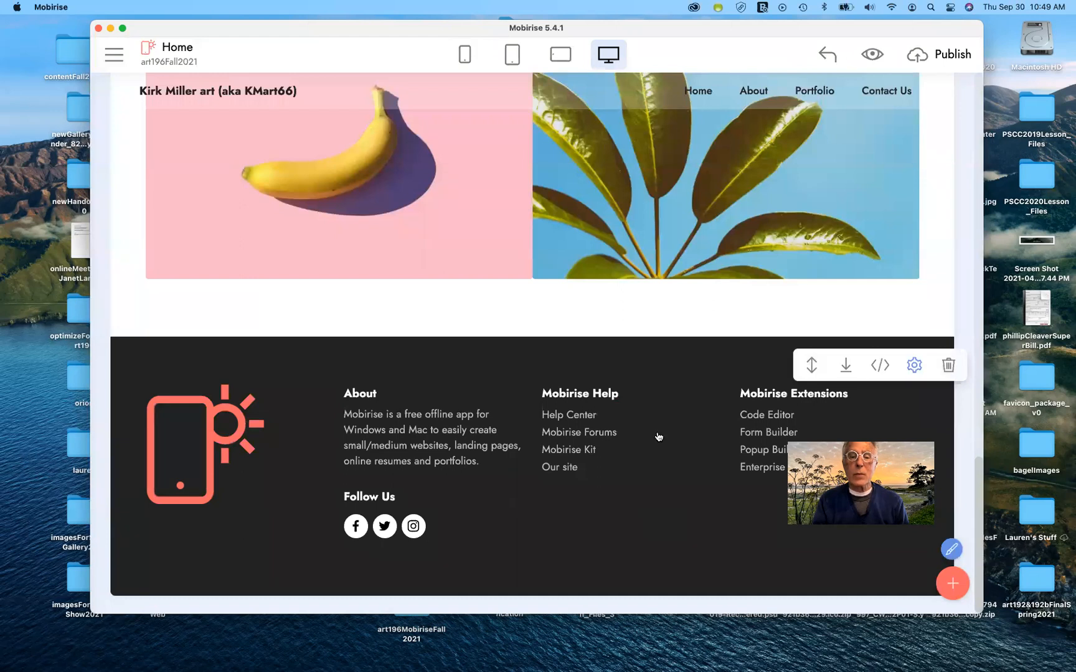
Review the footer block's parameters and hide its social media section.
{"action": "scroll", "coordinate": [659, 436], "scroll_direction": "up", "scroll_amount": 2}
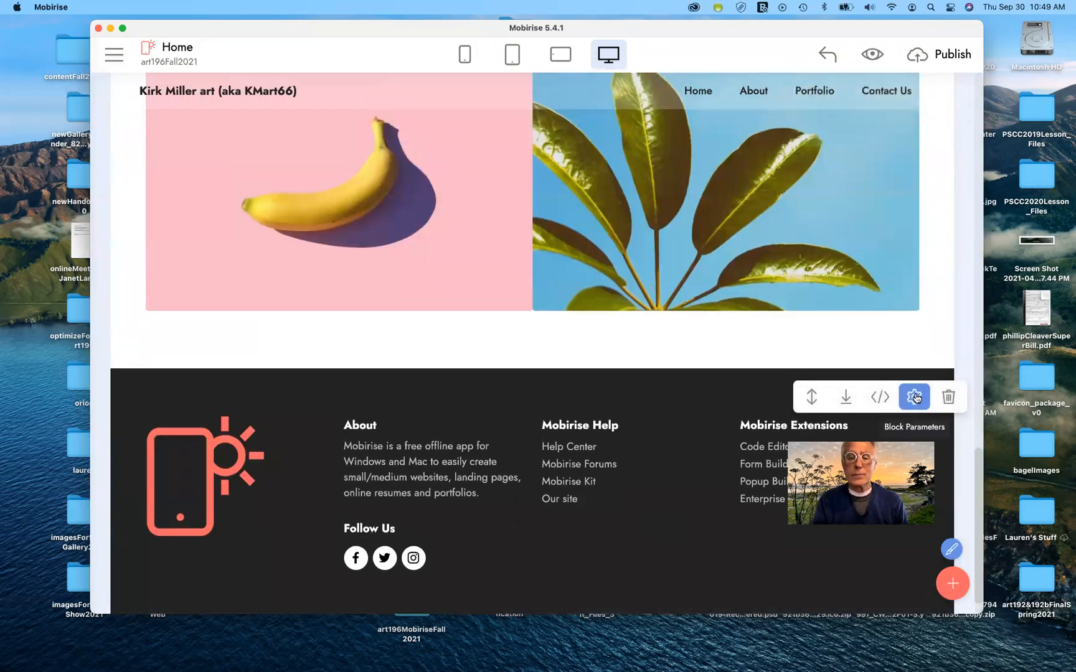
{"action": "left_click", "coordinate": [914, 397]}
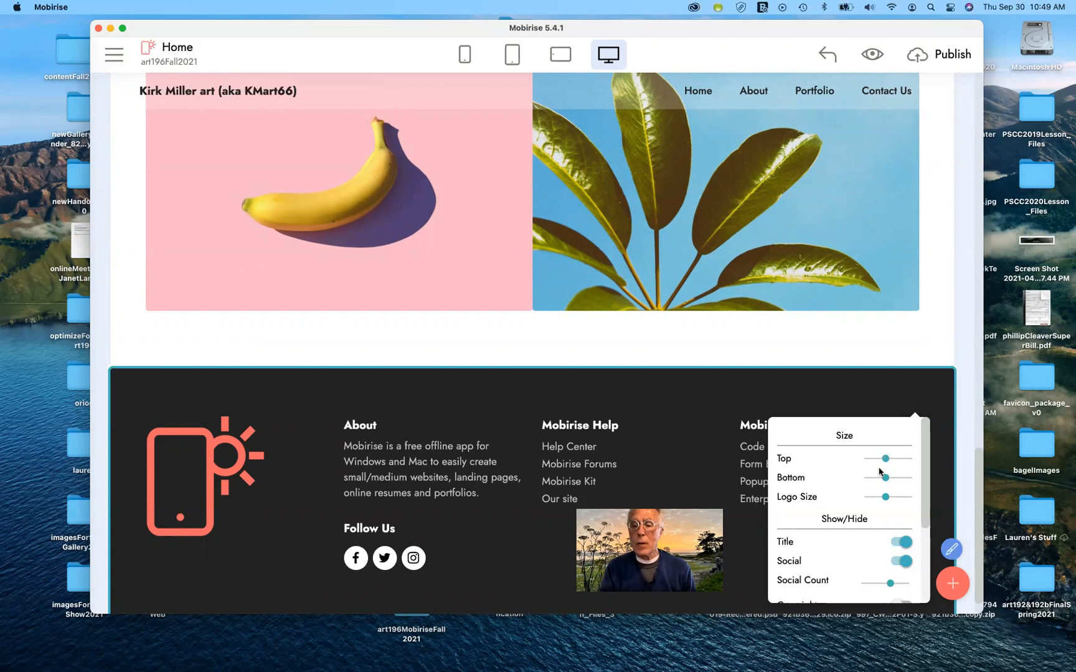
{"action": "scroll", "coordinate": [854, 555], "scroll_direction": "down", "scroll_amount": 5}
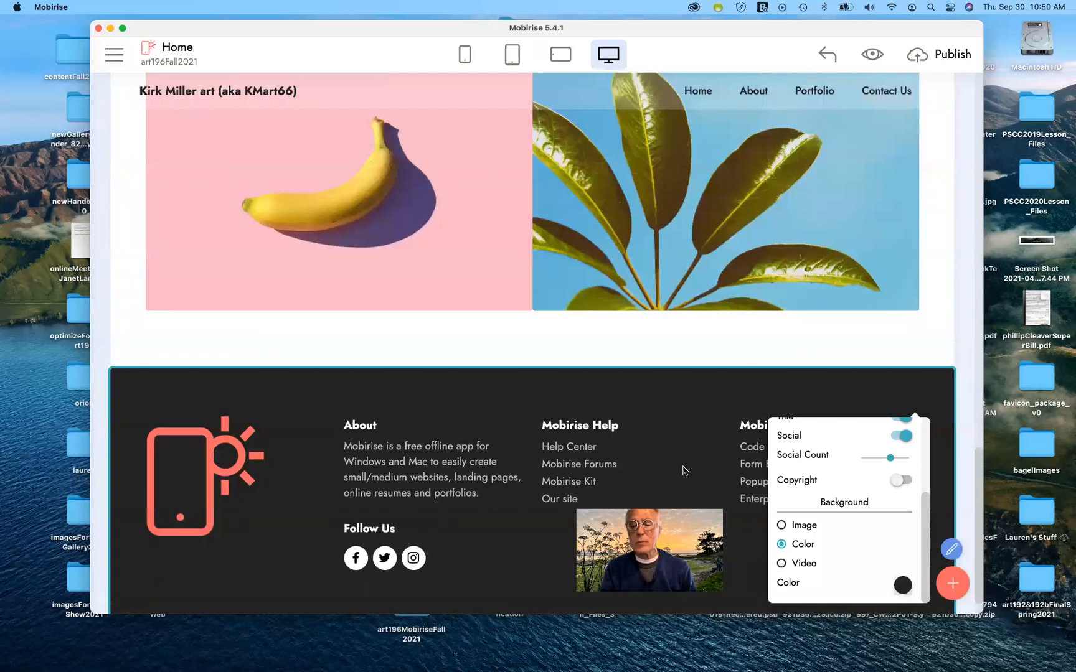
{"action": "scroll", "coordinate": [816, 498], "scroll_direction": "up", "scroll_amount": 2}
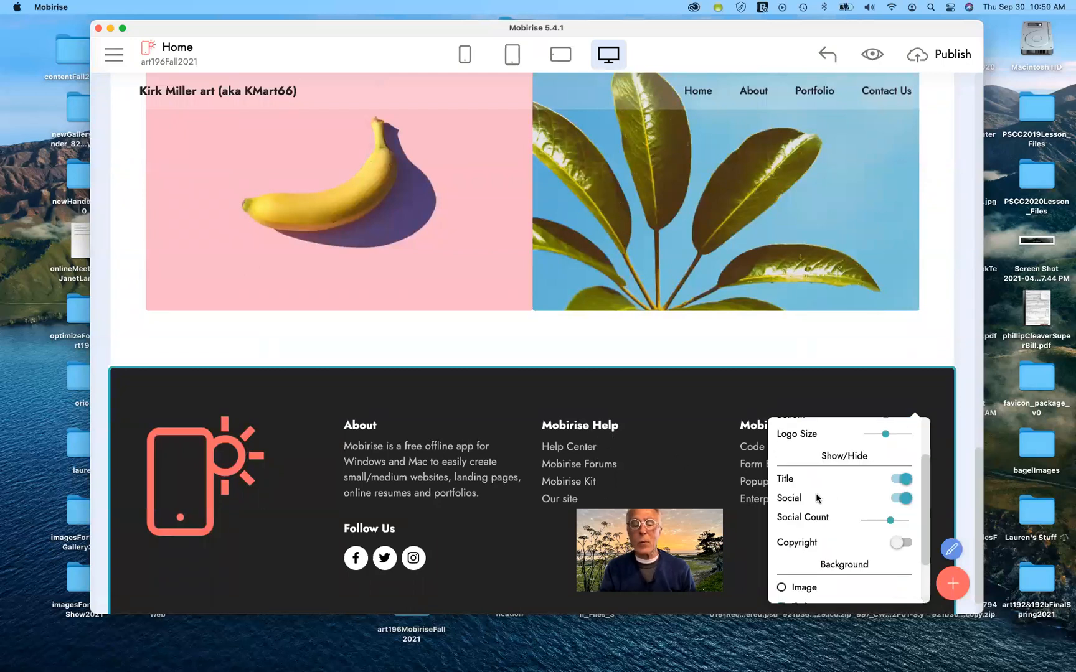
{"action": "scroll", "coordinate": [817, 498], "scroll_direction": "up", "scroll_amount": 1}
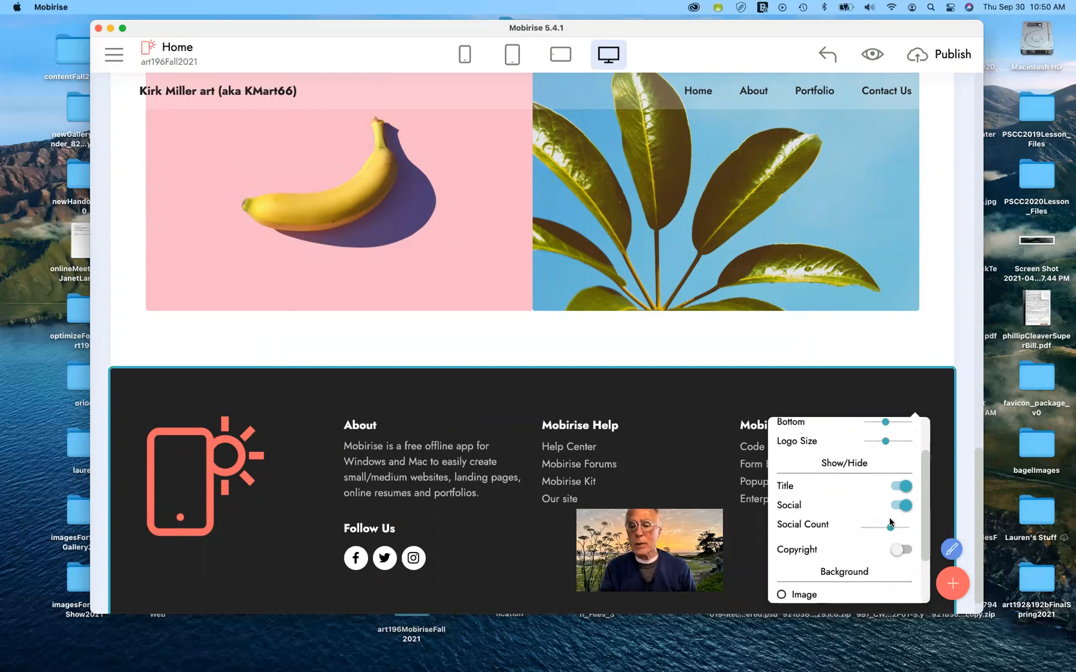
{"action": "left_click", "coordinate": [903, 507]}
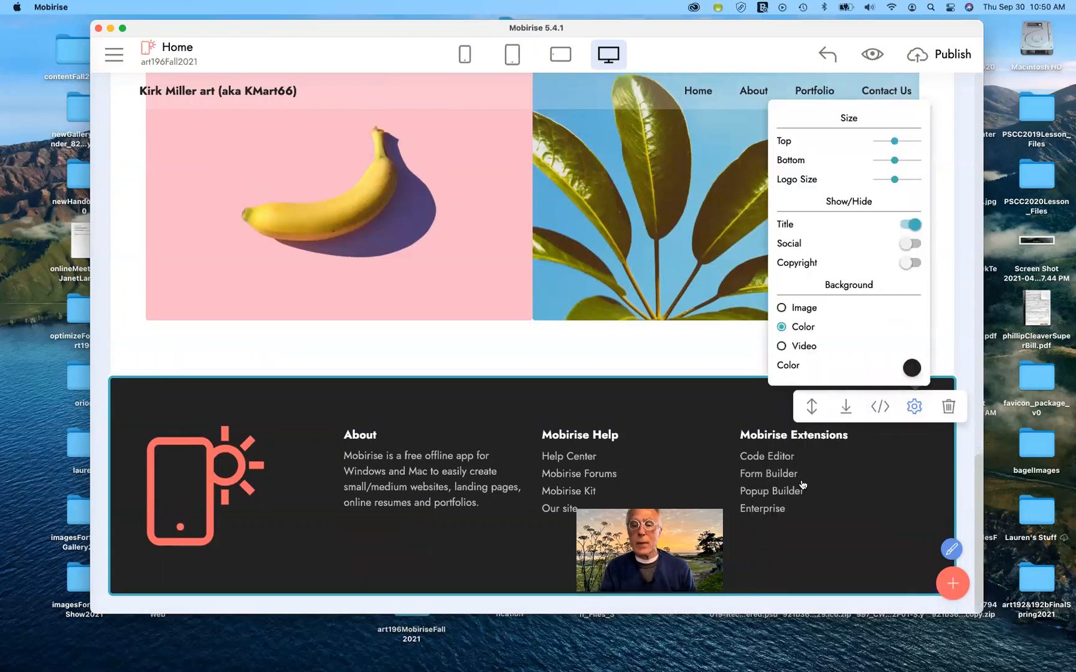
{"action": "left_click", "coordinate": [916, 407]}
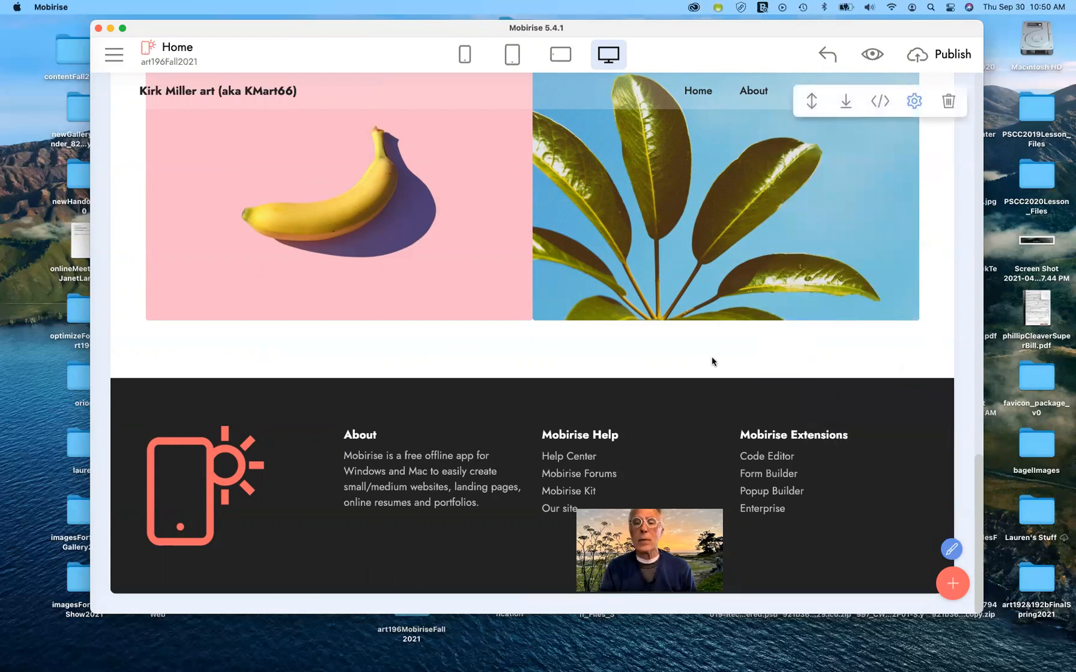
Load the 9.8 MB JPEG dated Sep 4, 2021 from the Desktop folder as the replacement for the gallery's melon picture.
{"action": "scroll", "coordinate": [713, 361], "scroll_direction": "up", "scroll_amount": 5}
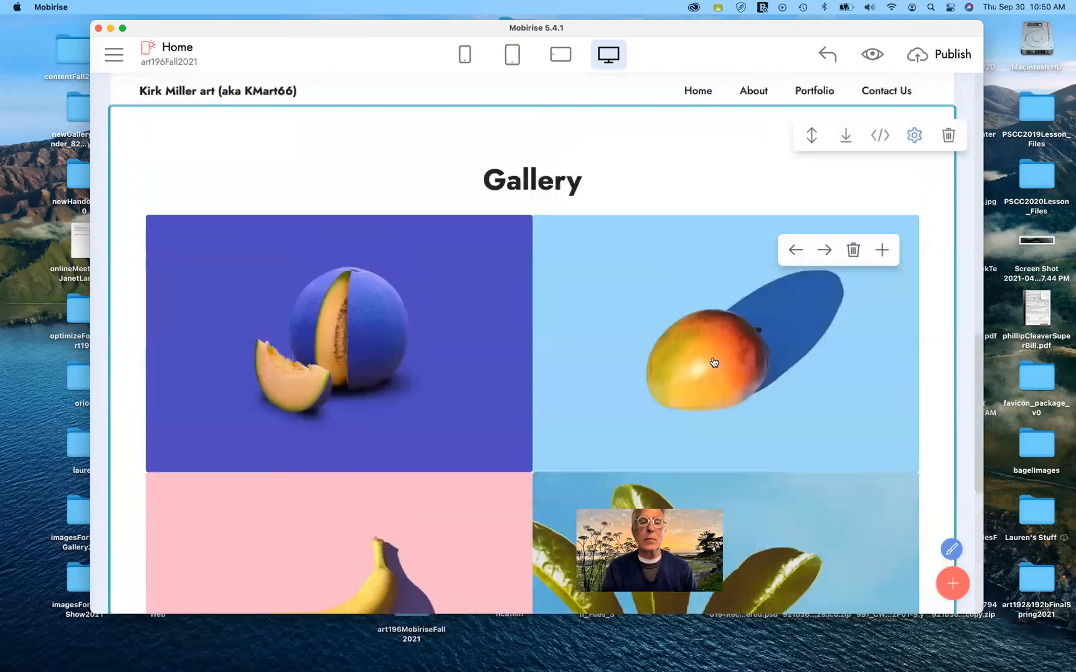
{"action": "left_click", "coordinate": [369, 348]}
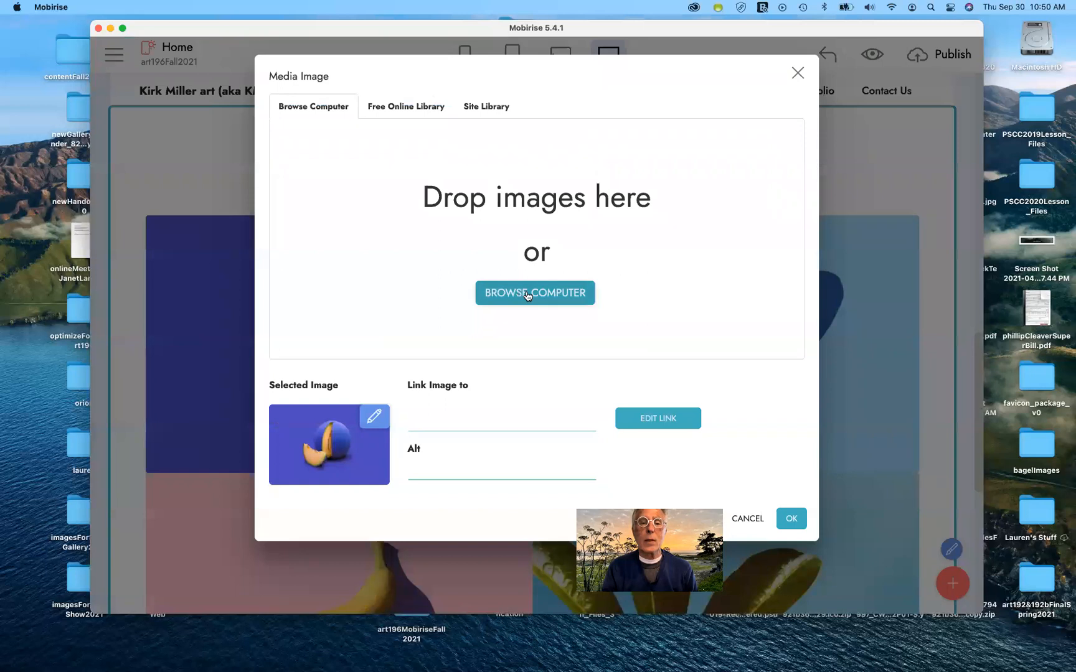
{"action": "left_click", "coordinate": [527, 295]}
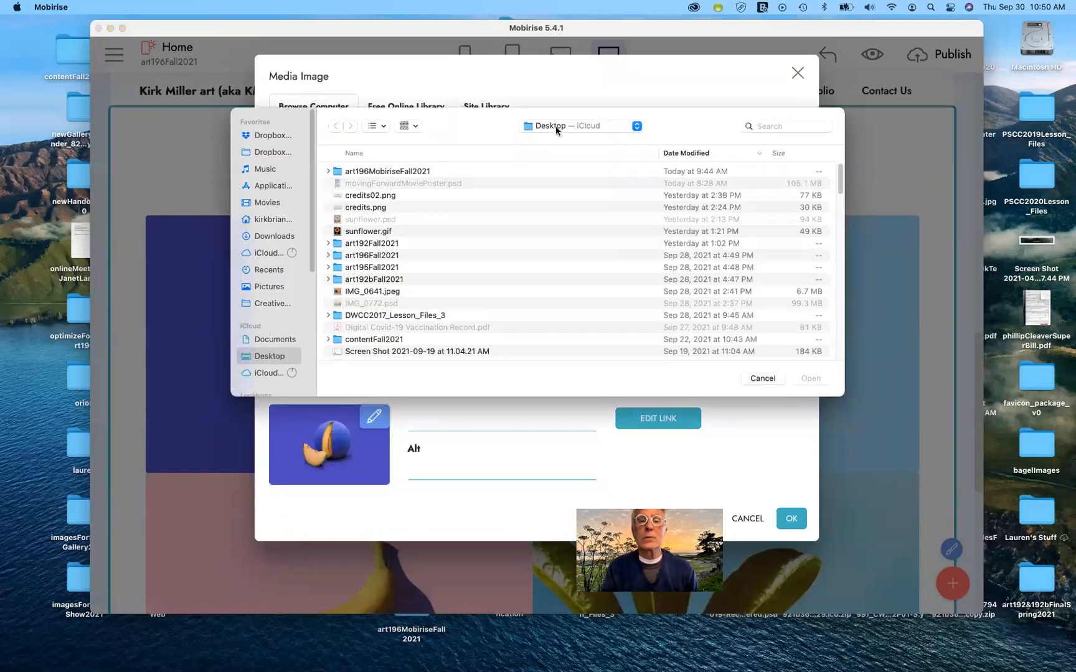
{"action": "left_click", "coordinate": [557, 127]}
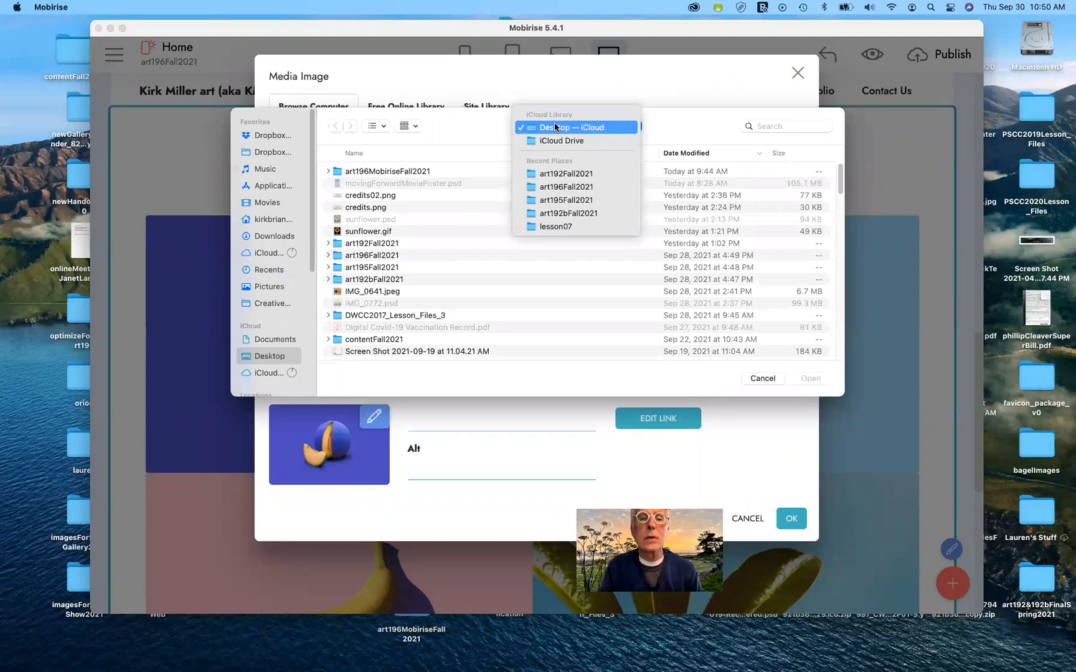
{"action": "left_click", "coordinate": [476, 137]}
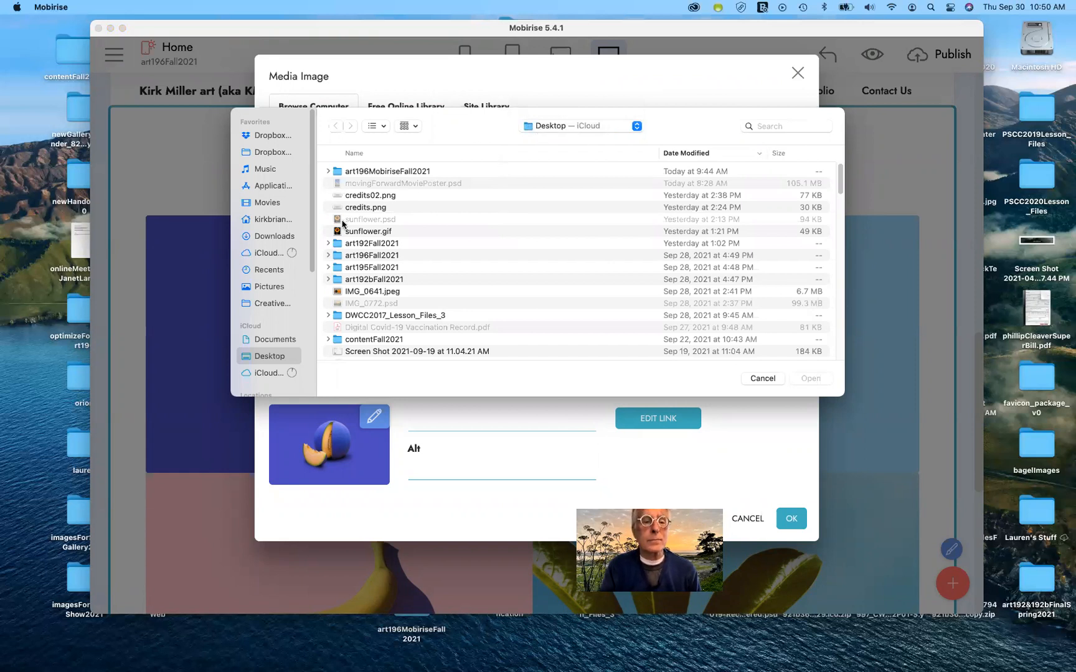
{"action": "scroll", "coordinate": [418, 281], "scroll_direction": "down", "scroll_amount": 1}
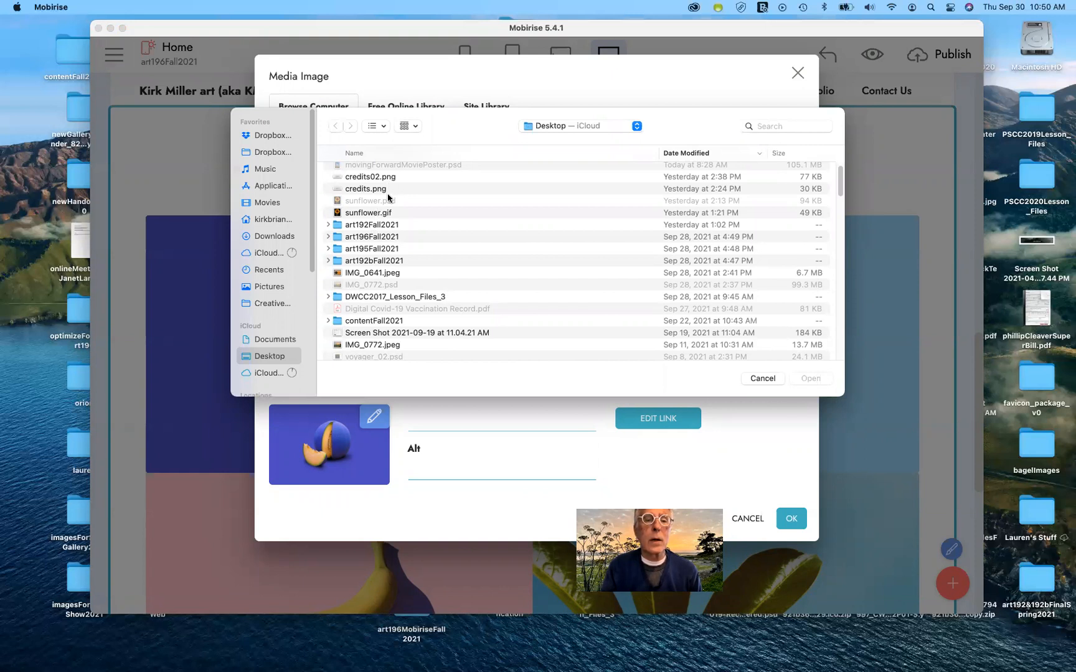
{"action": "scroll", "coordinate": [382, 215], "scroll_direction": "down", "scroll_amount": 10}
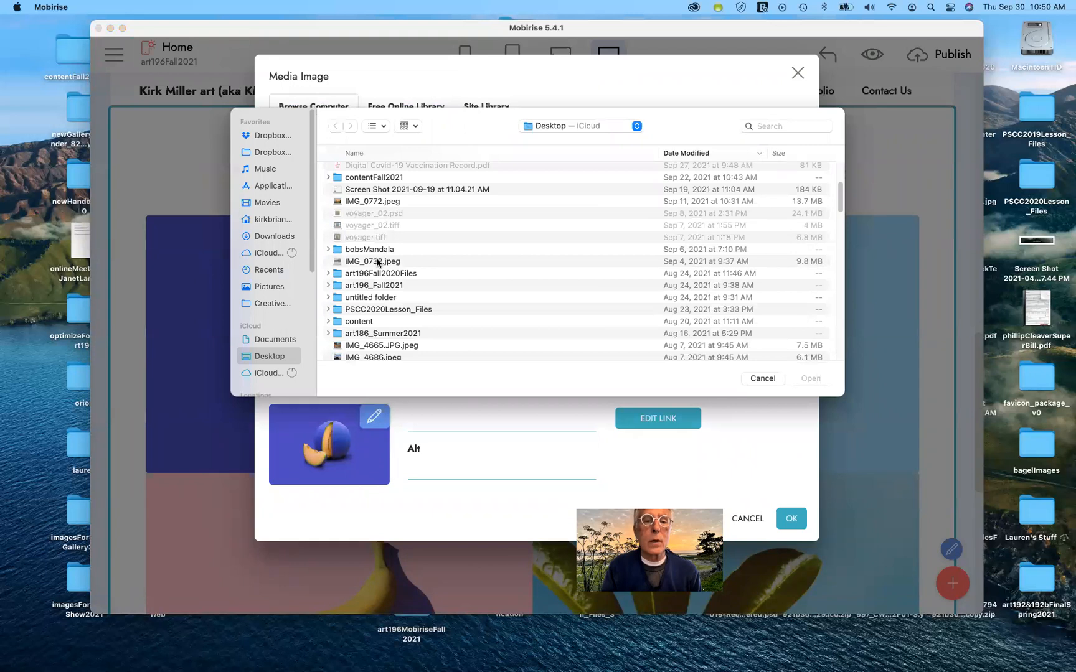
{"action": "left_click", "coordinate": [378, 263]}
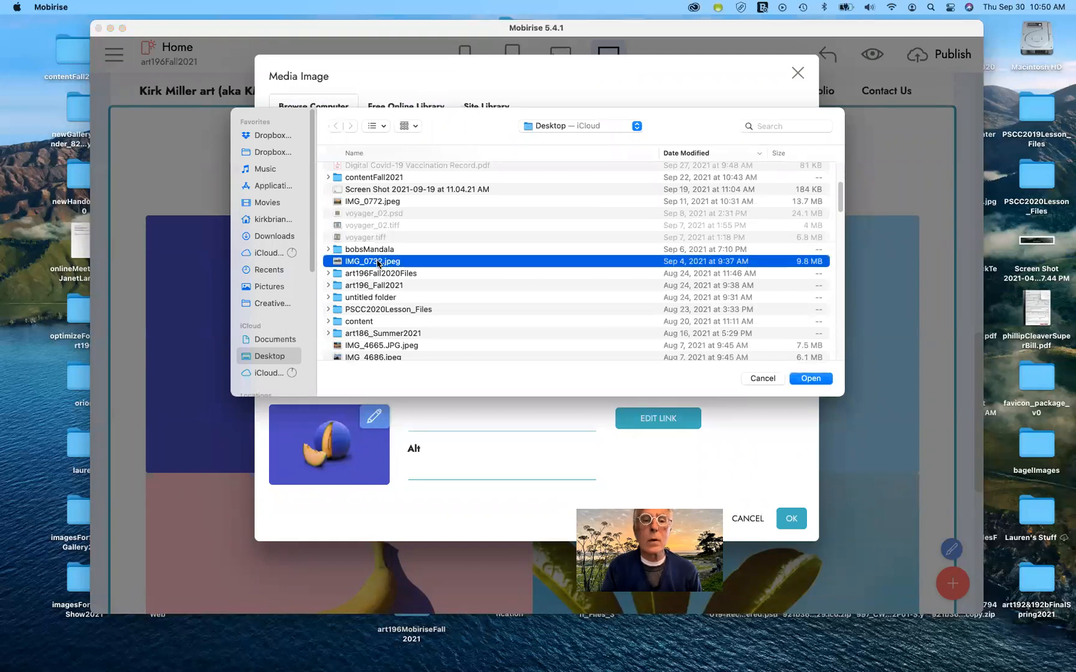
{"action": "left_click", "coordinate": [818, 379]}
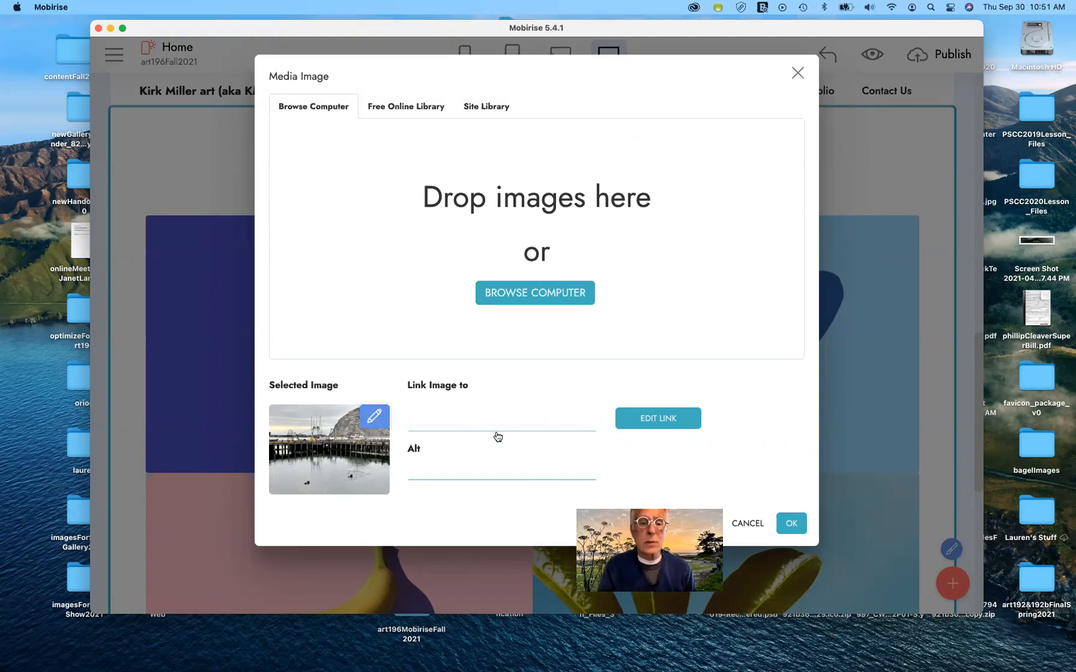
Set the harbour picture's alt text to "Morro Bay" and apply the picture to the gallery.
{"action": "left_click", "coordinate": [467, 471]}
{"action": "type", "text": "Morro Bay"}
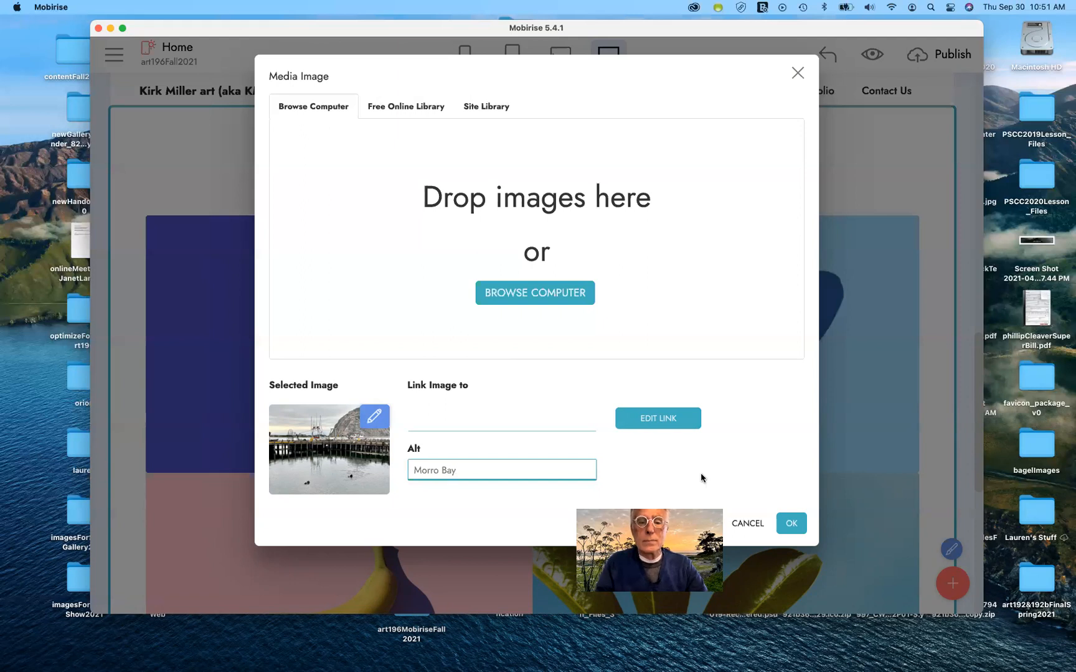
{"action": "left_click", "coordinate": [792, 524]}
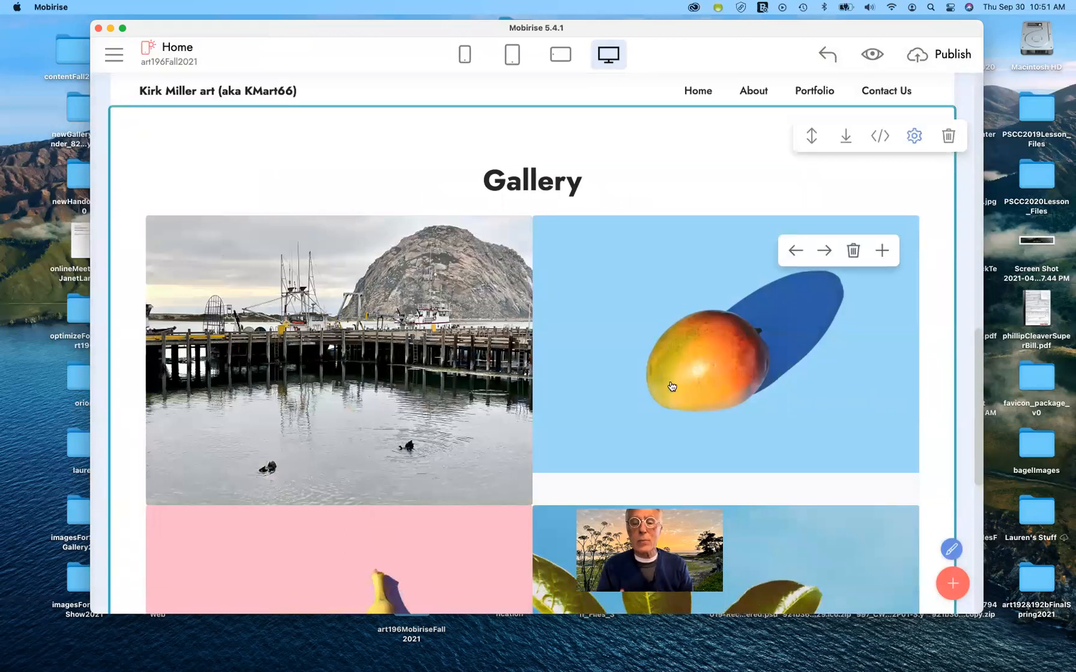
Load IMG_0732.jpeg from the Desktop folder as the replacement for the gallery's mango picture.
{"action": "left_click", "coordinate": [701, 412]}
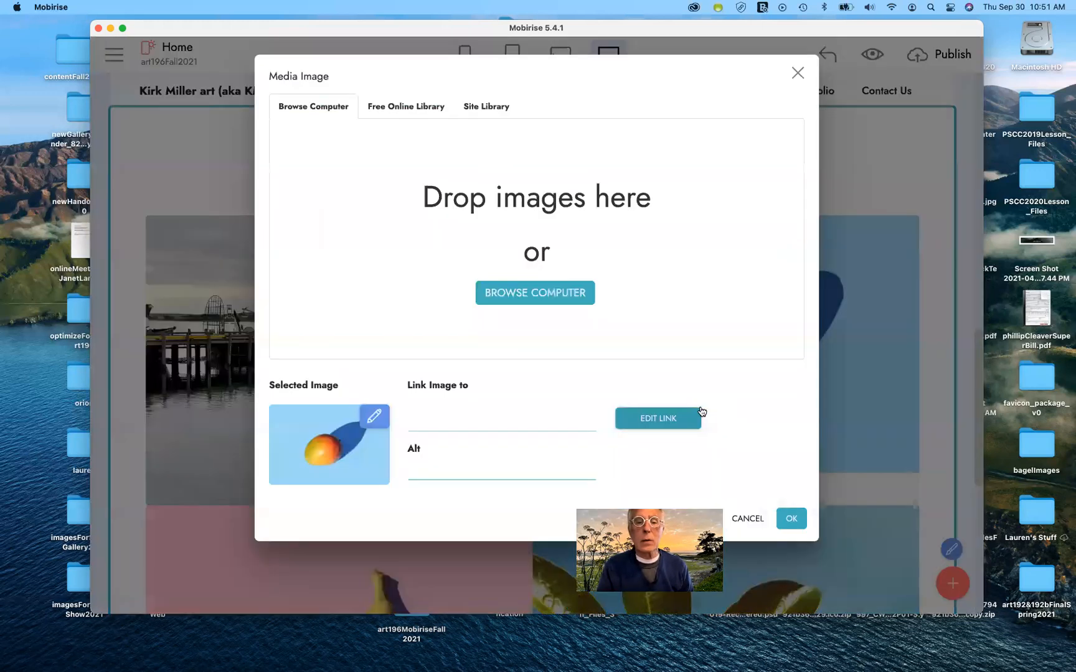
{"action": "left_click", "coordinate": [548, 297]}
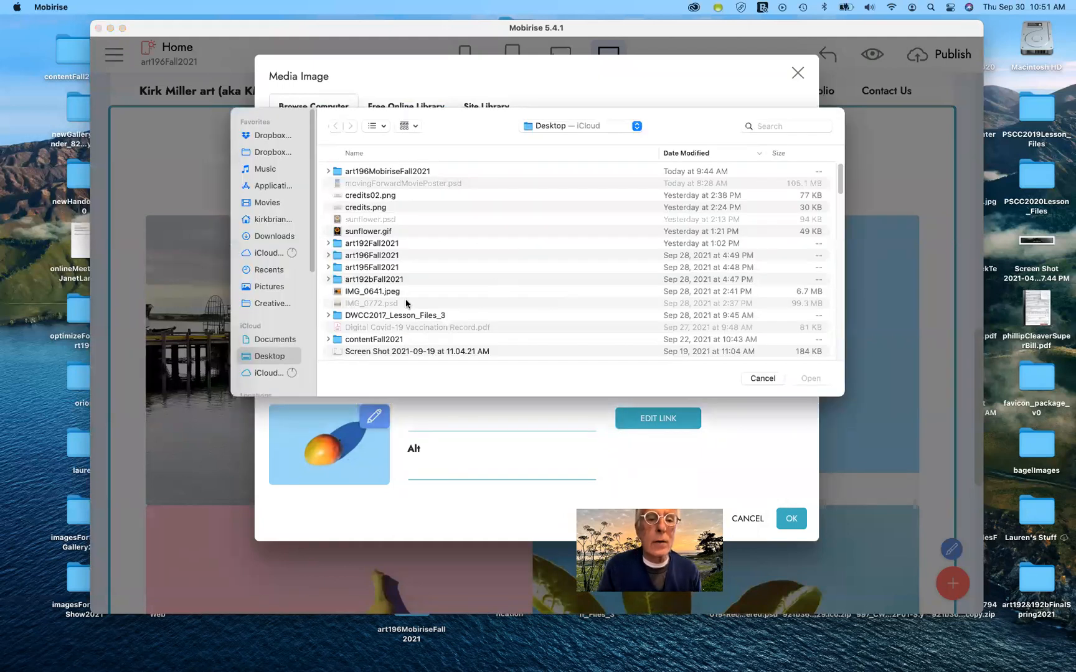
{"action": "scroll", "coordinate": [397, 295], "scroll_direction": "down", "scroll_amount": 1}
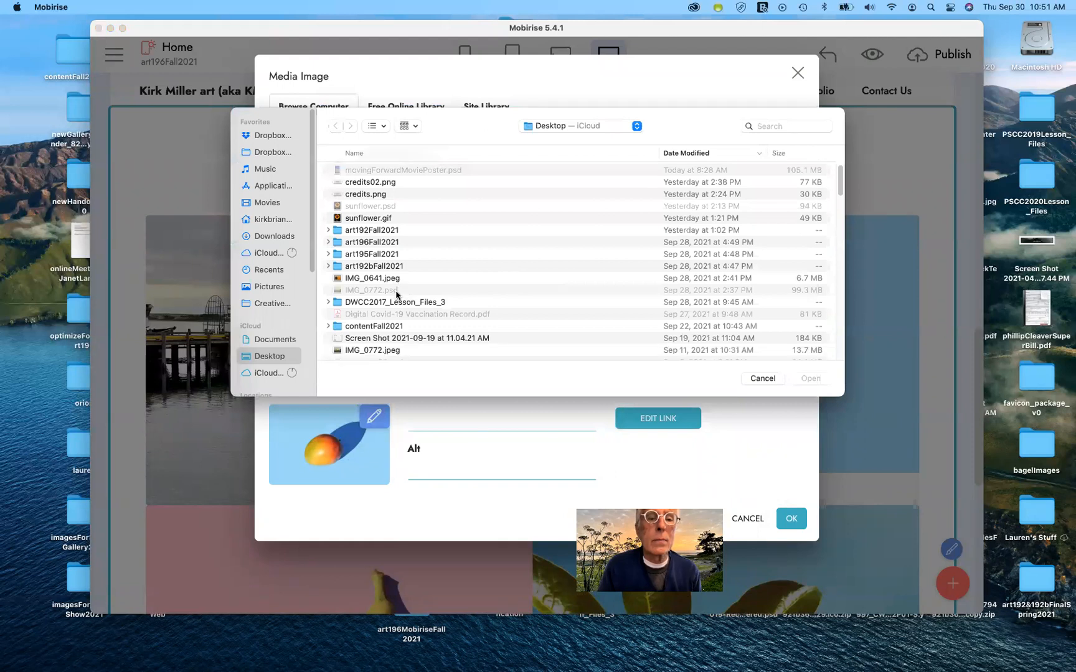
{"action": "scroll", "coordinate": [392, 306], "scroll_direction": "down", "scroll_amount": 3}
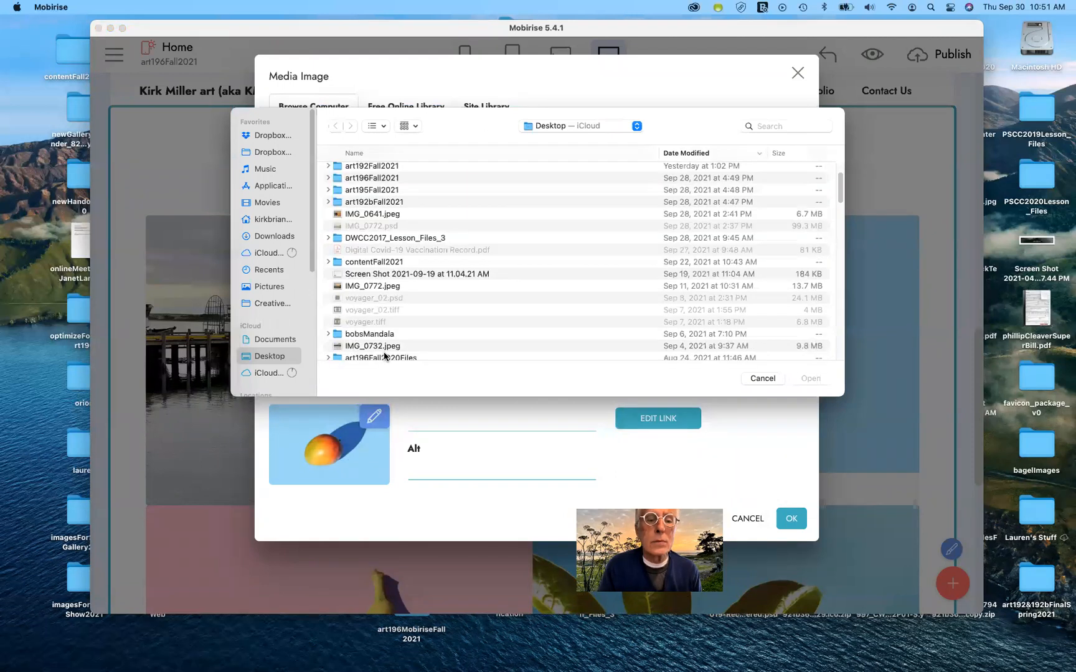
{"action": "left_click", "coordinate": [390, 347]}
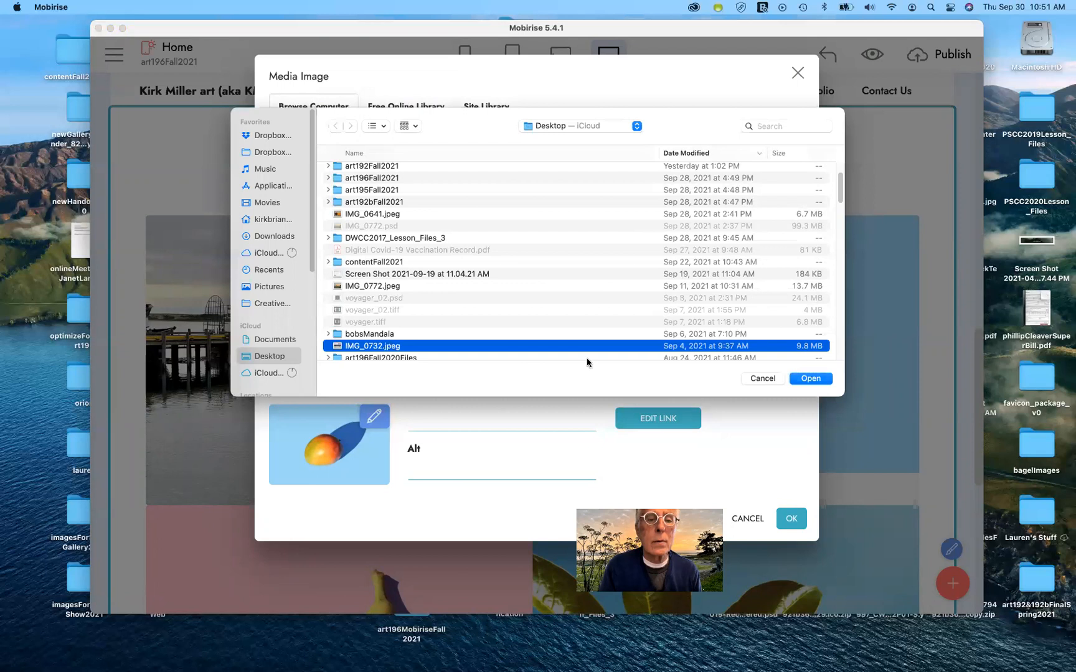
{"action": "left_click", "coordinate": [815, 382]}
{"action": "left_click", "coordinate": [811, 379]}
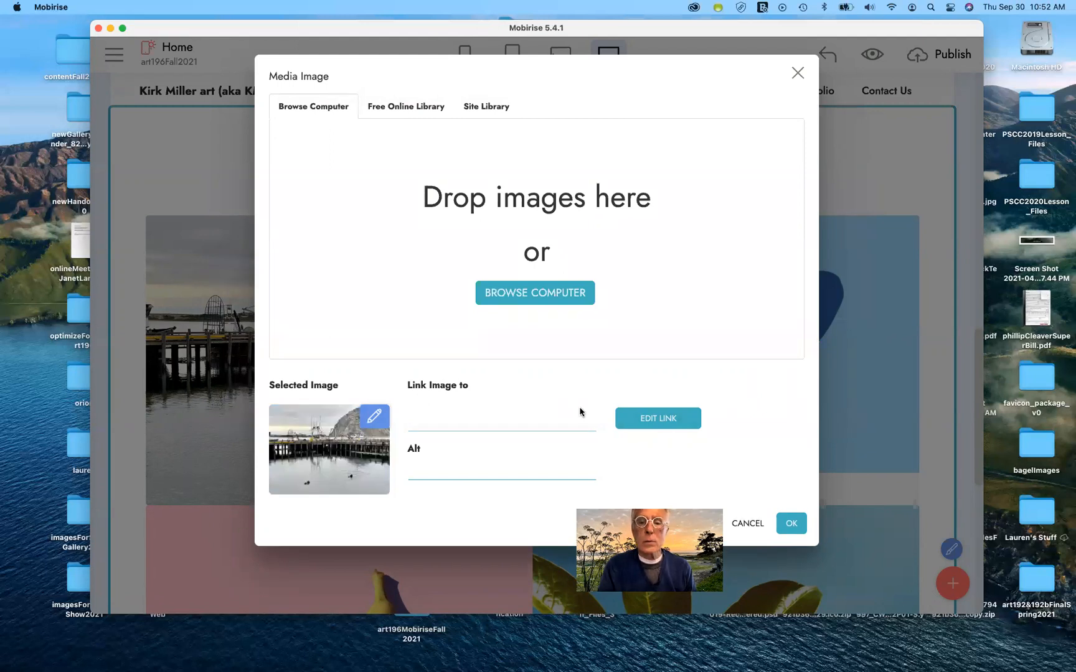
Choose IMG_4665.JPG.jpeg from the Desktop folder as the replacement for the gallery's mango picture and apply it.
{"action": "left_click", "coordinate": [523, 300]}
{"action": "scroll", "coordinate": [524, 301], "scroll_direction": "down", "scroll_amount": 3}
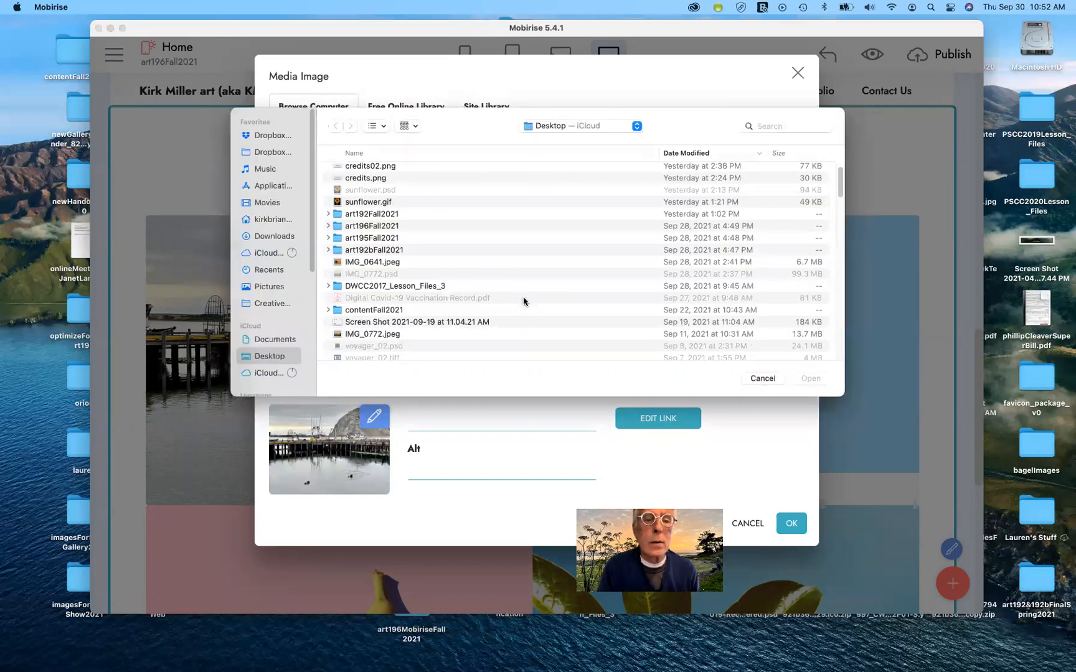
{"action": "scroll", "coordinate": [523, 301], "scroll_direction": "down", "scroll_amount": 1}
{"action": "scroll", "coordinate": [522, 300], "scroll_direction": "down", "scroll_amount": 5}
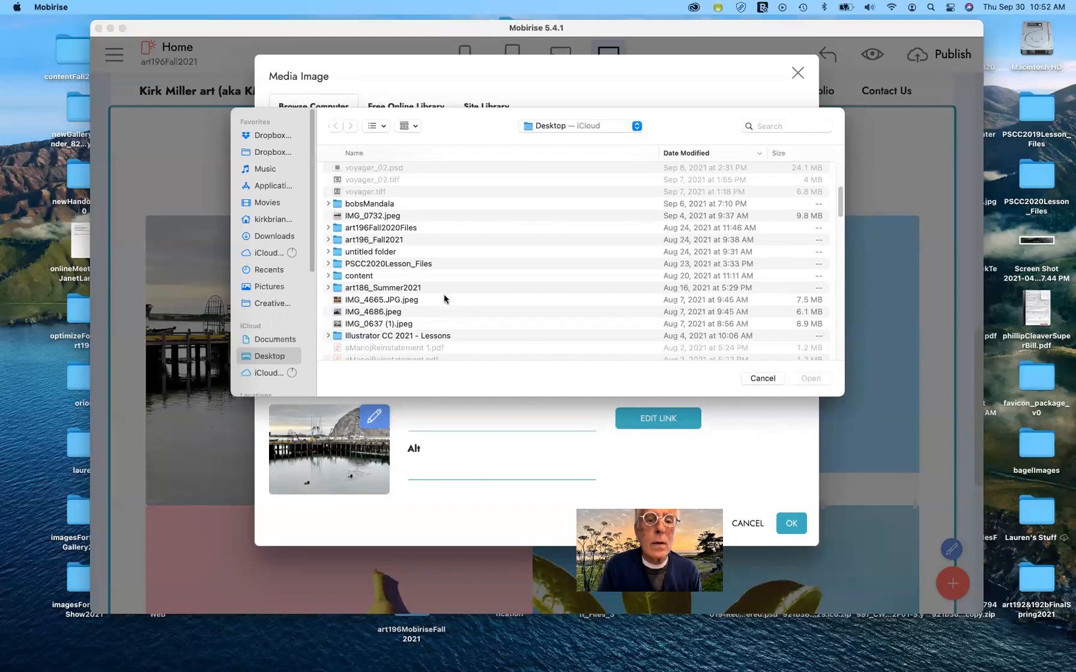
{"action": "left_click", "coordinate": [439, 300]}
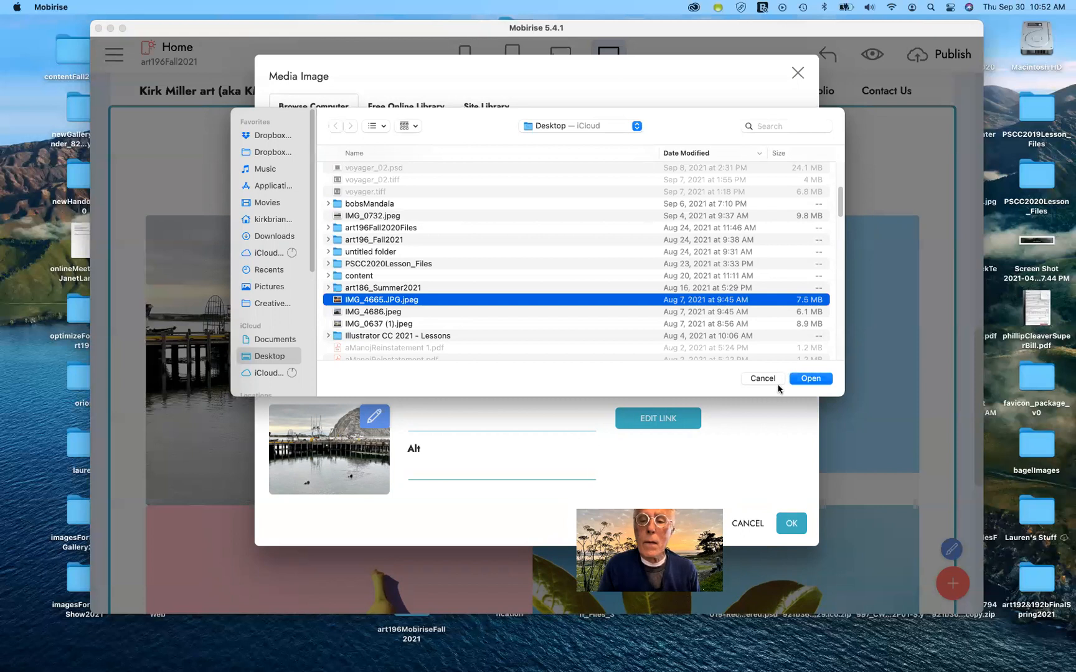
{"action": "left_click", "coordinate": [807, 381]}
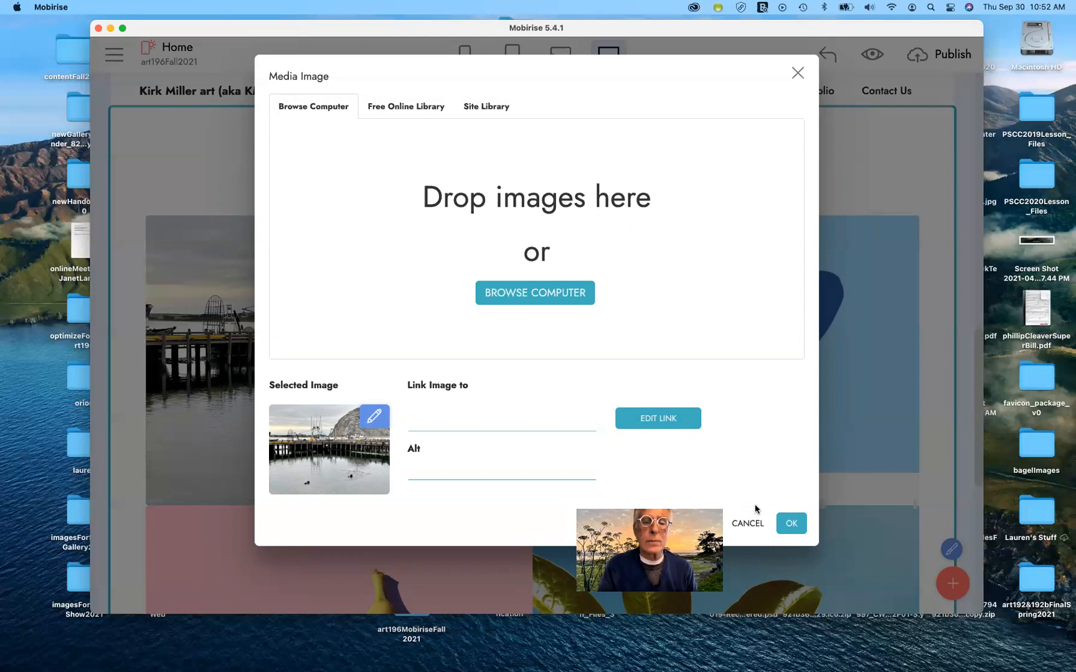
{"action": "left_click", "coordinate": [792, 524]}
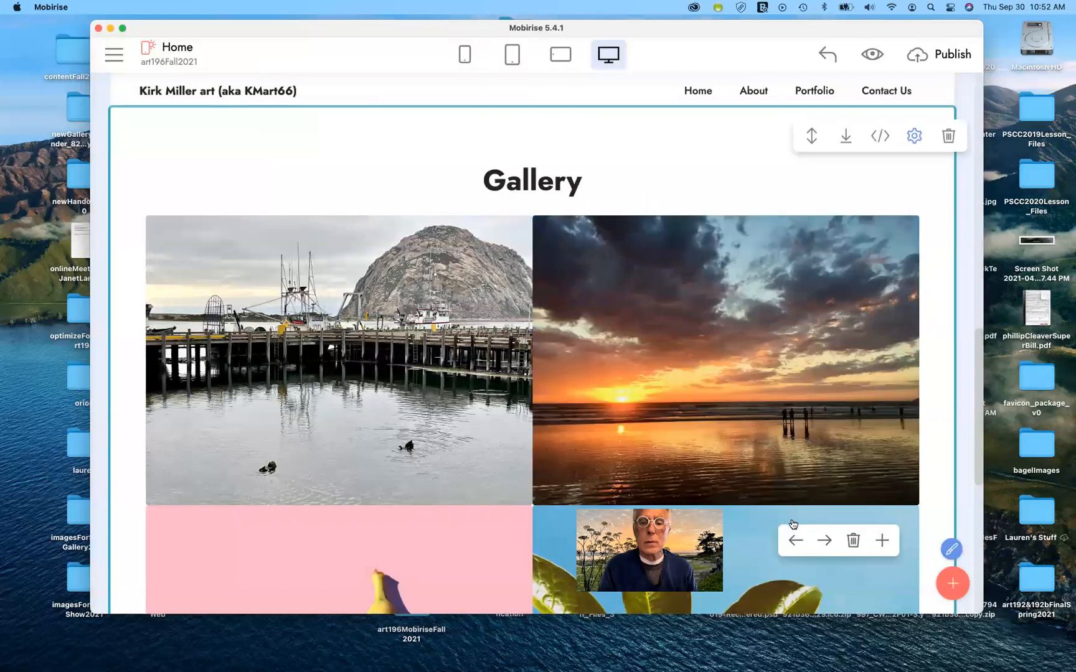
Review the gallery block's replaced pictures alongside the remaining banana and leaf placeholders.
{"action": "scroll", "coordinate": [792, 524], "scroll_direction": "down", "scroll_amount": 5}
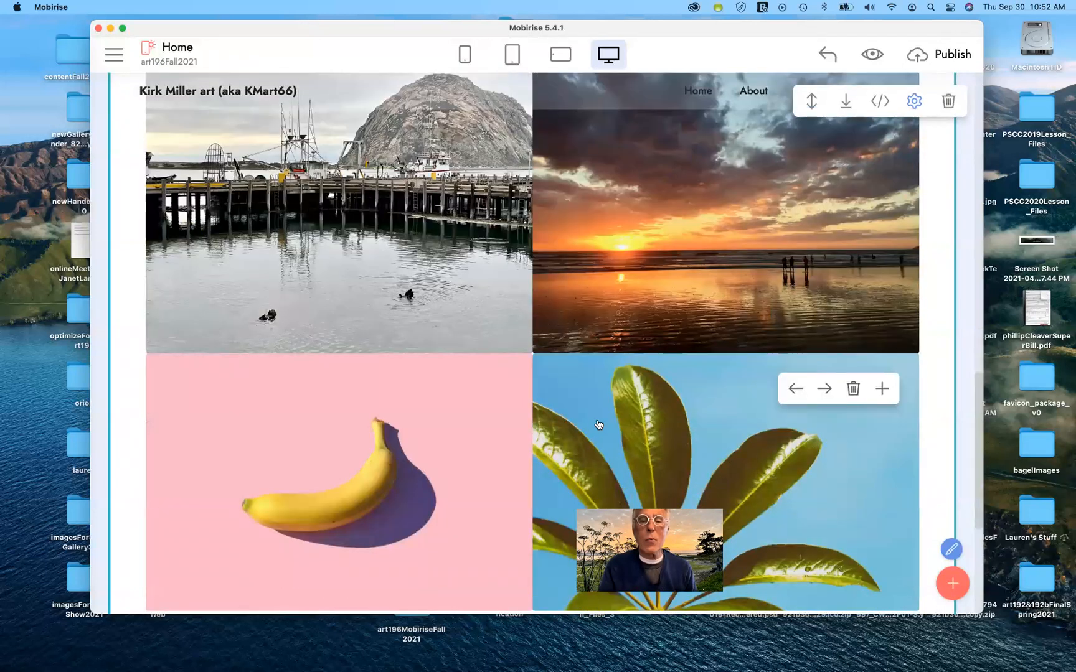
{"action": "scroll", "coordinate": [598, 425], "scroll_direction": "up", "scroll_amount": 1}
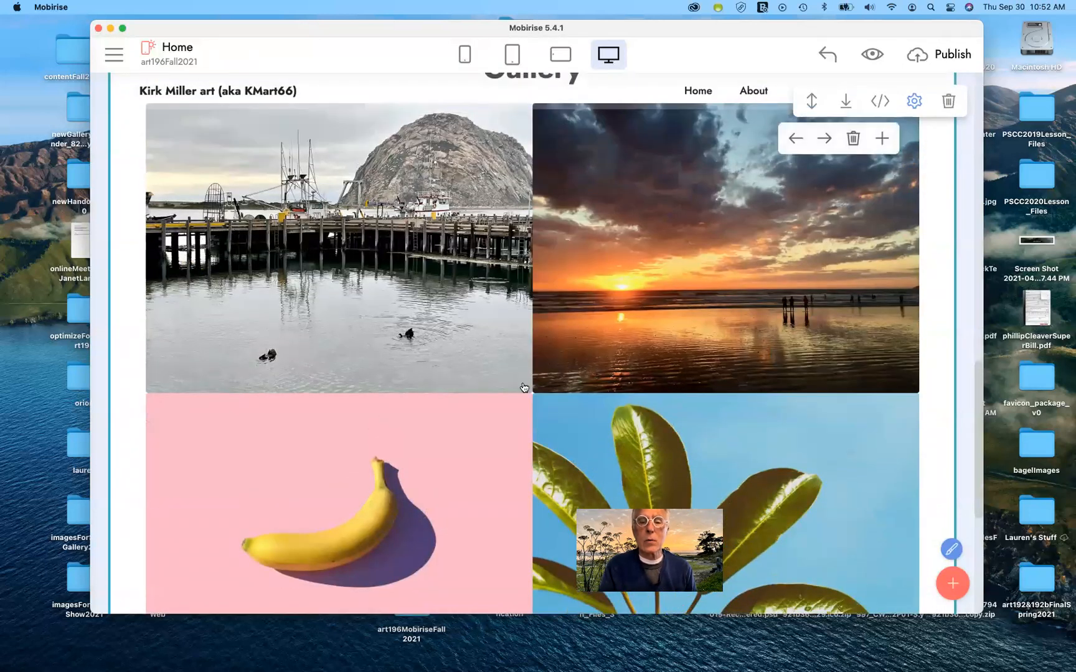
{"action": "scroll", "coordinate": [604, 404], "scroll_direction": "down", "scroll_amount": 4}
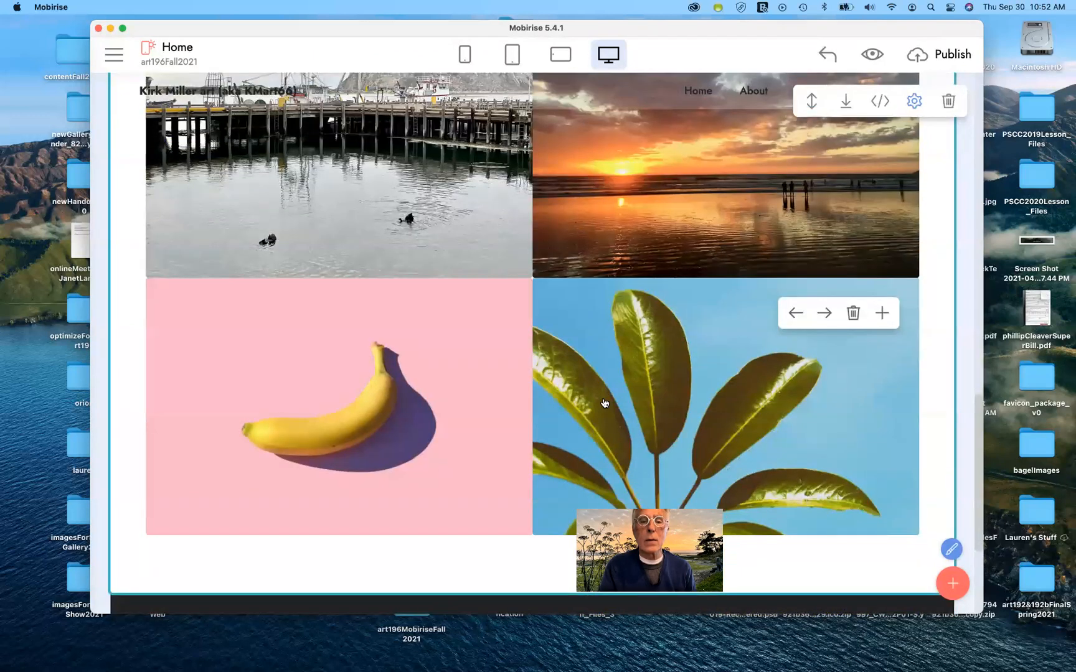
{"action": "scroll", "coordinate": [604, 403], "scroll_direction": "up", "scroll_amount": 1}
{"action": "scroll", "coordinate": [604, 404], "scroll_direction": "up", "scroll_amount": 3}
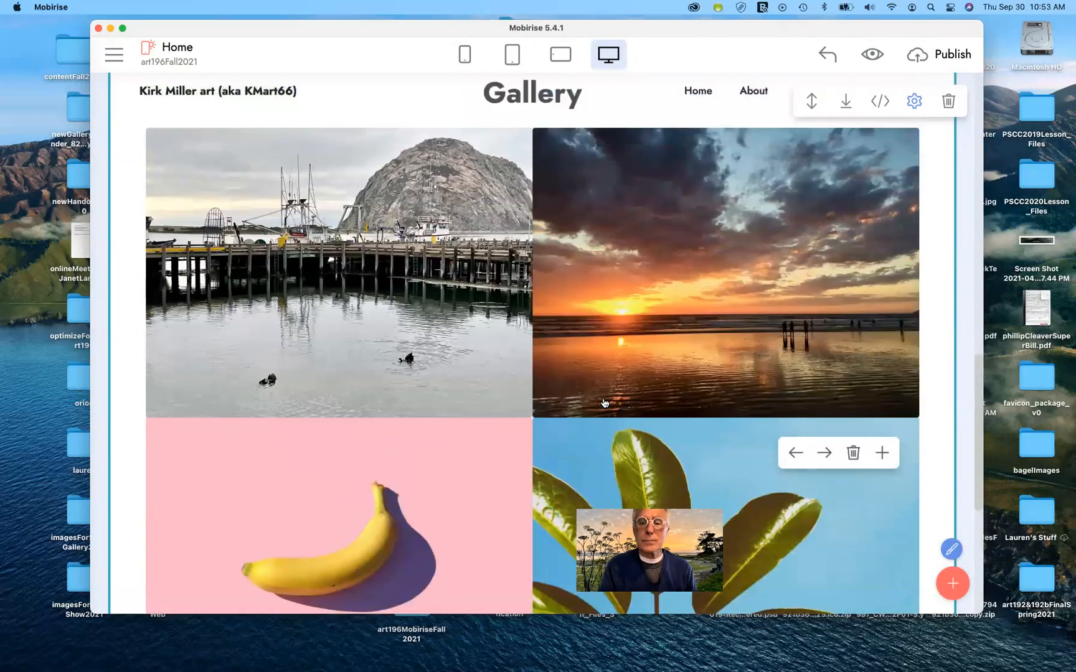
{"action": "scroll", "coordinate": [601, 402], "scroll_direction": "down", "scroll_amount": 2}
{"action": "mouse_move", "coordinate": [394, 411]}
{"action": "scroll", "coordinate": [382, 444], "scroll_direction": "down", "scroll_amount": 2}
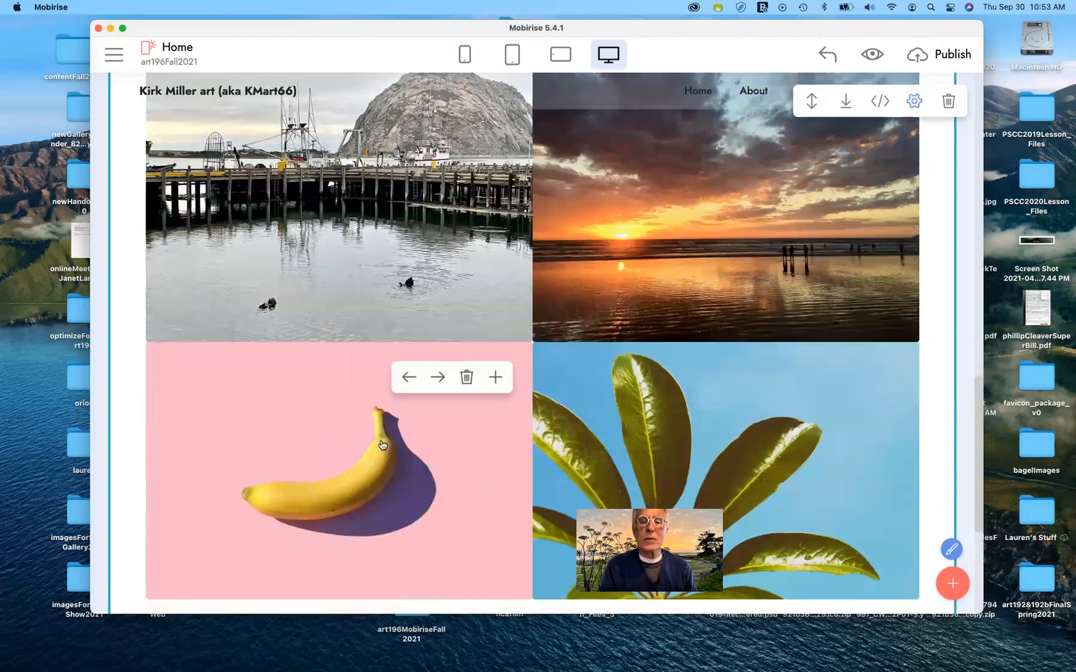
{"action": "scroll", "coordinate": [382, 445], "scroll_direction": "up", "scroll_amount": 3}
{"action": "scroll", "coordinate": [383, 445], "scroll_direction": "up", "scroll_amount": 6}
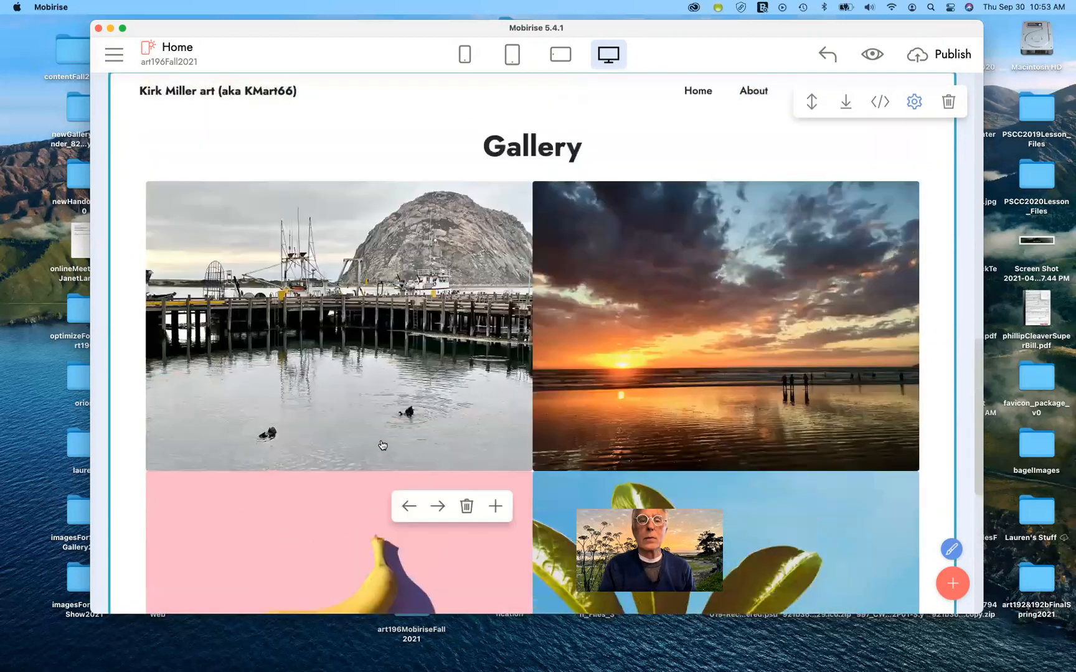
Search the Desktop folder for an image to replace the header's coloured pencils picture.
{"action": "scroll", "coordinate": [382, 445], "scroll_direction": "up", "scroll_amount": 15}
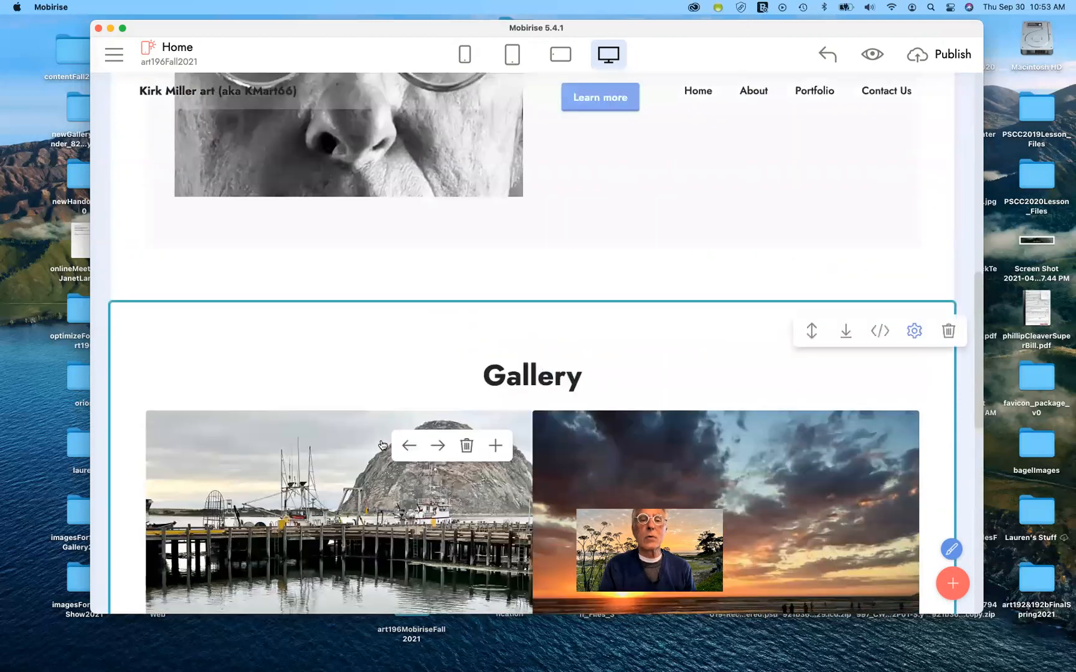
{"action": "scroll", "coordinate": [382, 443], "scroll_direction": "up", "scroll_amount": 5}
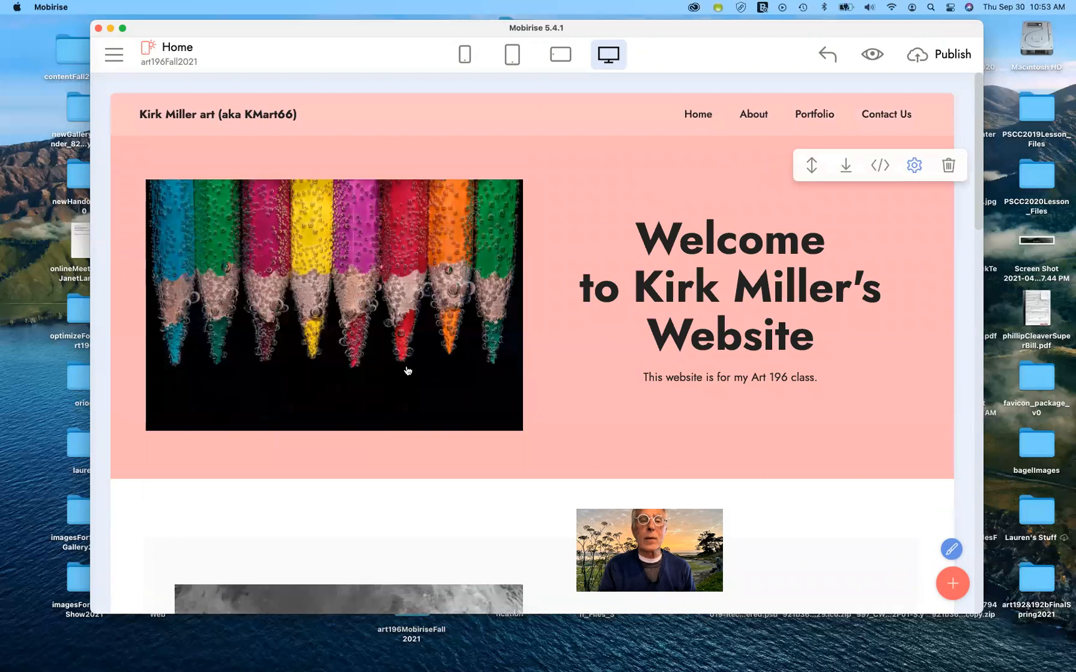
{"action": "left_click", "coordinate": [410, 319]}
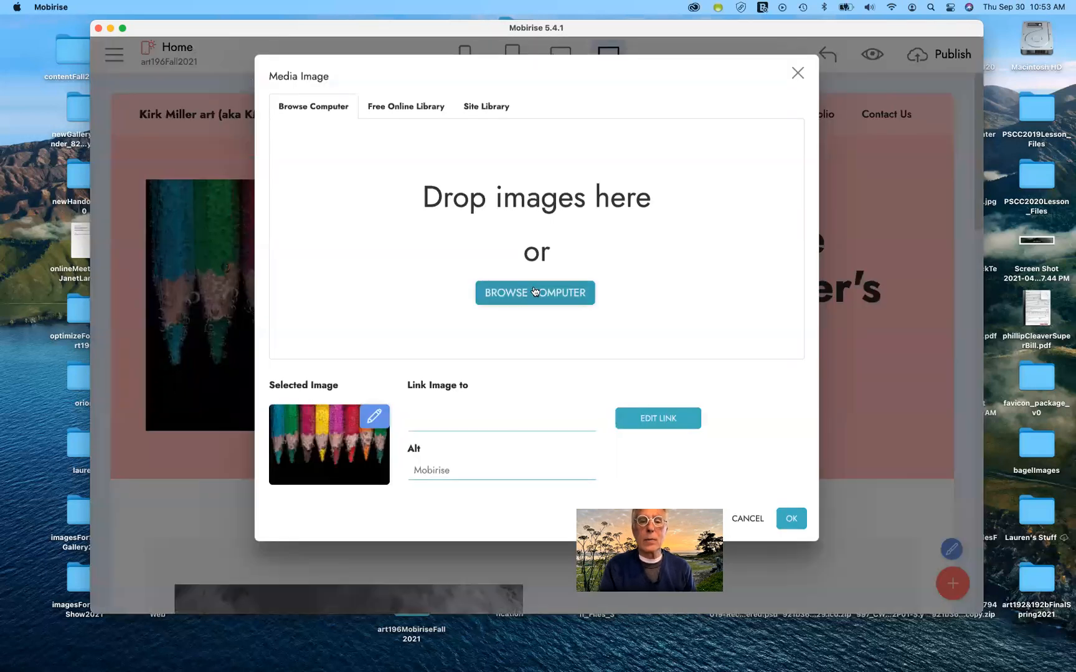
{"action": "left_click", "coordinate": [534, 292]}
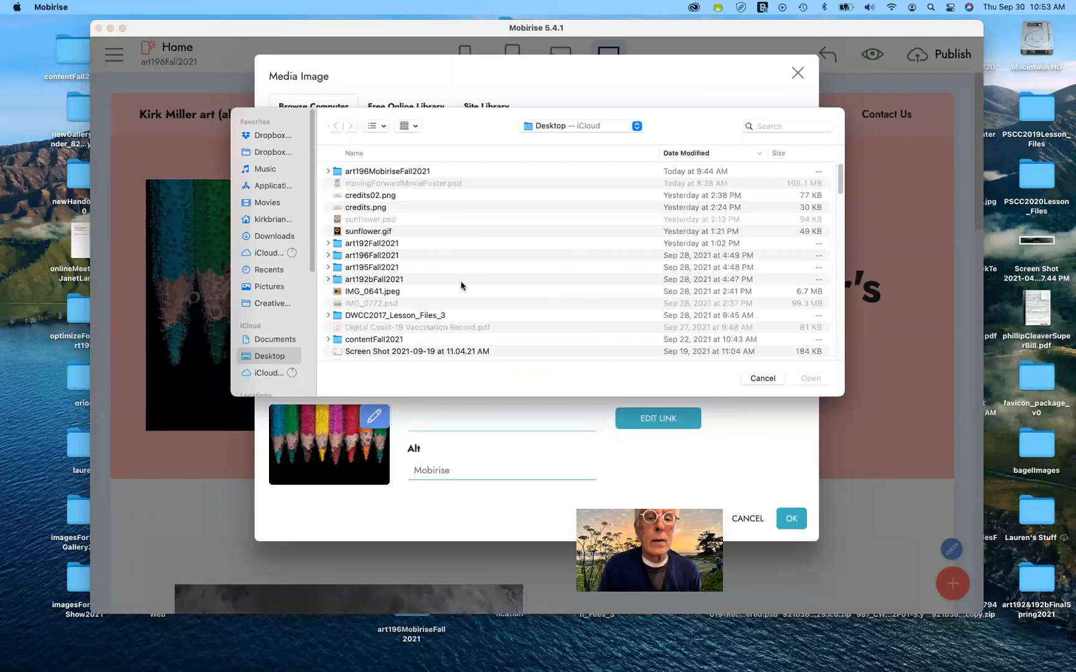
{"action": "scroll", "coordinate": [461, 285], "scroll_direction": "down", "scroll_amount": 15}
{"action": "scroll", "coordinate": [460, 286], "scroll_direction": "down", "scroll_amount": 10}
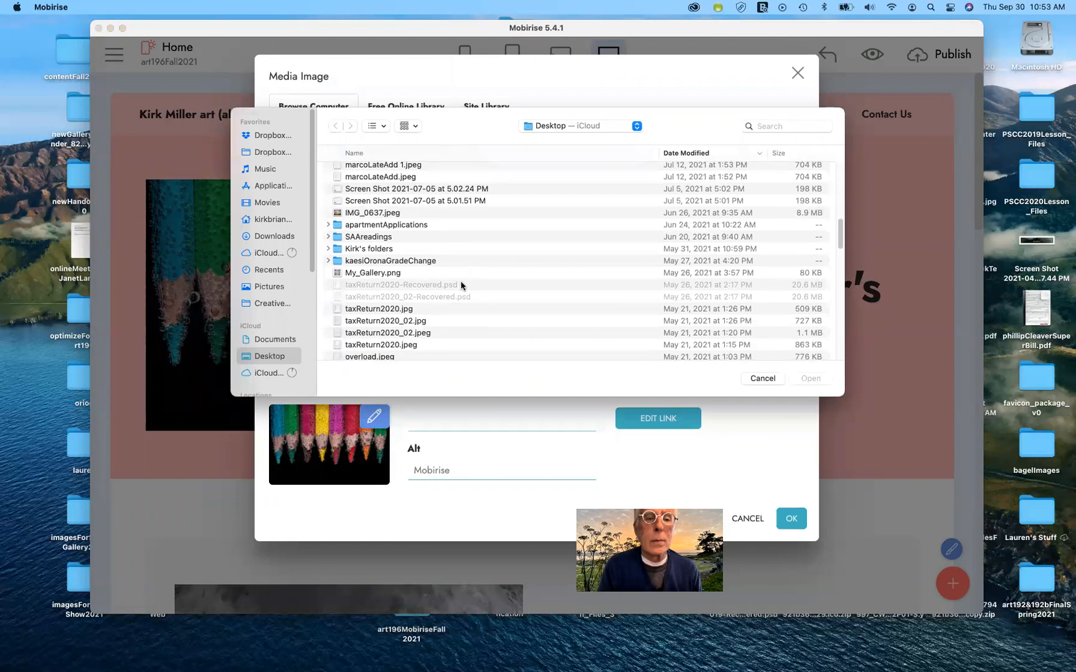
{"action": "scroll", "coordinate": [460, 286], "scroll_direction": "down", "scroll_amount": 3}
{"action": "scroll", "coordinate": [461, 286], "scroll_direction": "down", "scroll_amount": 4}
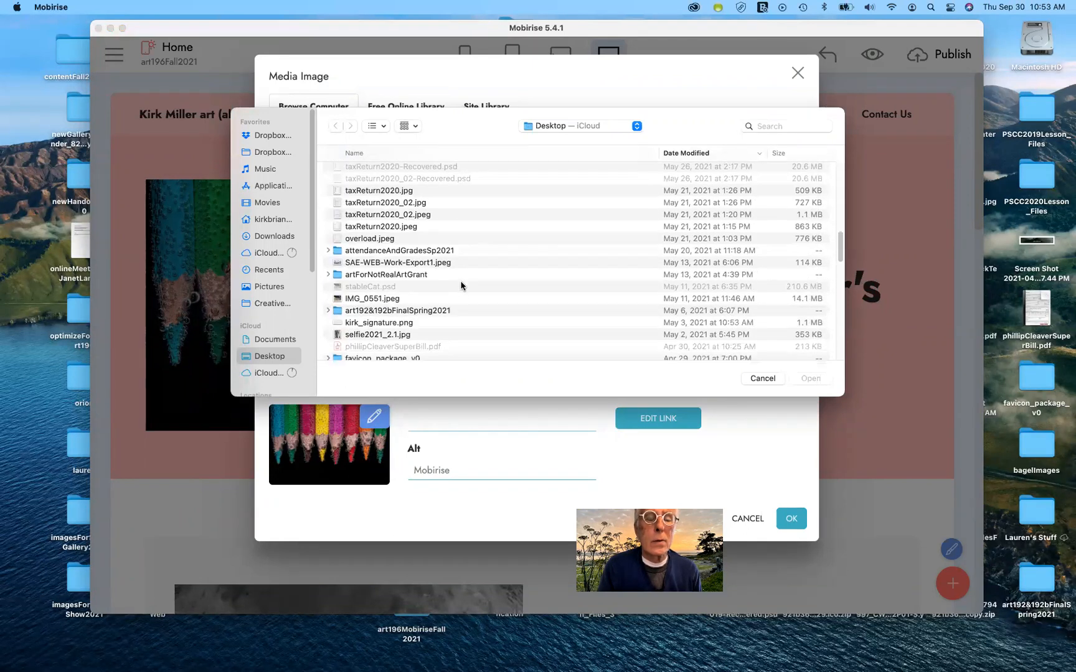
{"action": "scroll", "coordinate": [460, 286], "scroll_direction": "down", "scroll_amount": 1}
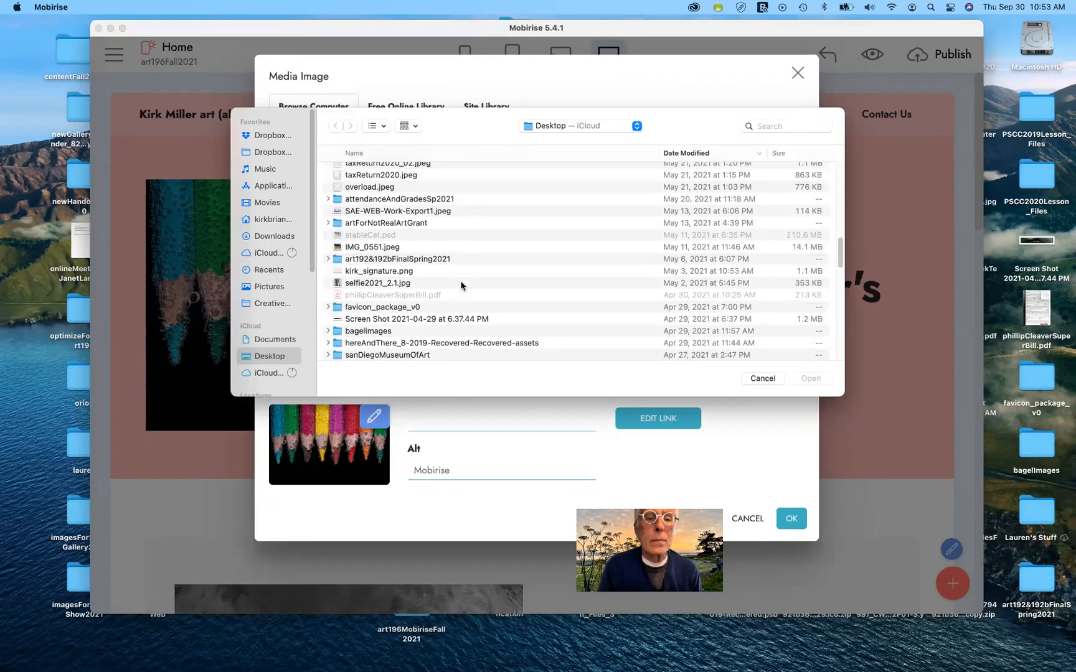
{"action": "scroll", "coordinate": [461, 286], "scroll_direction": "down", "scroll_amount": 6}
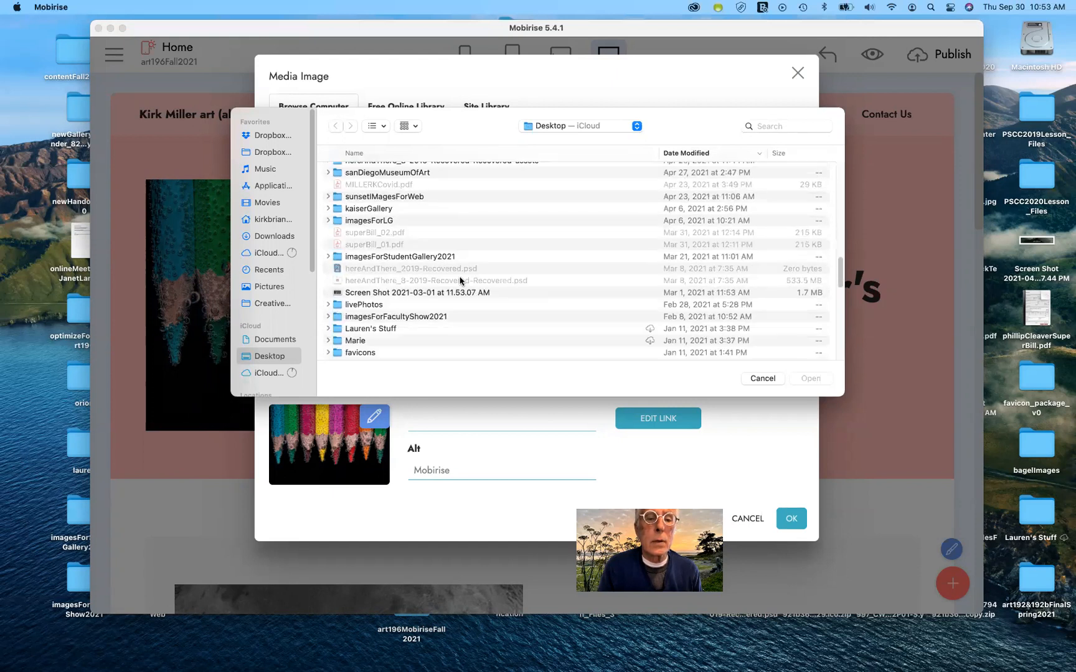
{"action": "scroll", "coordinate": [468, 313], "scroll_direction": "down", "scroll_amount": 6}
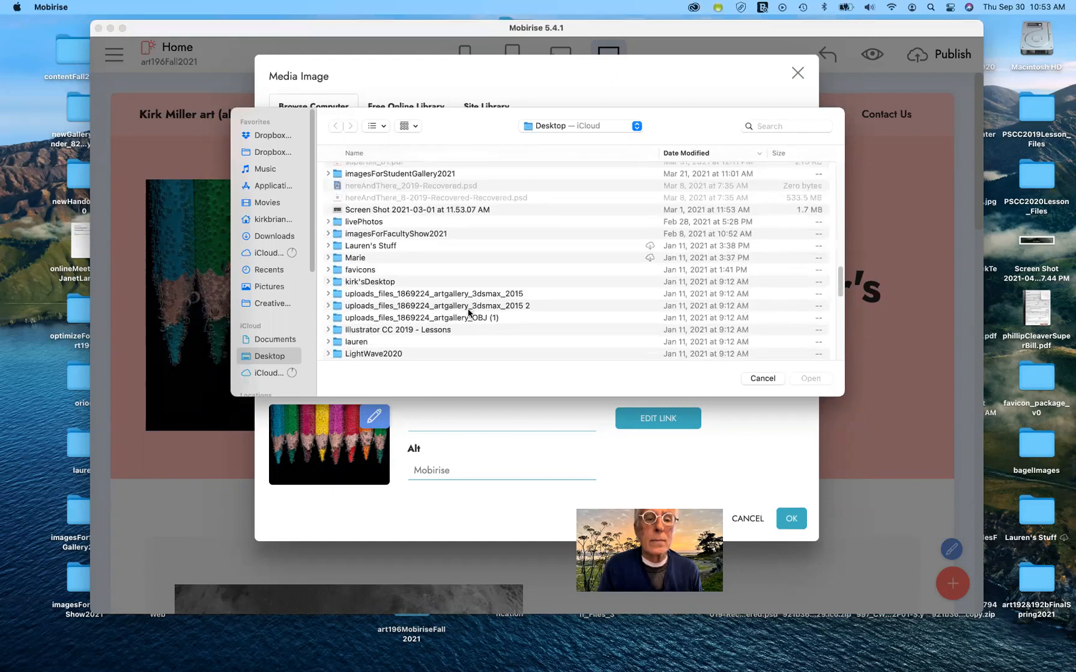
{"action": "scroll", "coordinate": [468, 311], "scroll_direction": "down", "scroll_amount": 6}
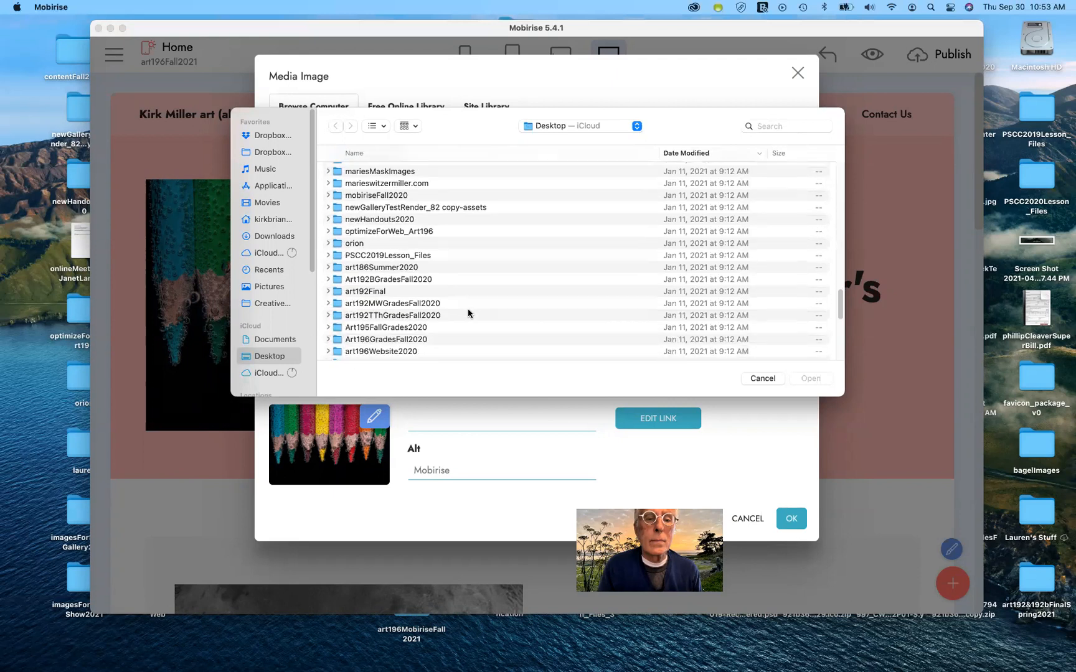
{"action": "scroll", "coordinate": [468, 312], "scroll_direction": "down", "scroll_amount": 3}
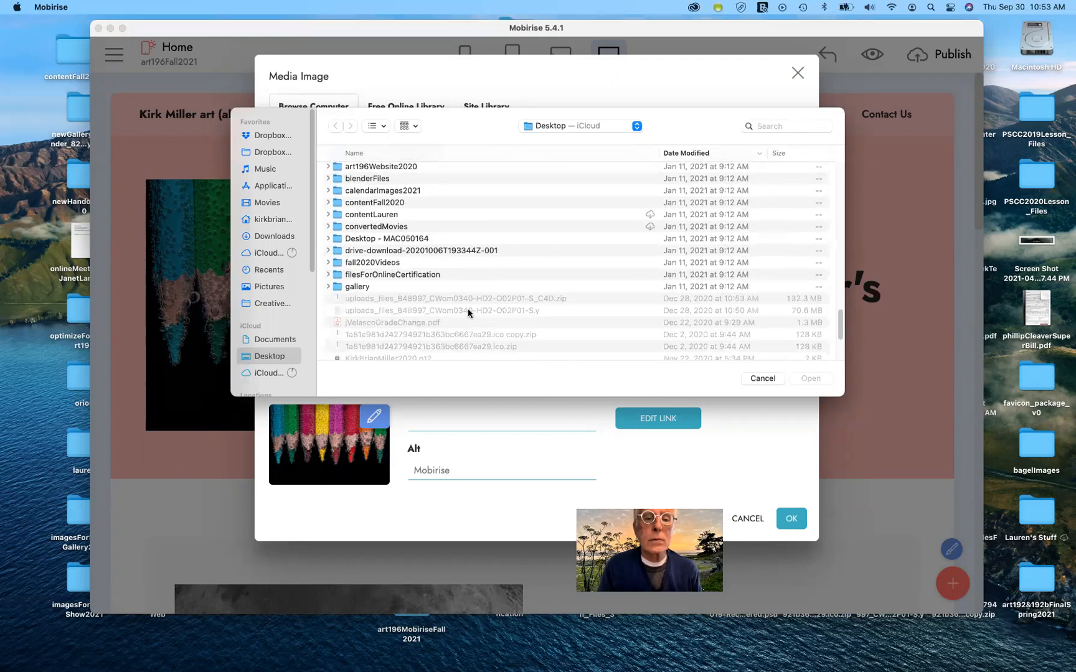
{"action": "scroll", "coordinate": [469, 313], "scroll_direction": "down", "scroll_amount": 5}
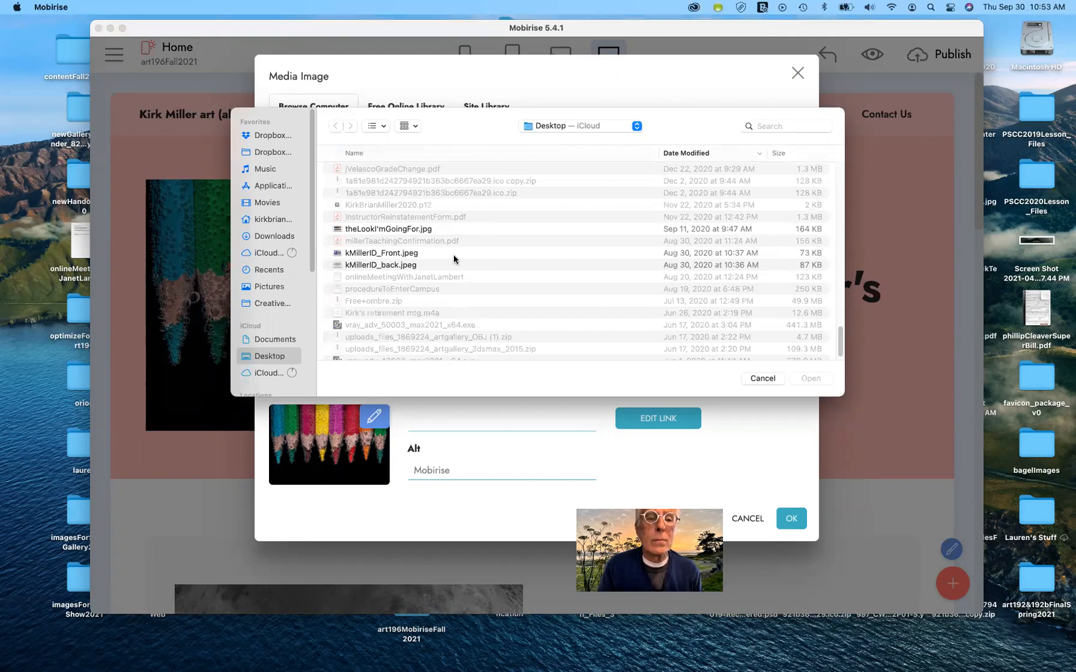
{"action": "scroll", "coordinate": [454, 259], "scroll_direction": "down", "scroll_amount": 3}
{"action": "scroll", "coordinate": [454, 260], "scroll_direction": "up", "scroll_amount": 8}
{"action": "scroll", "coordinate": [454, 260], "scroll_direction": "up", "scroll_amount": 3}
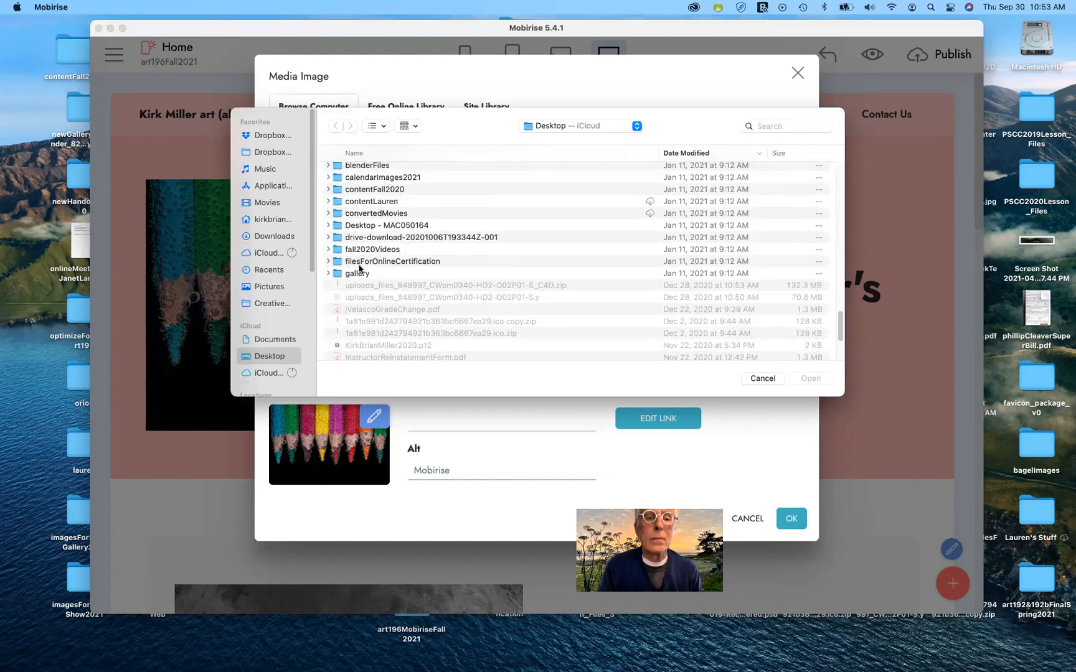
Check the images in the gallery folder, abandon the file selection and close the header picture's settings.
{"action": "left_click", "coordinate": [329, 274]}
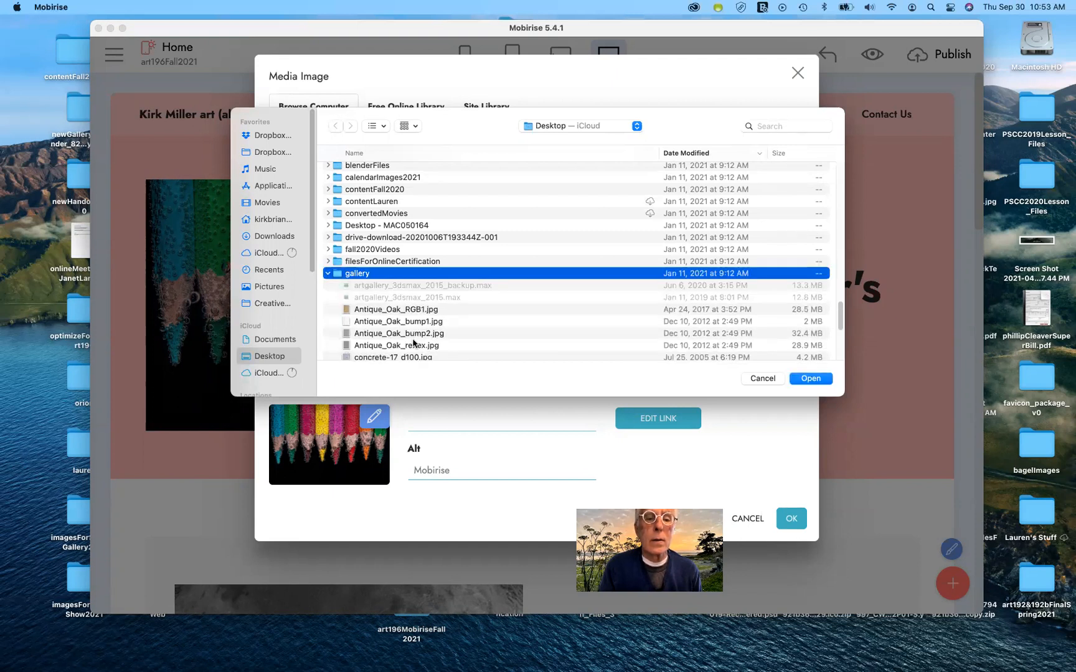
{"action": "scroll", "coordinate": [440, 352], "scroll_direction": "down", "scroll_amount": 5}
{"action": "scroll", "coordinate": [439, 352], "scroll_direction": "up", "scroll_amount": 3}
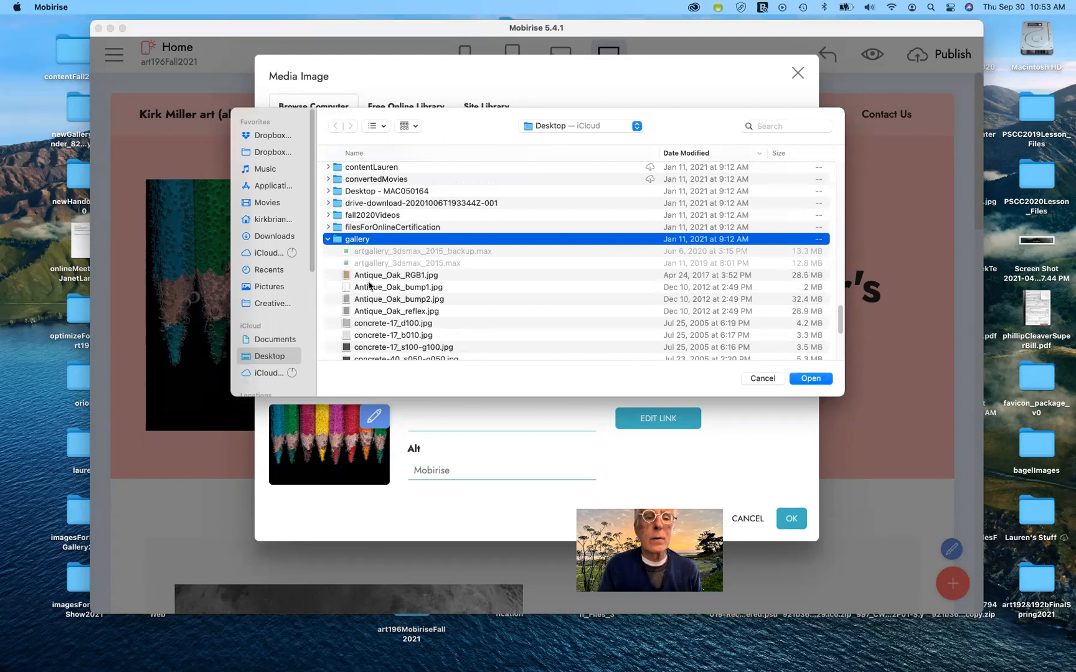
{"action": "left_click", "coordinate": [328, 237]}
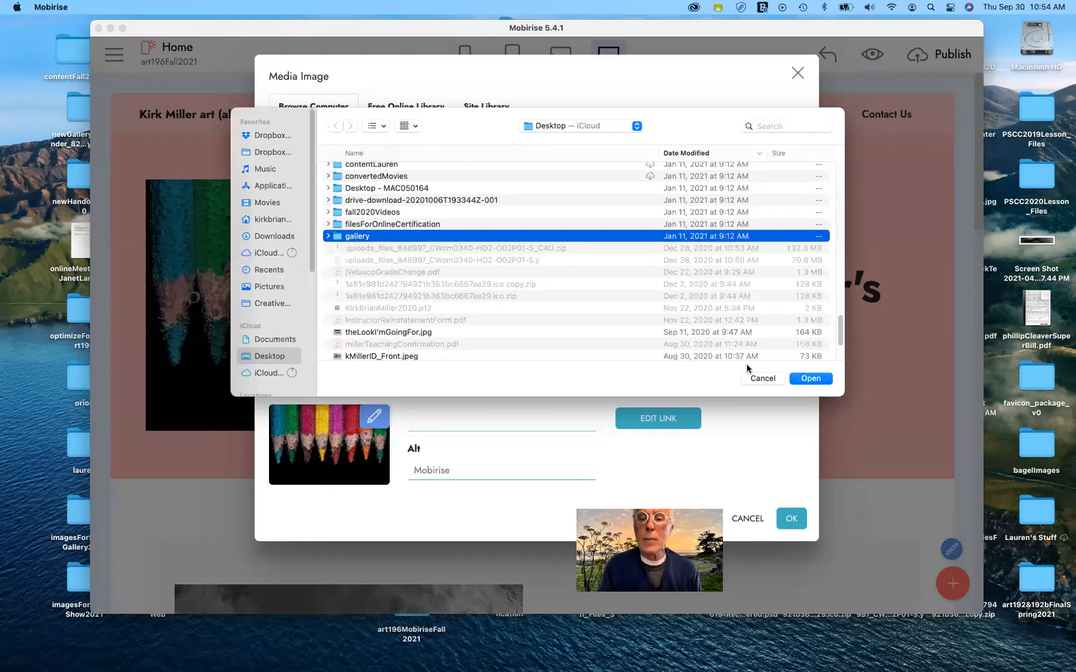
{"action": "left_click", "coordinate": [762, 379]}
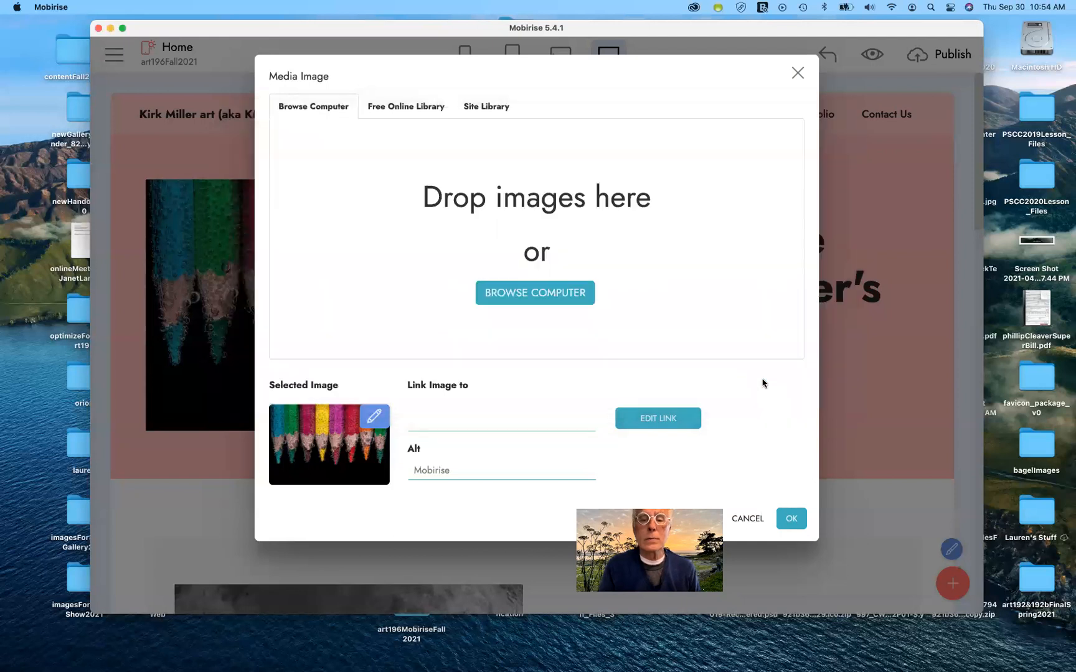
{"action": "left_click", "coordinate": [791, 521]}
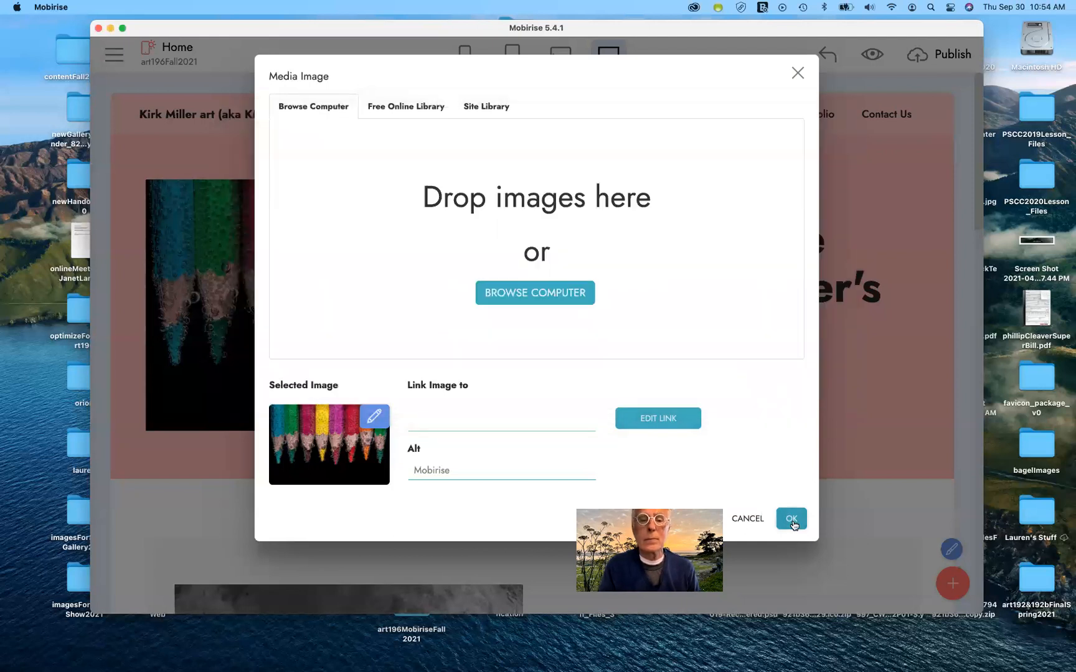
Check the header and portrait blocks, preview the site in the browser and test its Home menu link.
{"action": "scroll", "coordinate": [792, 521], "scroll_direction": "down", "scroll_amount": 6}
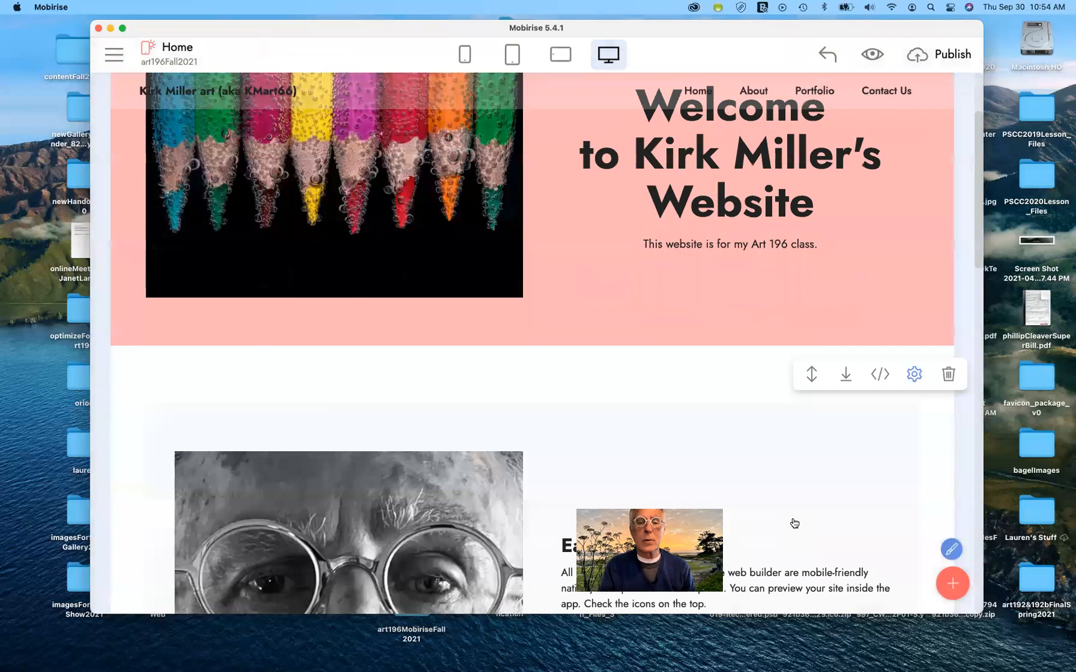
{"action": "scroll", "coordinate": [793, 522], "scroll_direction": "down", "scroll_amount": 3}
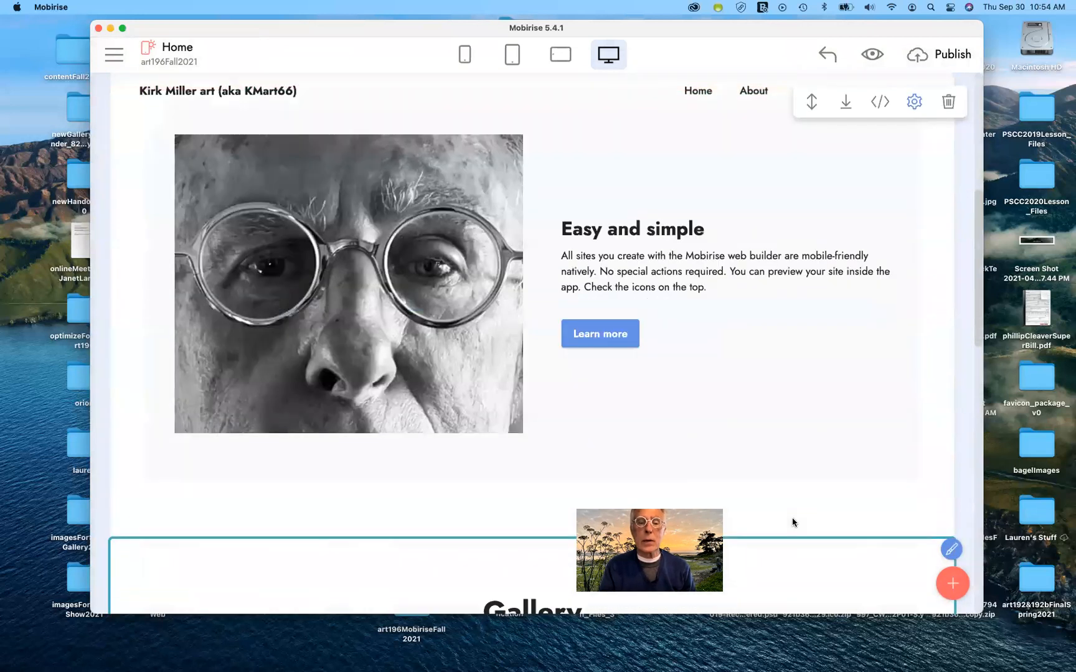
{"action": "scroll", "coordinate": [794, 523], "scroll_direction": "up", "scroll_amount": 3}
{"action": "scroll", "coordinate": [794, 522], "scroll_direction": "up", "scroll_amount": 2}
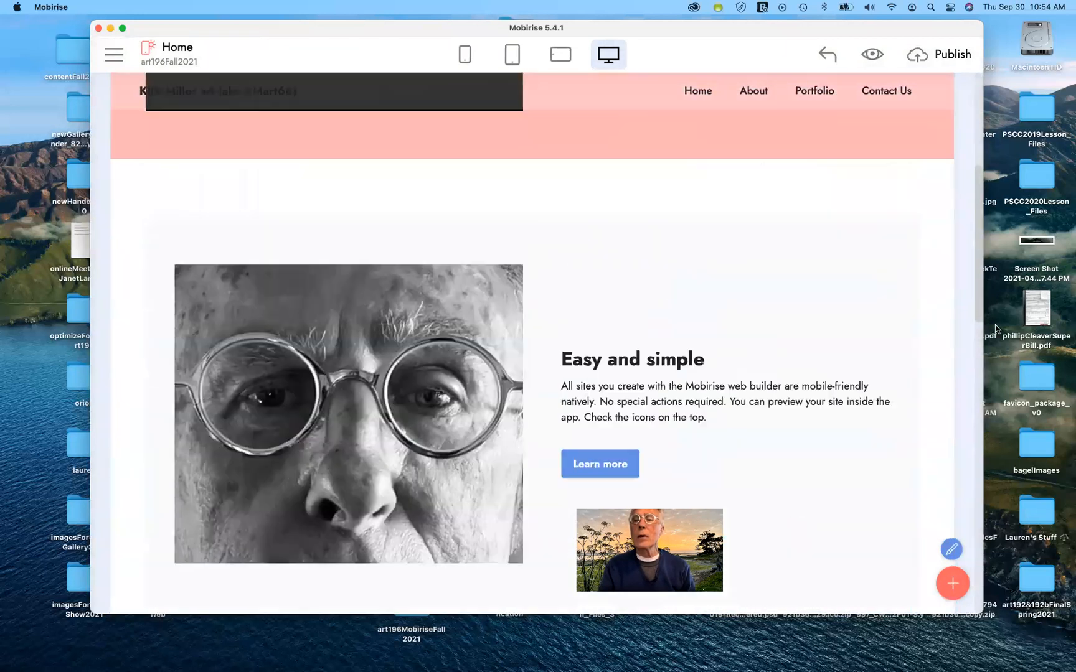
{"action": "left_click", "coordinate": [870, 55]}
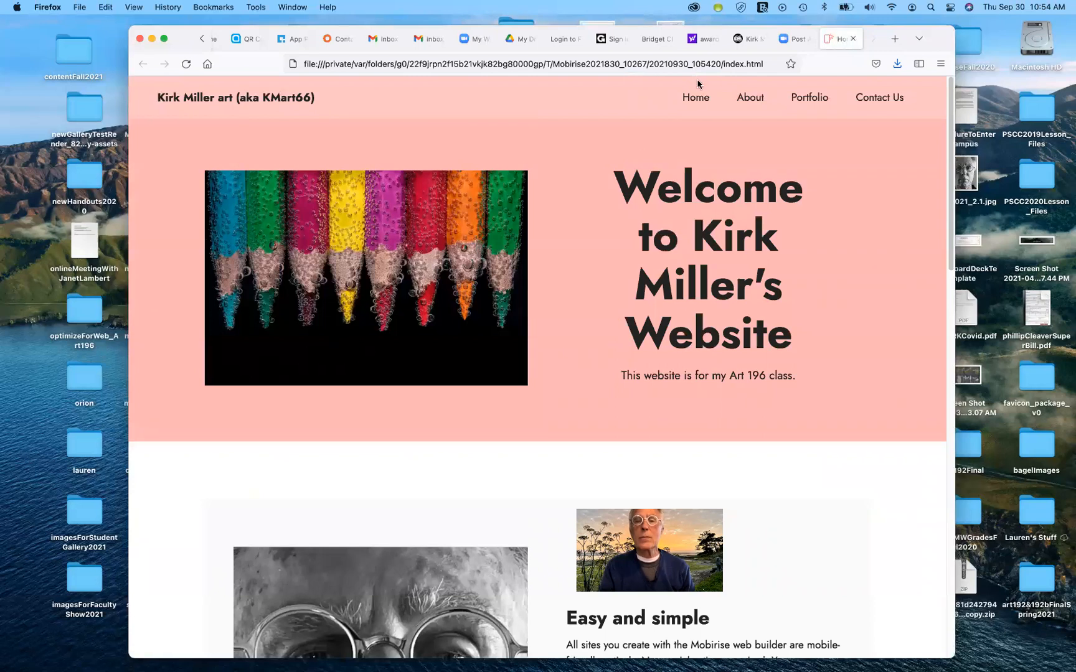
{"action": "left_click", "coordinate": [706, 102]}
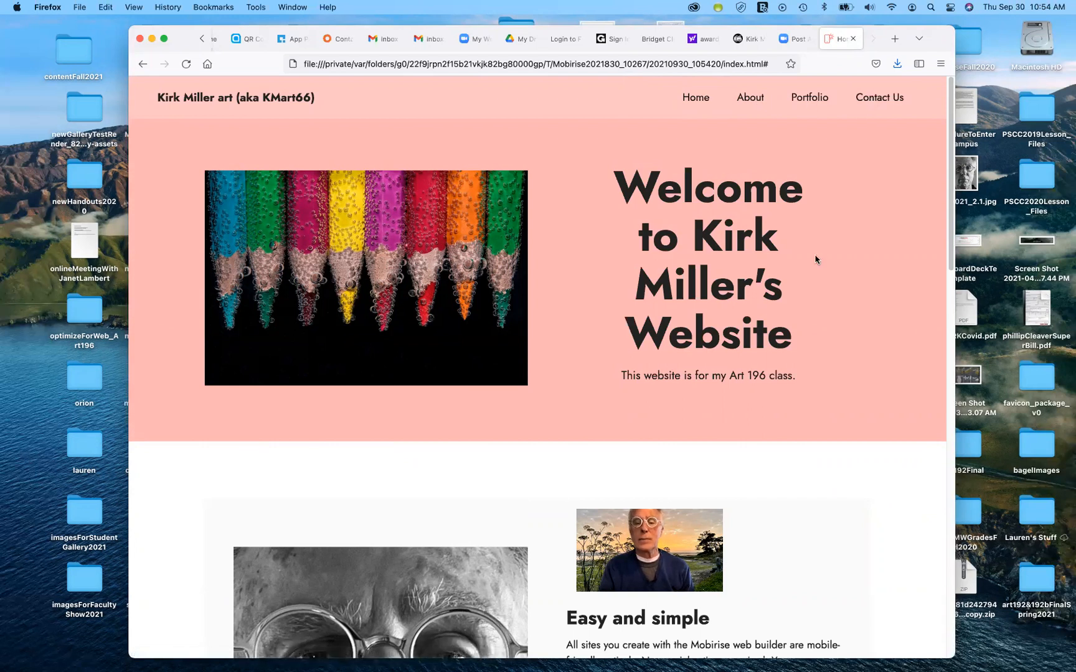
Review the previewed page from the portrait section through the gallery pictures to the footer.
{"action": "scroll", "coordinate": [816, 260], "scroll_direction": "down", "scroll_amount": 6}
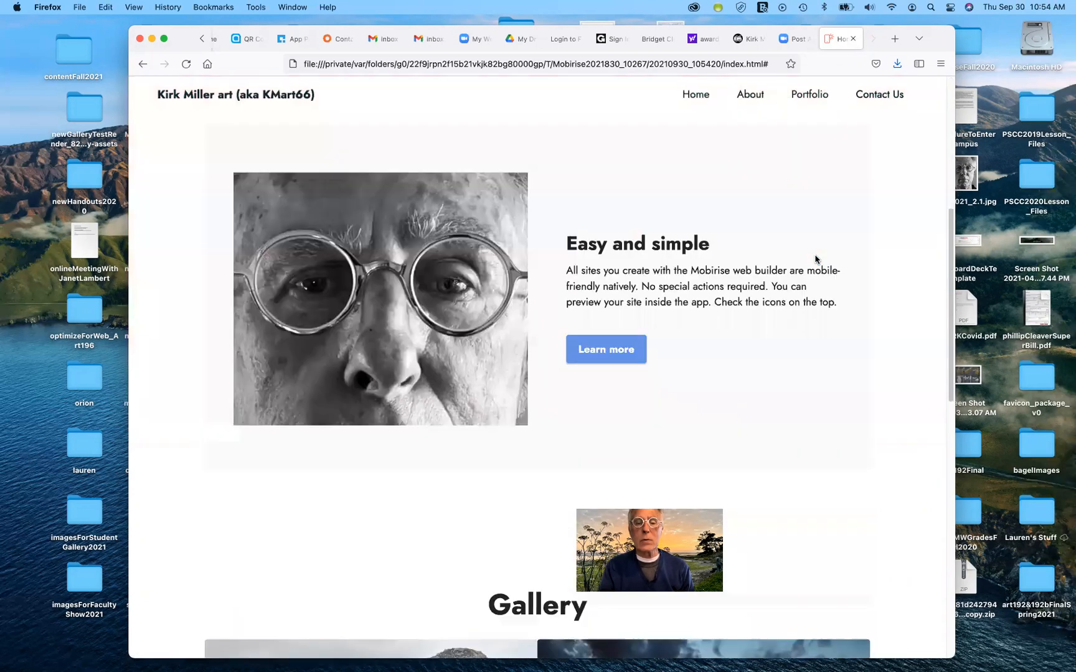
{"action": "scroll", "coordinate": [816, 259], "scroll_direction": "down", "scroll_amount": 10}
{"action": "scroll", "coordinate": [817, 260], "scroll_direction": "up", "scroll_amount": 3}
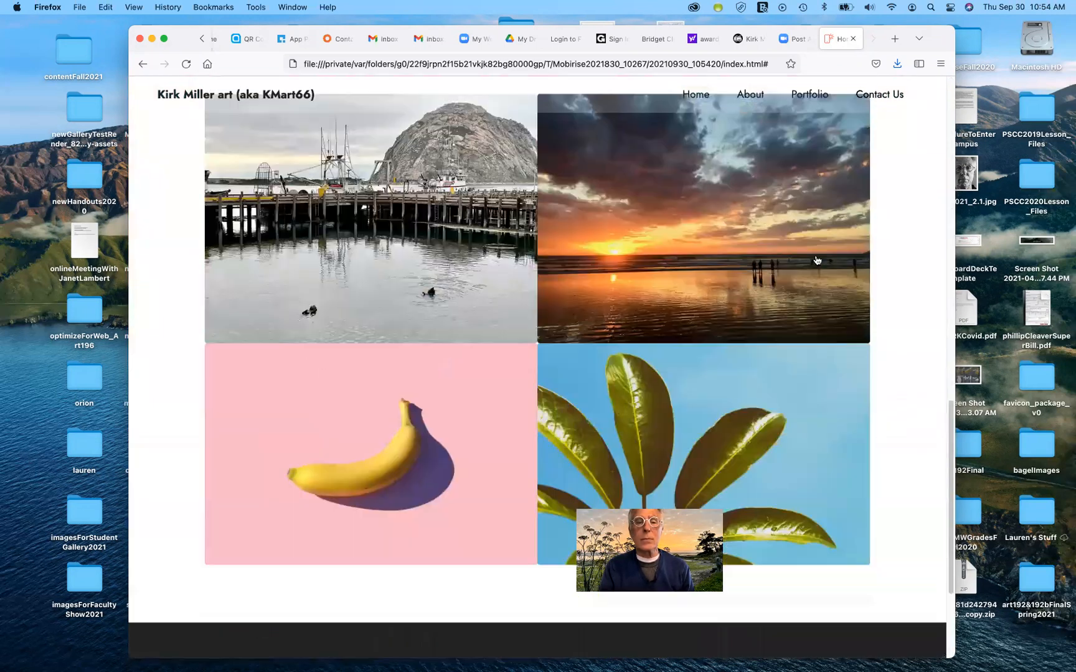
{"action": "scroll", "coordinate": [817, 260], "scroll_direction": "up", "scroll_amount": 2}
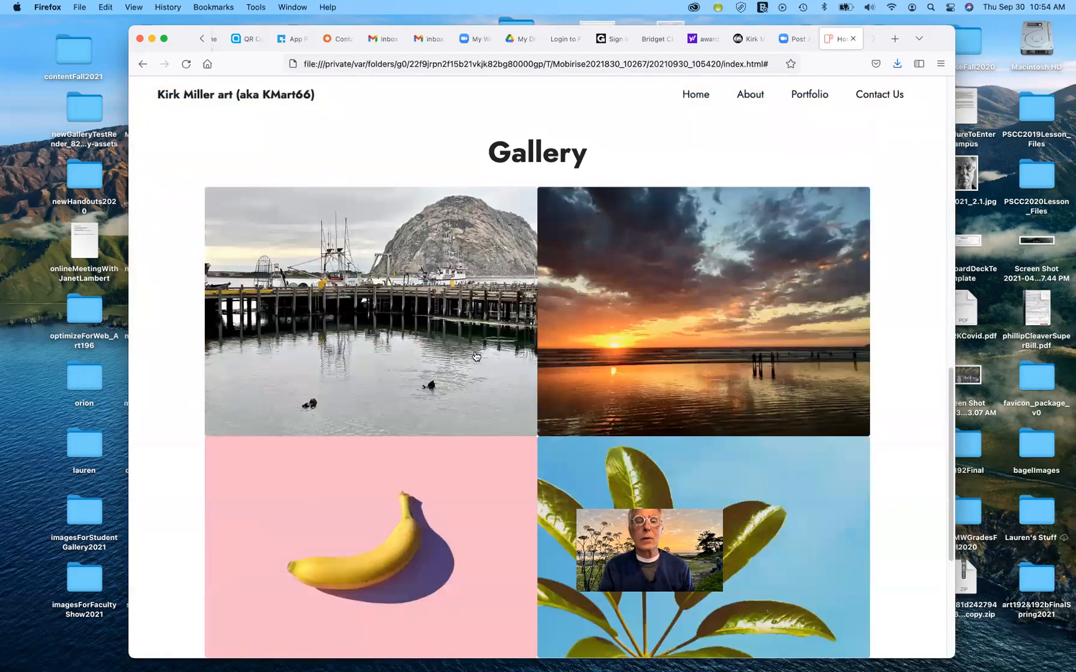
{"action": "scroll", "coordinate": [664, 358], "scroll_direction": "down", "scroll_amount": 5}
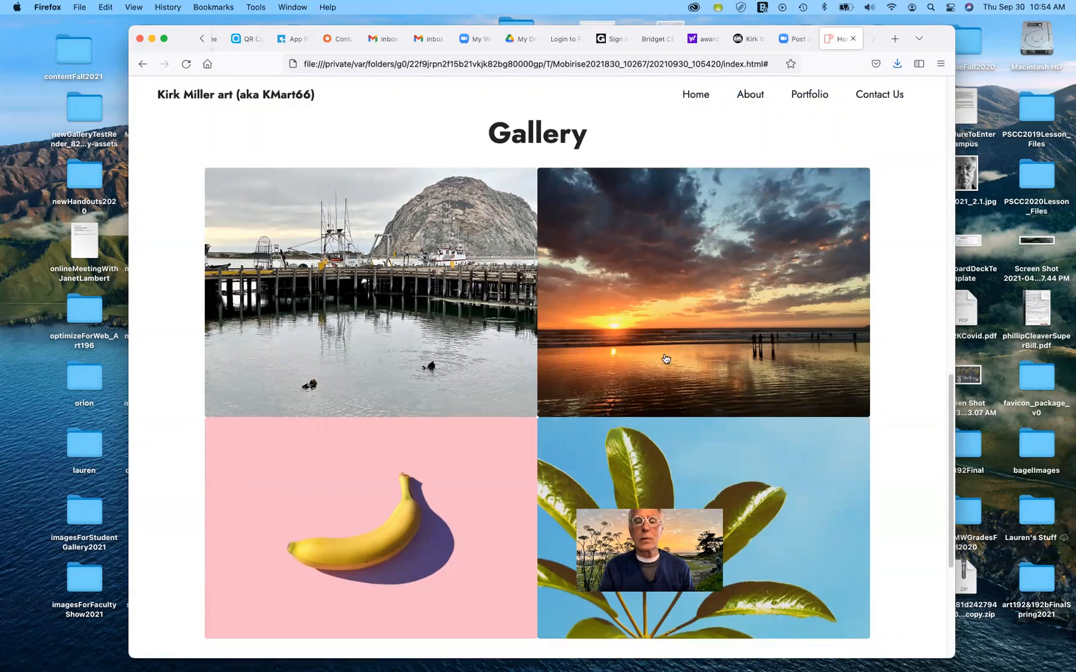
{"action": "scroll", "coordinate": [665, 358], "scroll_direction": "up", "scroll_amount": 10}
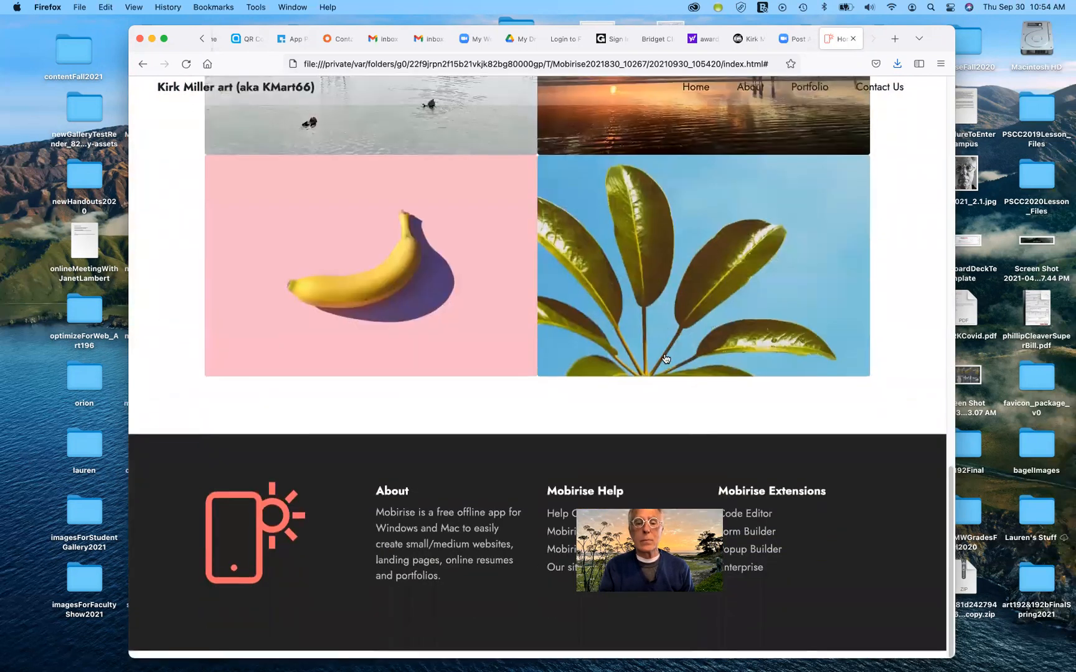
{"action": "scroll", "coordinate": [663, 358], "scroll_direction": "up", "scroll_amount": 1}
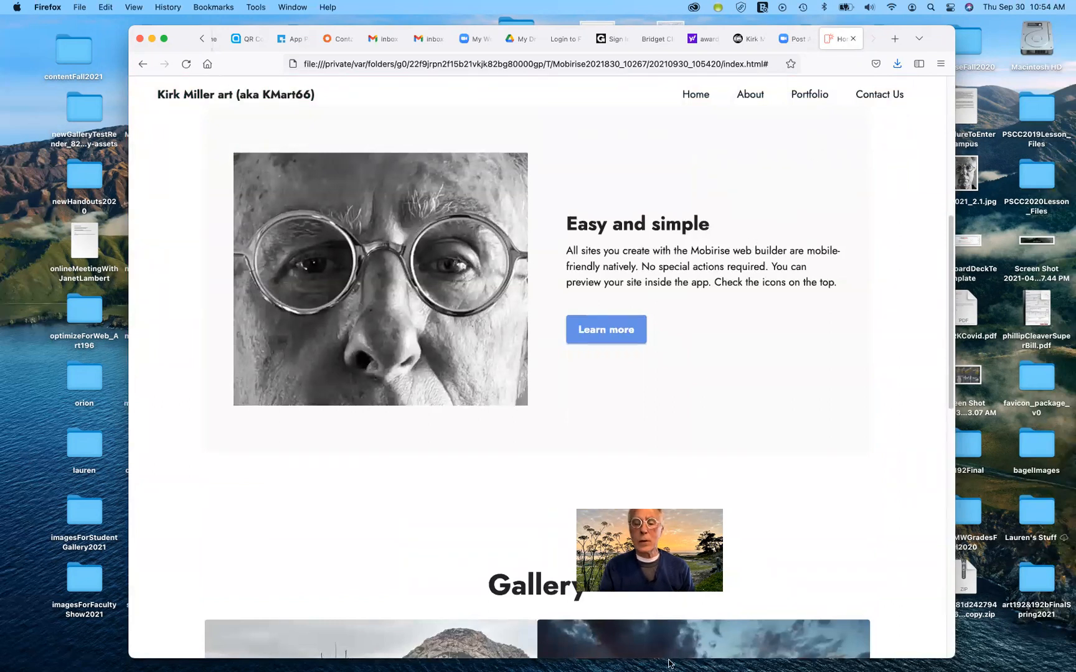
Switch back to Mobirise and publish the site to the local drive folder art196MobiriseFall2021 on the Desktop.
{"action": "mouse_move", "coordinate": [678, 665]}
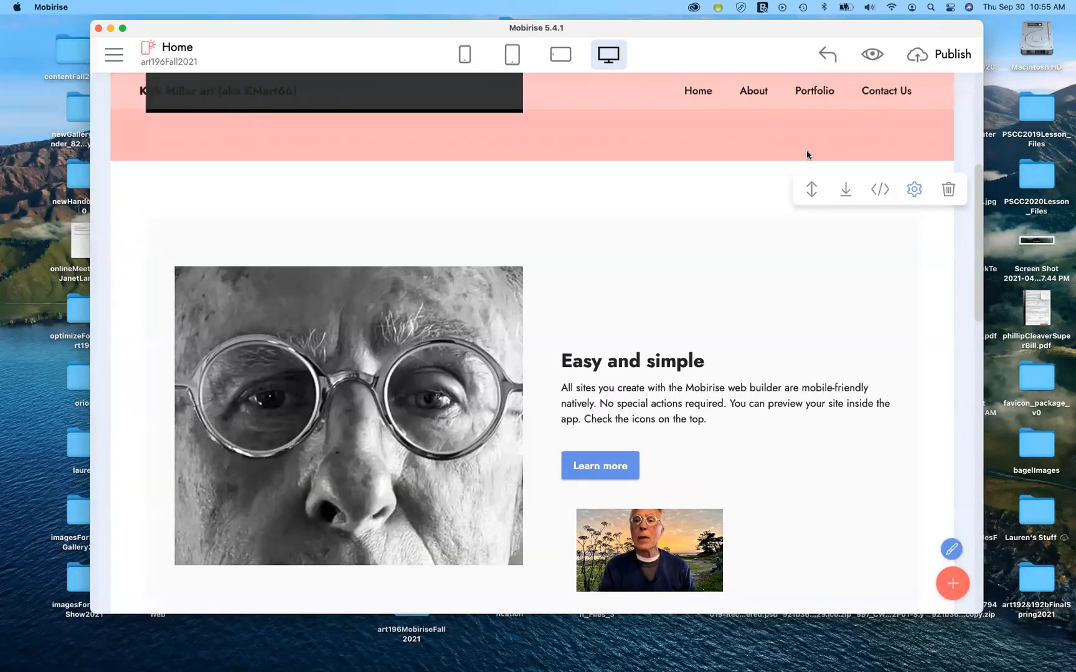
{"action": "left_click", "coordinate": [919, 58]}
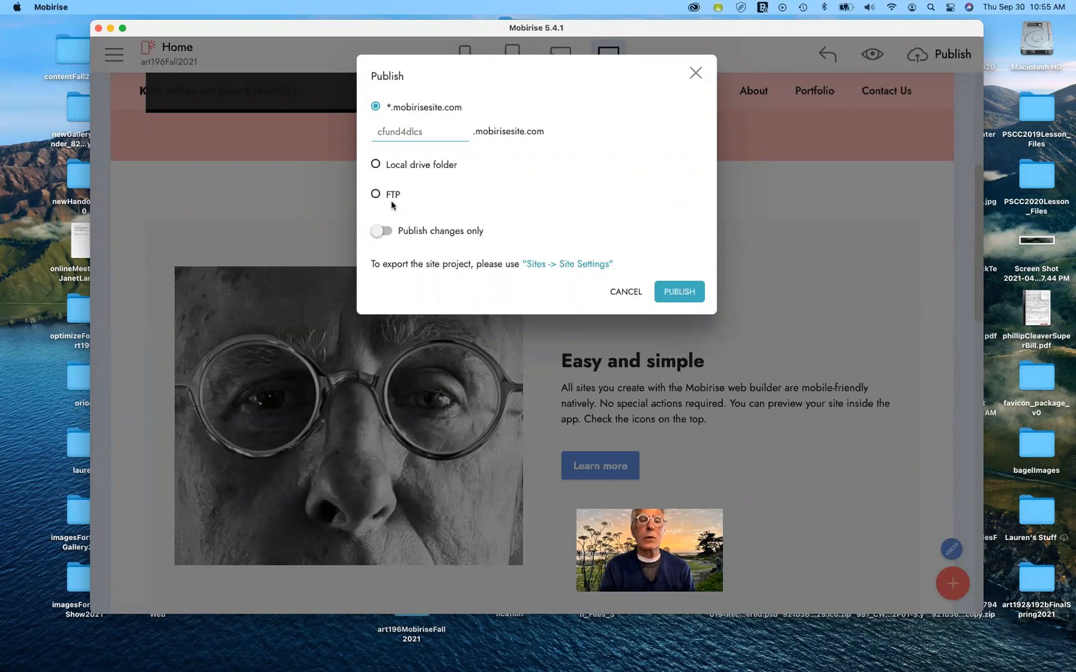
{"action": "left_click", "coordinate": [376, 163]}
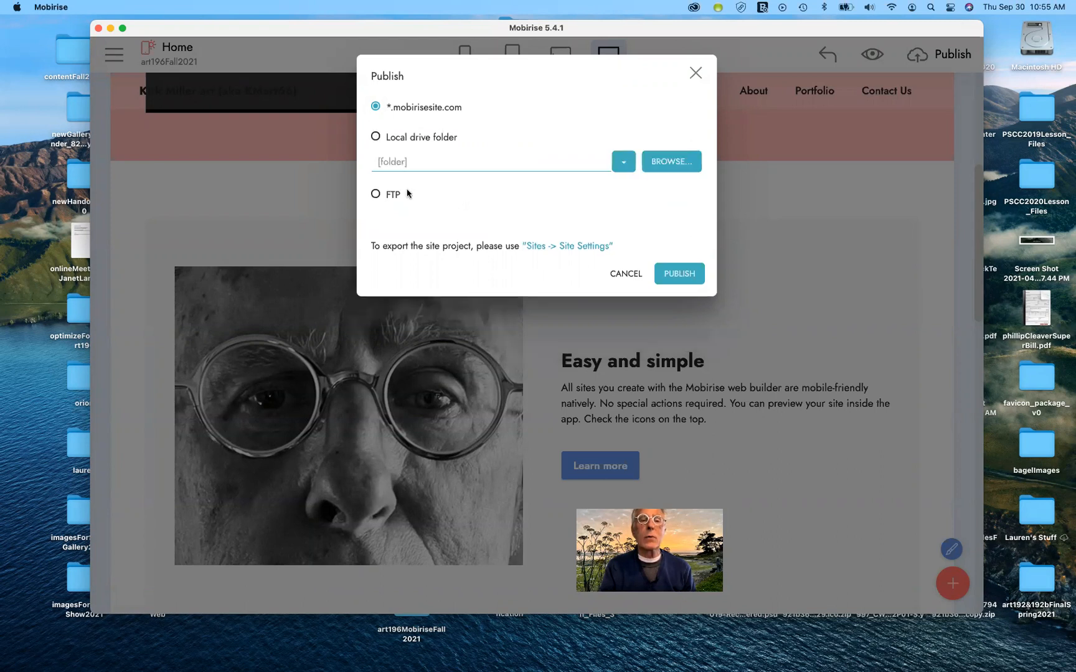
{"action": "left_click", "coordinate": [671, 163]}
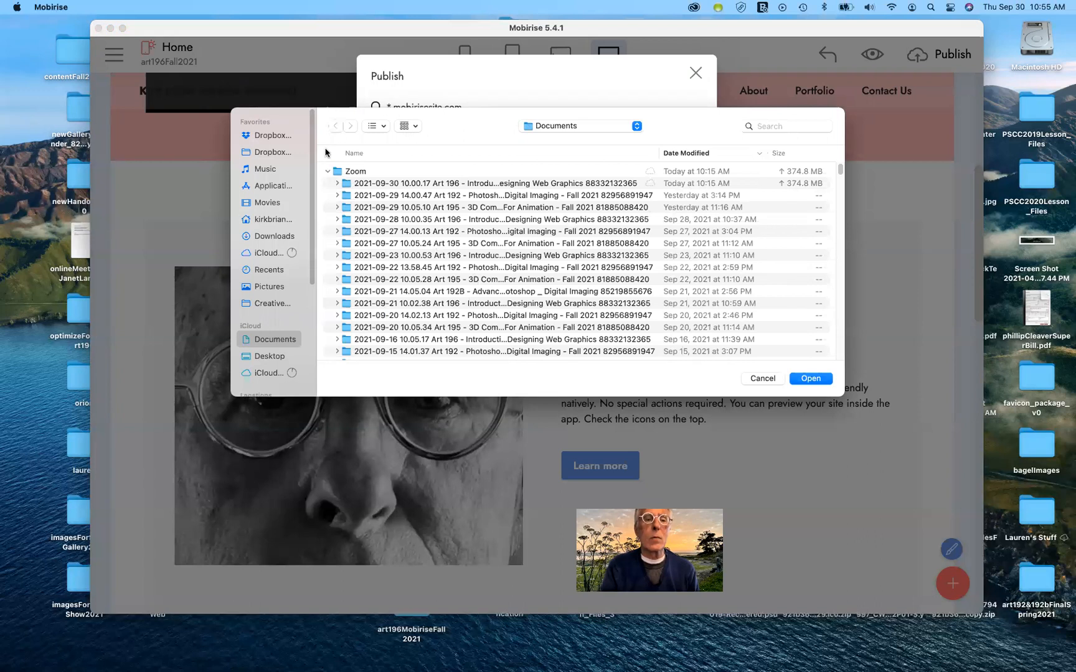
{"action": "left_click", "coordinate": [329, 173]}
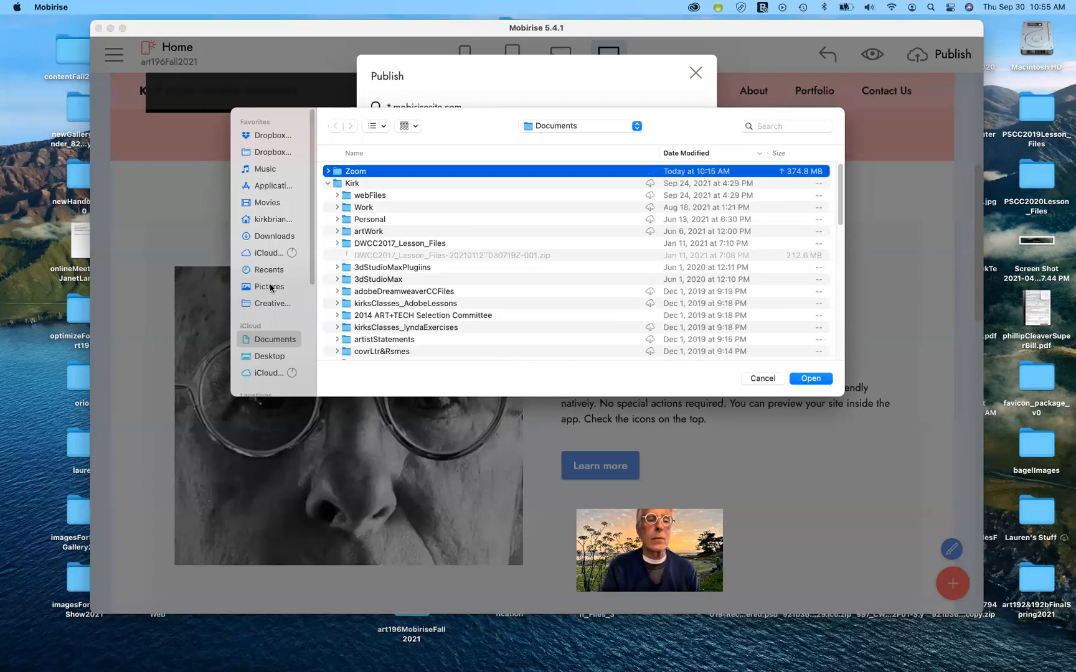
{"action": "left_click", "coordinate": [284, 354]}
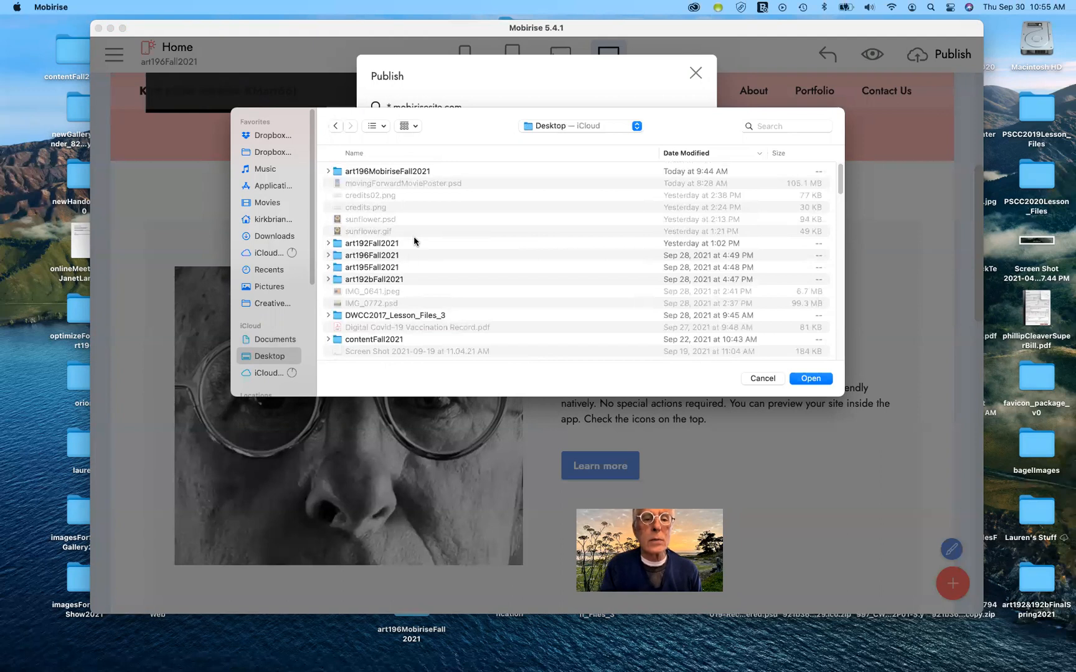
{"action": "left_click", "coordinate": [340, 174]}
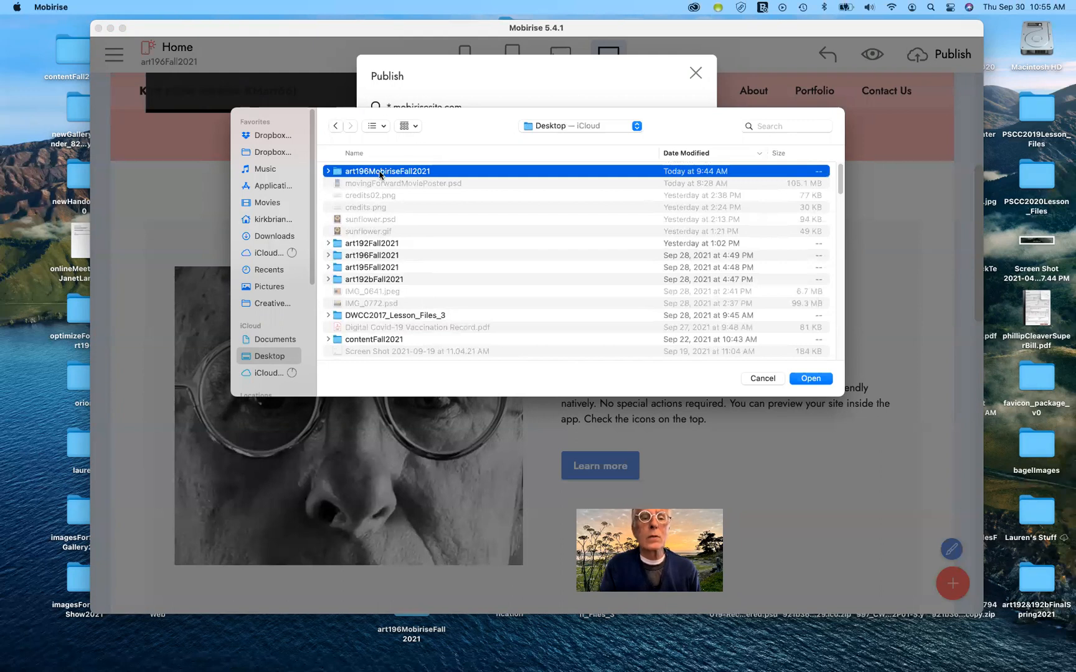
{"action": "left_click", "coordinate": [810, 380]}
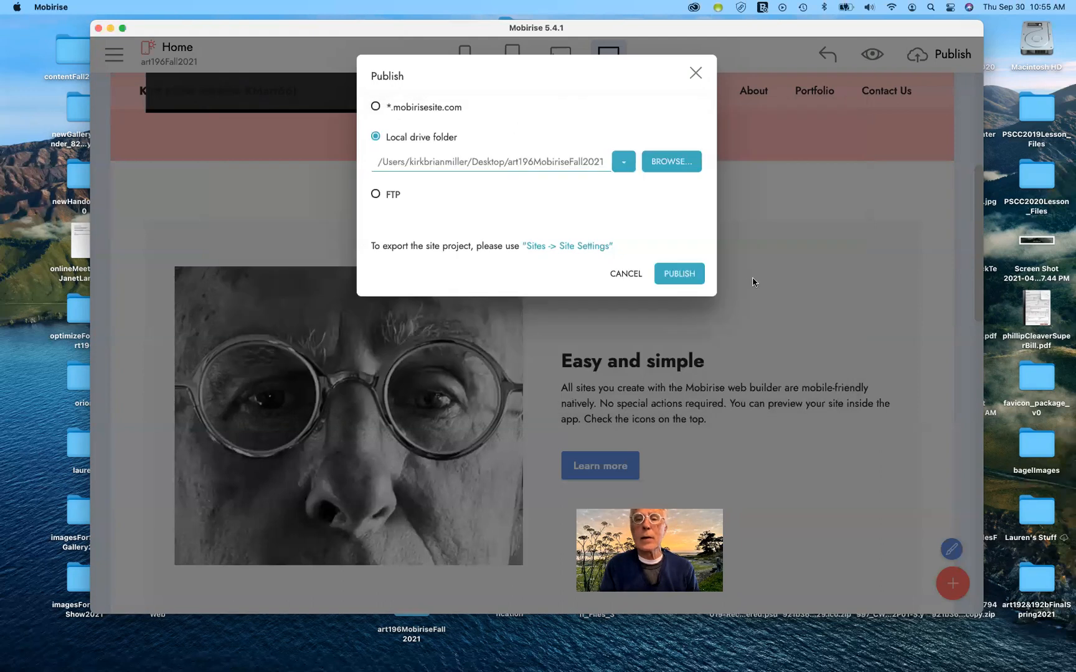
{"action": "left_click", "coordinate": [678, 280]}
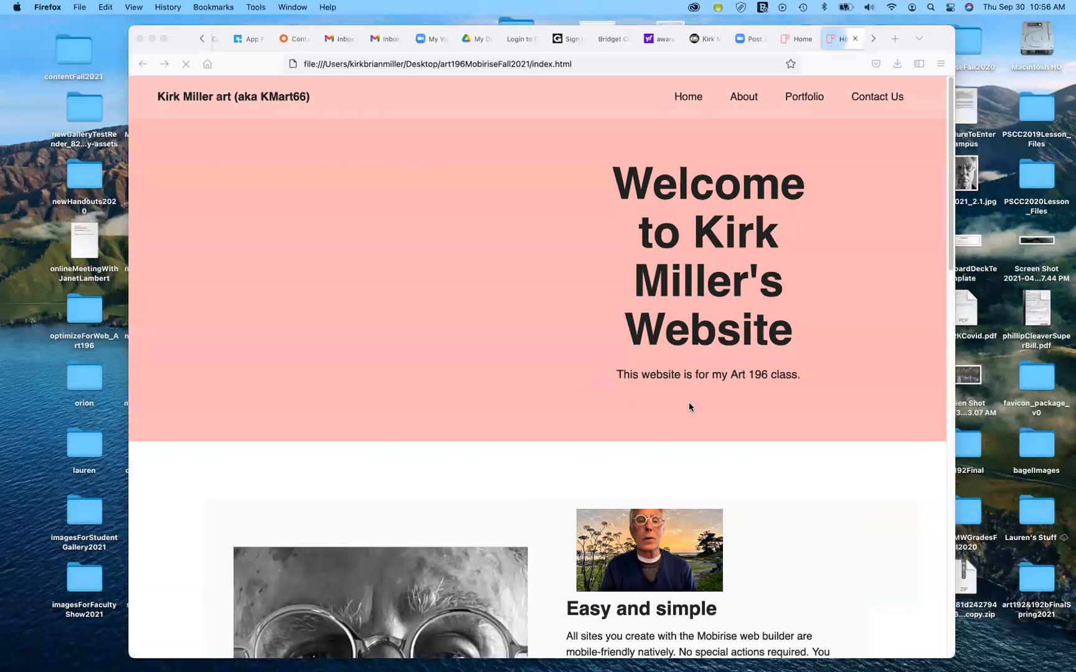
Examine the published index.html in the browser from the welcome header down to the footer and back.
{"action": "scroll", "coordinate": [689, 407], "scroll_direction": "down", "scroll_amount": 4}
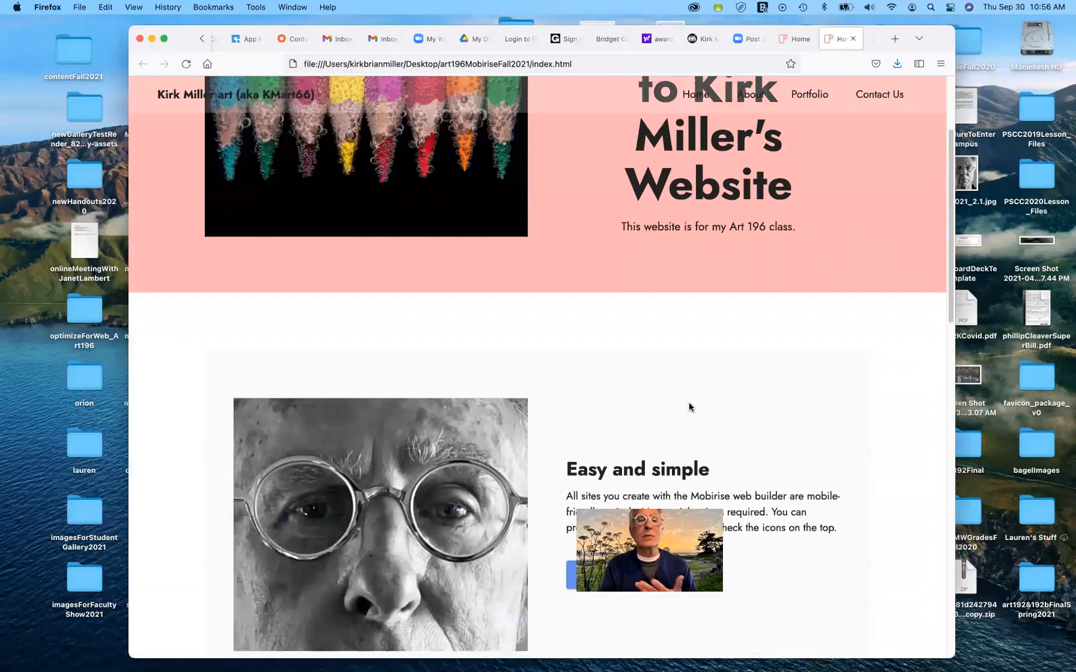
{"action": "scroll", "coordinate": [689, 407], "scroll_direction": "up", "scroll_amount": 2}
{"action": "scroll", "coordinate": [689, 409], "scroll_direction": "down", "scroll_amount": 1}
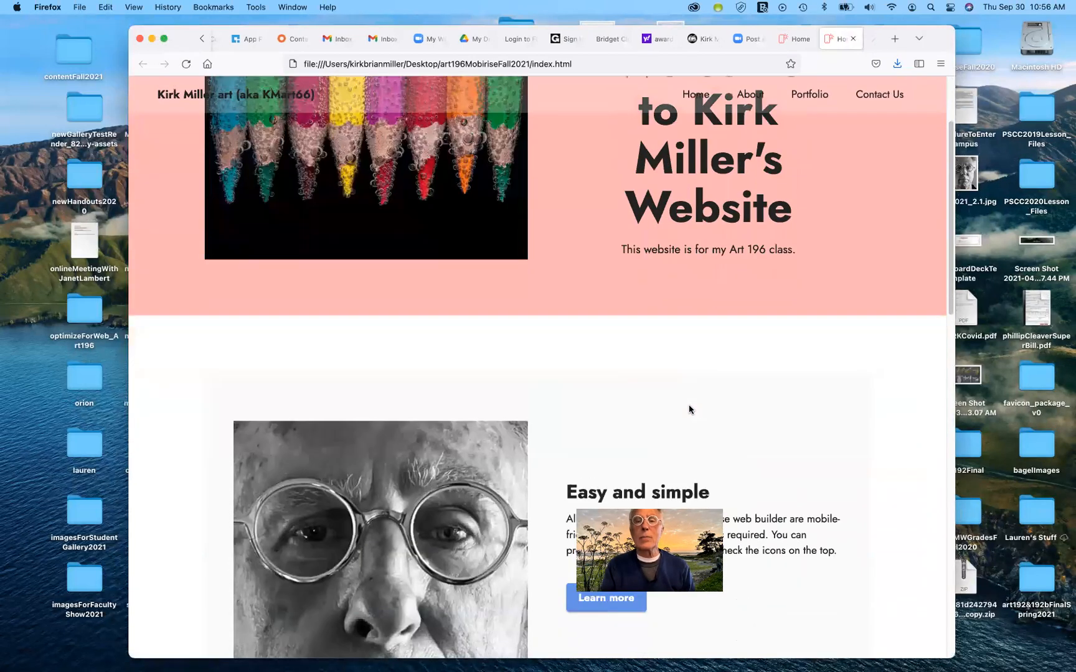
{"action": "scroll", "coordinate": [689, 409], "scroll_direction": "up", "scroll_amount": 3}
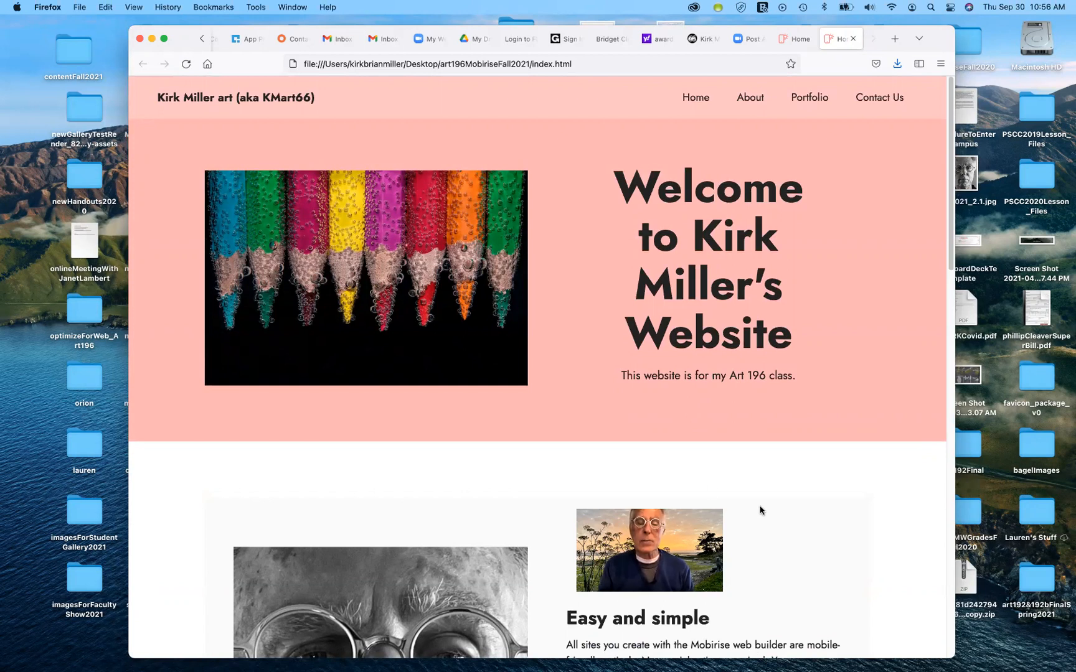
{"action": "scroll", "coordinate": [760, 511], "scroll_direction": "down", "scroll_amount": 2}
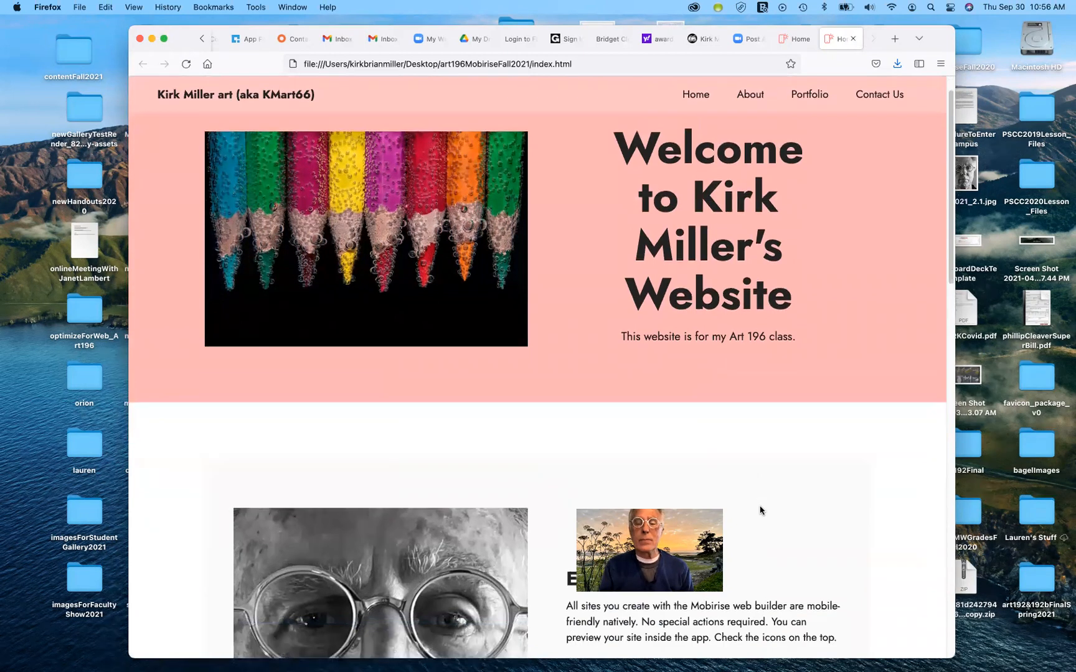
{"action": "scroll", "coordinate": [759, 511], "scroll_direction": "down", "scroll_amount": 10}
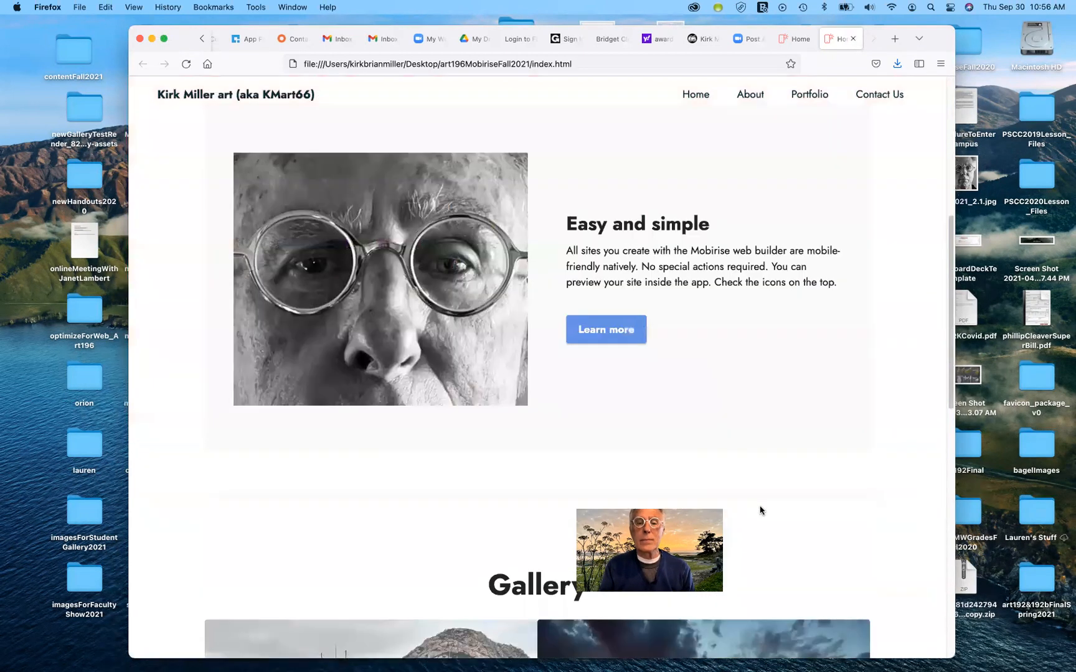
{"action": "scroll", "coordinate": [759, 505], "scroll_direction": "down", "scroll_amount": 8}
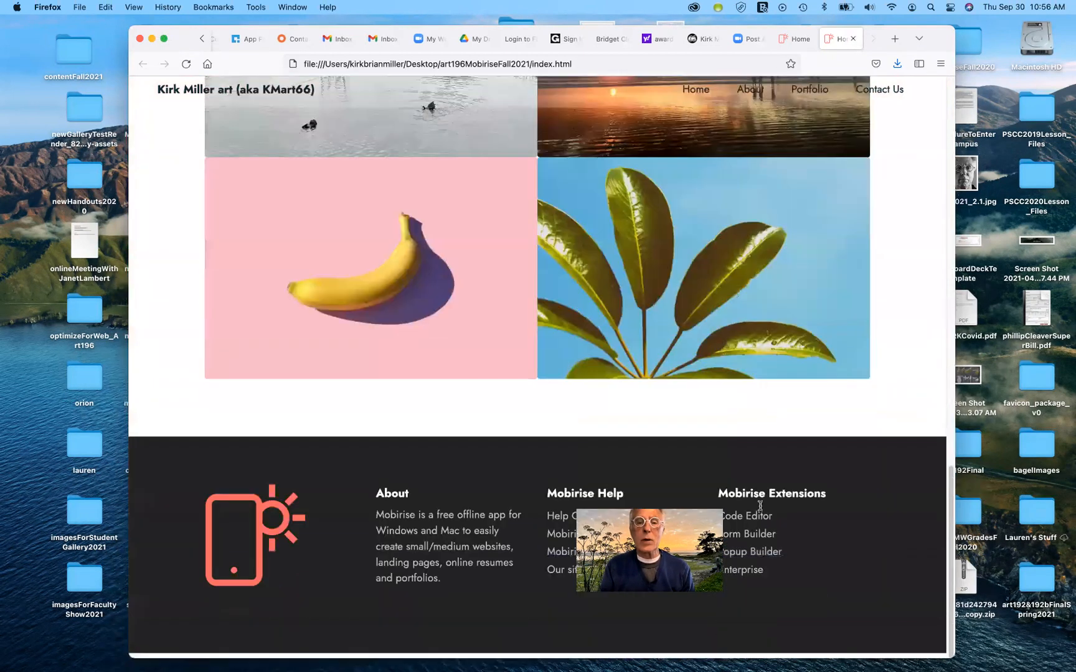
{"action": "scroll", "coordinate": [760, 506], "scroll_direction": "up", "scroll_amount": 13}
{"action": "scroll", "coordinate": [760, 504], "scroll_direction": "up", "scroll_amount": 6}
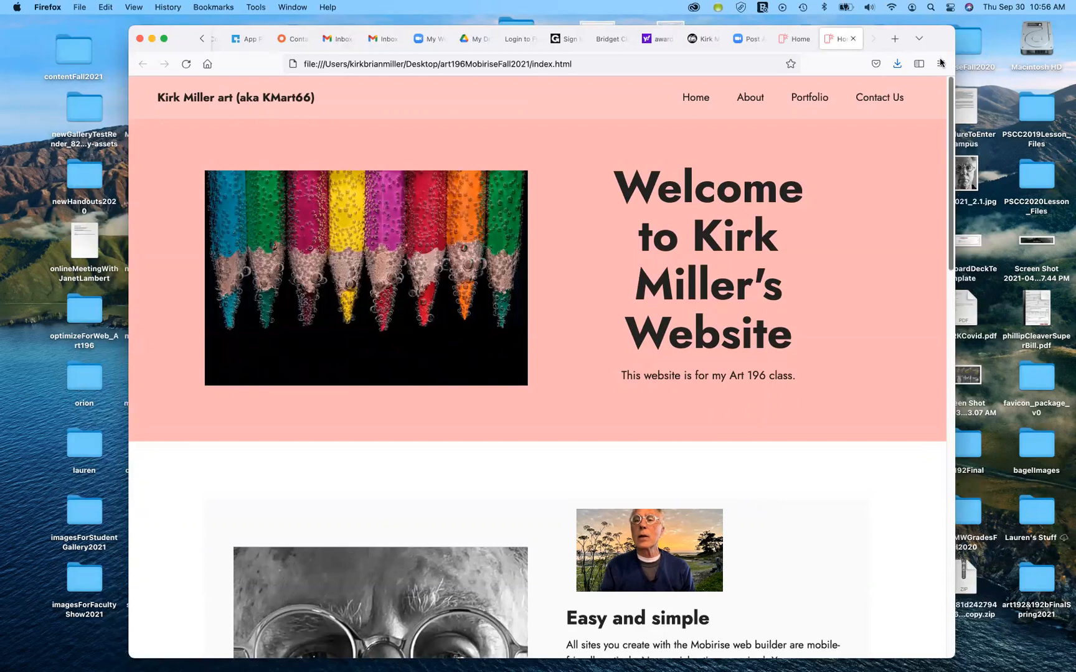
Reposition the browser window and go over the published page's portrait, gallery and footer sections again.
{"action": "left_click_drag", "start_coordinate": [937, 45], "coordinate": [910, 40]}
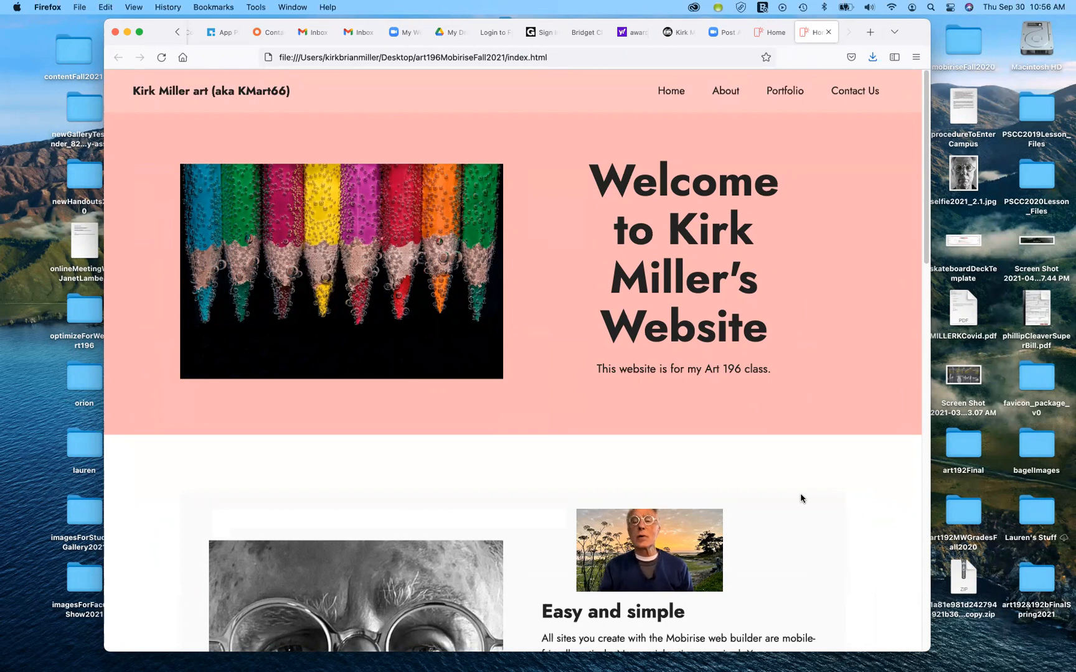
{"action": "scroll", "coordinate": [800, 494], "scroll_direction": "down", "scroll_amount": 6}
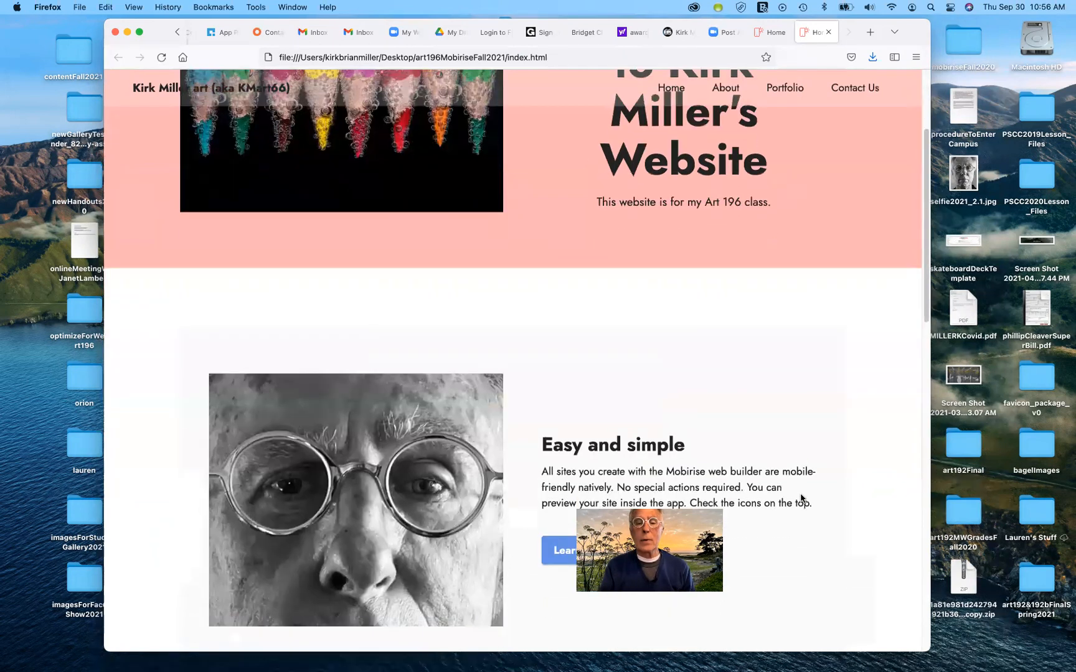
{"action": "scroll", "coordinate": [800, 498], "scroll_direction": "down", "scroll_amount": 1}
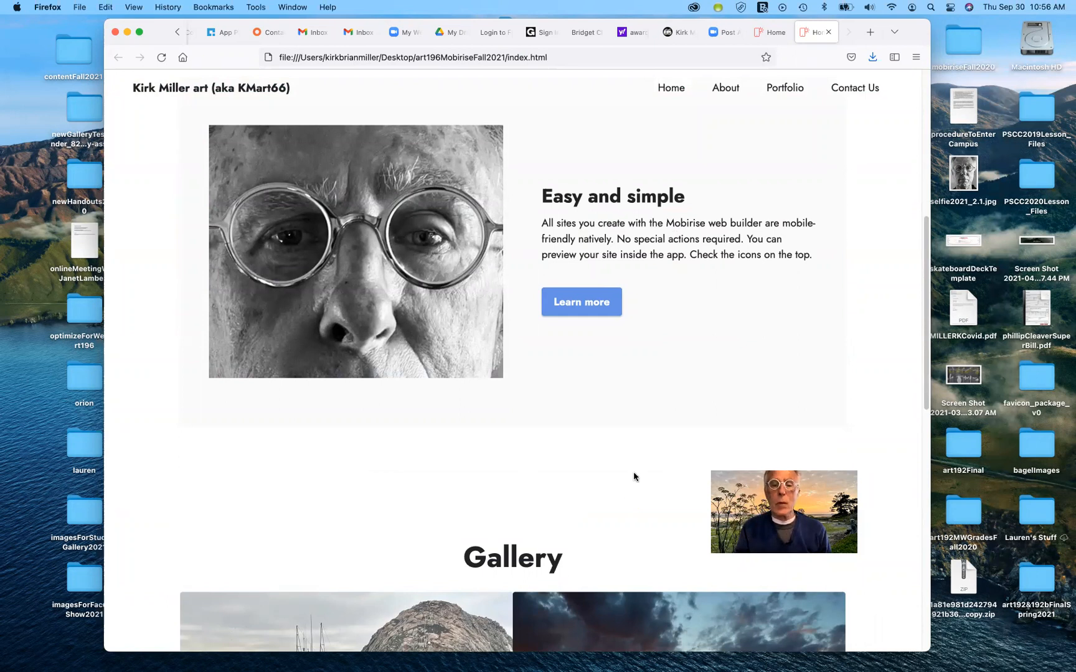
{"action": "scroll", "coordinate": [633, 473], "scroll_direction": "down", "scroll_amount": 1}
{"action": "scroll", "coordinate": [633, 477], "scroll_direction": "down", "scroll_amount": 5}
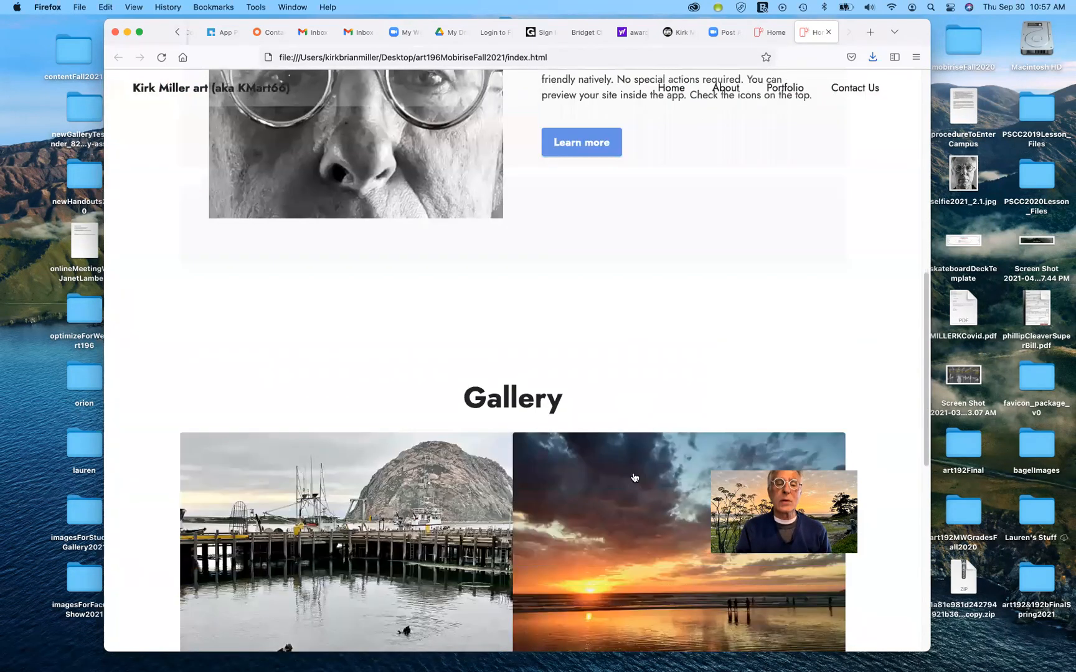
{"action": "scroll", "coordinate": [634, 478], "scroll_direction": "down", "scroll_amount": 10}
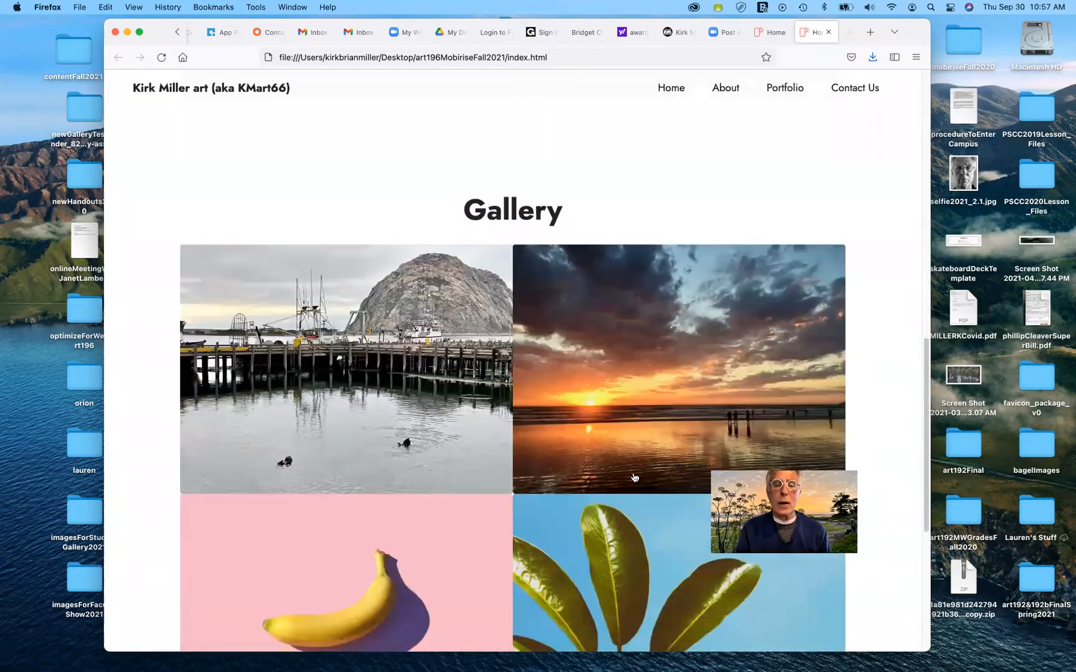
{"action": "scroll", "coordinate": [634, 477], "scroll_direction": "down", "scroll_amount": 6}
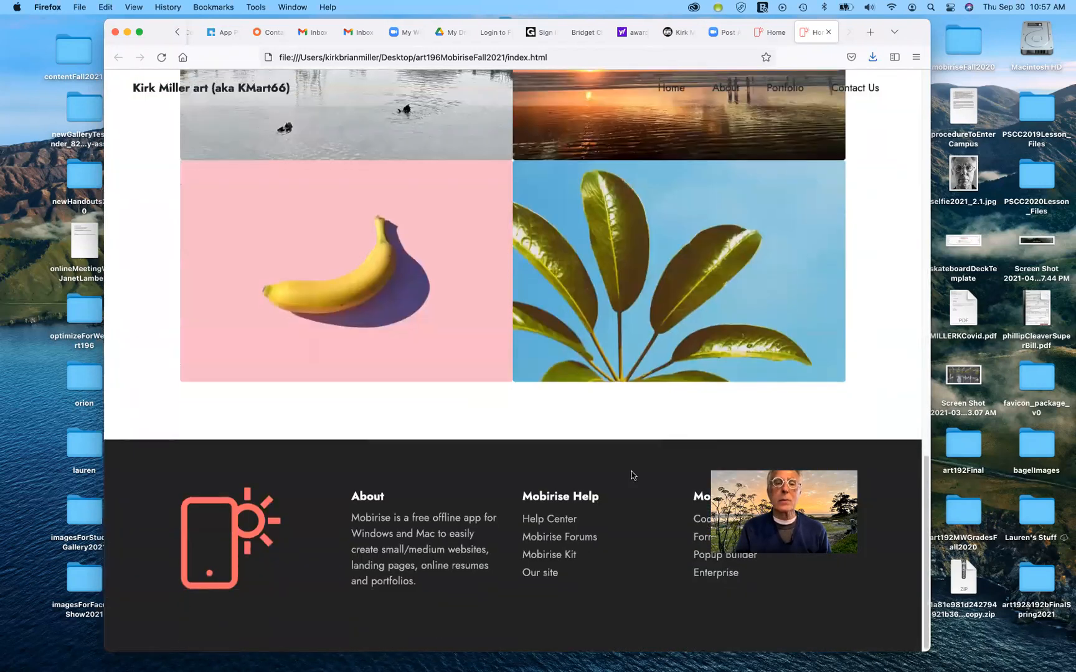
{"action": "scroll", "coordinate": [633, 476], "scroll_direction": "up", "scroll_amount": 12}
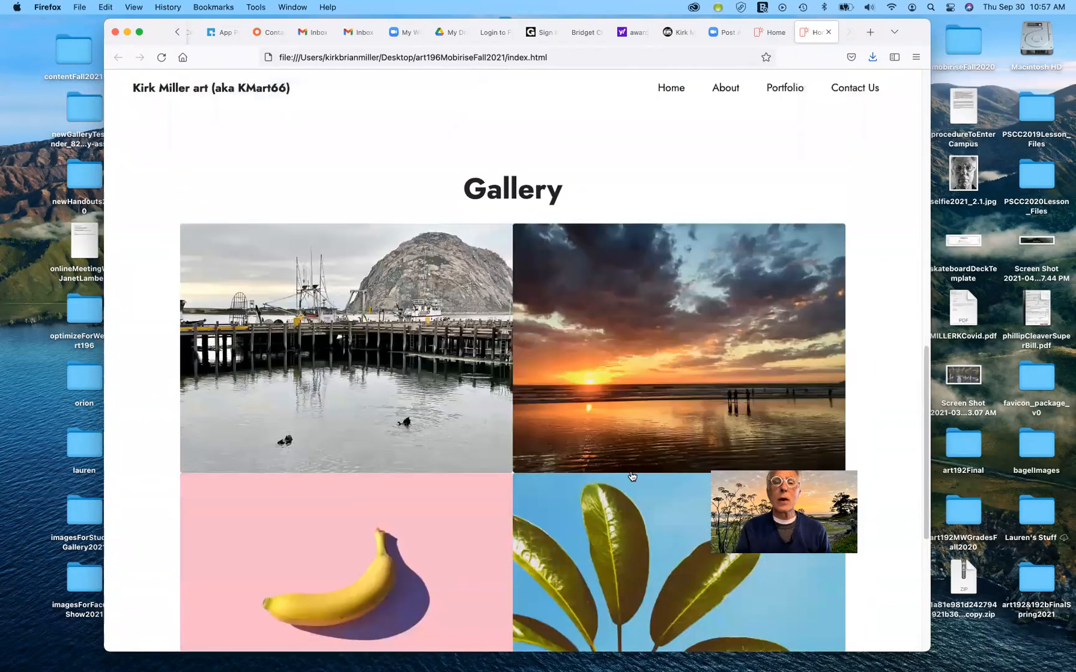
{"action": "scroll", "coordinate": [631, 476], "scroll_direction": "up", "scroll_amount": 10}
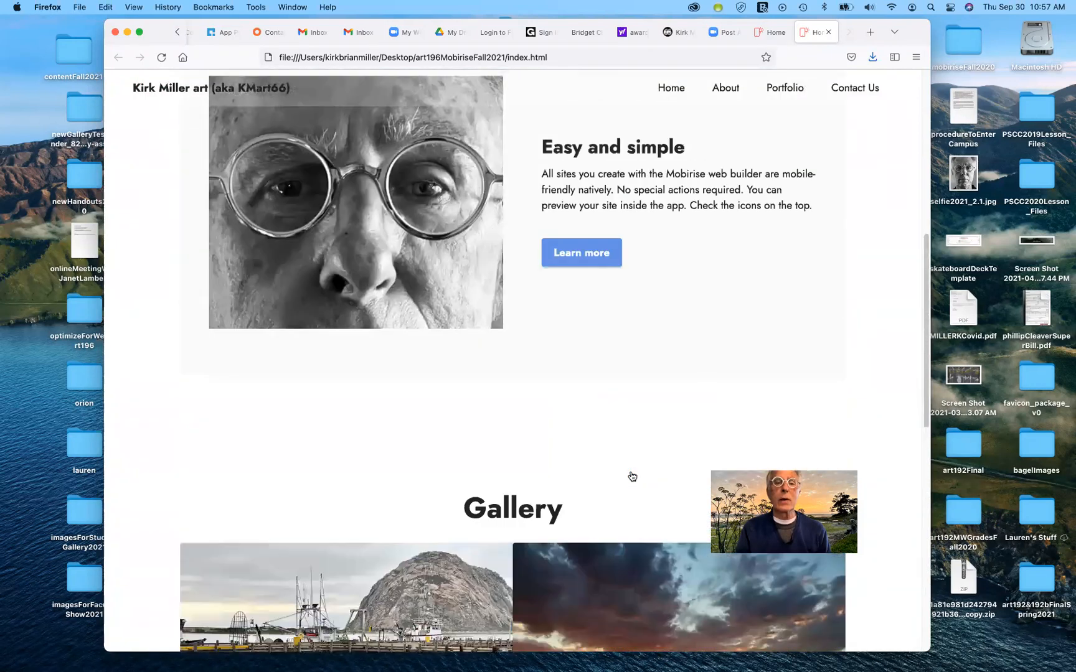
Look over the published page from the portrait section back up to the welcome header.
{"action": "scroll", "coordinate": [631, 313], "scroll_direction": "up", "scroll_amount": 2}
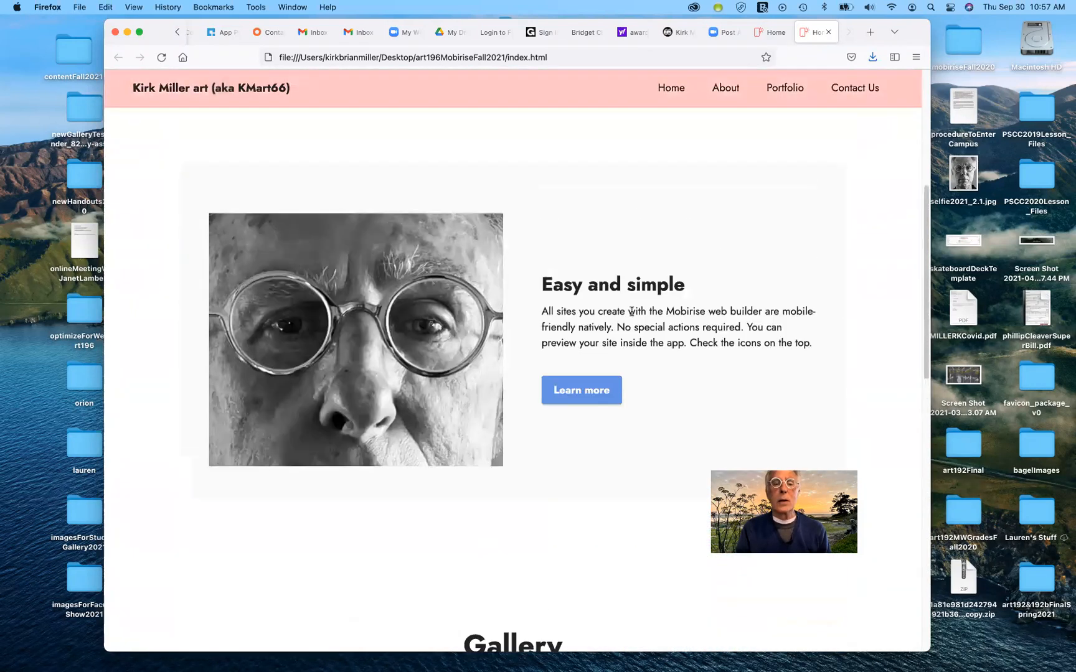
{"action": "scroll", "coordinate": [631, 312], "scroll_direction": "up", "scroll_amount": 1}
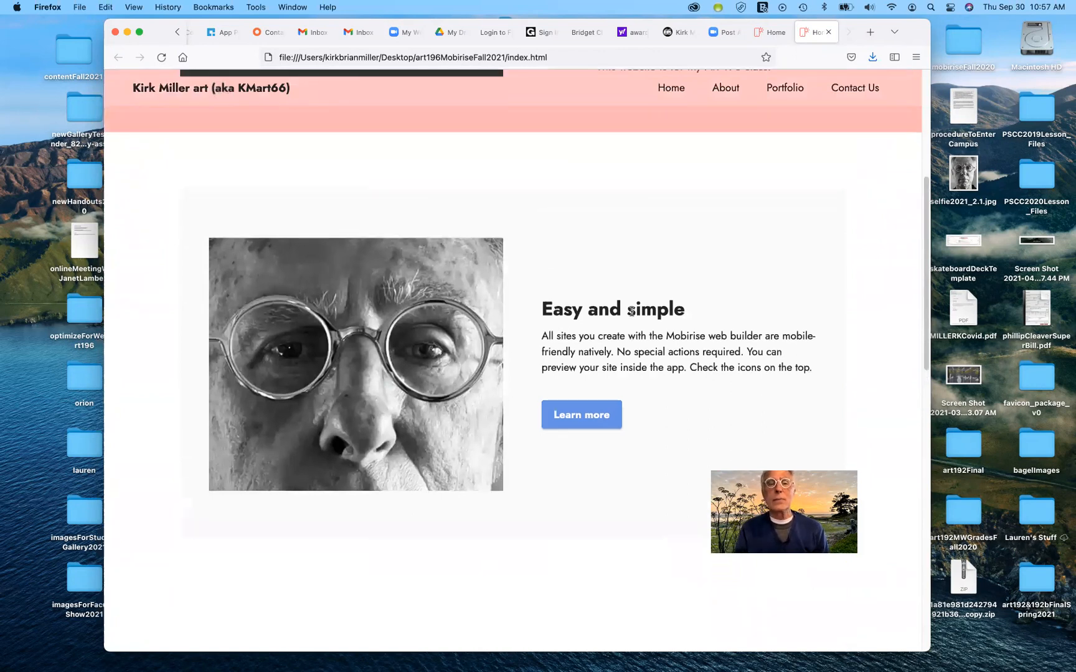
{"action": "scroll", "coordinate": [631, 312], "scroll_direction": "up", "scroll_amount": 10}
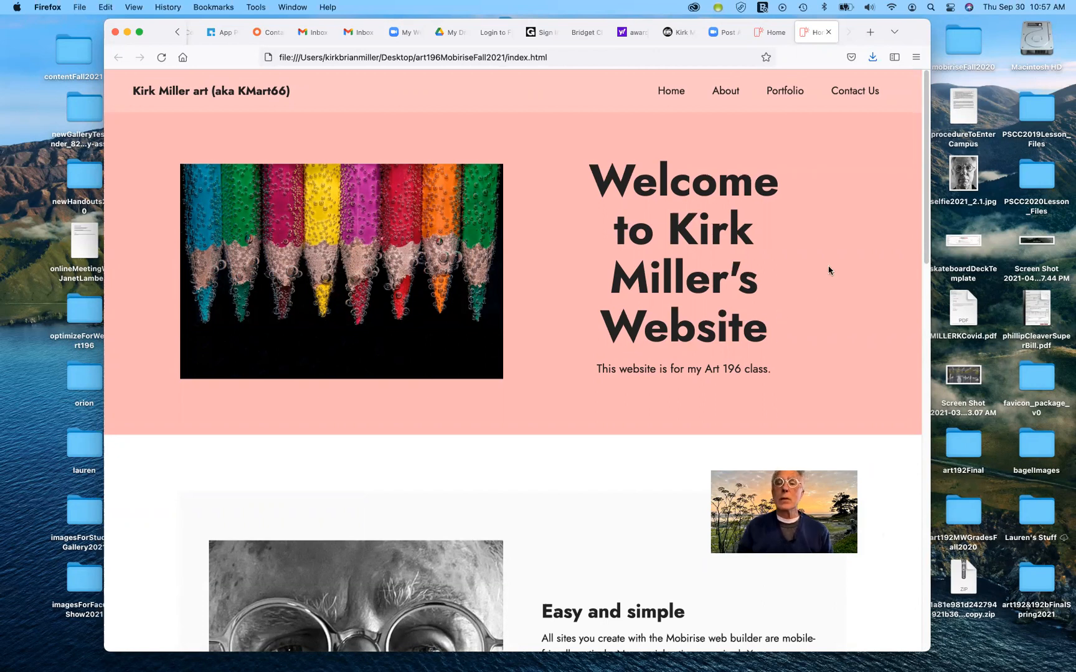
Switch from the browser back to the Mobirise editor showing the art196Fall2021 Home page.
{"action": "key", "text": "ctrl+Right"}
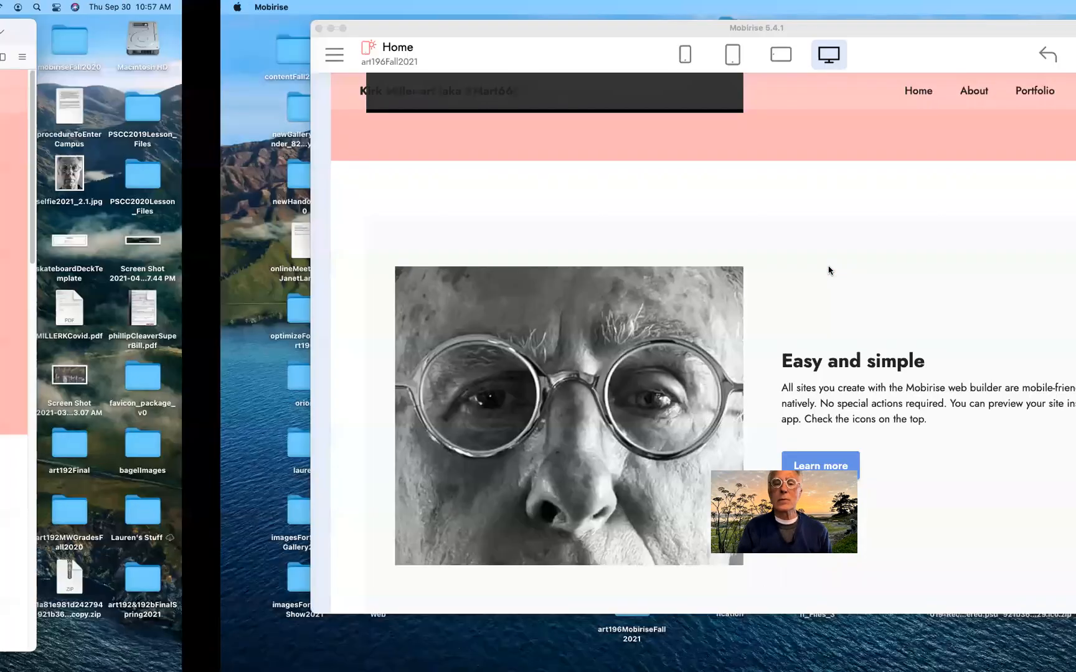
{"action": "key", "text": "ctrl+Right"}
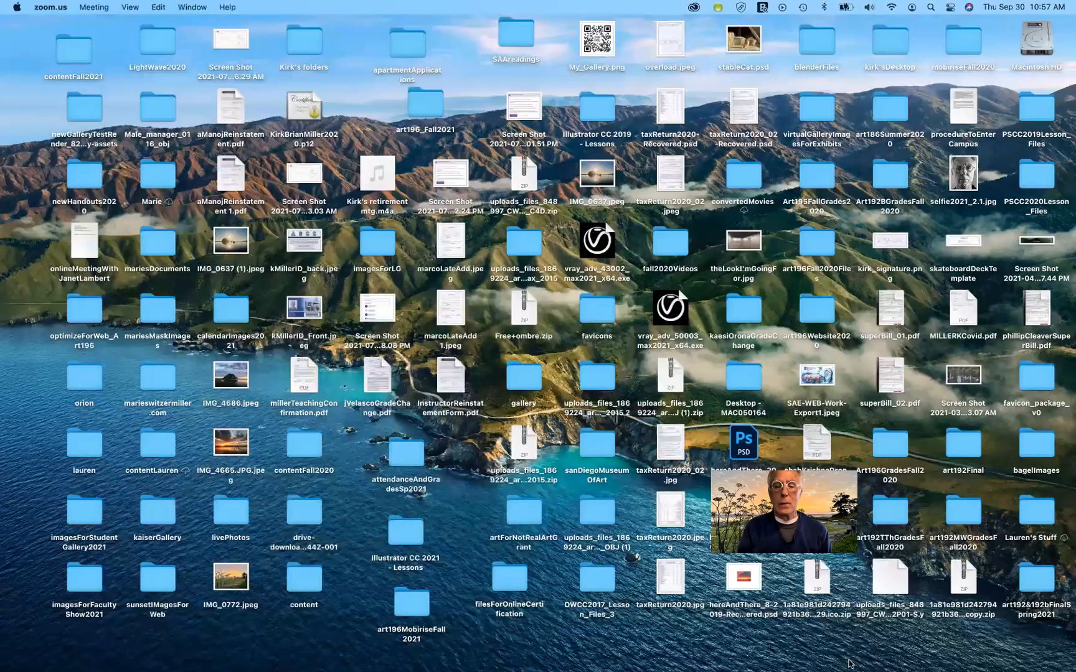
{"action": "mouse_move", "coordinate": [848, 663]}
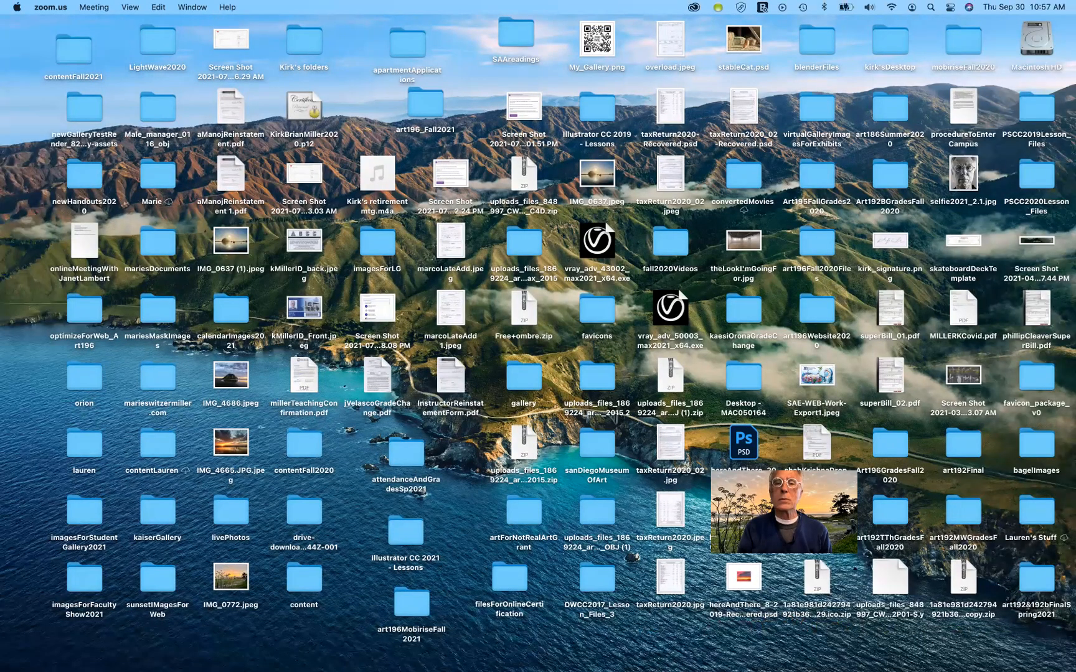
{"action": "key", "text": "ctrl+Left"}
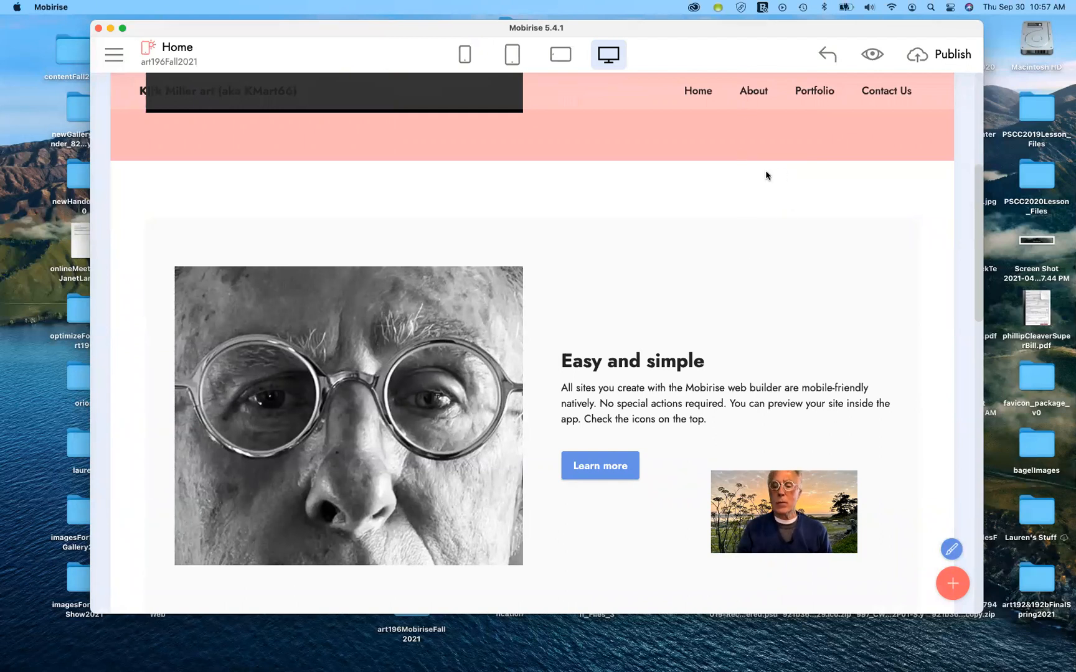
{"action": "mouse_move", "coordinate": [769, 654]}
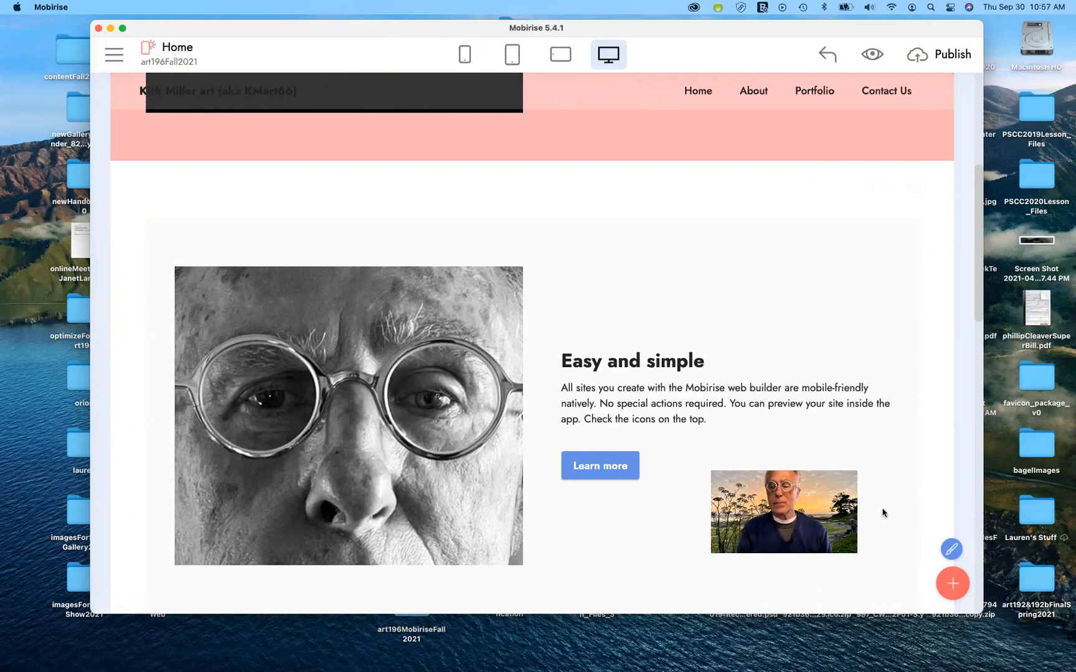
Open the block library, jump to the Gallery section through the page thumbnail and look back up at the portrait section.
{"action": "left_click", "coordinate": [952, 584]}
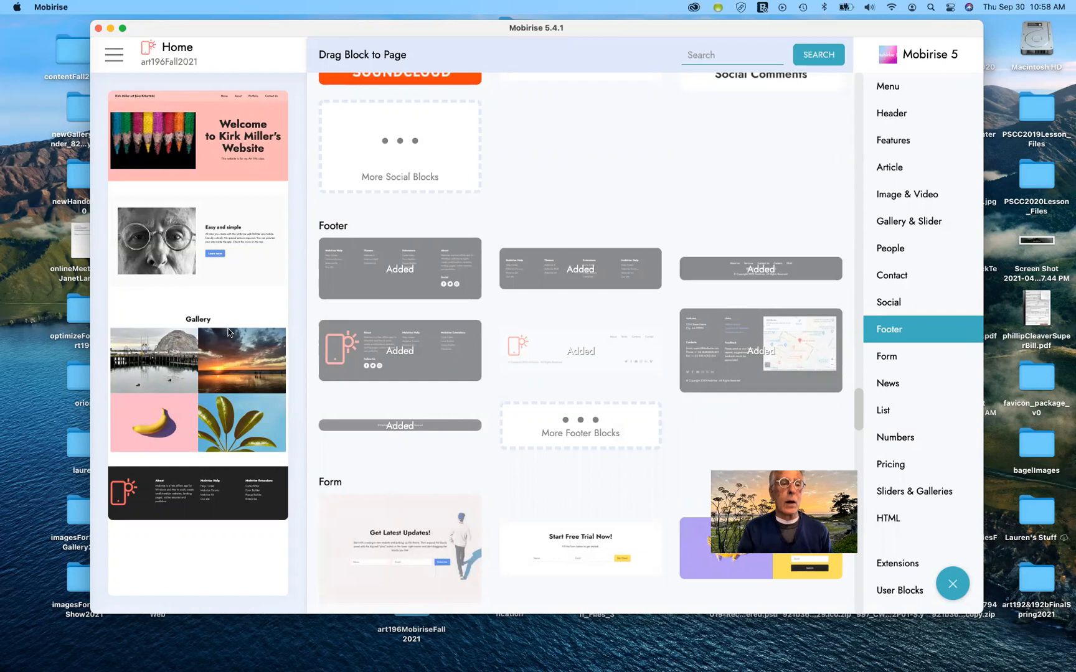
{"action": "left_click", "coordinate": [214, 370]}
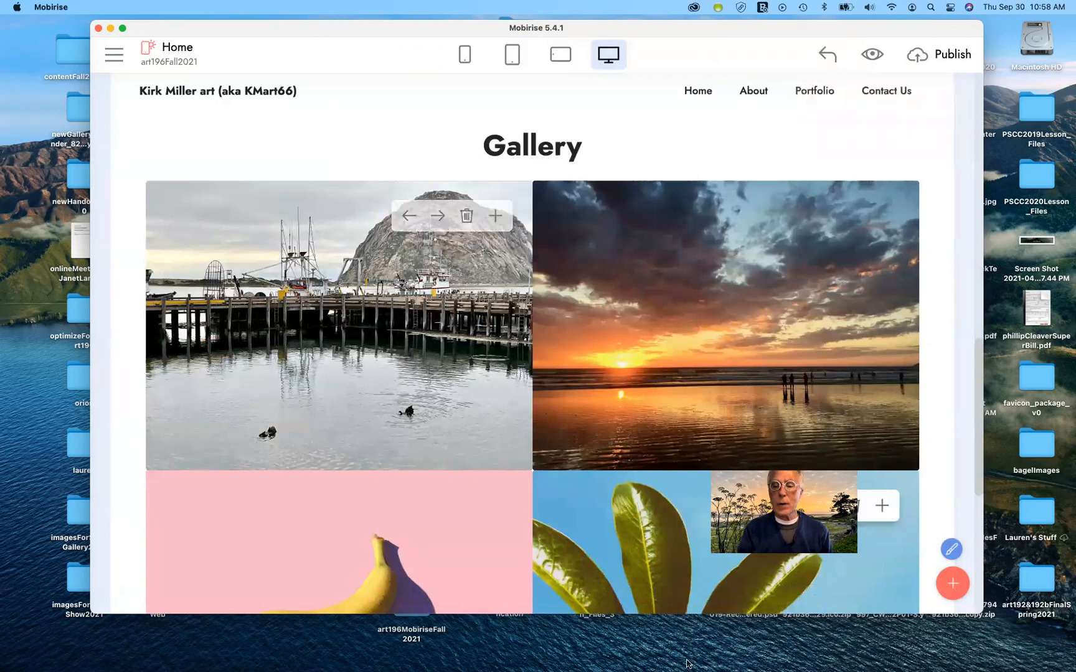
{"action": "mouse_move", "coordinate": [720, 616]}
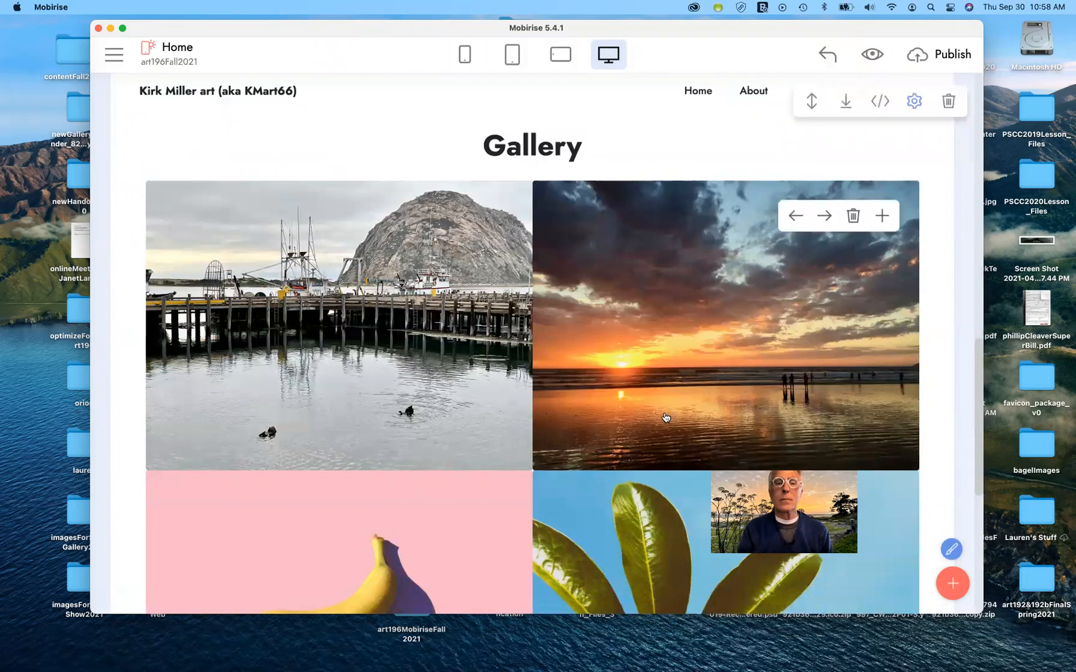
{"action": "scroll", "coordinate": [666, 416], "scroll_direction": "up", "scroll_amount": 3}
{"action": "scroll", "coordinate": [666, 416], "scroll_direction": "up", "scroll_amount": 5}
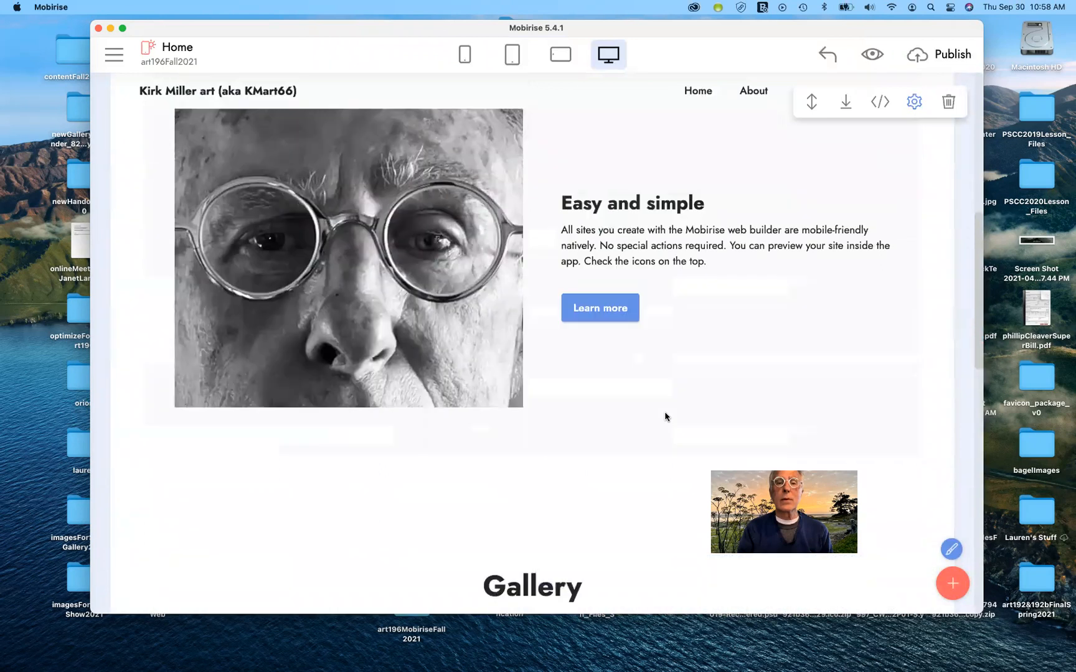
Move the Gallery block above the Easy and simple portrait block, directly beneath the welcome header.
{"action": "scroll", "coordinate": [651, 607], "scroll_direction": "down", "scroll_amount": 3}
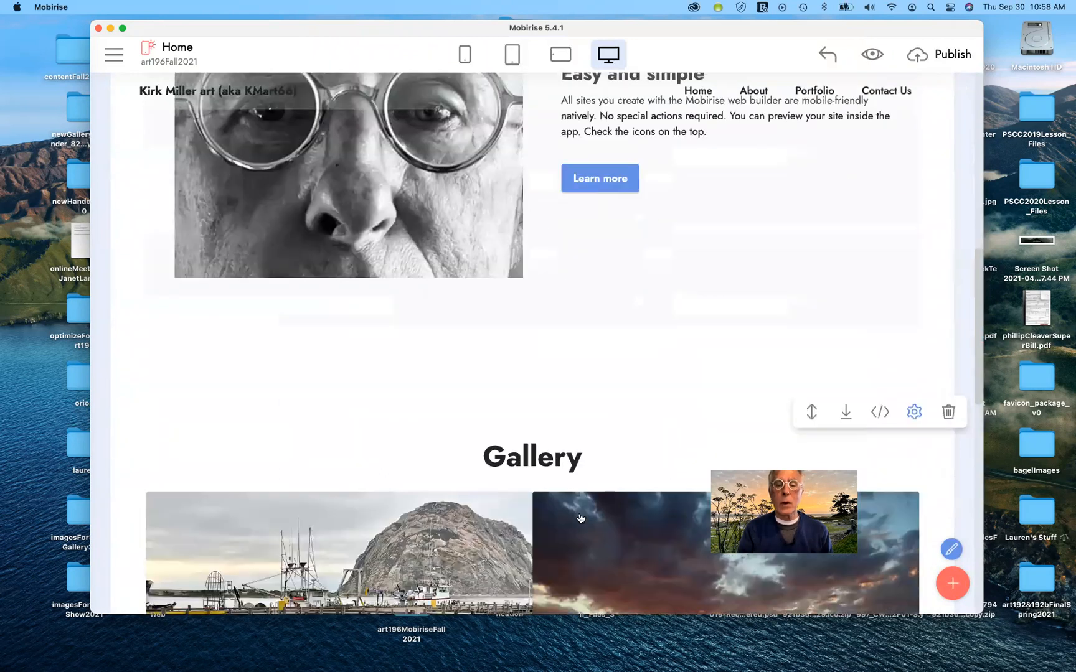
{"action": "left_click", "coordinate": [591, 506]}
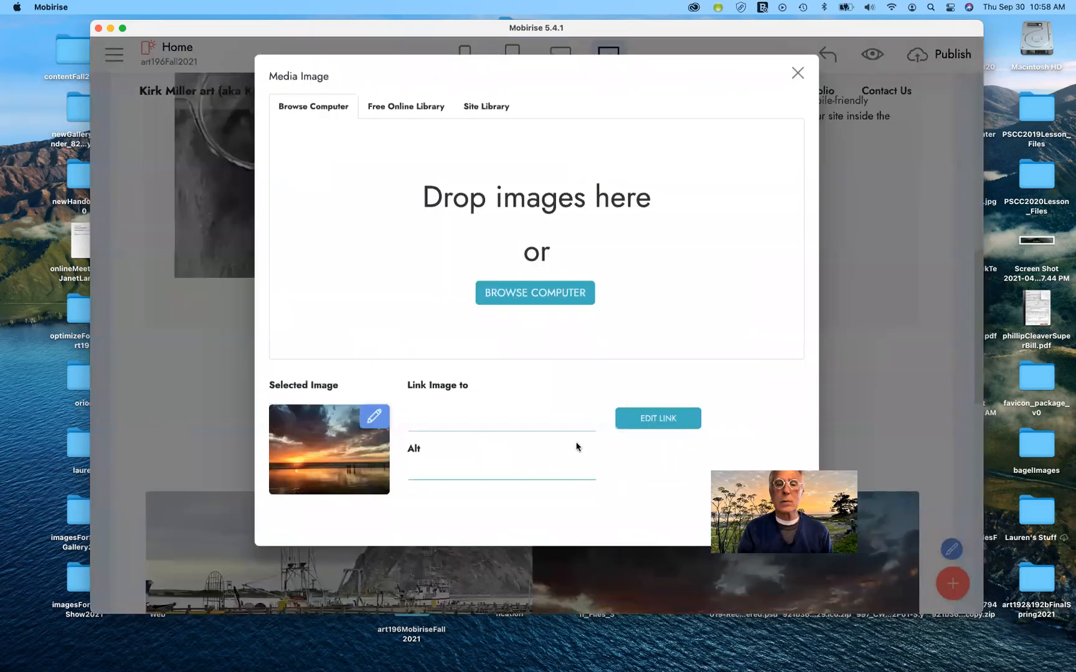
{"action": "left_click", "coordinate": [797, 73]}
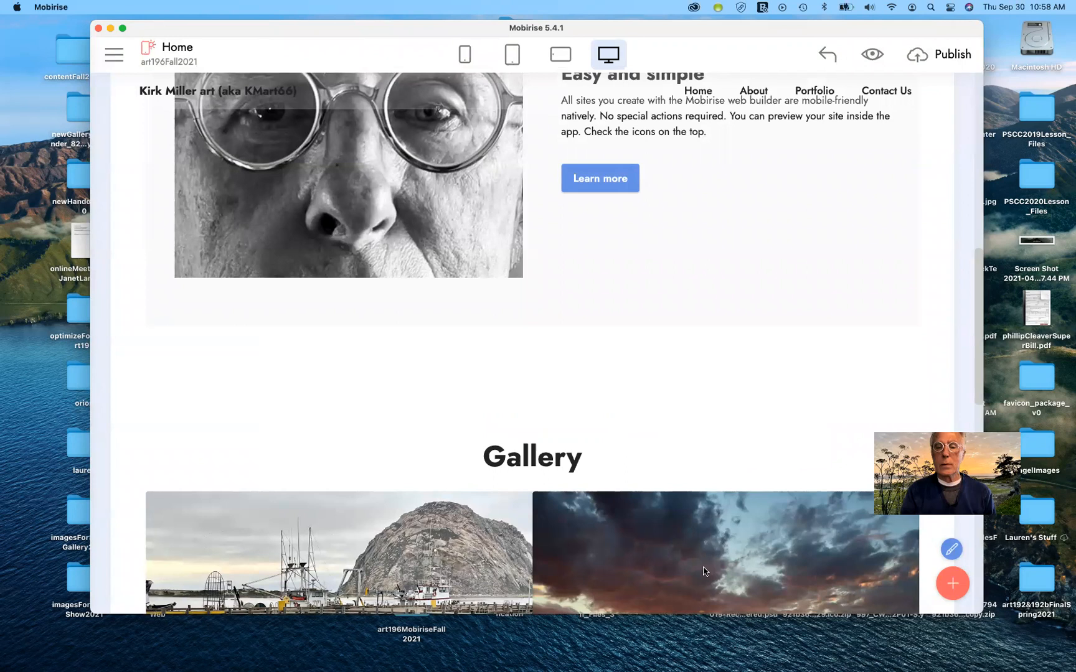
{"action": "left_click", "coordinate": [752, 470]}
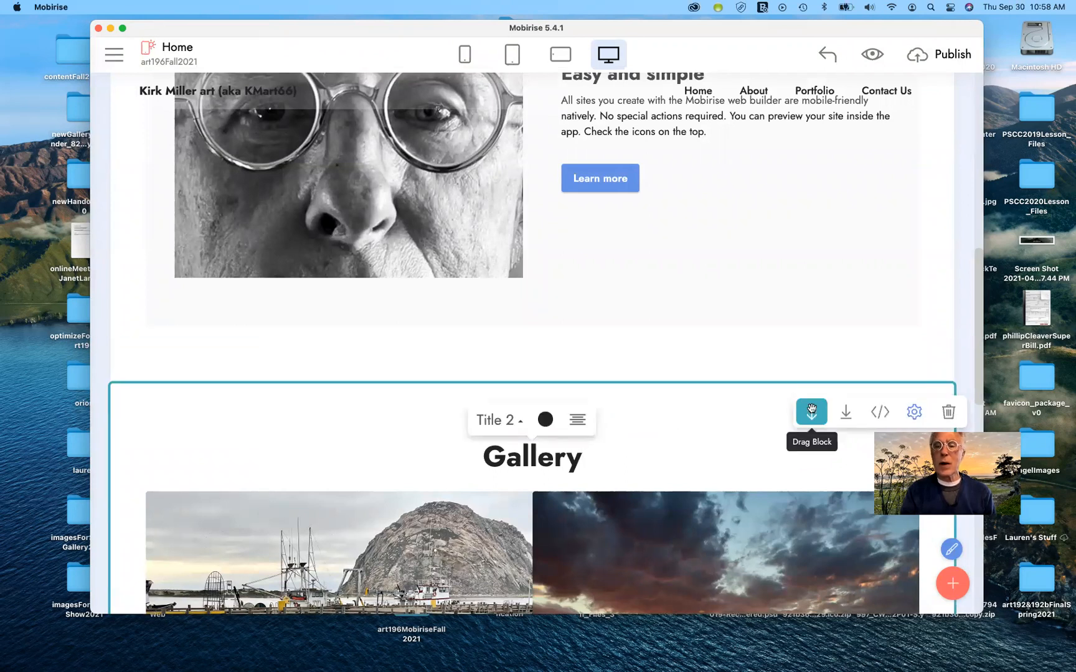
{"action": "left_click_drag", "start_coordinate": [811, 409], "coordinate": [619, 300]}
{"action": "left_click_drag", "start_coordinate": [573, 197], "coordinate": [571, 175]}
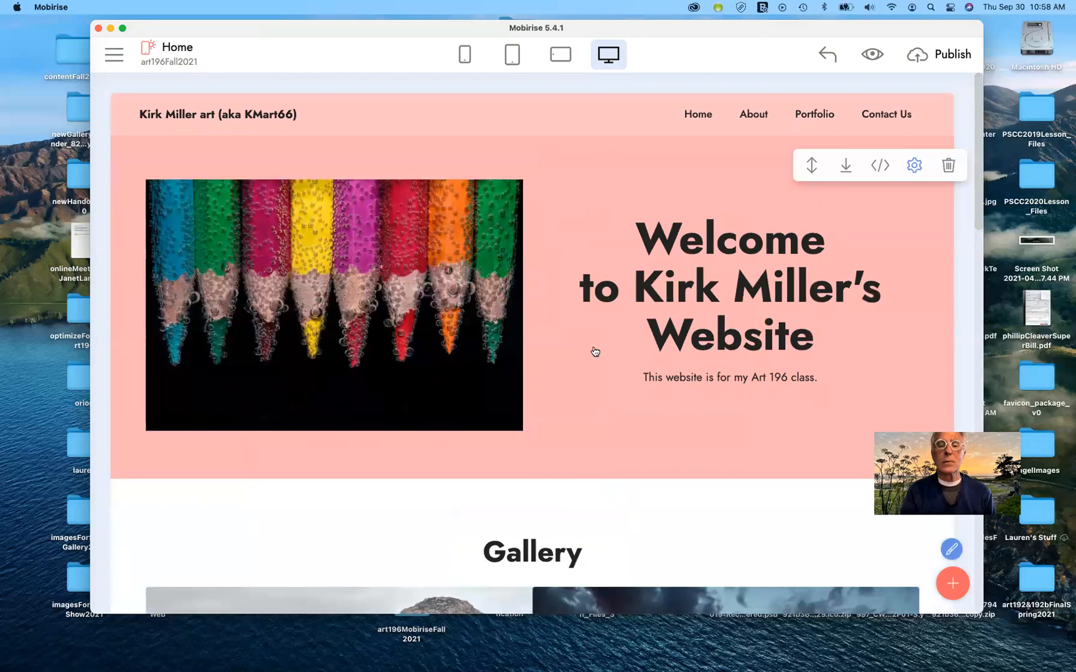
Examine the reordered page from the welcome header through the gallery pictures and portrait section to the footer.
{"action": "scroll", "coordinate": [595, 351], "scroll_direction": "down", "scroll_amount": 6}
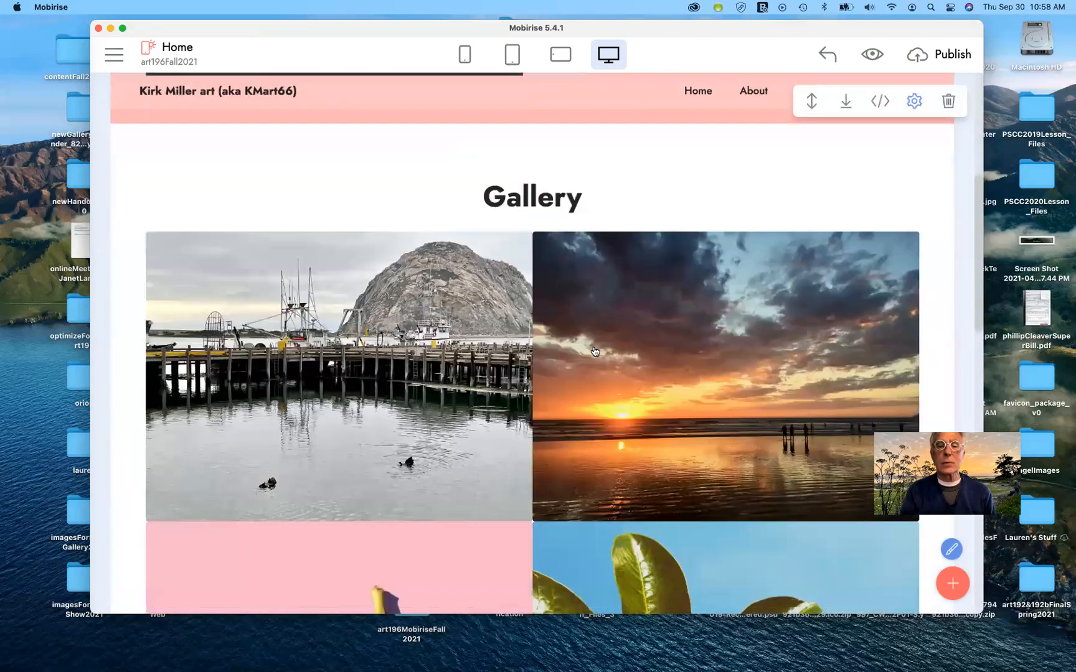
{"action": "scroll", "coordinate": [595, 352], "scroll_direction": "down", "scroll_amount": 9}
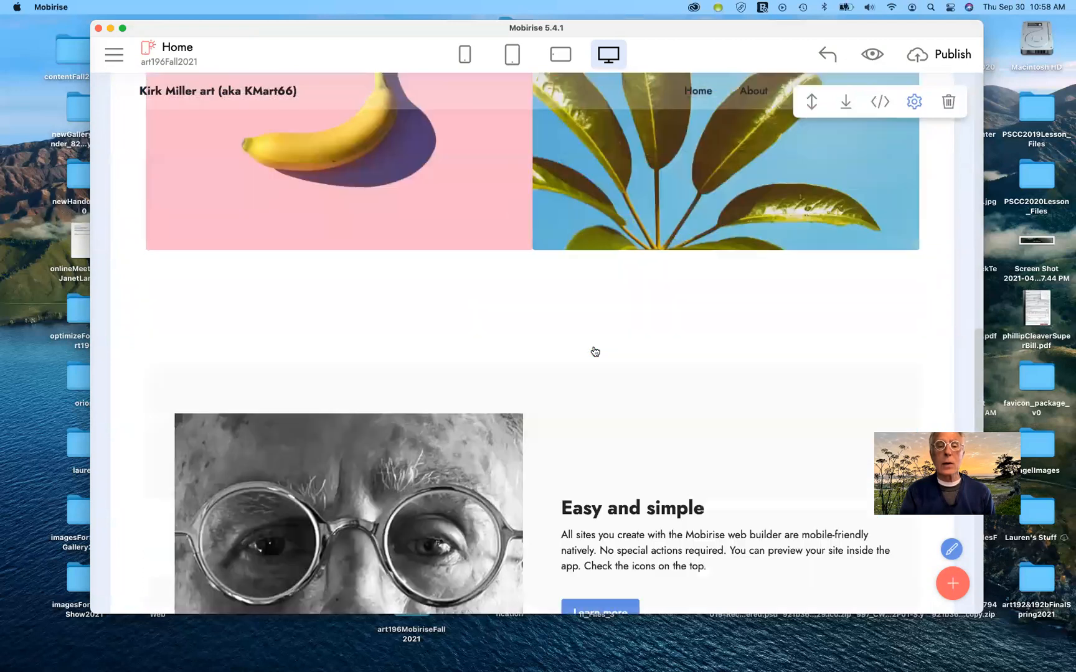
{"action": "scroll", "coordinate": [594, 352], "scroll_direction": "down", "scroll_amount": 2}
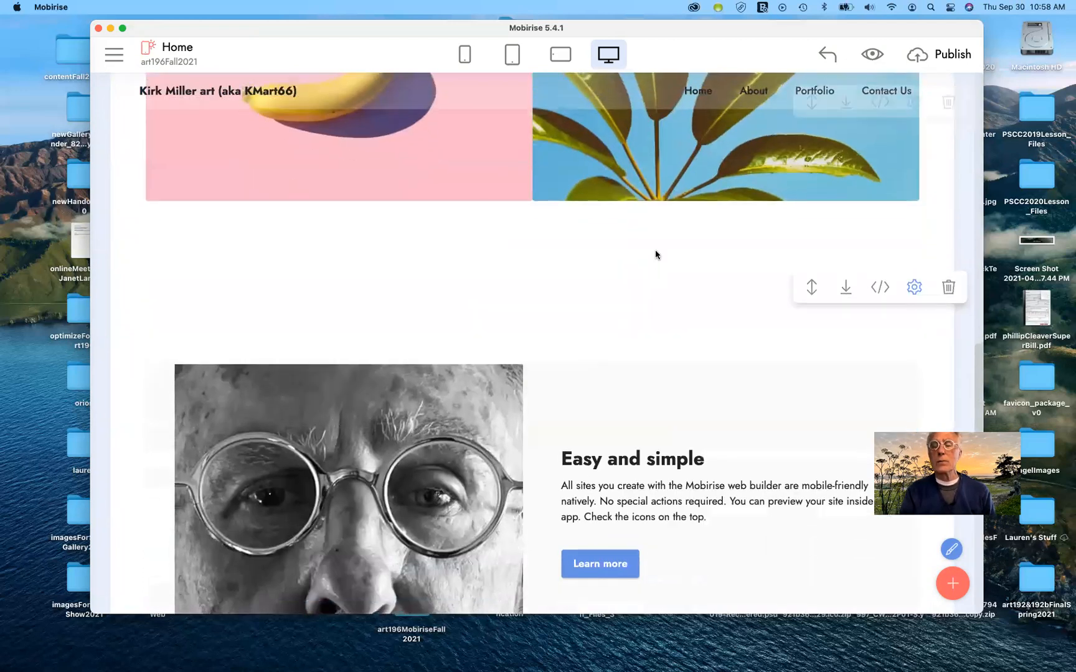
{"action": "scroll", "coordinate": [650, 281], "scroll_direction": "up", "scroll_amount": 3}
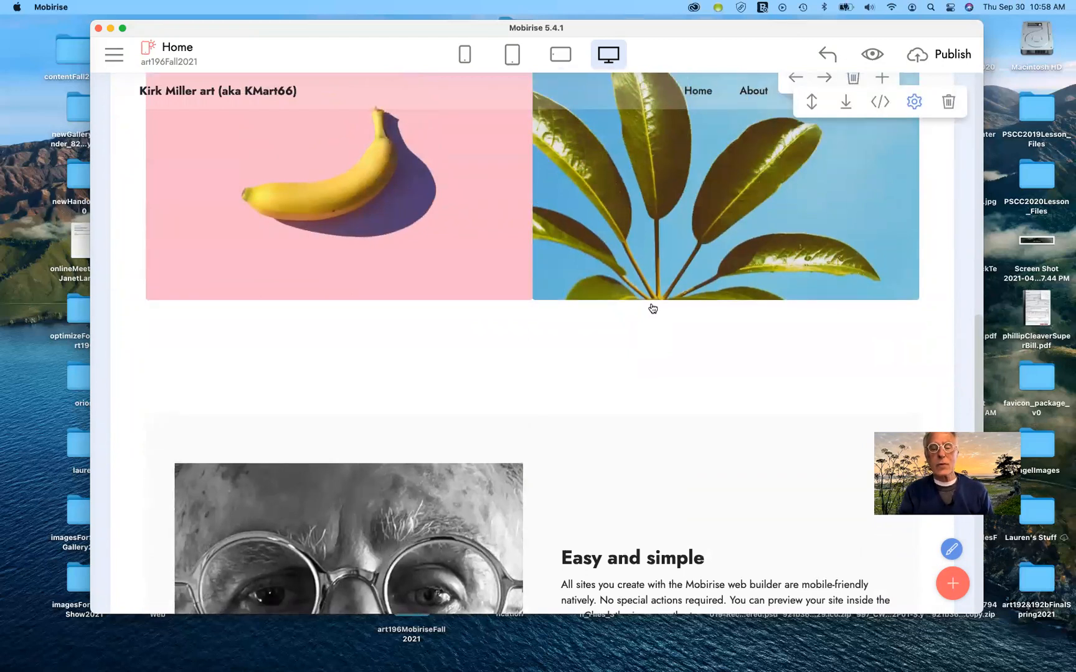
{"action": "scroll", "coordinate": [680, 378], "scroll_direction": "down", "scroll_amount": 4}
{"action": "scroll", "coordinate": [680, 378], "scroll_direction": "down", "scroll_amount": 3}
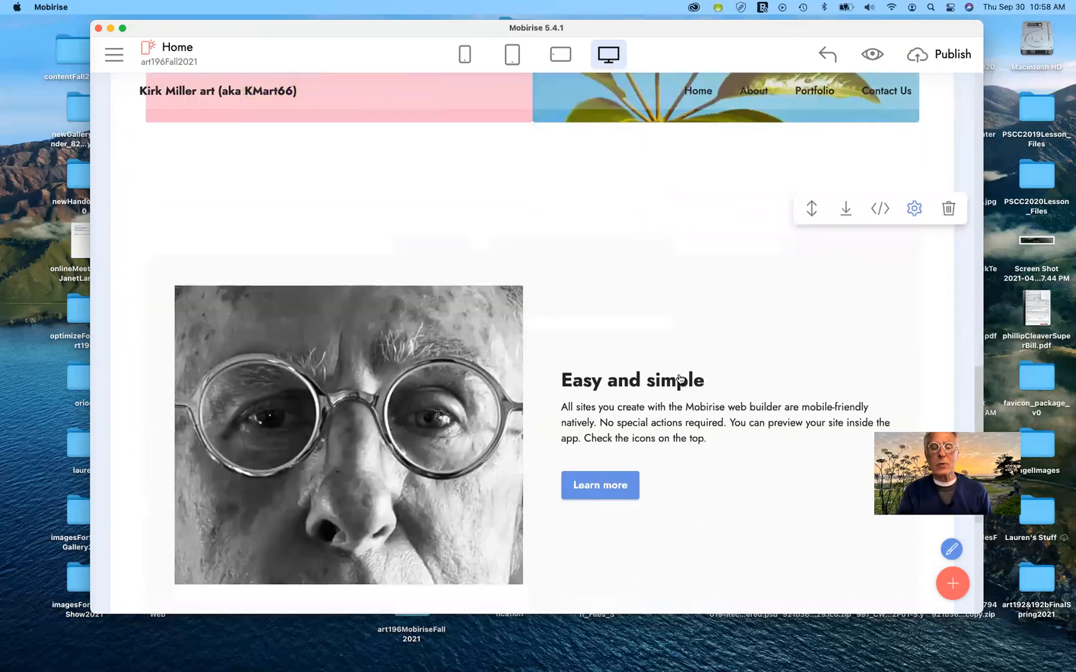
{"action": "scroll", "coordinate": [686, 427], "scroll_direction": "down", "scroll_amount": 12}
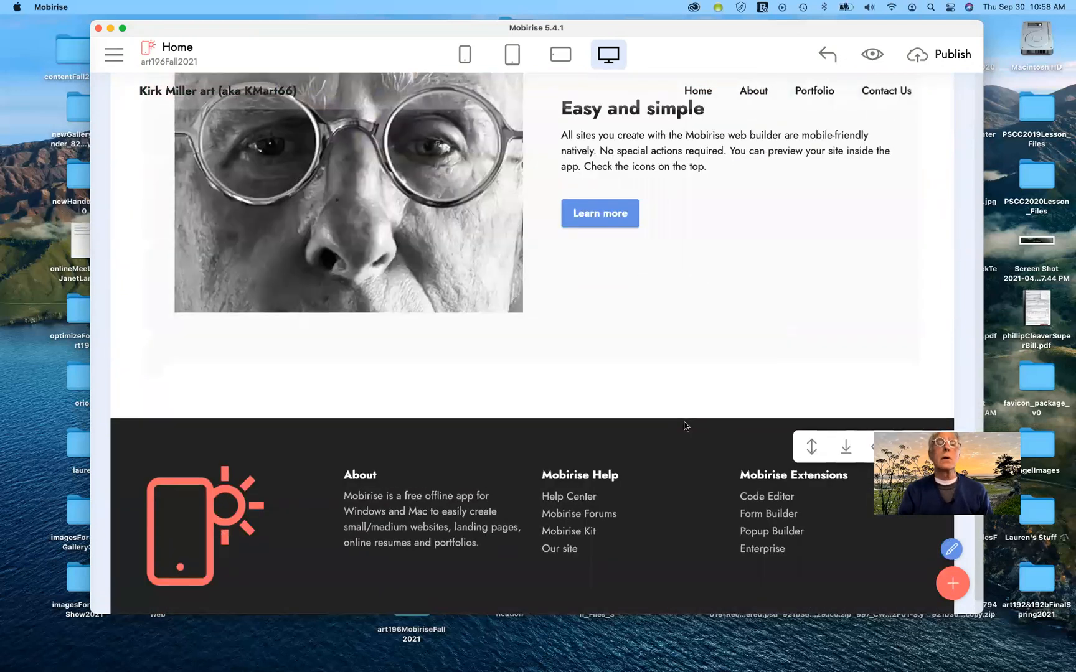
{"action": "scroll", "coordinate": [685, 426], "scroll_direction": "up", "scroll_amount": 2}
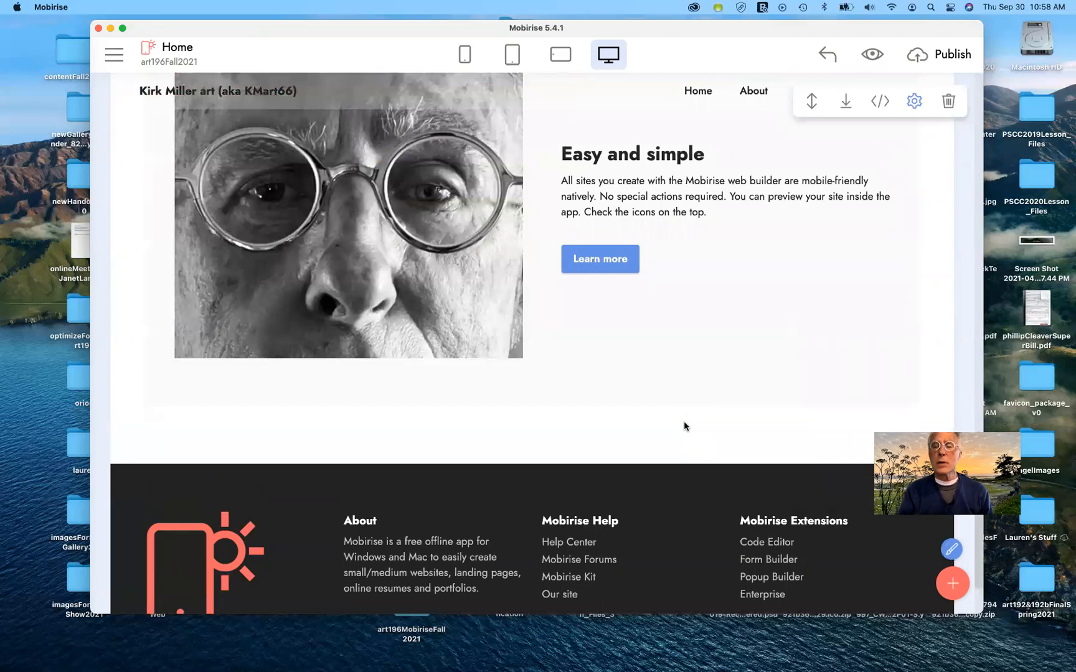